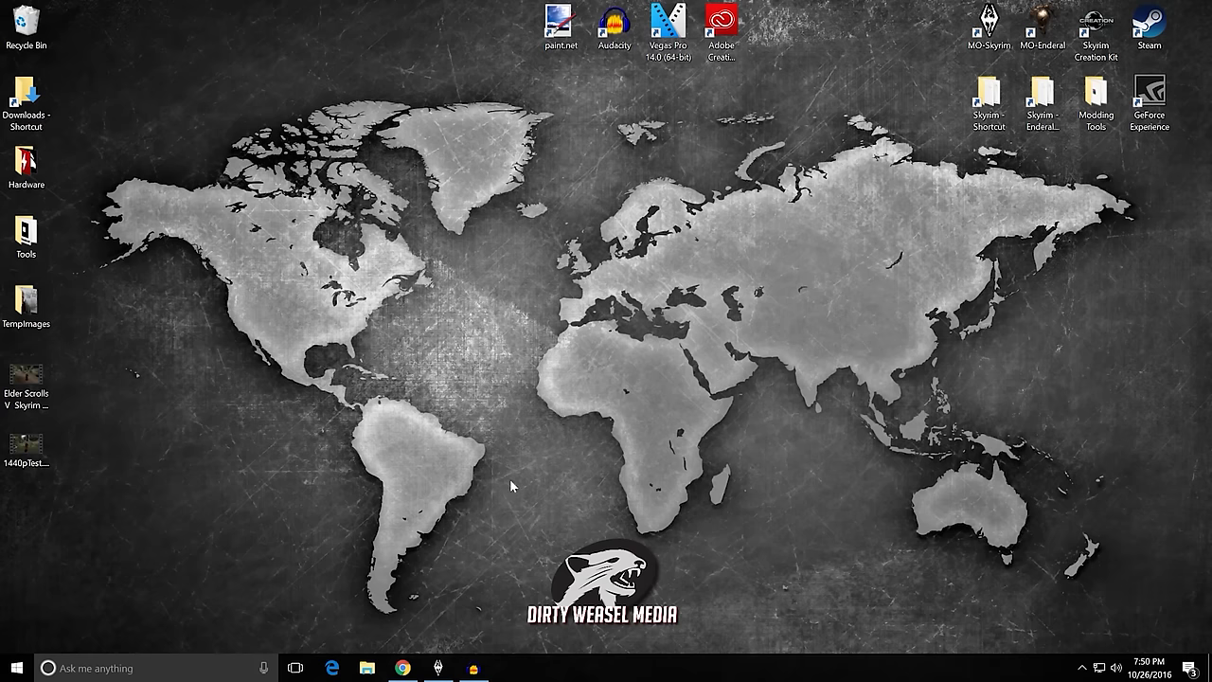
# Switch to Mod Organizer, reveal the category filter list and filter the mods by Armour.
pyautogui.click(437, 668)
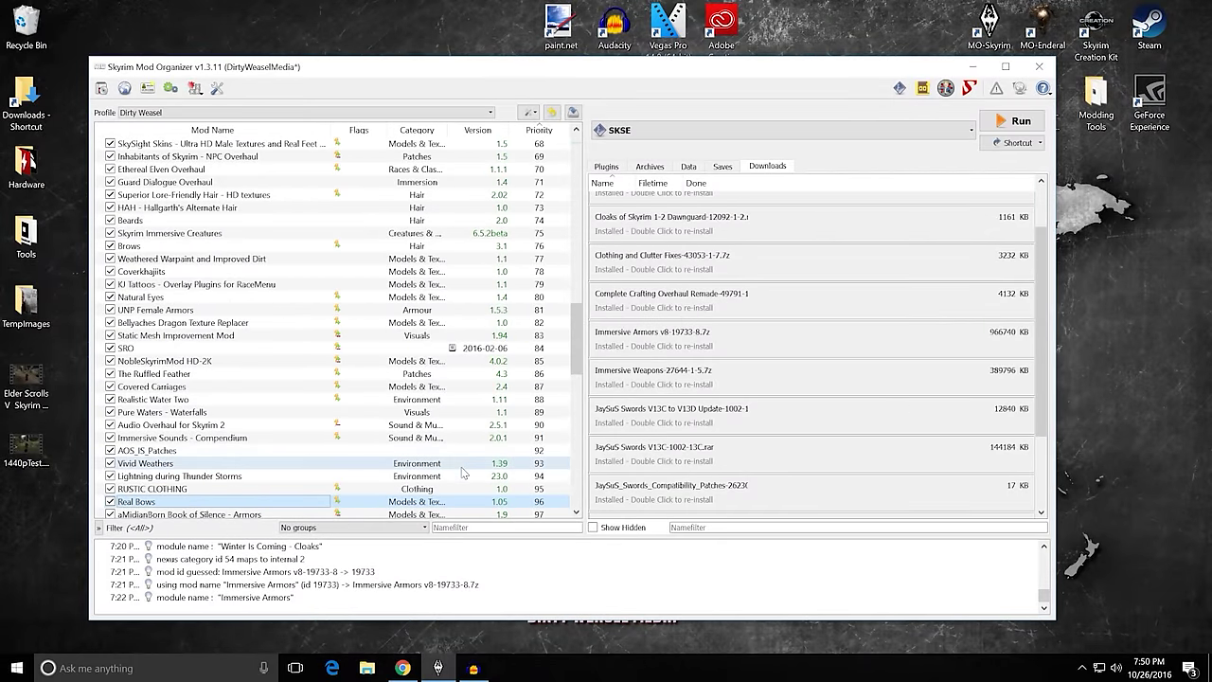
pyautogui.moveTo(576, 367); pyautogui.dragTo(577, 278)
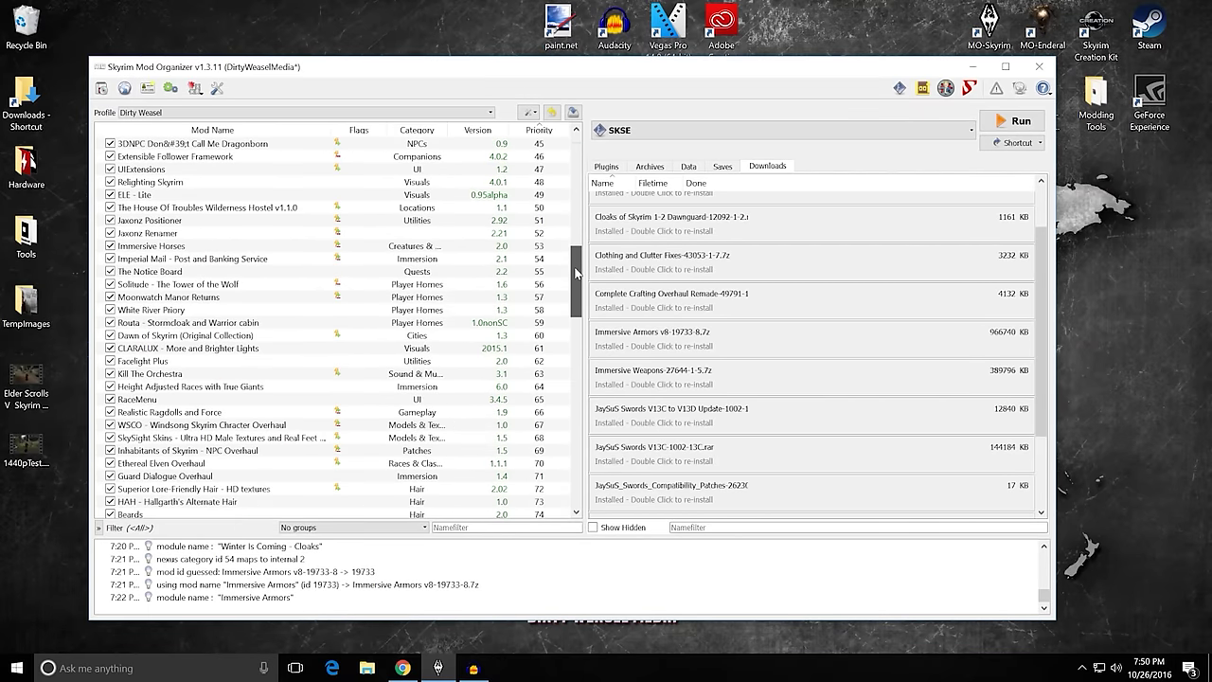
pyautogui.click(99, 528)
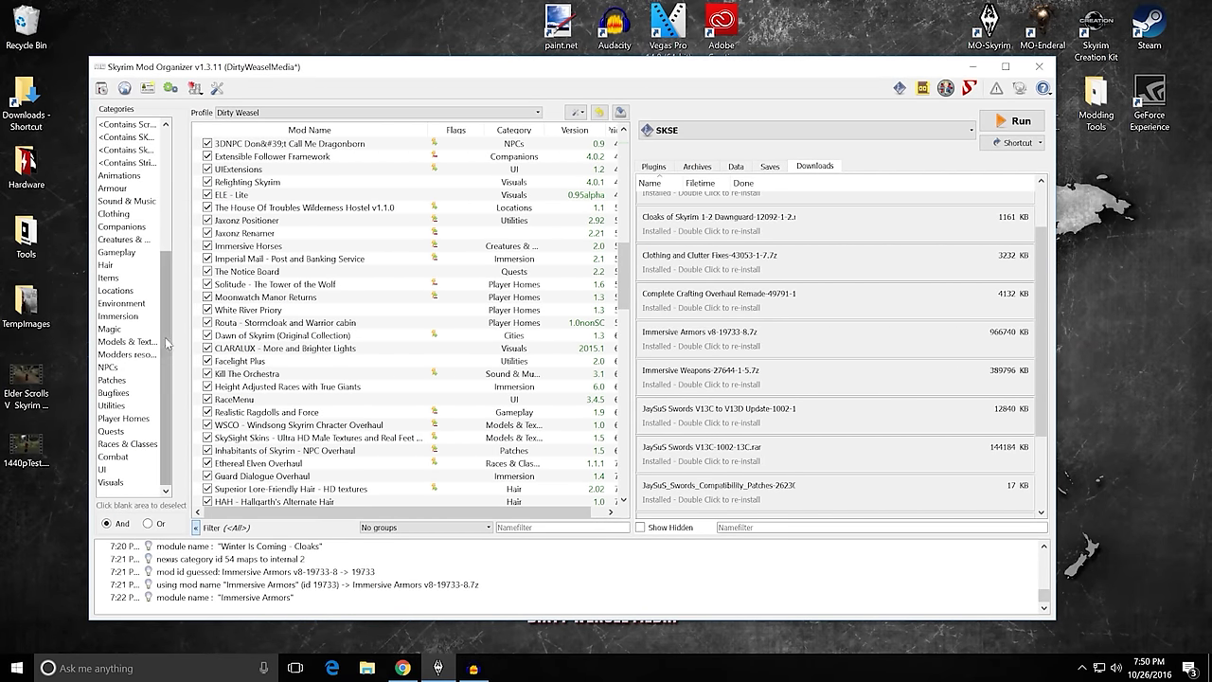
pyautogui.moveTo(165, 279); pyautogui.dragTo(164, 261)
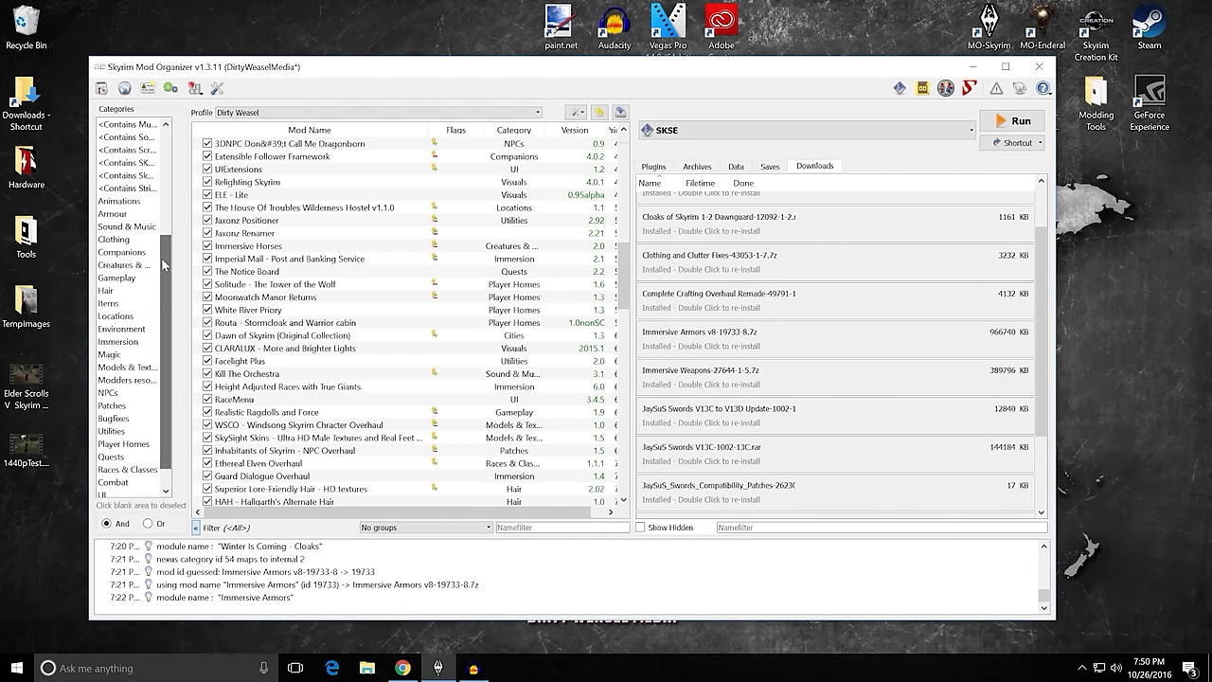
pyautogui.click(115, 215)
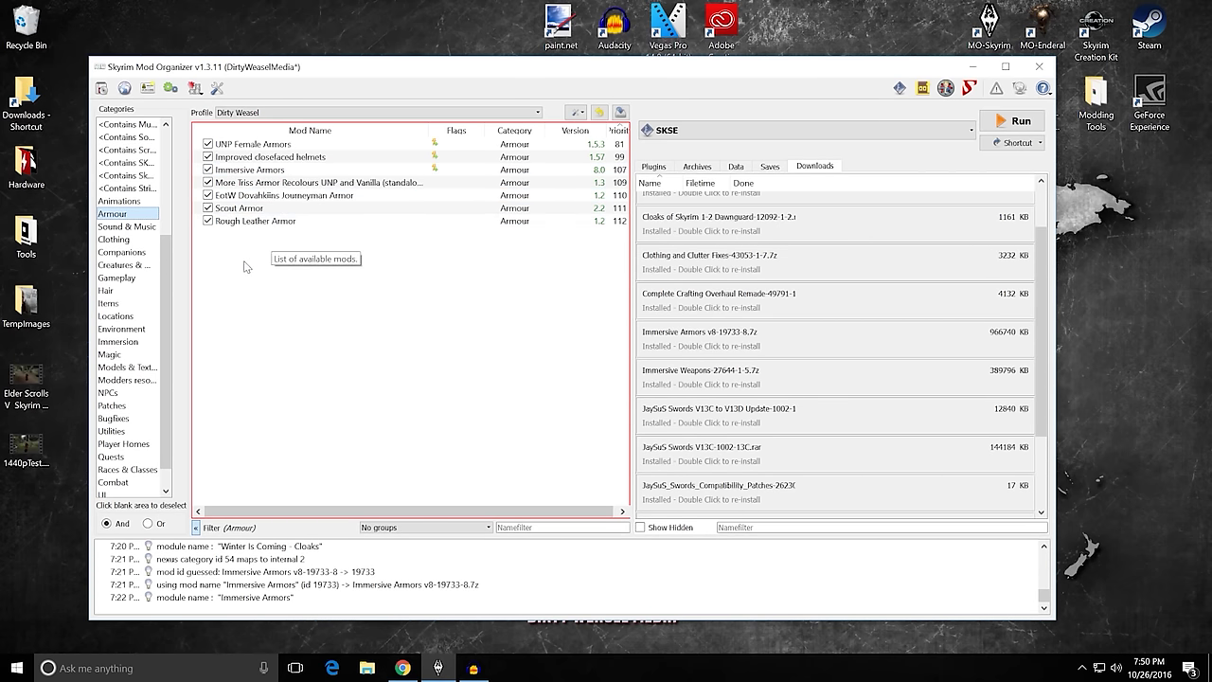
# Filter the mod list by the Items category and look through the remaining categories.
pyautogui.click(131, 304)
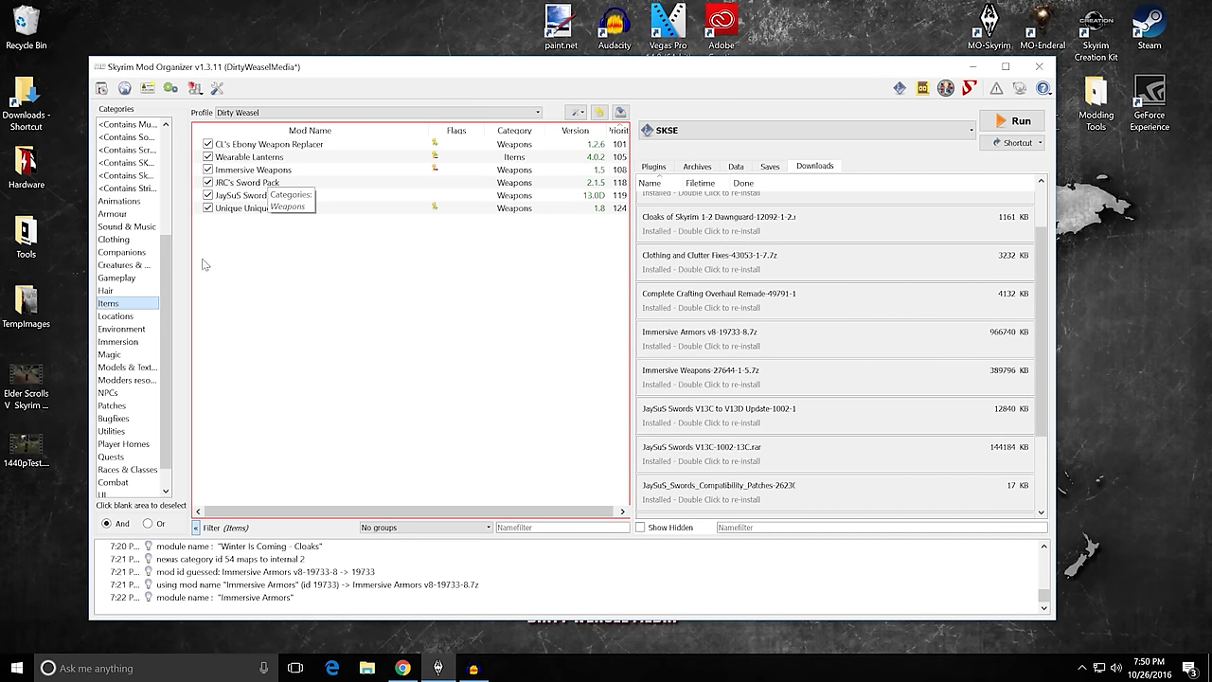
pyautogui.scroll(-1, 167, 313)
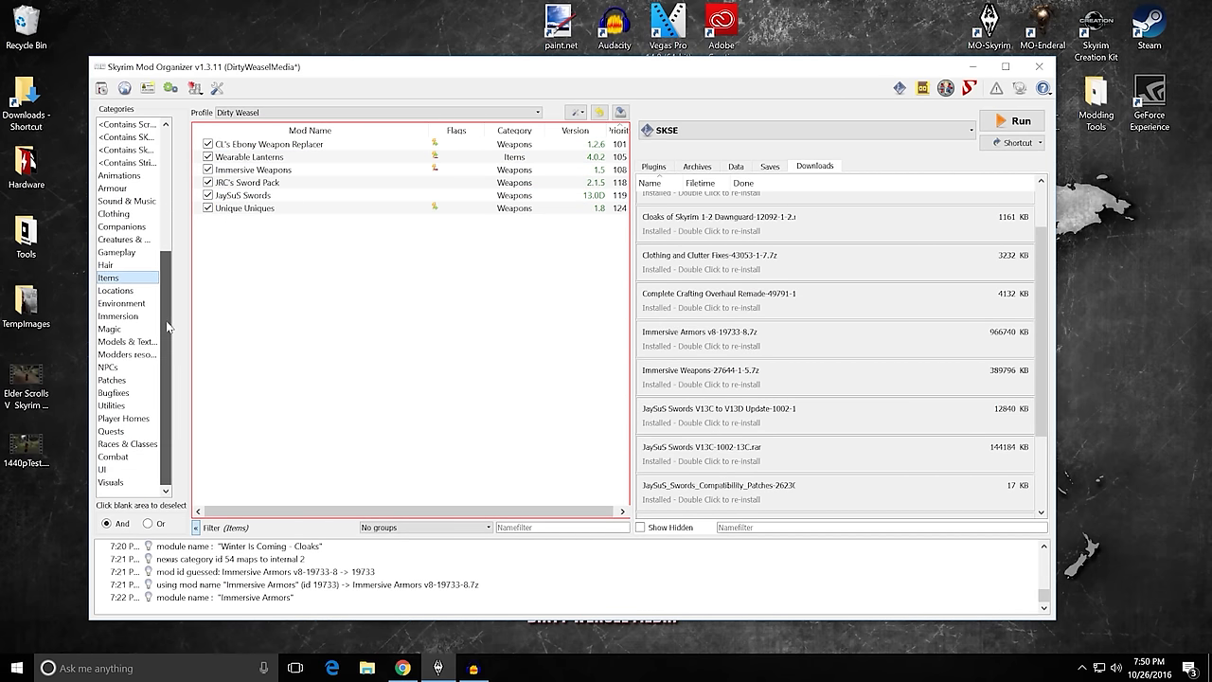
pyautogui.scroll(2, 170, 304)
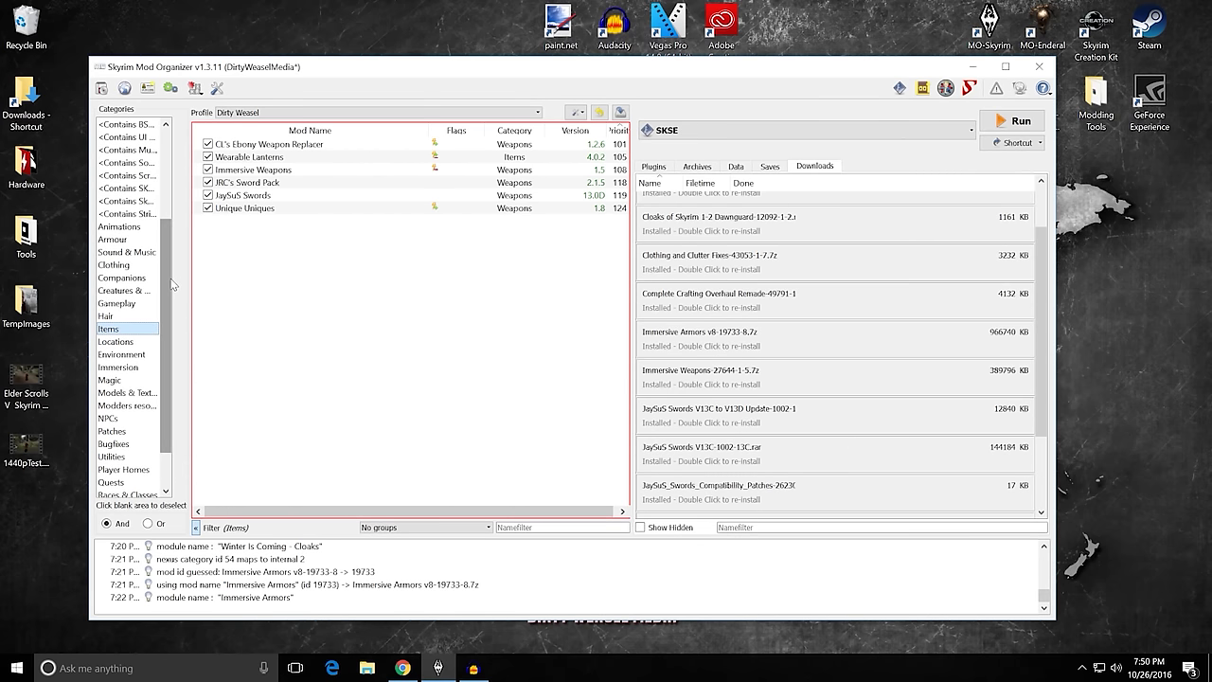
pyautogui.scroll(-2, 163, 365)
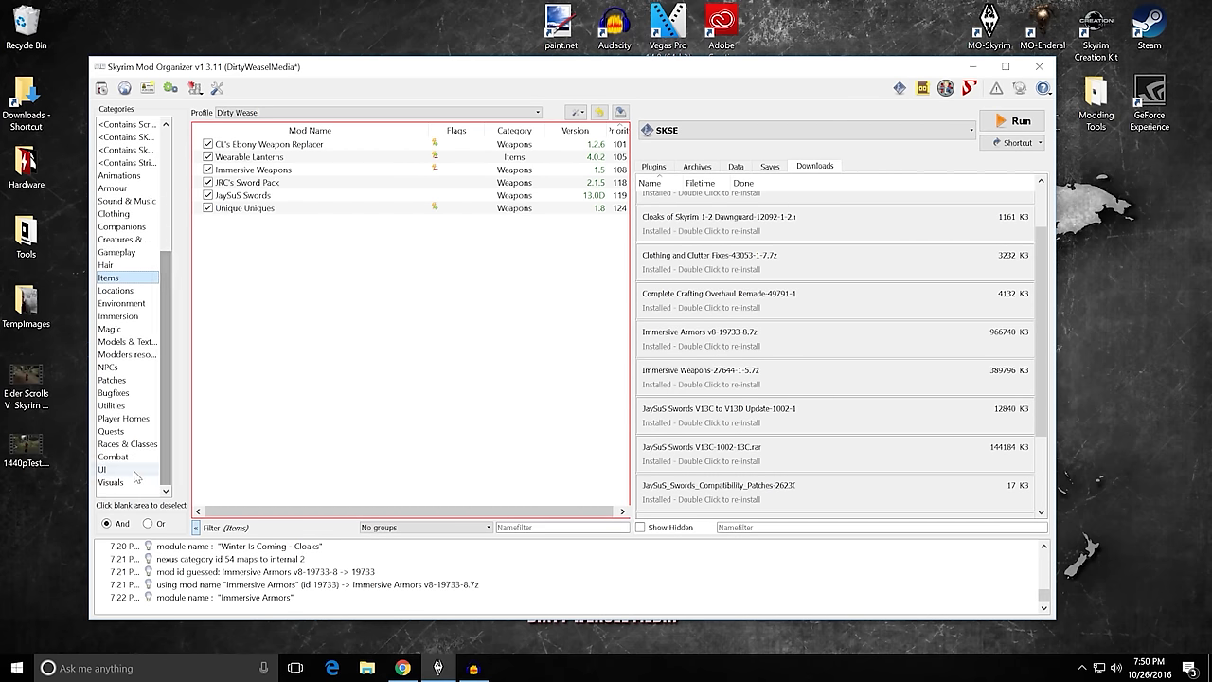
# Clear the Items filter and hide the category list before minimizing Mod Organizer.
pyautogui.click(132, 494)
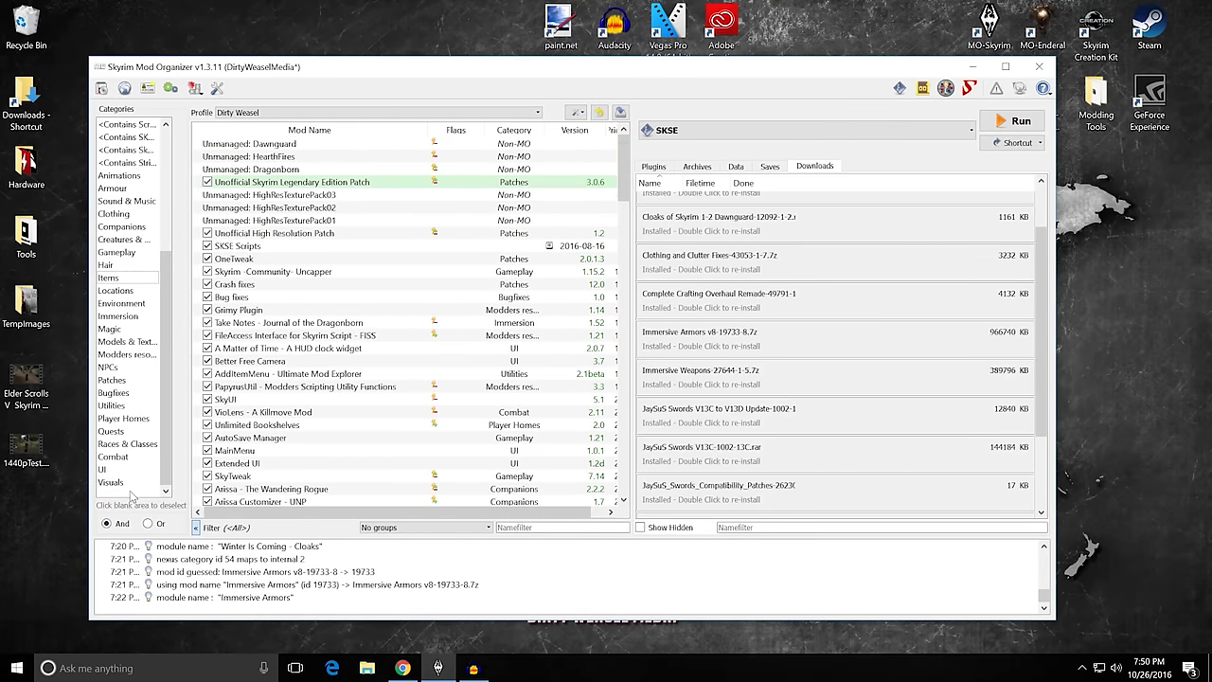
pyautogui.click(196, 527)
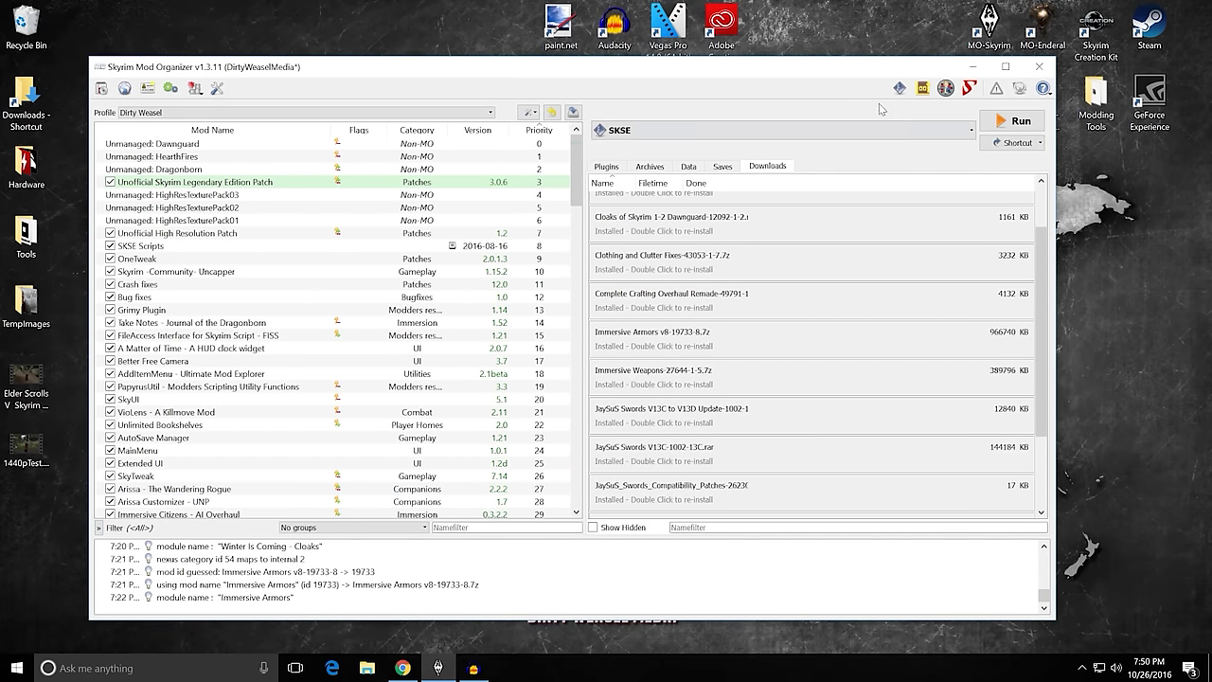
pyautogui.click(968, 71)
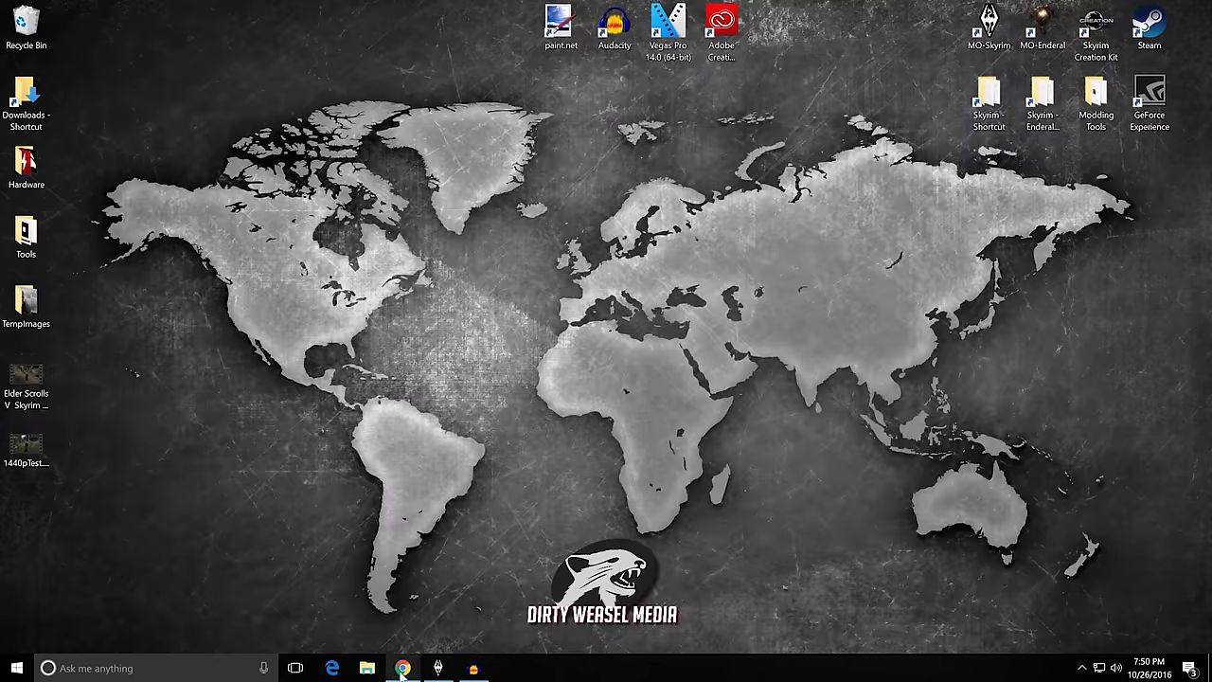
# Switch to Chrome and view the Immersive Armors and Immersive Weapons mod pages, closing both tabs.
pyautogui.click(404, 667)
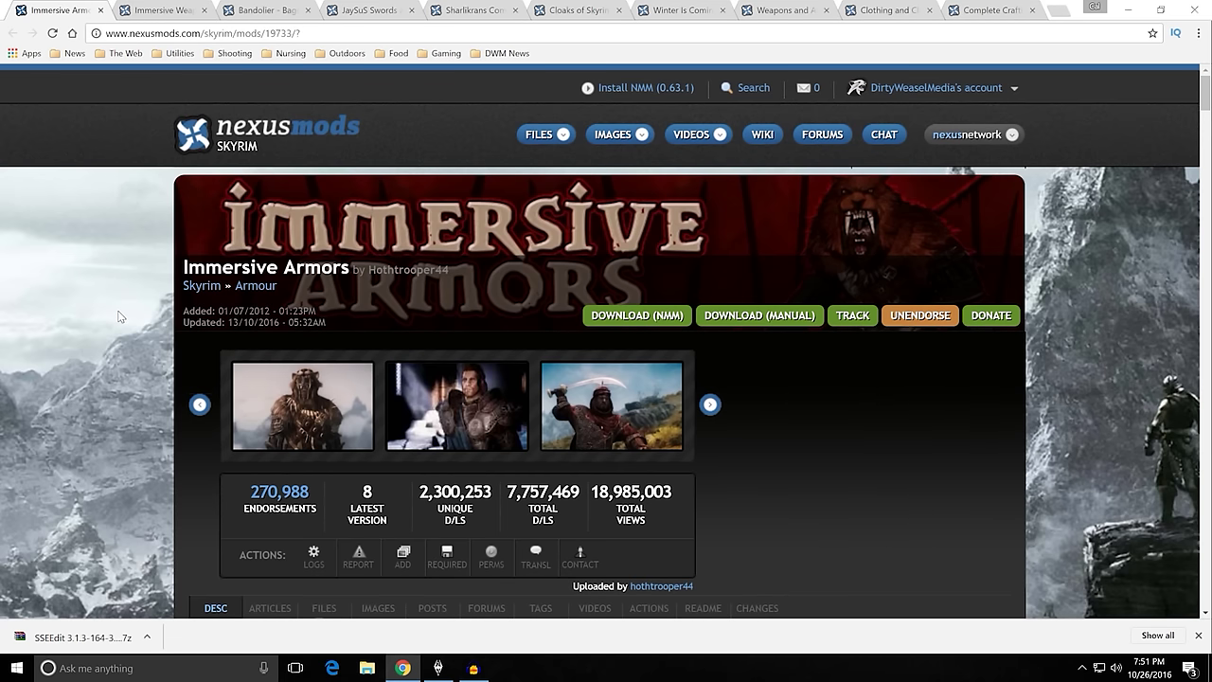
pyautogui.click(154, 11)
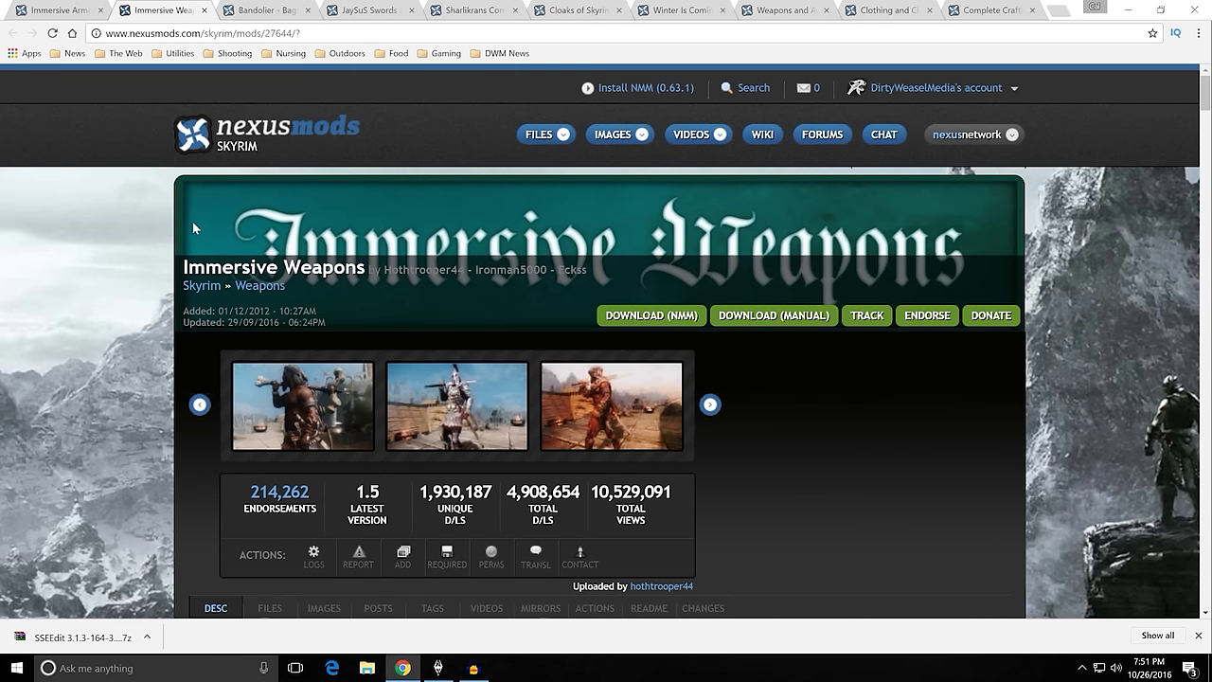
pyautogui.click(99, 11)
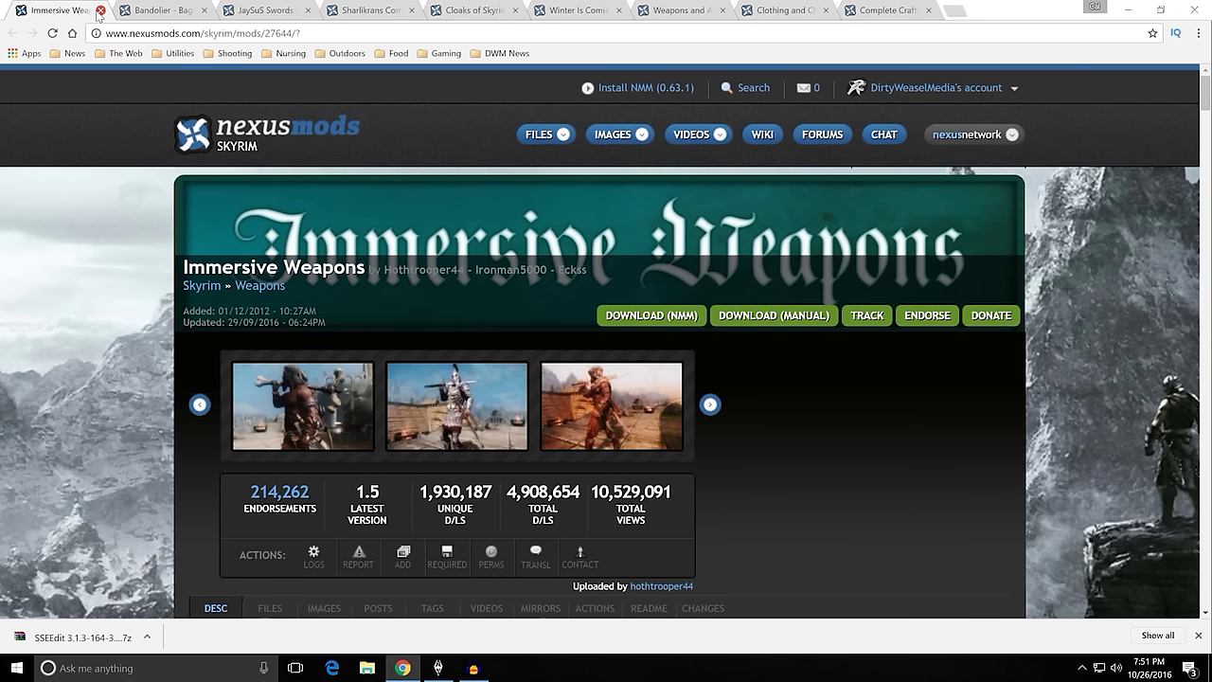
pyautogui.click(100, 11)
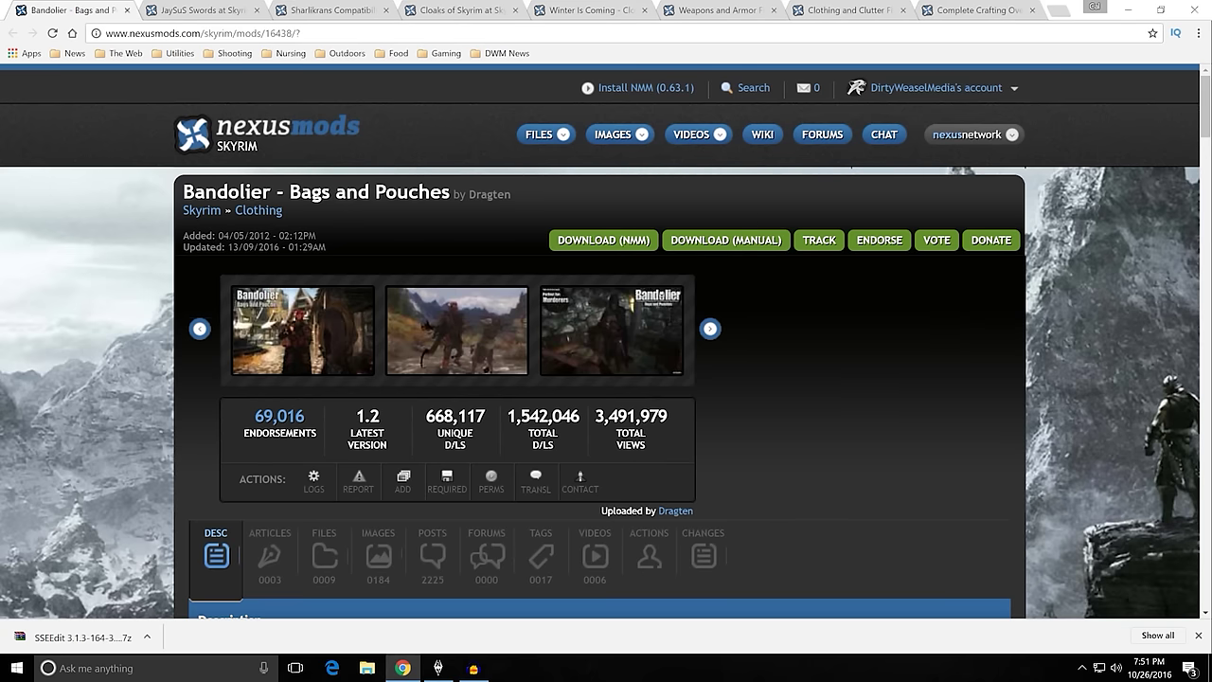
# View the first Bandolier - Bags and Pouches preview image enlarged and close it.
pyautogui.scroll(-3, 140, 375)
pyautogui.scroll(3, 141, 374)
pyautogui.click(312, 280)
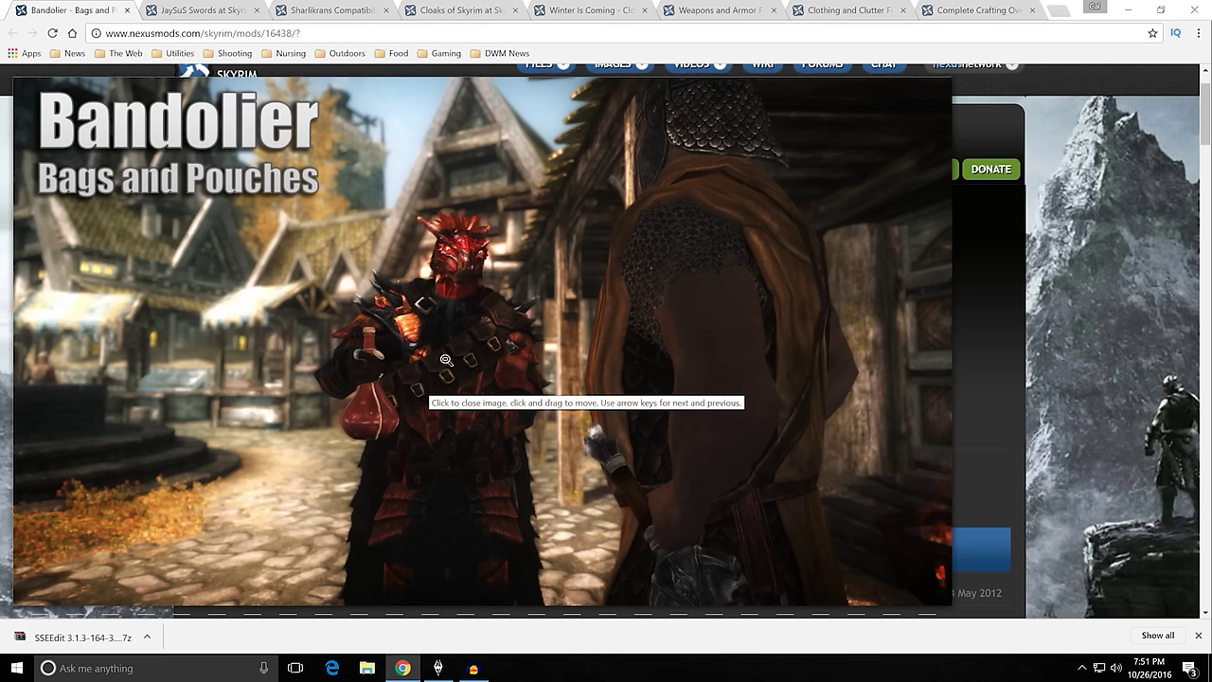
pyautogui.click(446, 360)
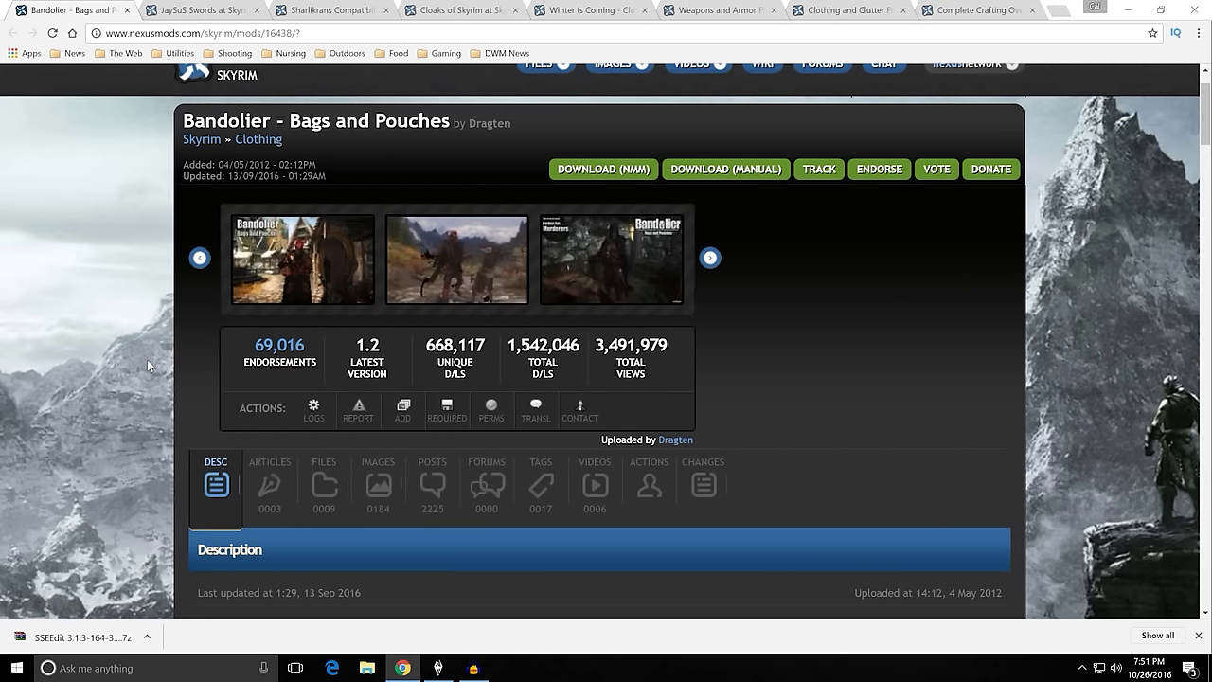
# Open the file list of Bandolier - Bags and Pouches and review its main and optional files.
pyautogui.scroll(-2, 147, 361)
pyautogui.scroll(1, 148, 360)
pyautogui.scroll(-3, 148, 361)
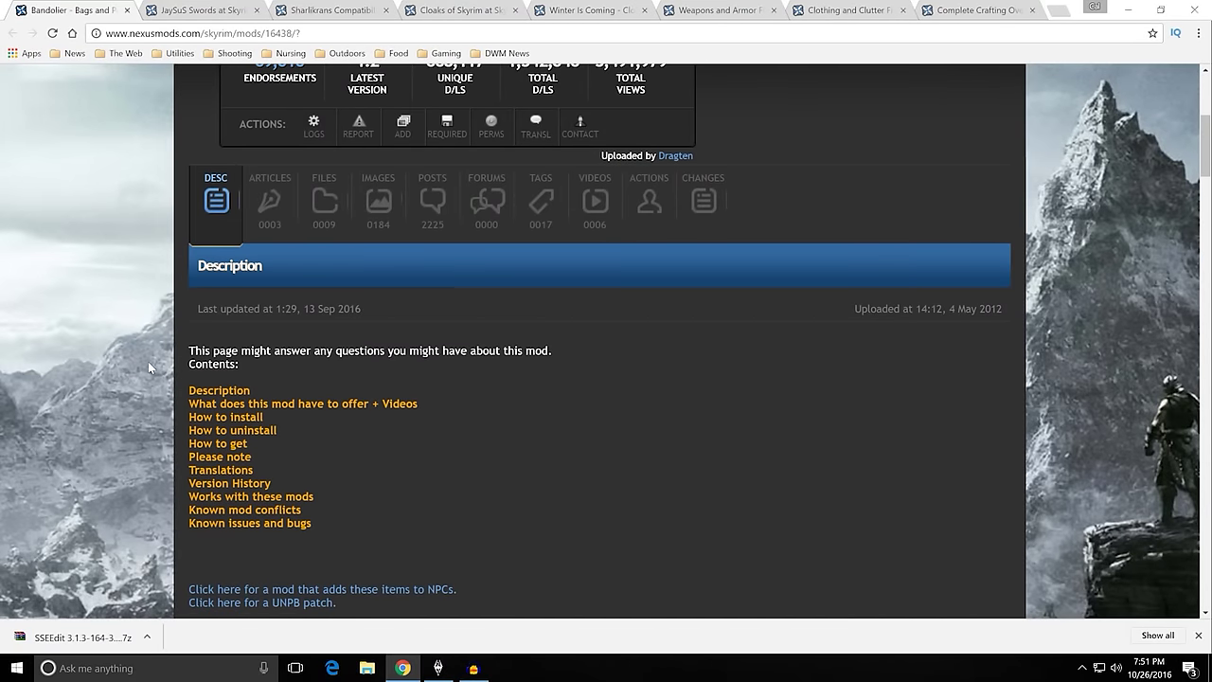
pyautogui.scroll(2, 171, 364)
pyautogui.click(329, 231)
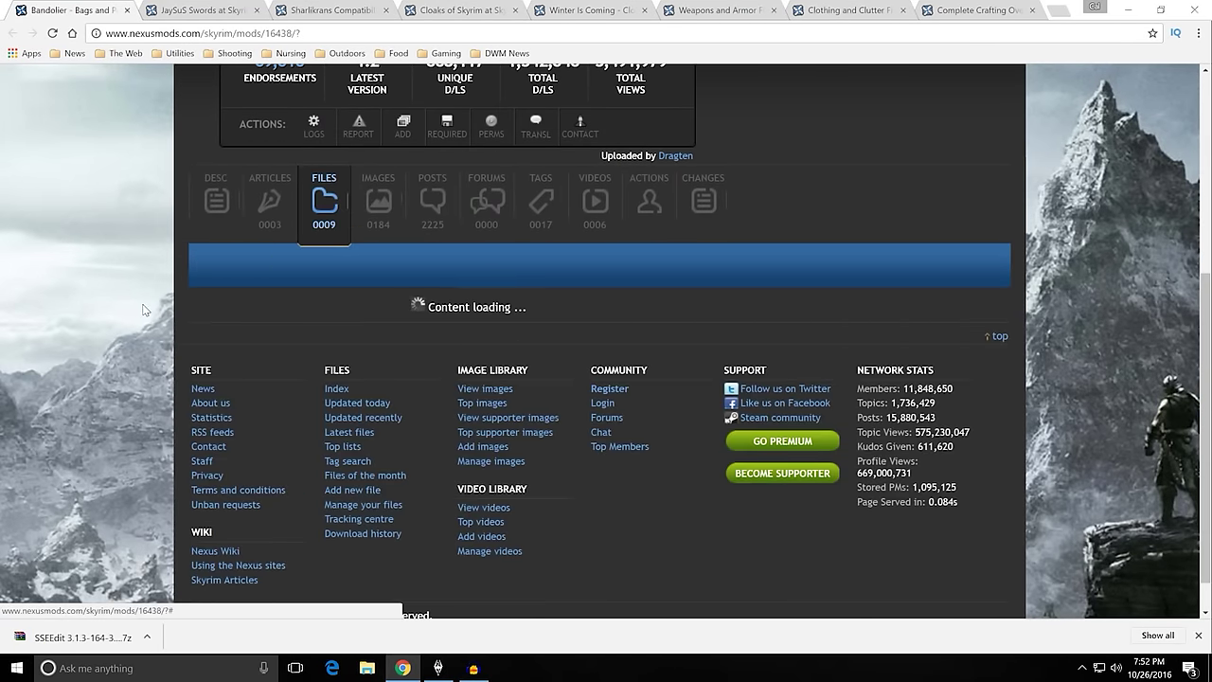
pyautogui.scroll(-2, 157, 329)
pyautogui.scroll(2, 157, 329)
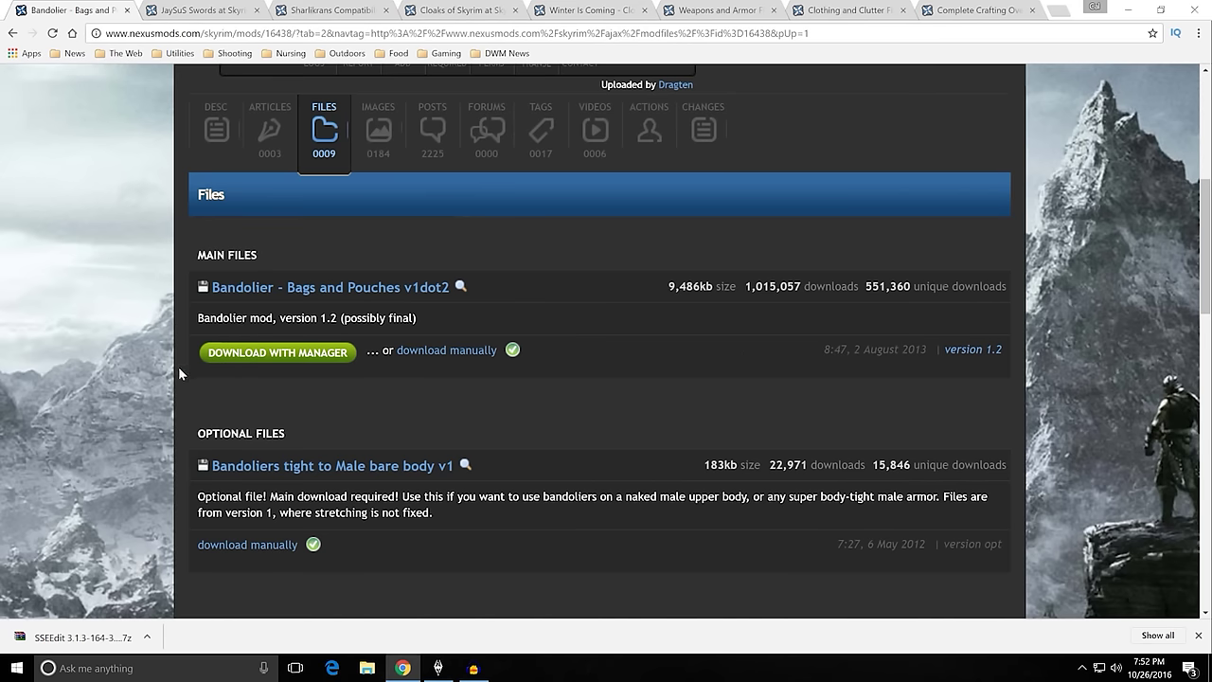
pyautogui.scroll(-2, 178, 374)
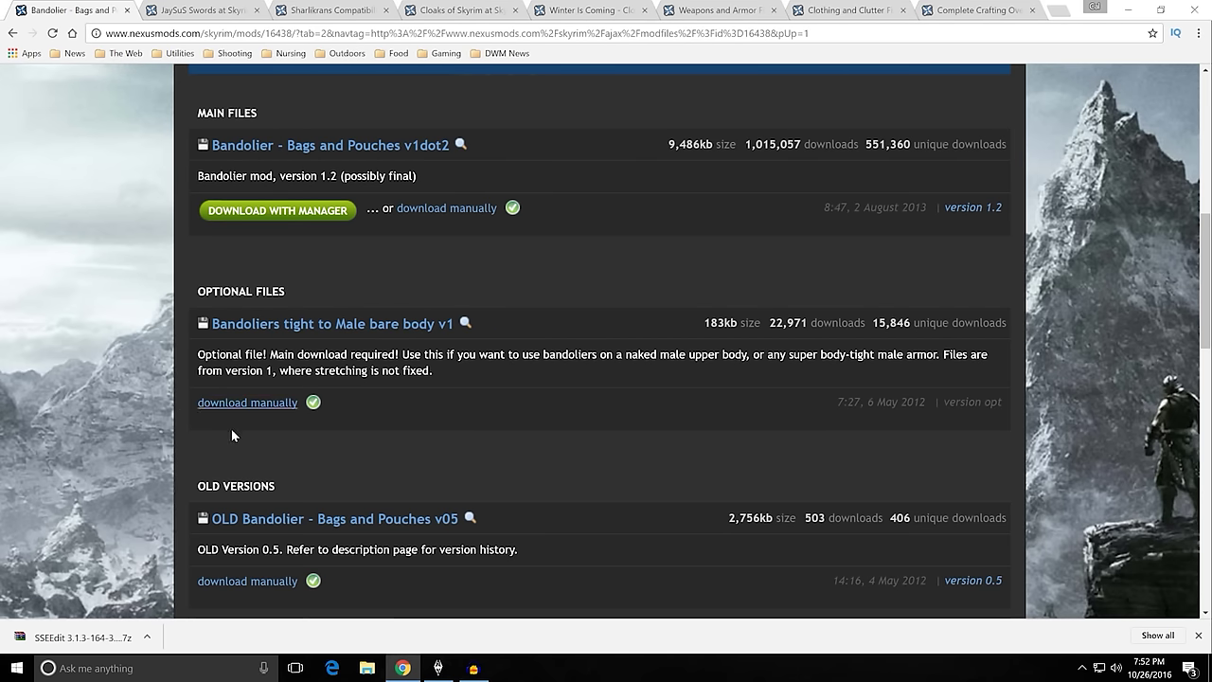
# Check the downloads in Mod Organizer and return to the Bandolier - Bags and Pouches page in Chrome.
pyautogui.click(437, 667)
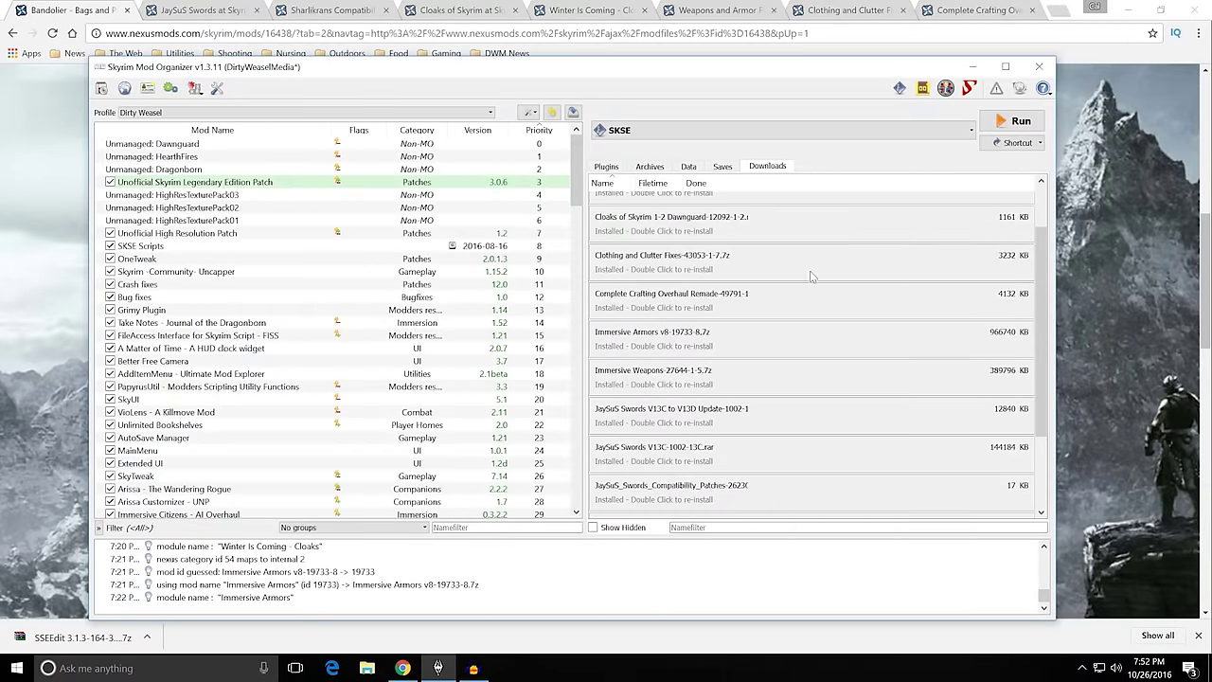
pyautogui.click(48, 461)
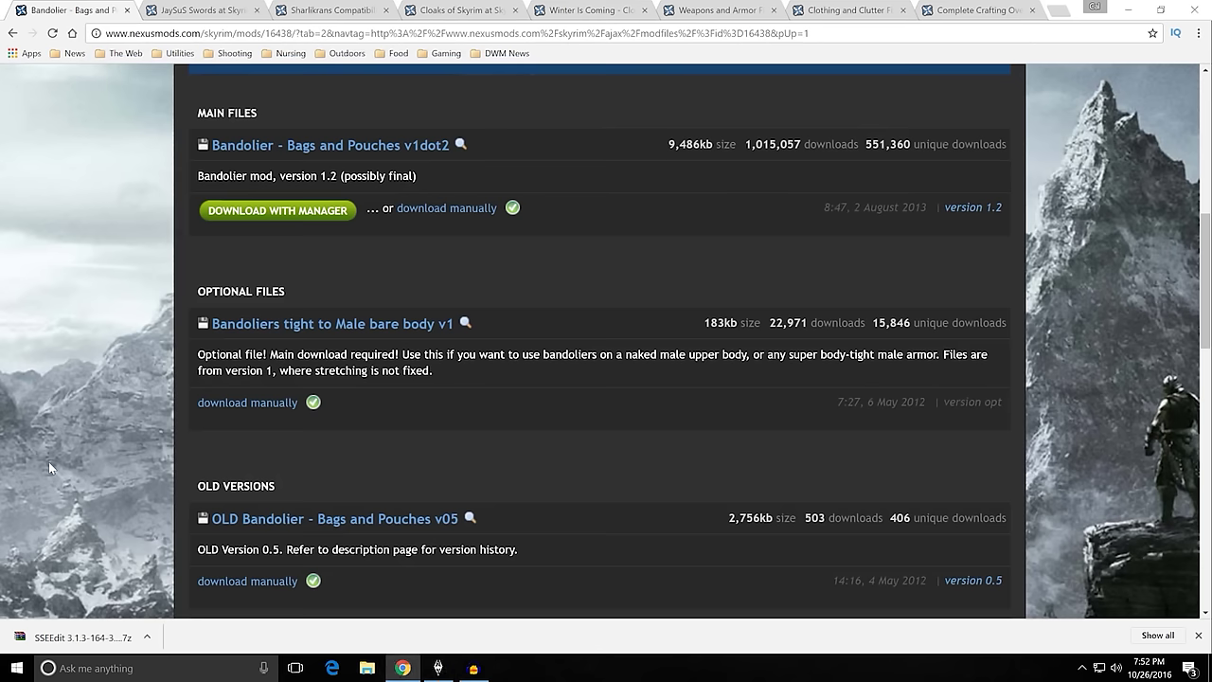
pyautogui.scroll(1, 93, 405)
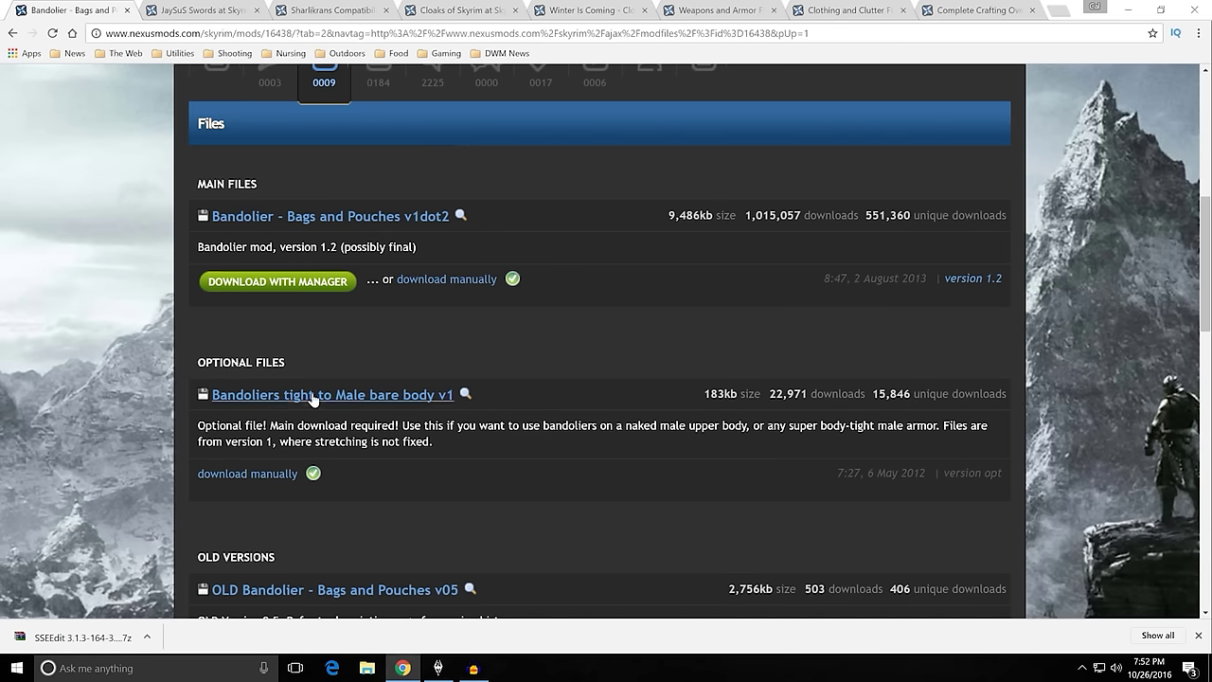
pyautogui.scroll(7, 163, 426)
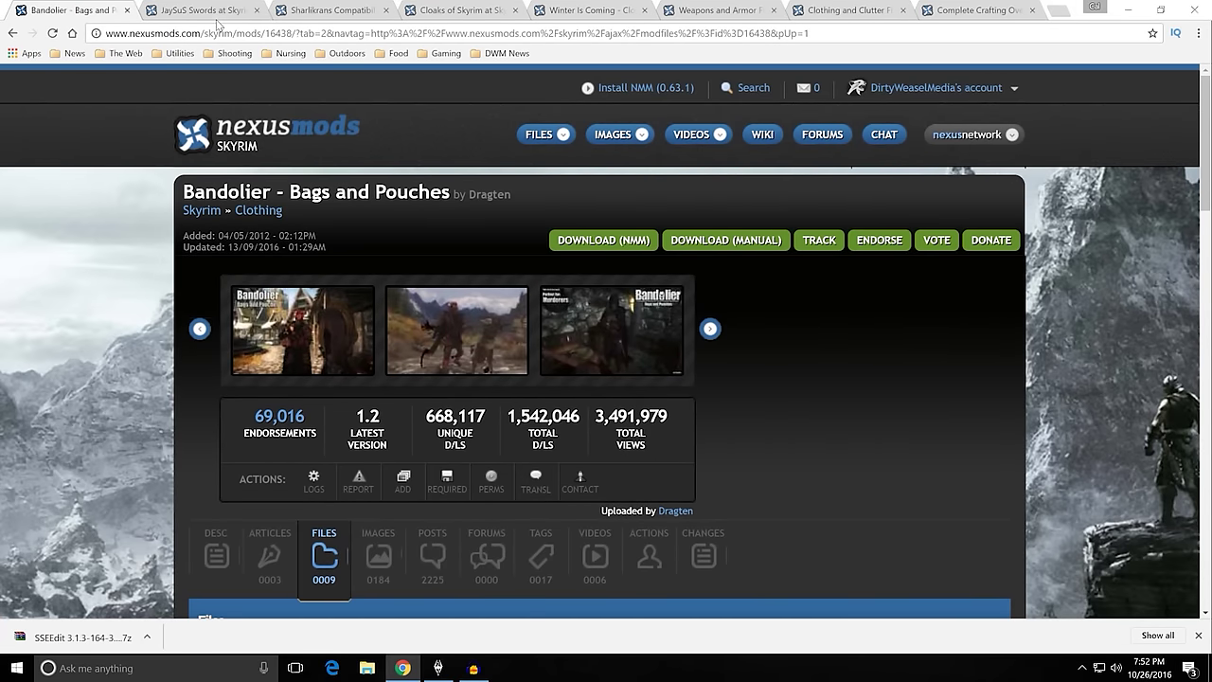
# Go to the JaySuS Swords mod page and open its file list.
pyautogui.click(217, 19)
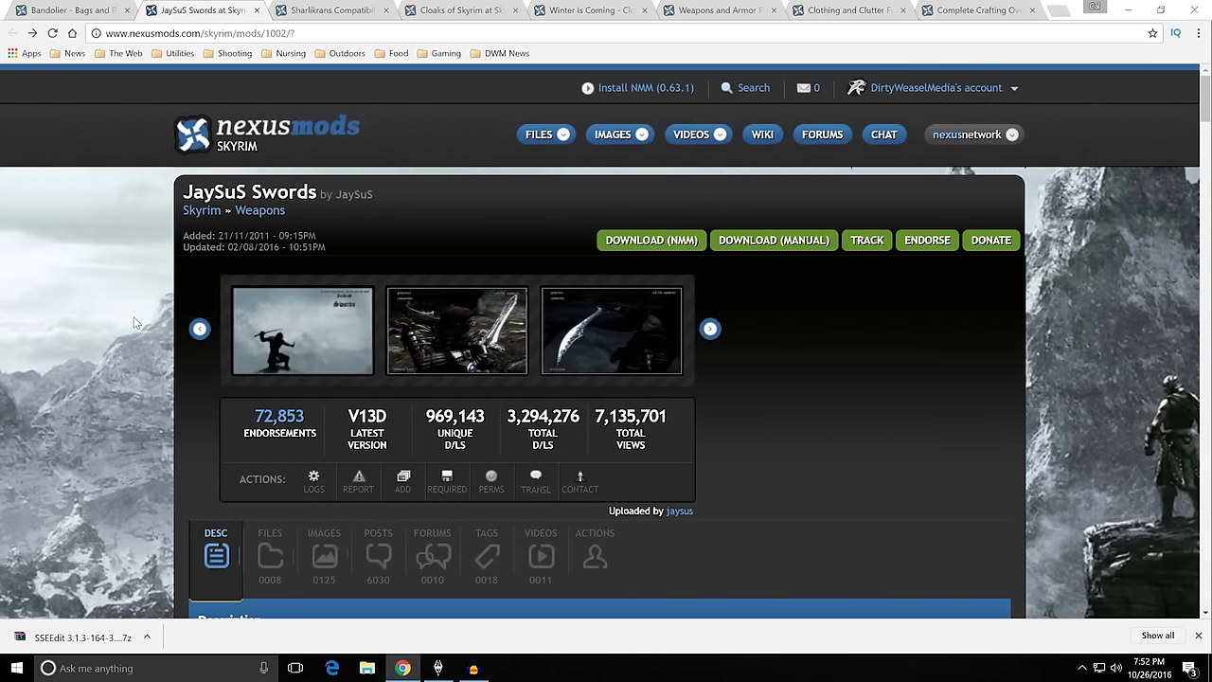
pyautogui.scroll(-3, 135, 323)
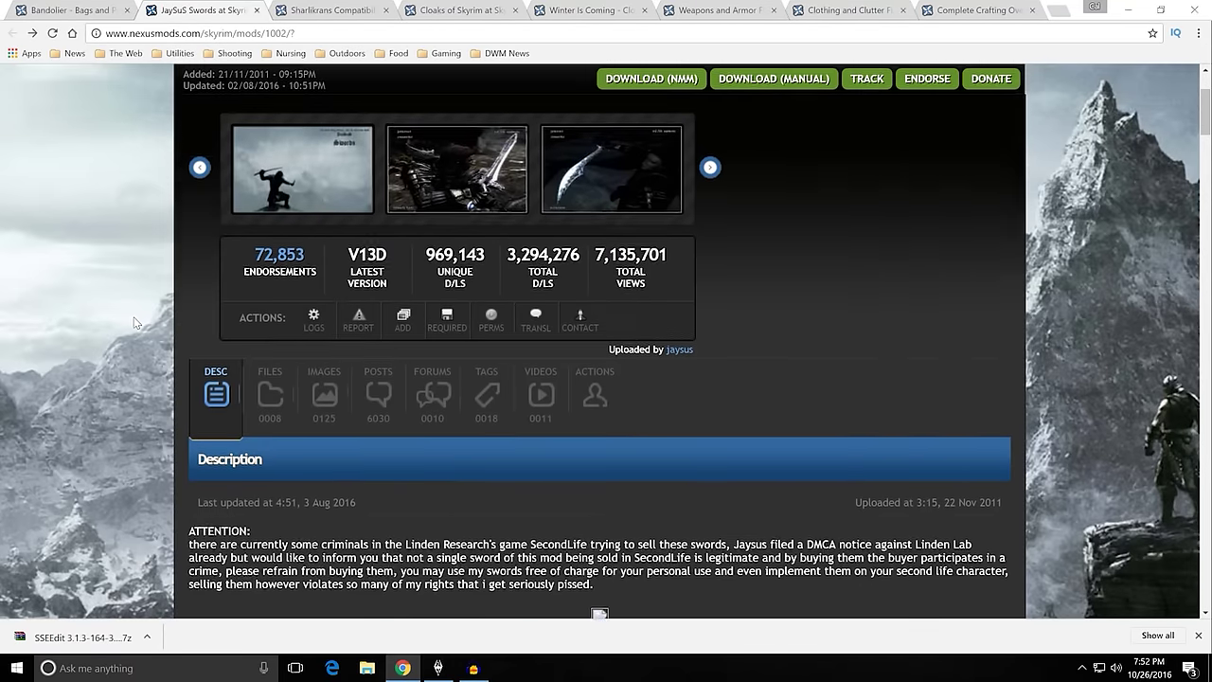
pyautogui.scroll(2, 135, 323)
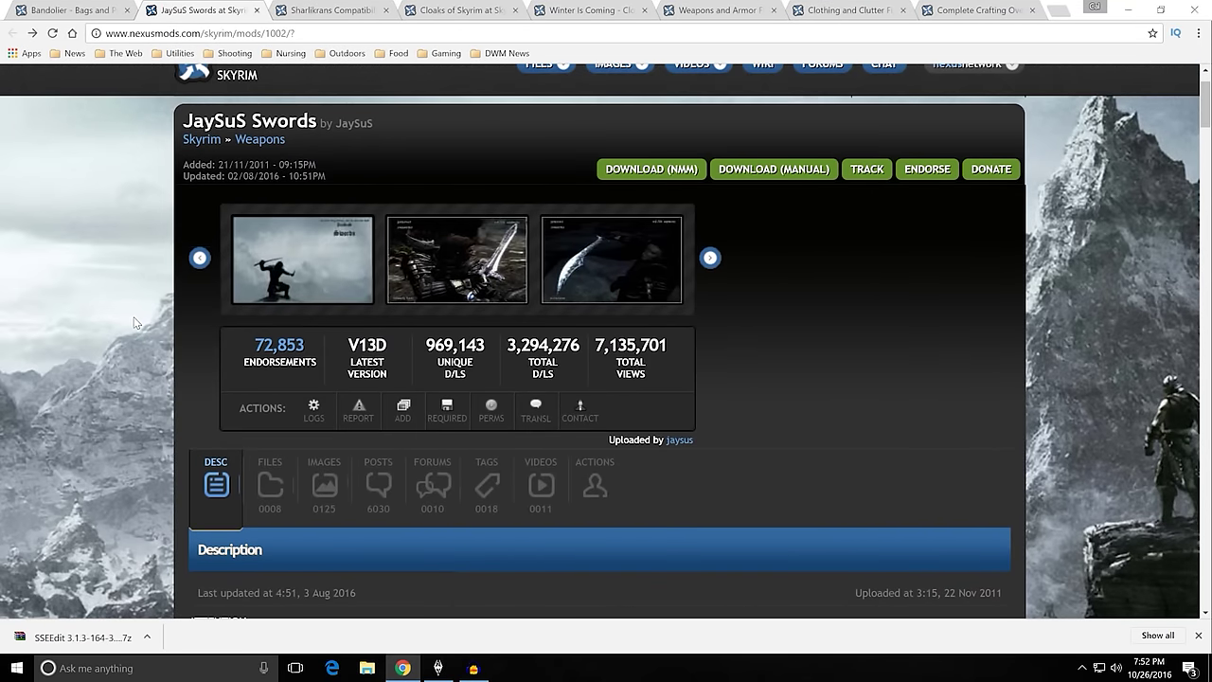
pyautogui.scroll(-2, 136, 323)
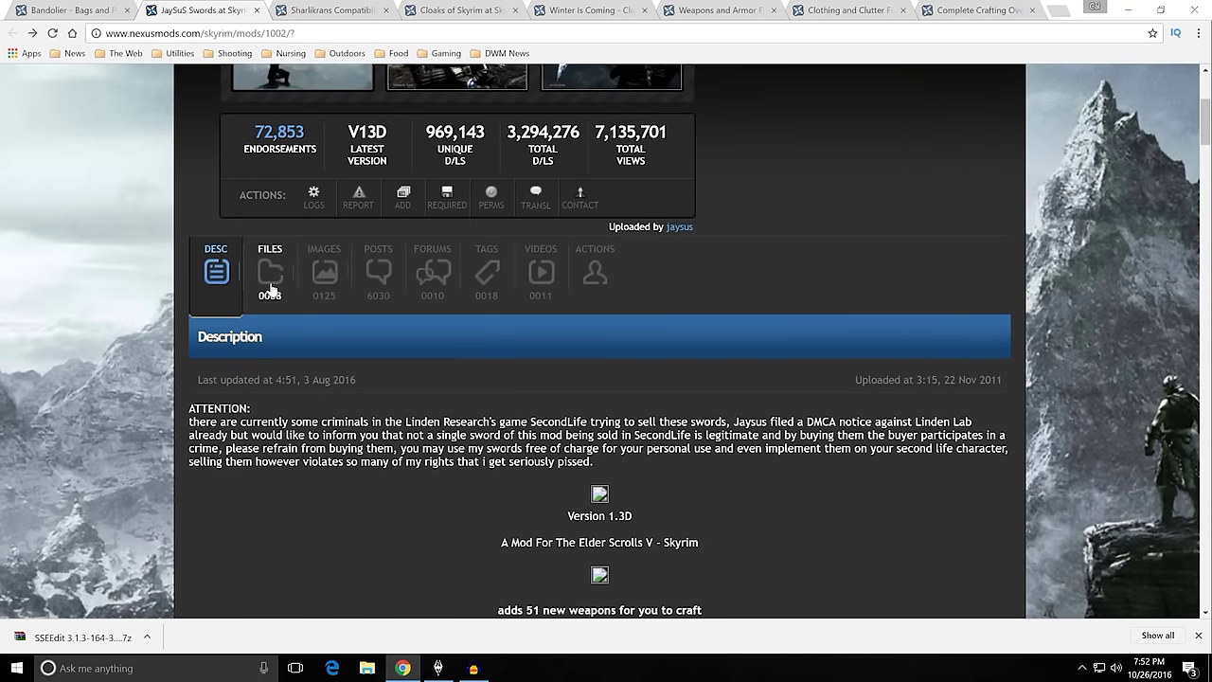
pyautogui.click(271, 284)
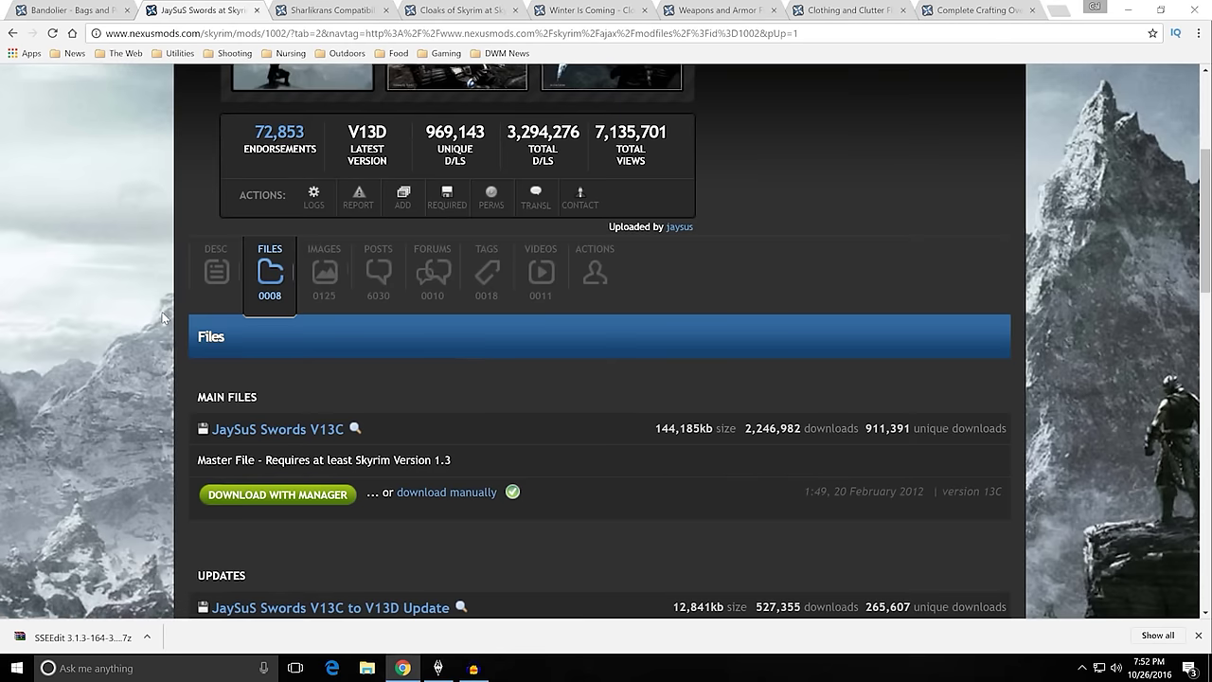
# Examine the JaySuS Swords V13C main file and the V13C to V13D Update among the mod's downloads.
pyautogui.scroll(3, 163, 317)
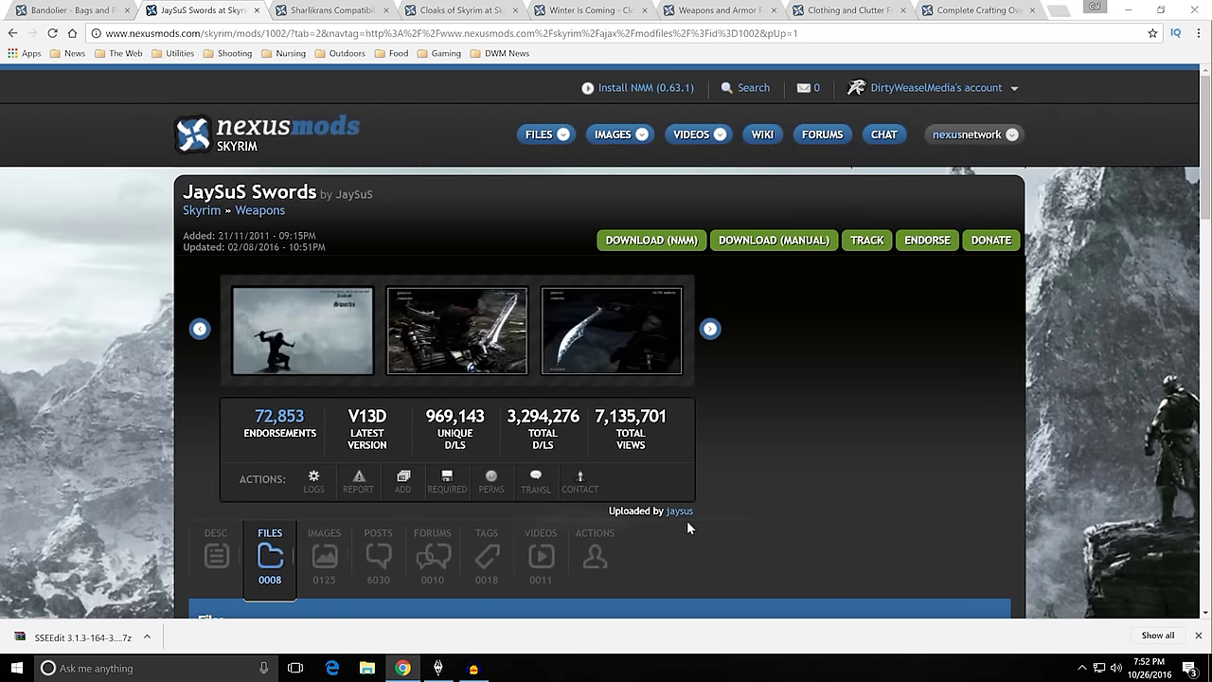
pyautogui.scroll(-4, 158, 374)
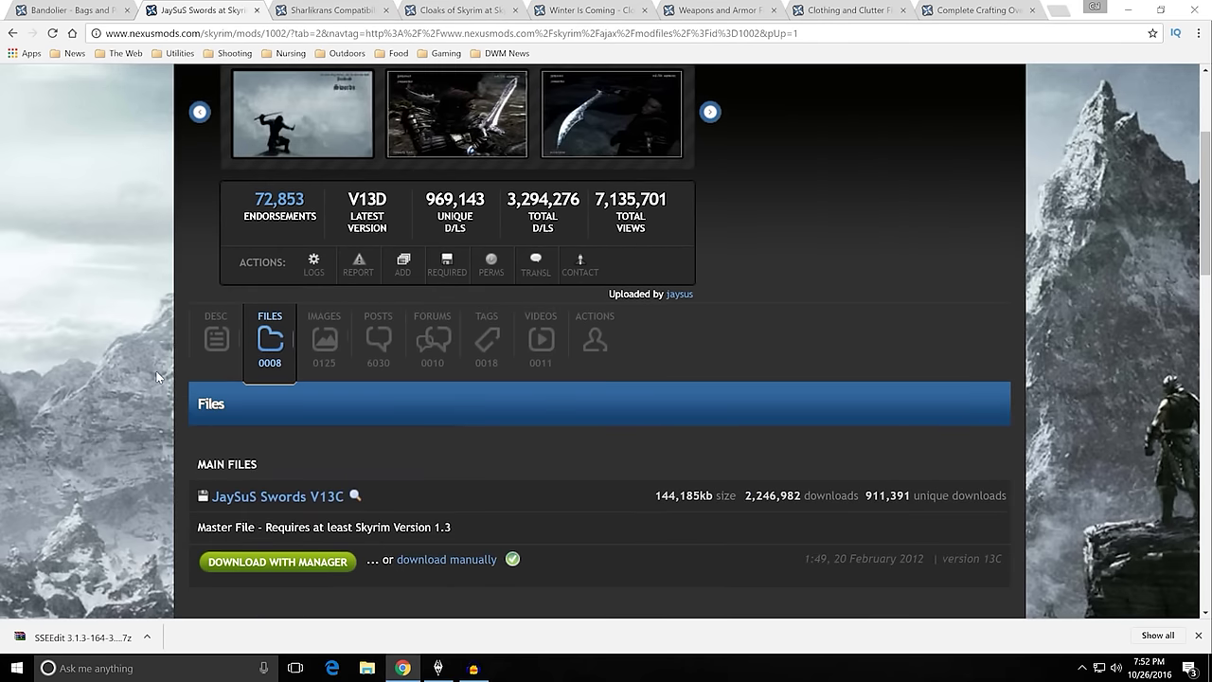
pyautogui.scroll(-2, 157, 377)
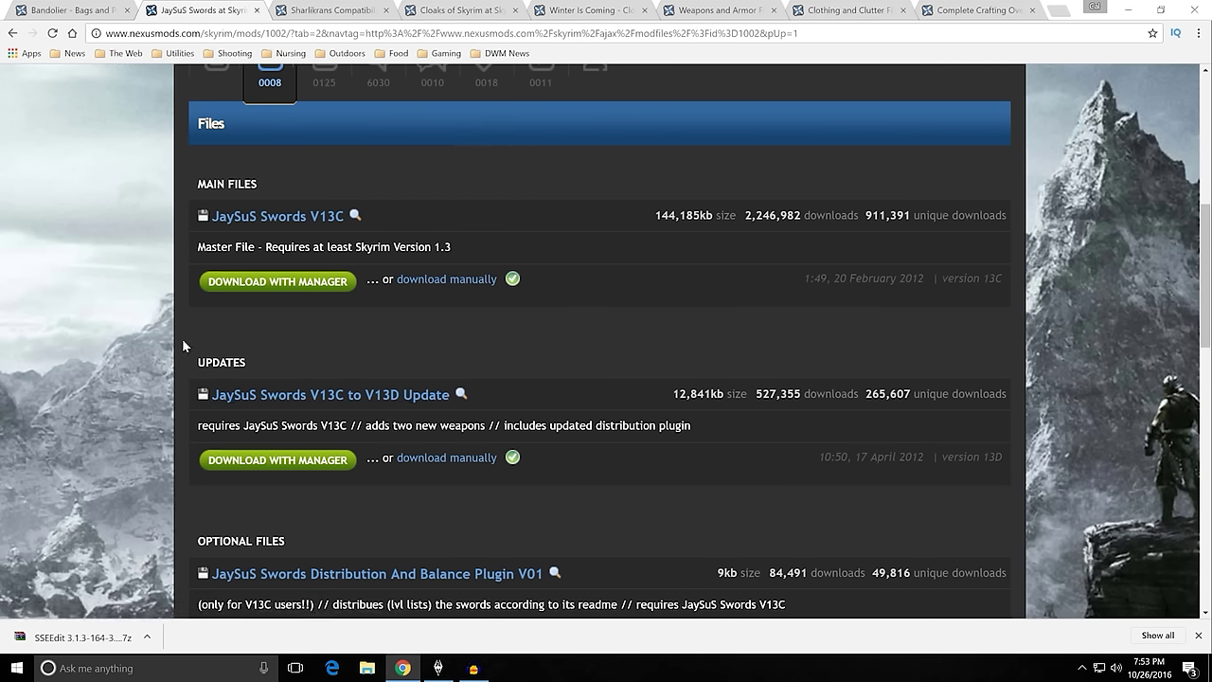
pyautogui.scroll(4, 156, 210)
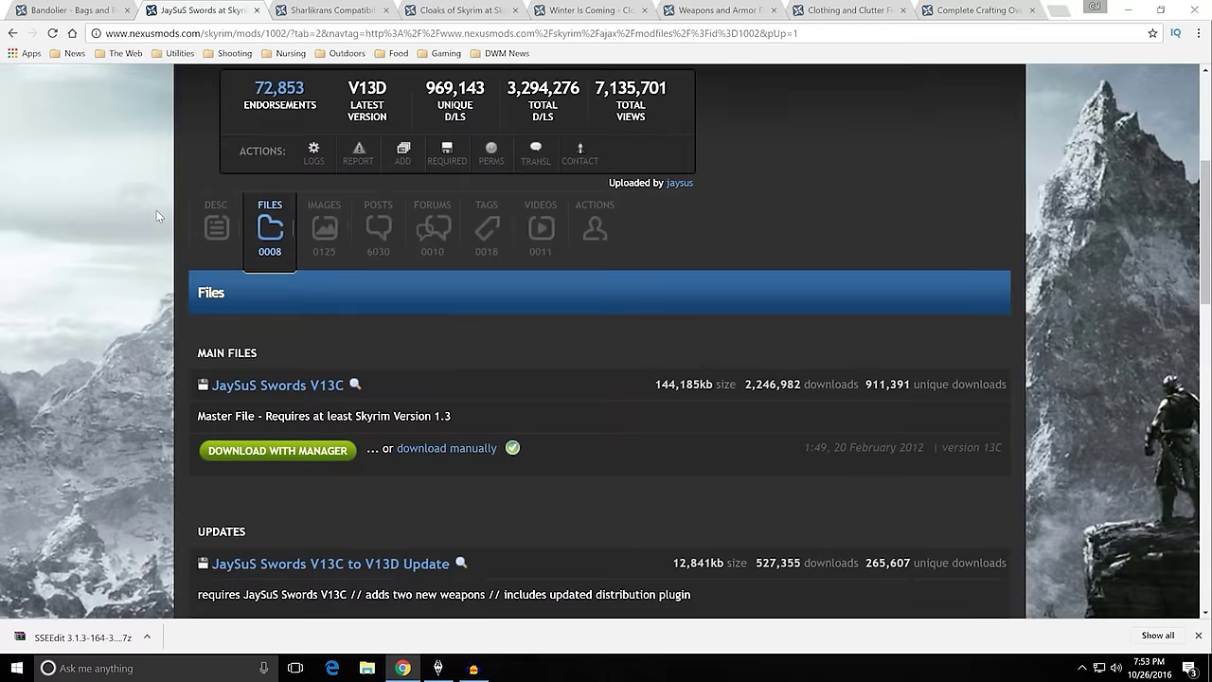
# Go to the Sharlikrans Compatibility Patches page and read the note at the start of its description.
pyautogui.scroll(1, 152, 214)
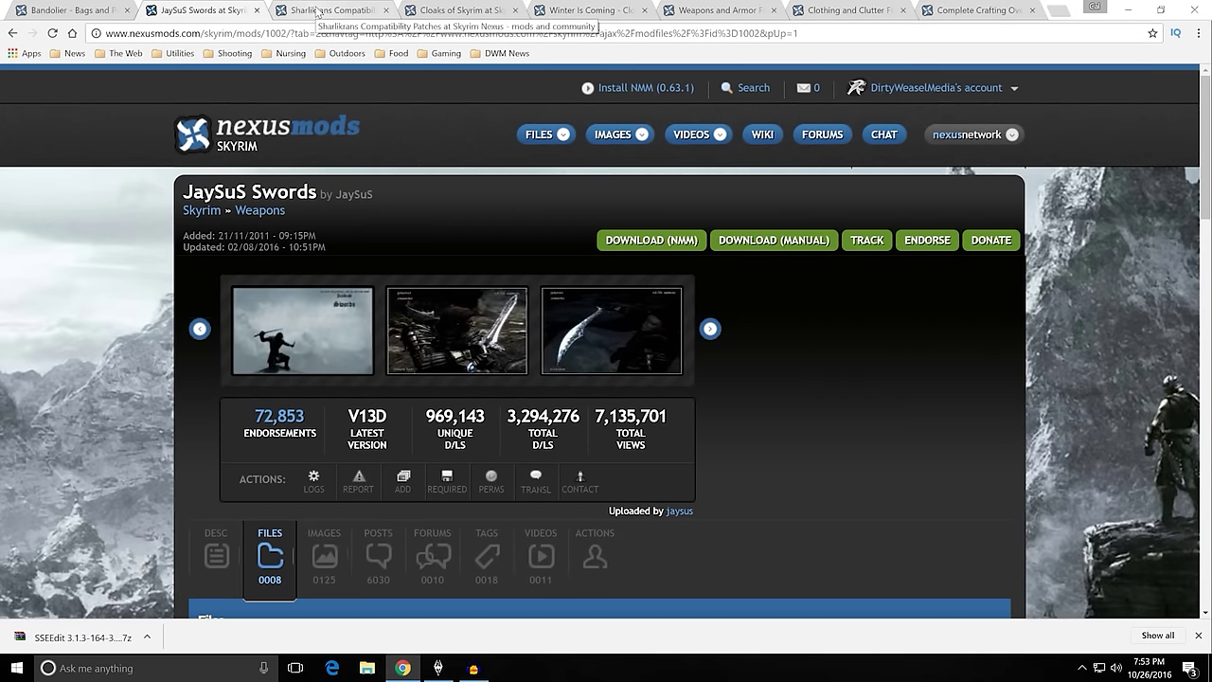
pyautogui.click(319, 12)
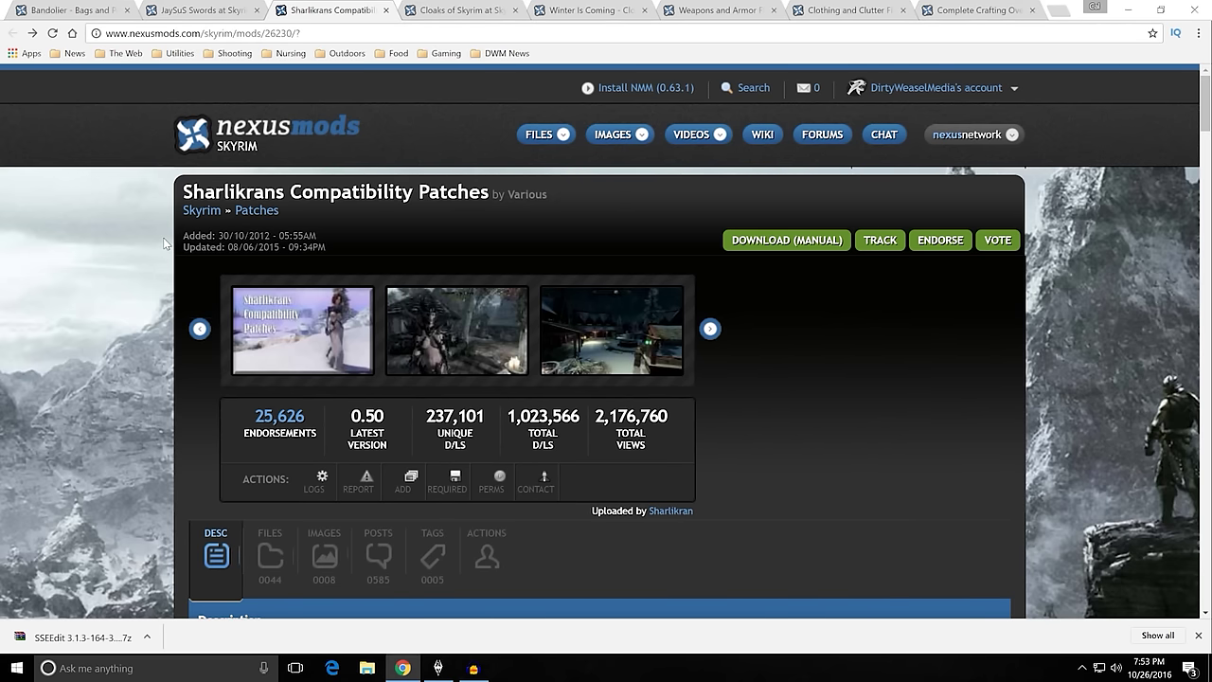
pyautogui.scroll(-1, 163, 237)
pyautogui.scroll(1, 163, 237)
pyautogui.scroll(-1, 163, 237)
pyautogui.scroll(1, 161, 228)
pyautogui.scroll(-4, 157, 295)
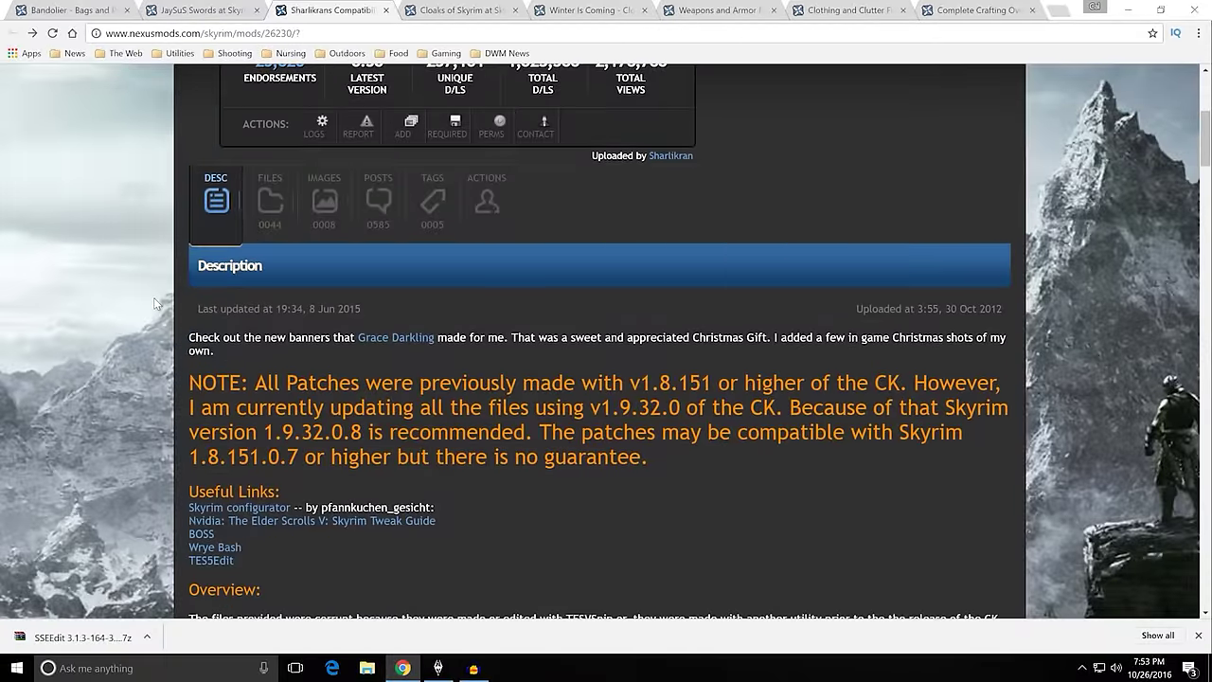
# Examine the Patches section of the Sharlikrans description, focusing on the JaySuS Swords entry.
pyautogui.scroll(-3, 153, 297)
pyautogui.scroll(3, 153, 297)
pyautogui.scroll(-7, 153, 297)
pyautogui.scroll(-10, 156, 303)
pyautogui.scroll(-5, 157, 303)
pyautogui.scroll(3, 156, 304)
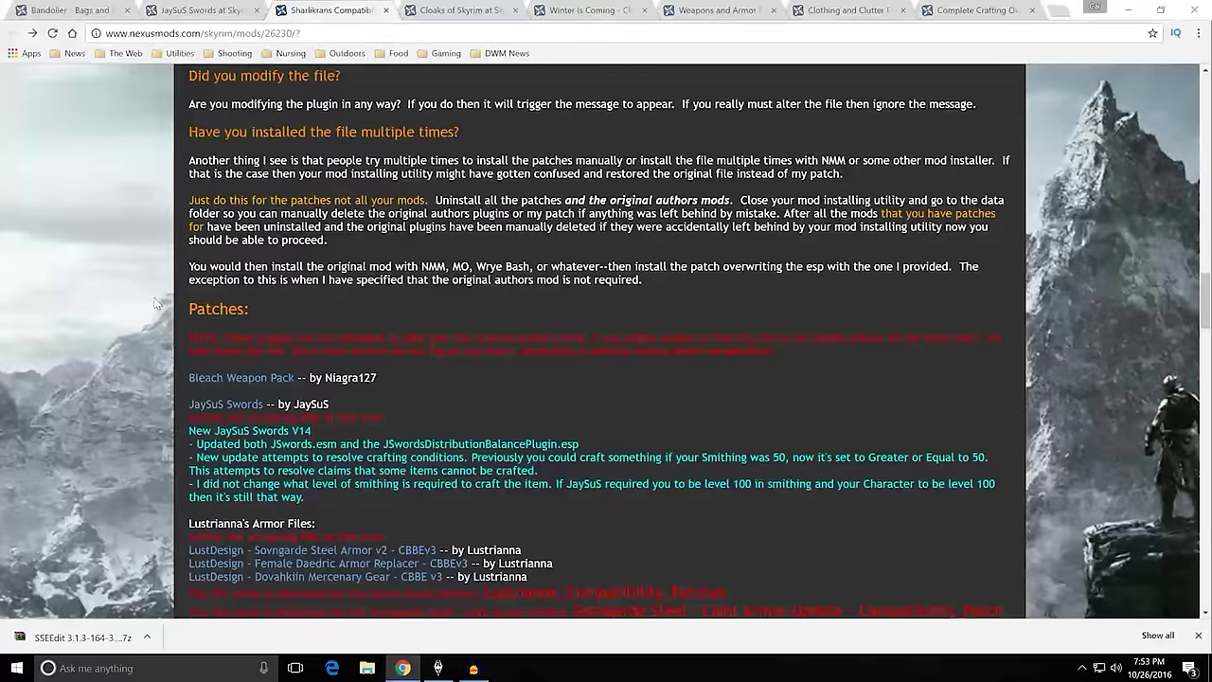
pyautogui.scroll(3, 156, 303)
pyautogui.scroll(-2, 163, 322)
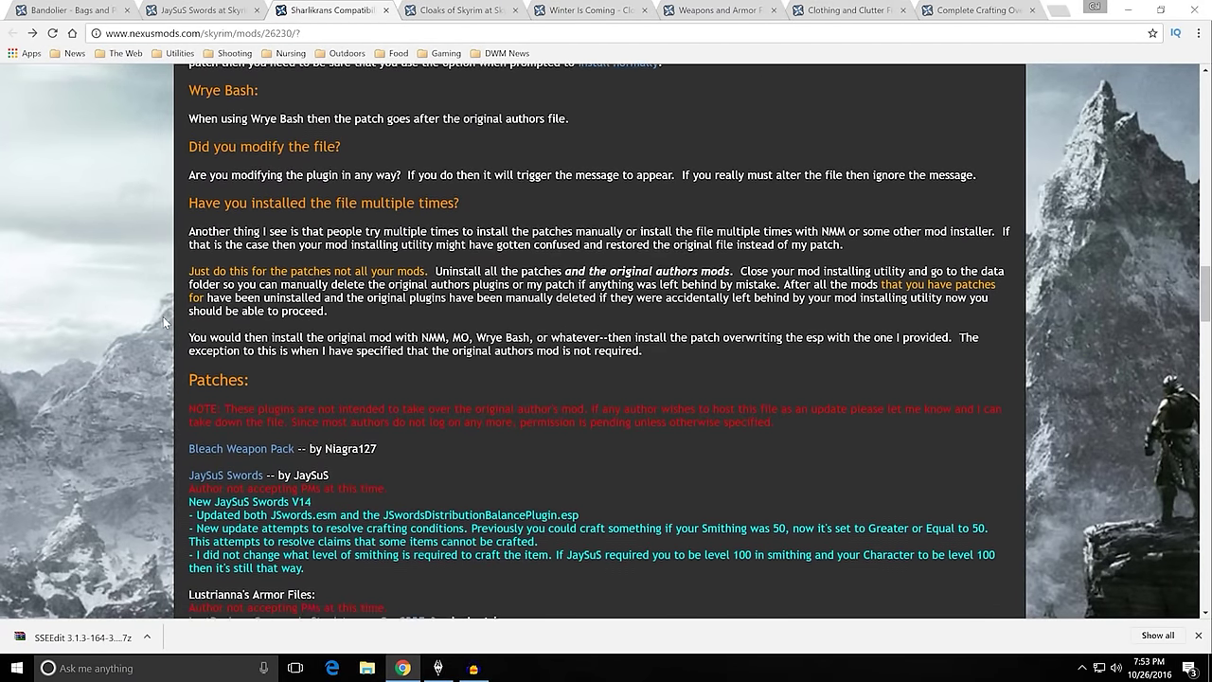
pyautogui.scroll(-1, 163, 322)
pyautogui.scroll(-2, 171, 322)
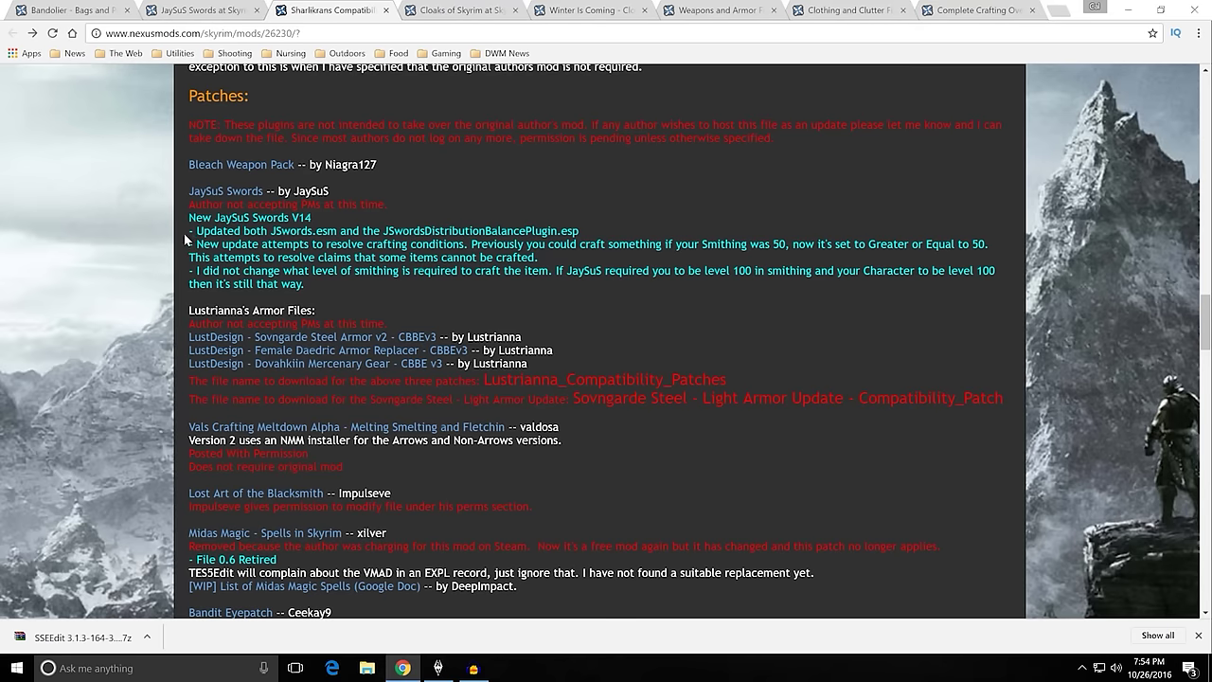
# Open the Sharlikrans file list and find JaySuS_Swords_Compatibility_Patches among the optional files.
pyautogui.scroll(6, 152, 253)
pyautogui.scroll(20, 151, 258)
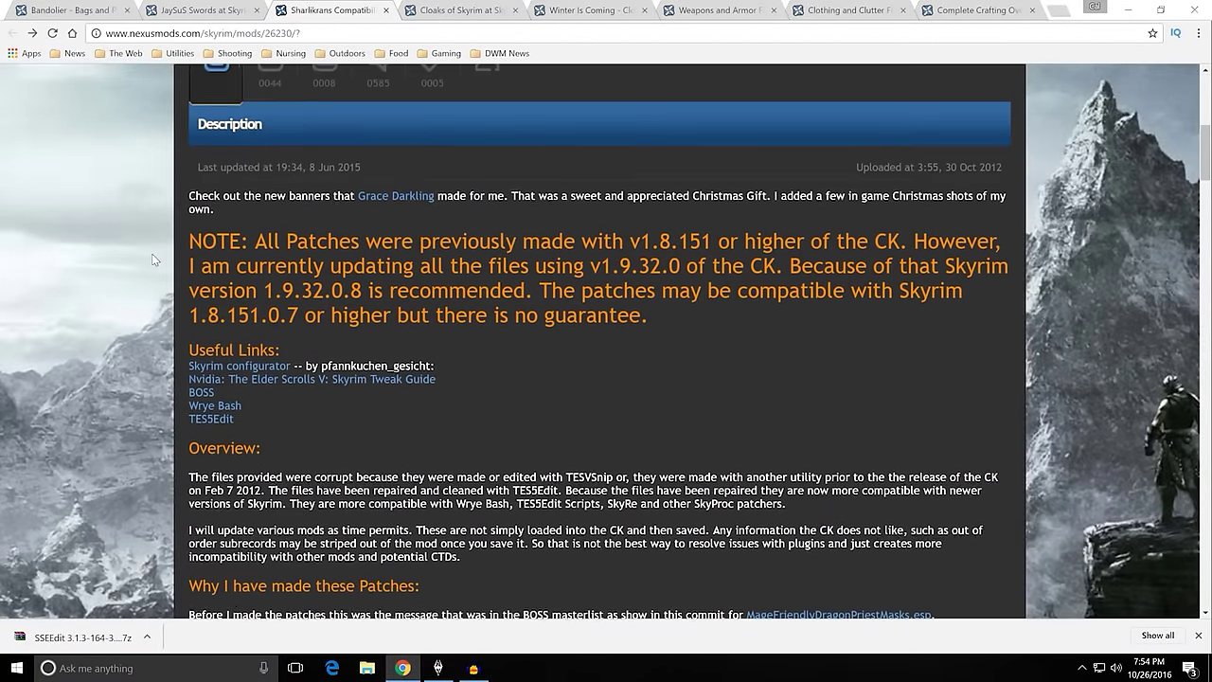
pyautogui.scroll(3, 152, 259)
pyautogui.click(271, 319)
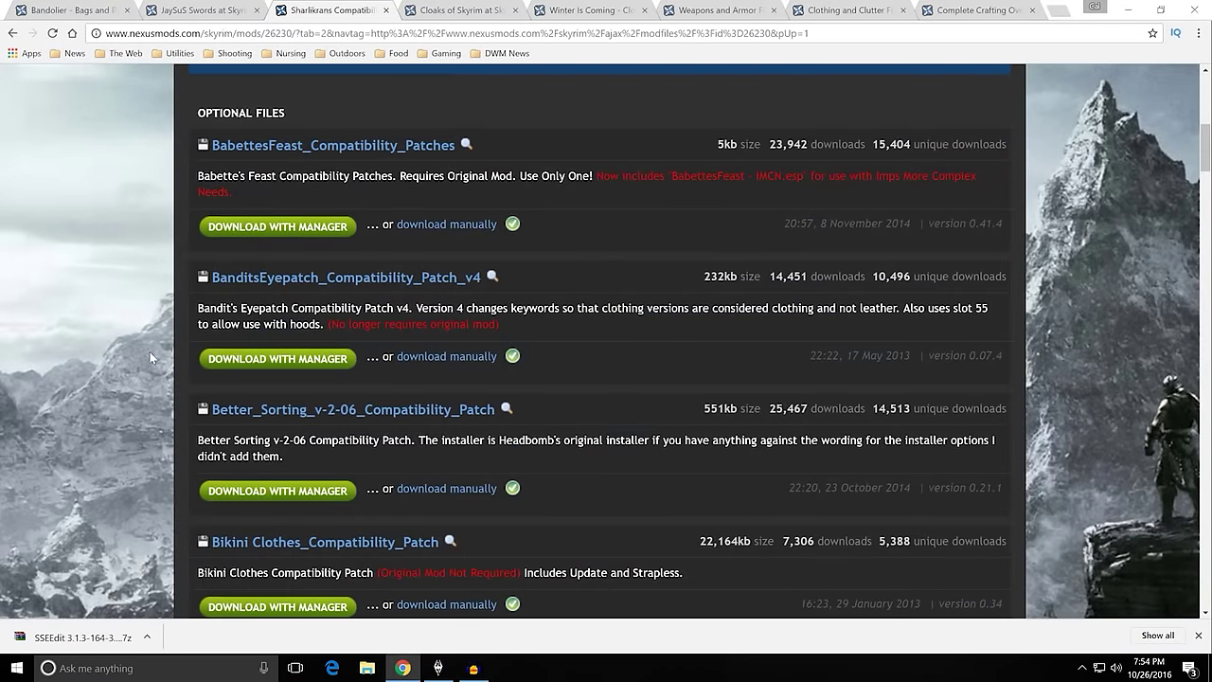
pyautogui.scroll(-7, 151, 351)
pyautogui.scroll(-7, 155, 346)
pyautogui.scroll(-10, 154, 347)
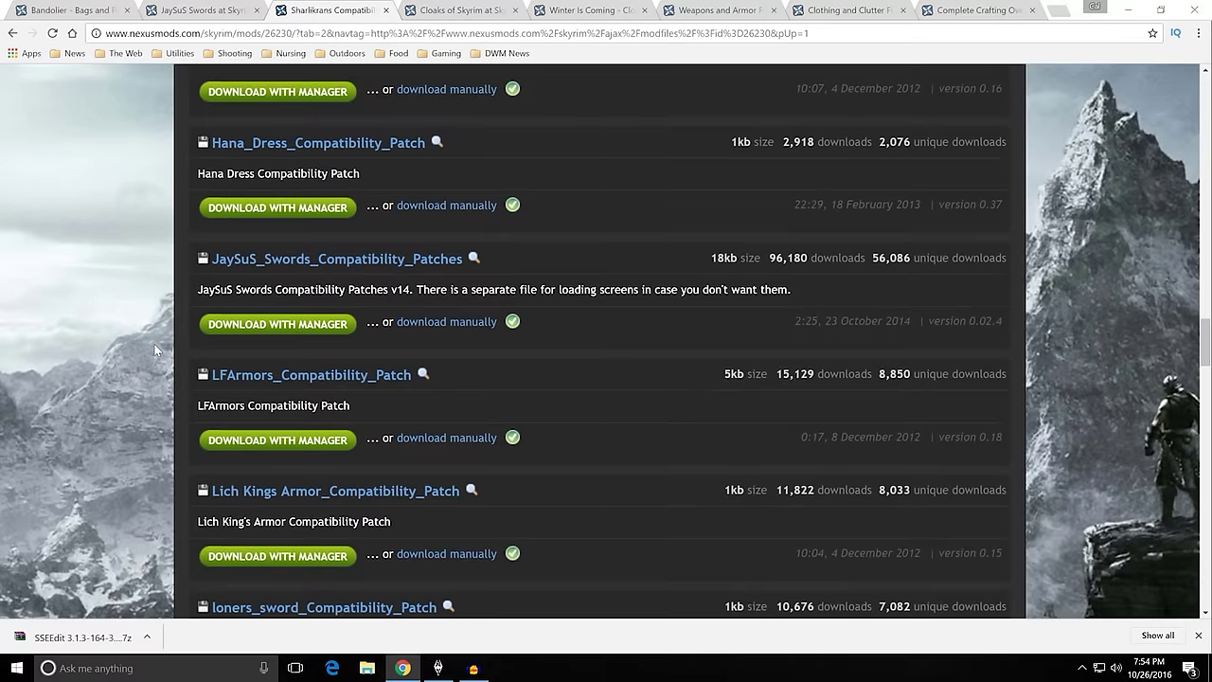
pyautogui.scroll(-1, 154, 344)
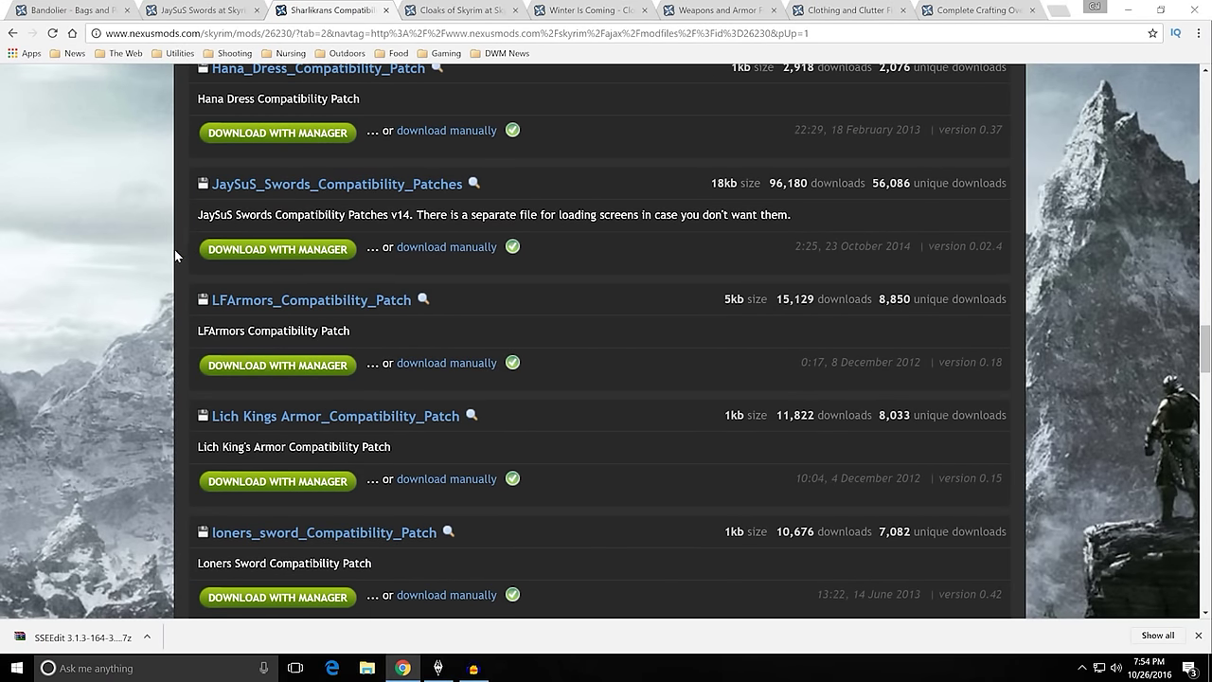
# Go to the Cloaks of Skyrim mod page and look through its overview and description.
pyautogui.click(451, 11)
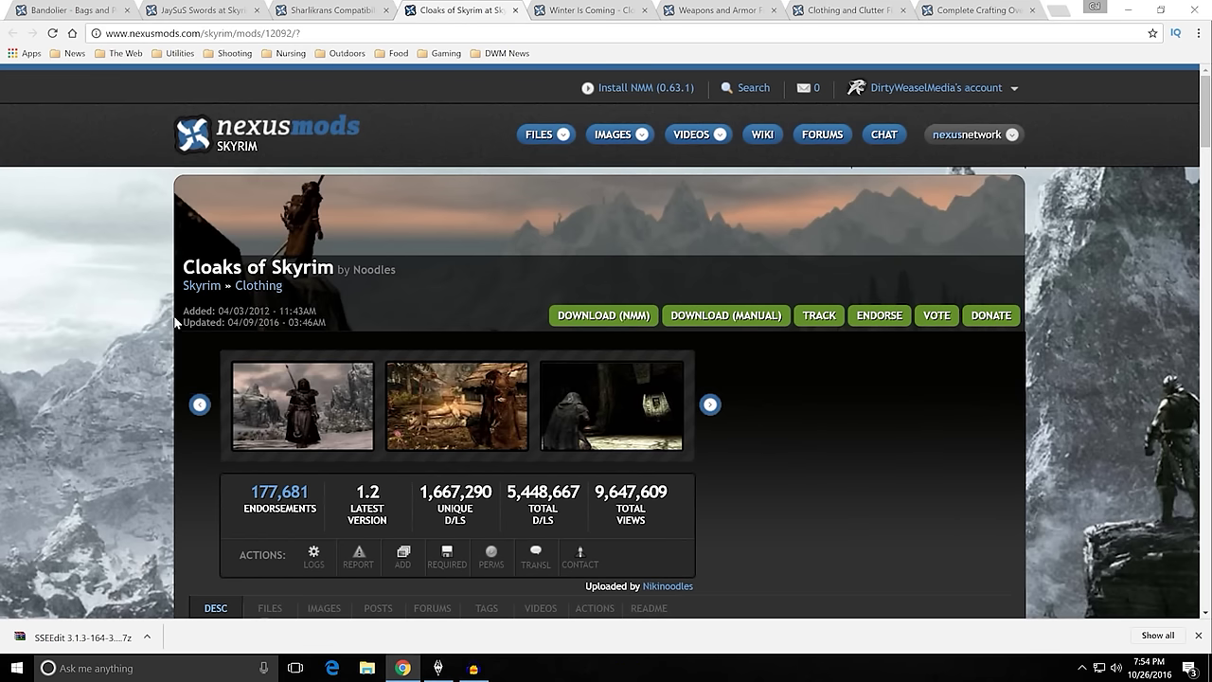
pyautogui.scroll(-3, 171, 341)
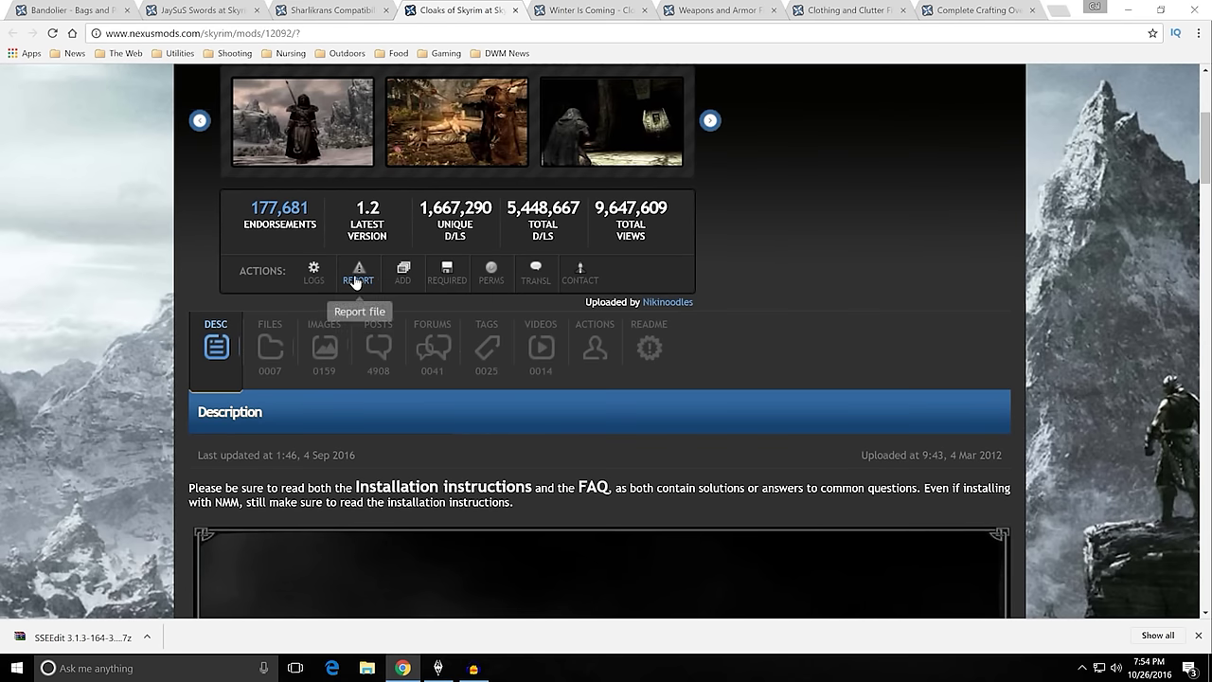
pyautogui.scroll(2, 162, 299)
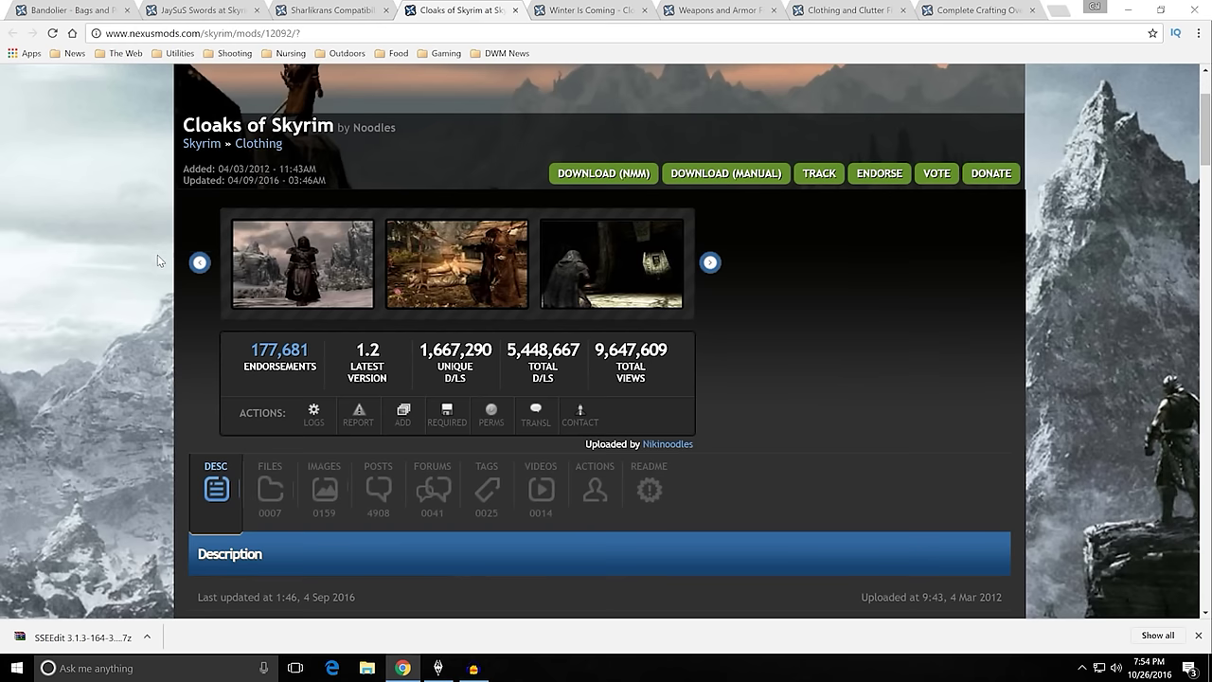
pyautogui.scroll(-1, 158, 255)
pyautogui.scroll(1, 157, 254)
pyautogui.scroll(-1, 157, 255)
pyautogui.scroll(-4, 157, 255)
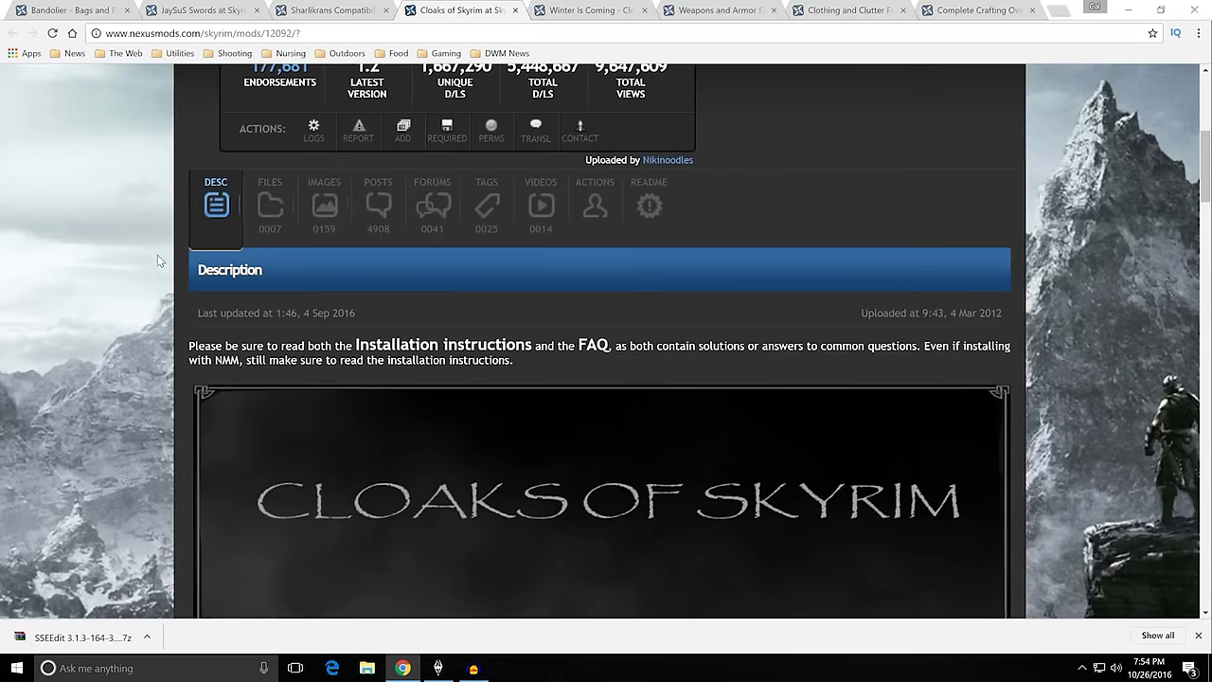
pyautogui.scroll(-1, 157, 255)
pyautogui.scroll(1, 157, 255)
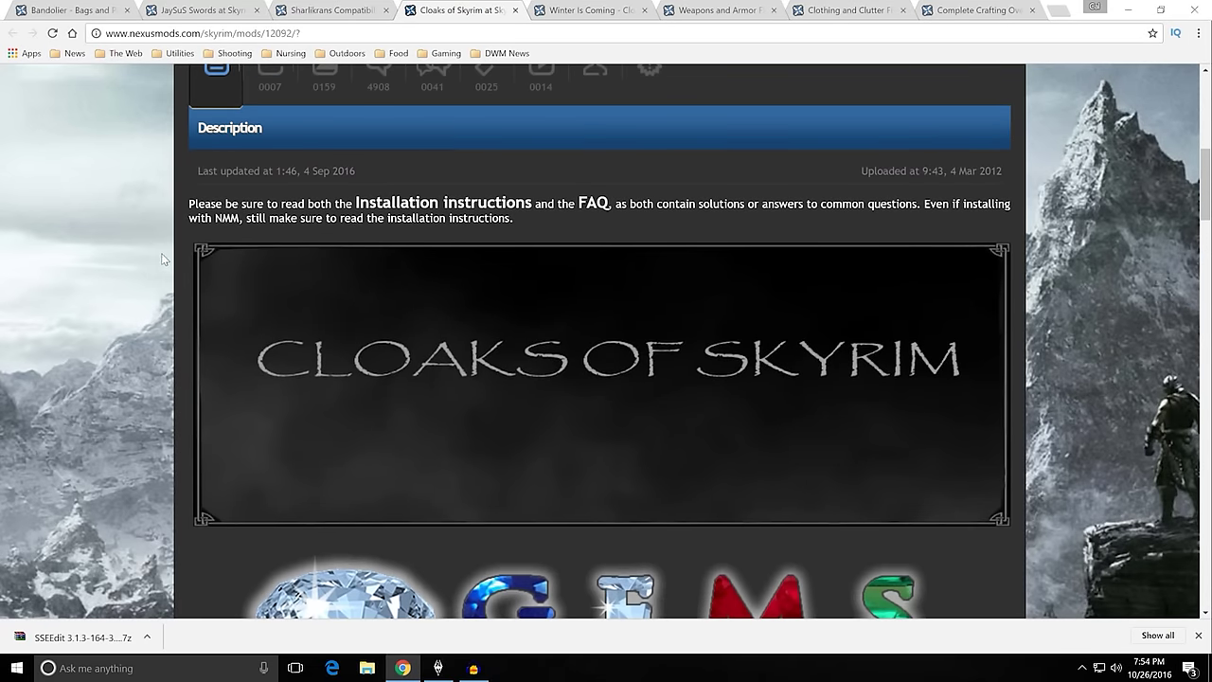
pyautogui.scroll(-3, 172, 272)
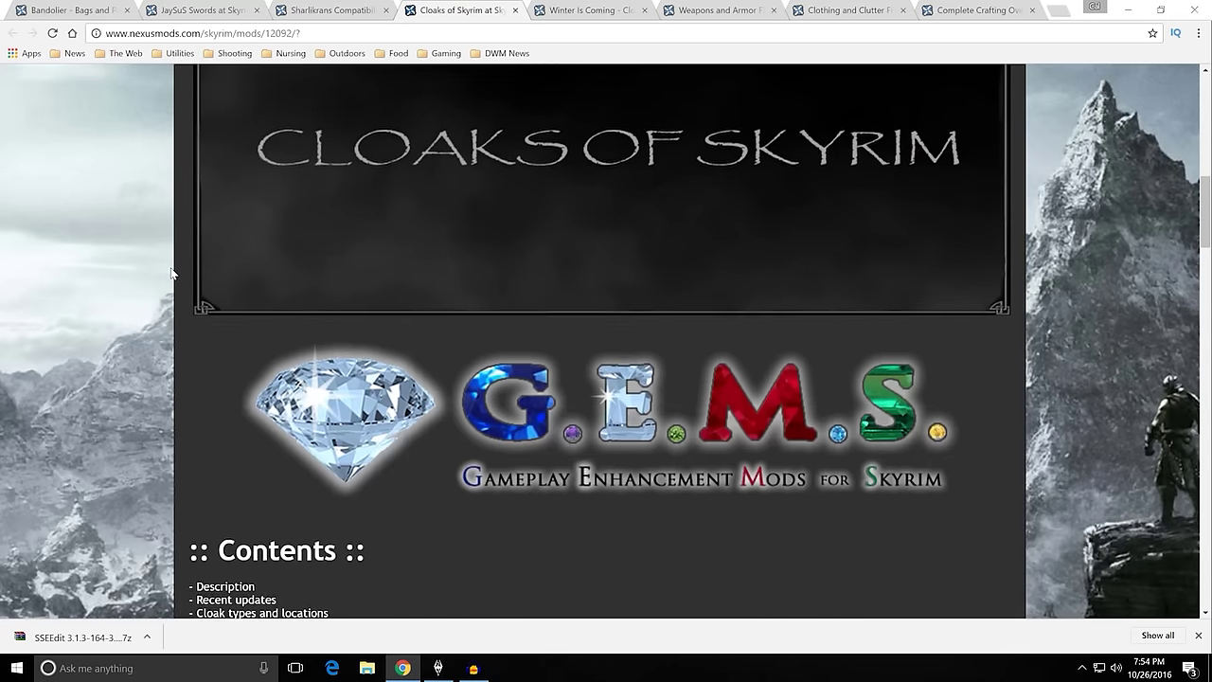
pyautogui.scroll(-6, 172, 273)
# Open the Cloaks of Skyrim file list and review the Cloaks of Skyrim 1-2 main file and the optional Dawnguard file.
pyautogui.scroll(4, 172, 273)
pyautogui.scroll(8, 171, 273)
pyautogui.click(270, 275)
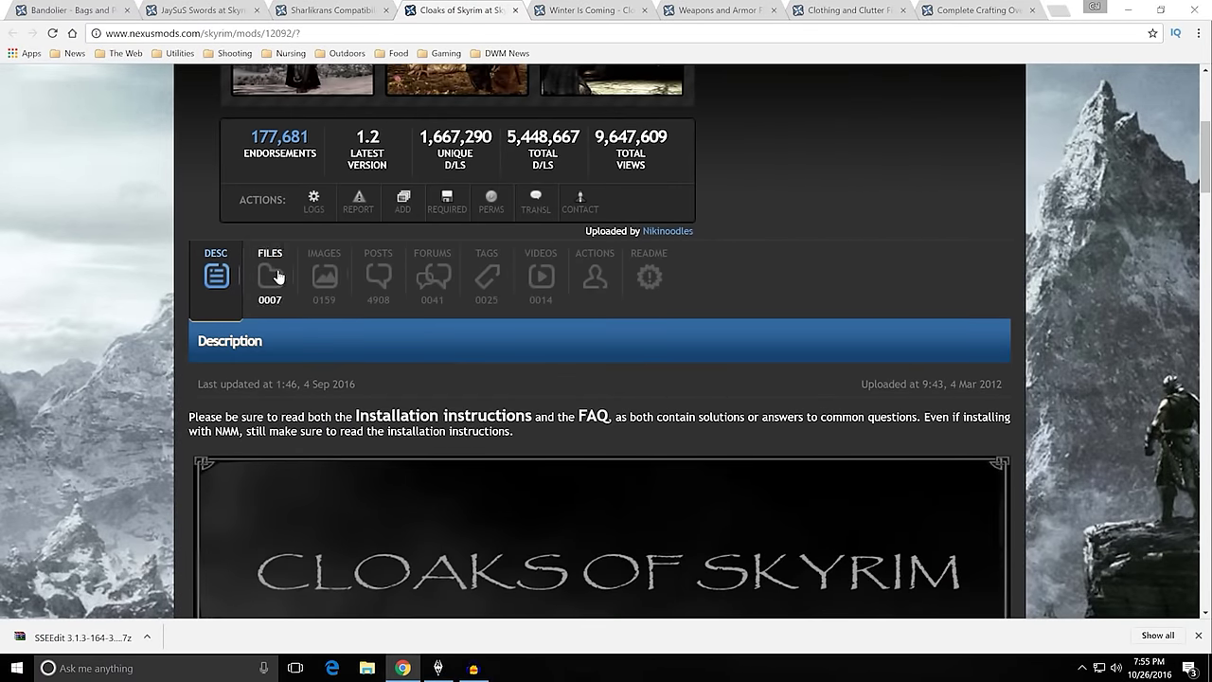
pyautogui.scroll(-2, 180, 294)
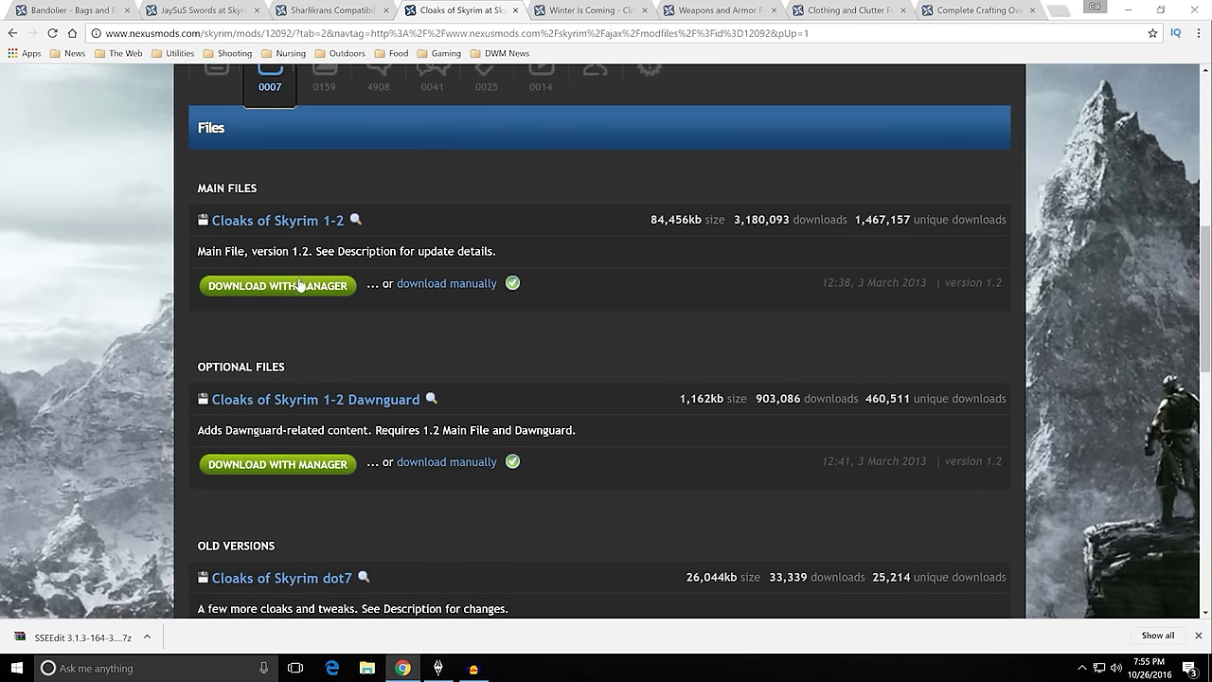
pyautogui.scroll(-1, 174, 300)
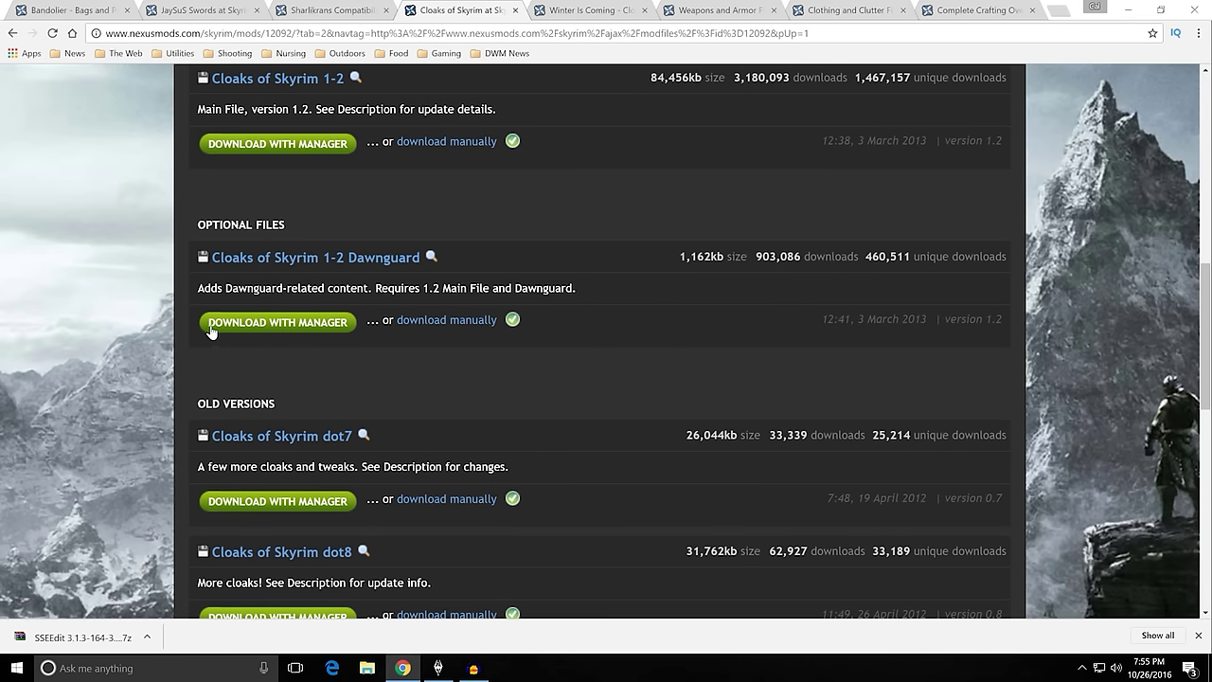
pyautogui.scroll(2, 157, 341)
pyautogui.scroll(3, 158, 341)
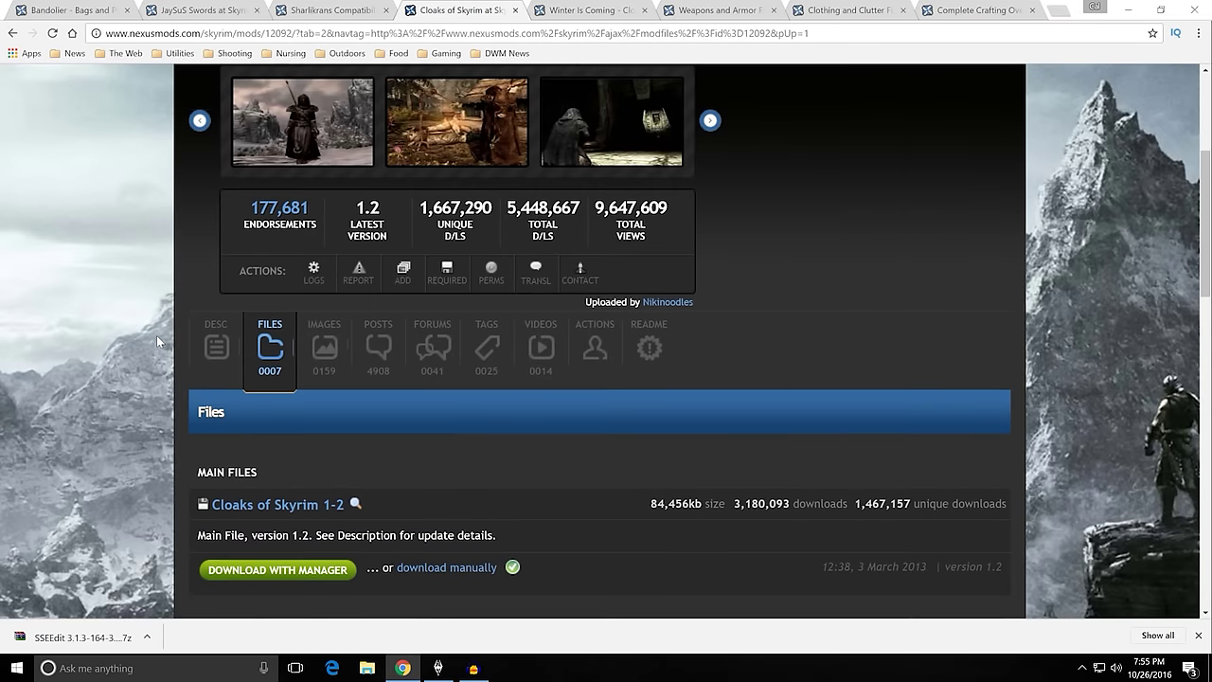
pyautogui.scroll(3, 156, 334)
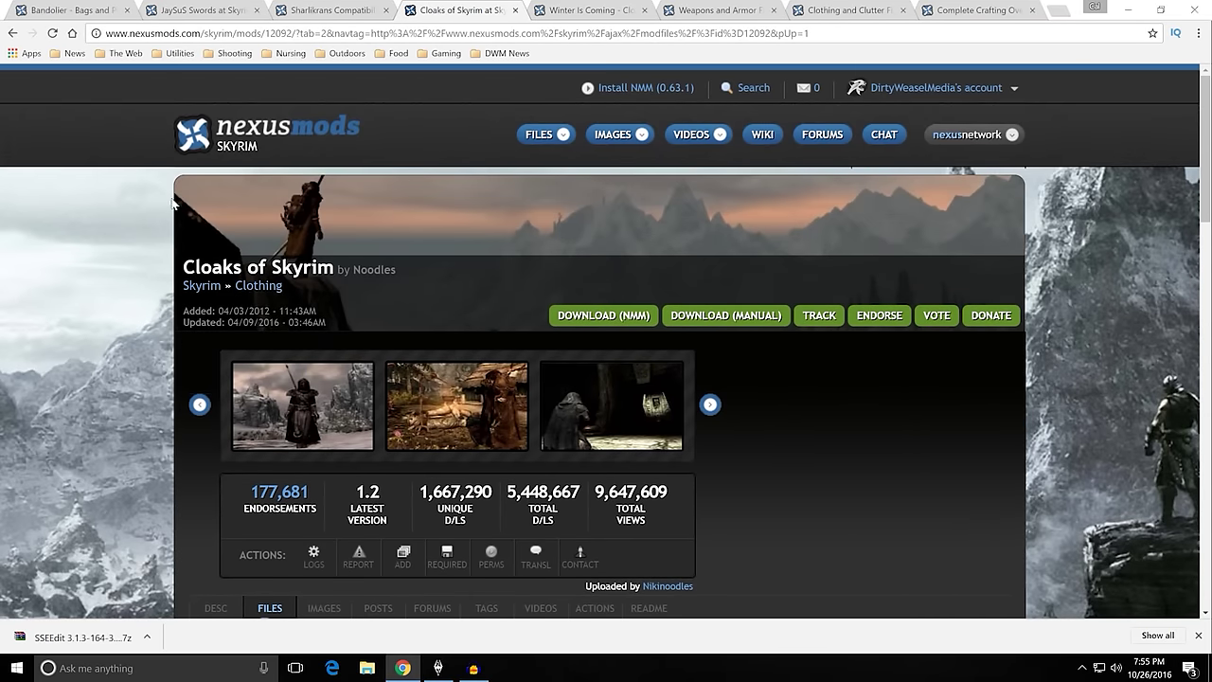
# Go to the Winter Is Coming - Cloaks mod page and read its update notes, description and crafting information.
pyautogui.click(574, 11)
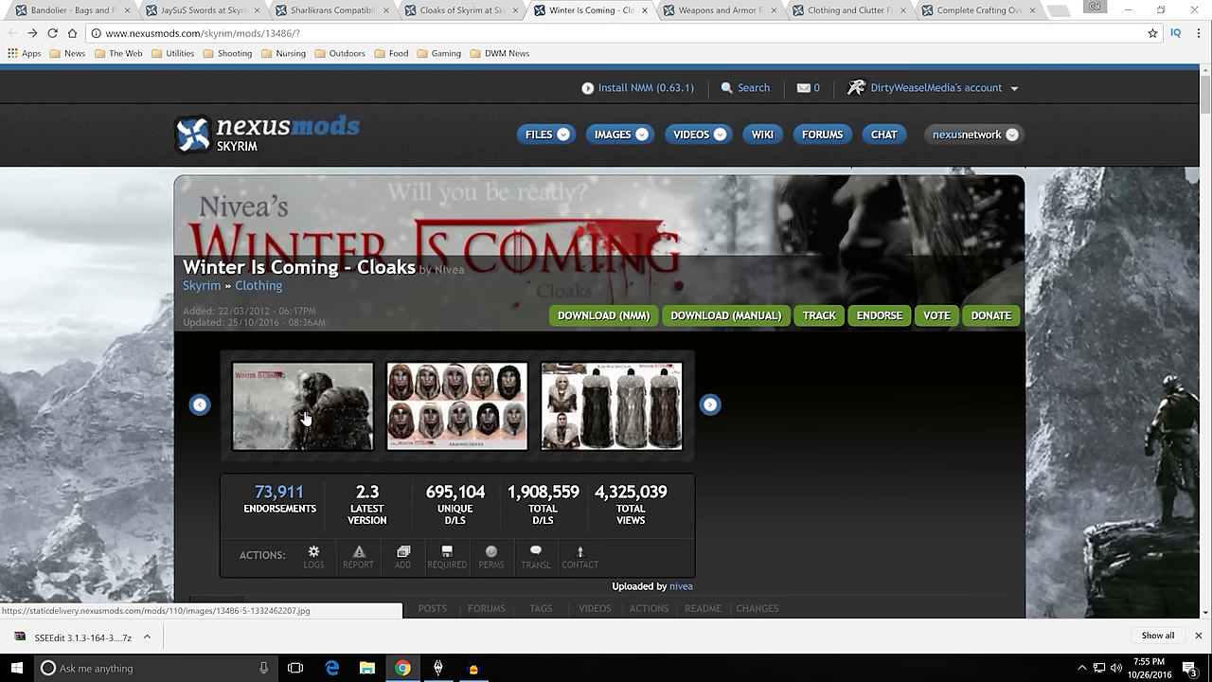
pyautogui.scroll(-1, 165, 421)
pyautogui.scroll(1, 164, 421)
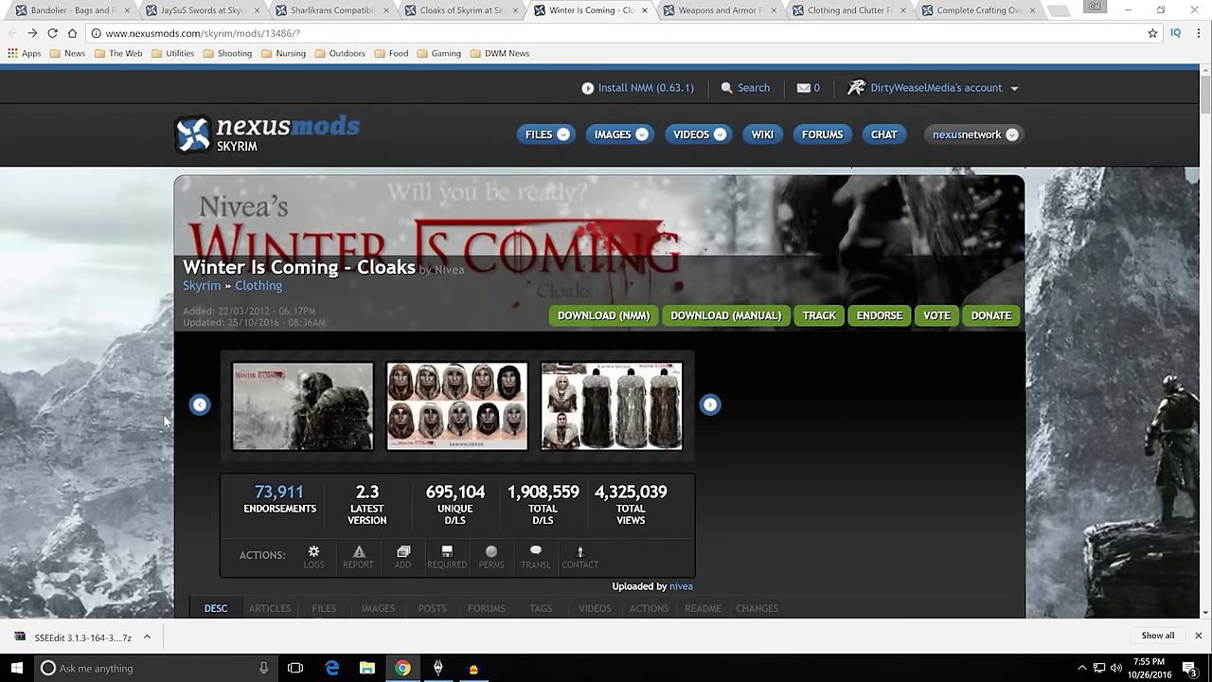
pyautogui.scroll(-3, 164, 420)
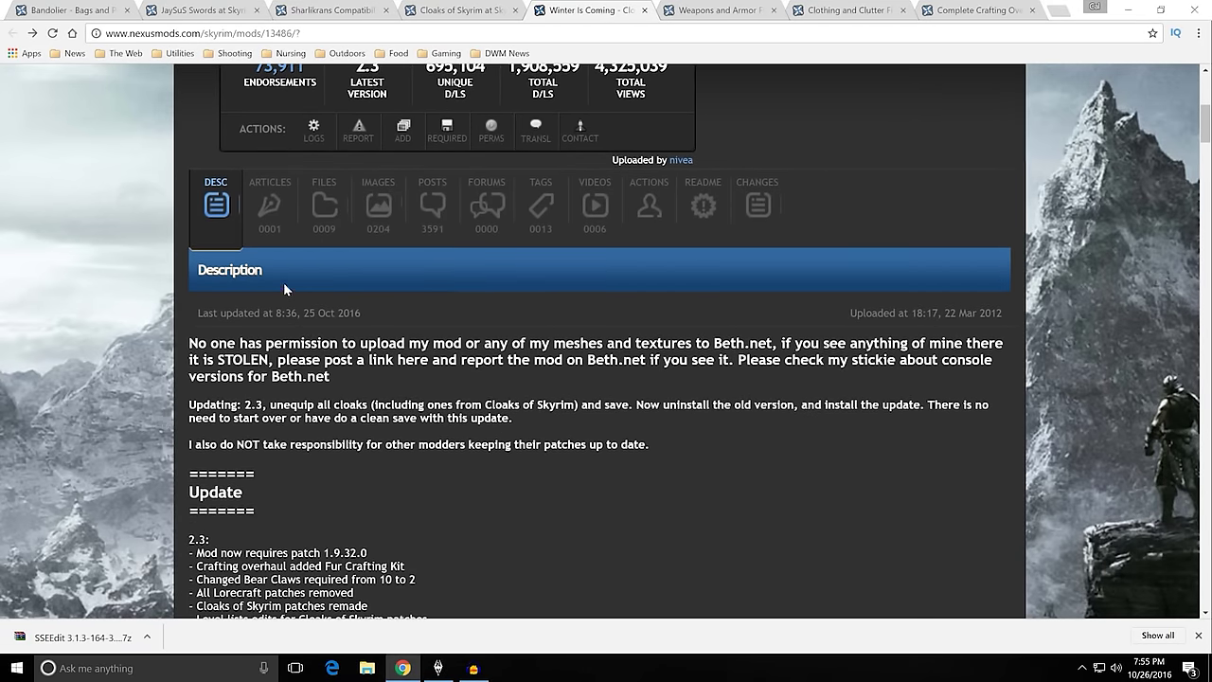
pyautogui.scroll(-4, 412, 380)
pyautogui.scroll(-4, 412, 379)
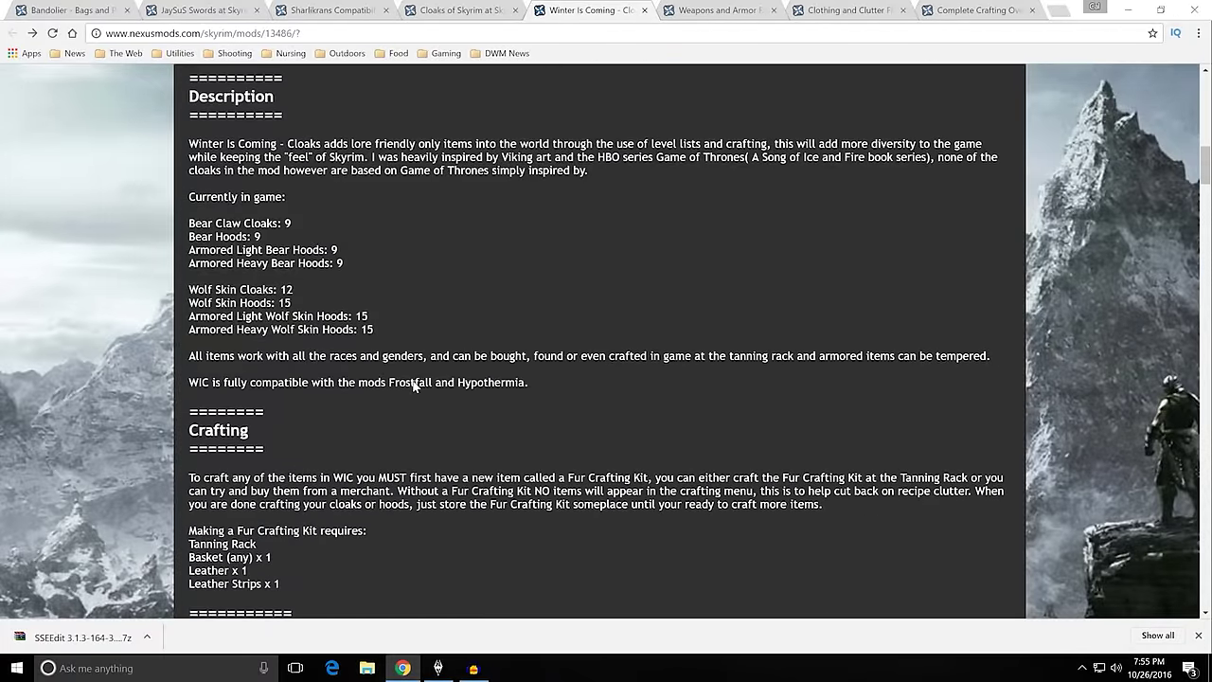
pyautogui.scroll(6, 412, 378)
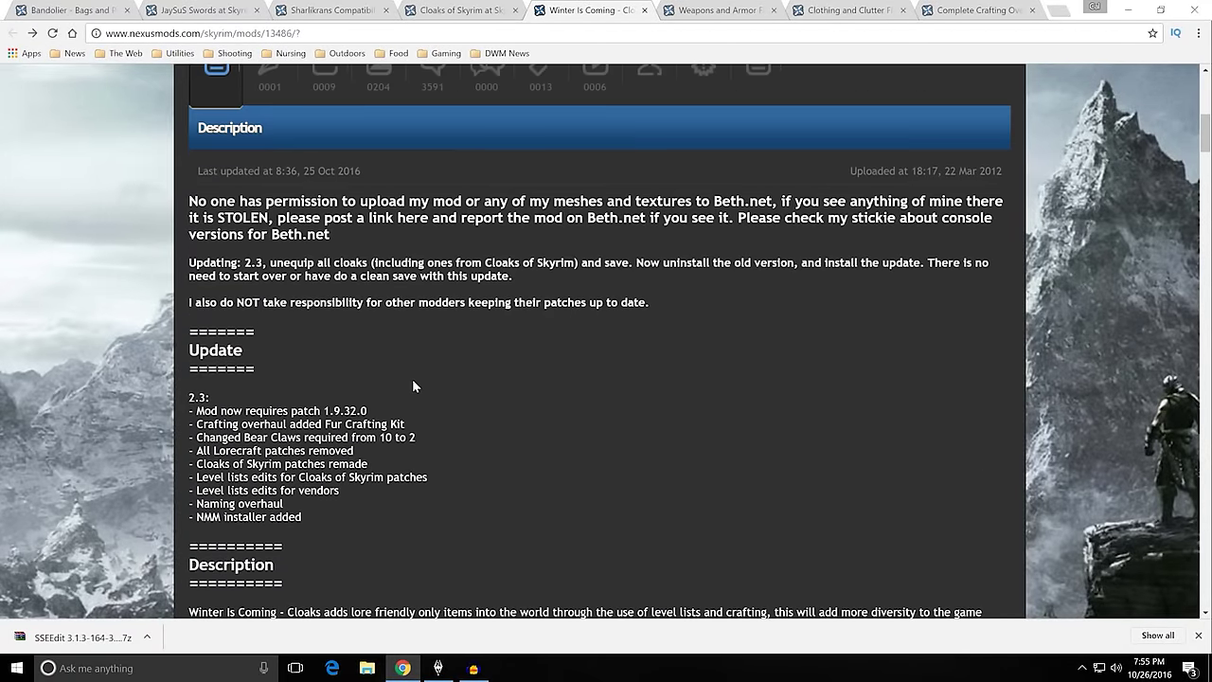
pyautogui.scroll(6, 412, 378)
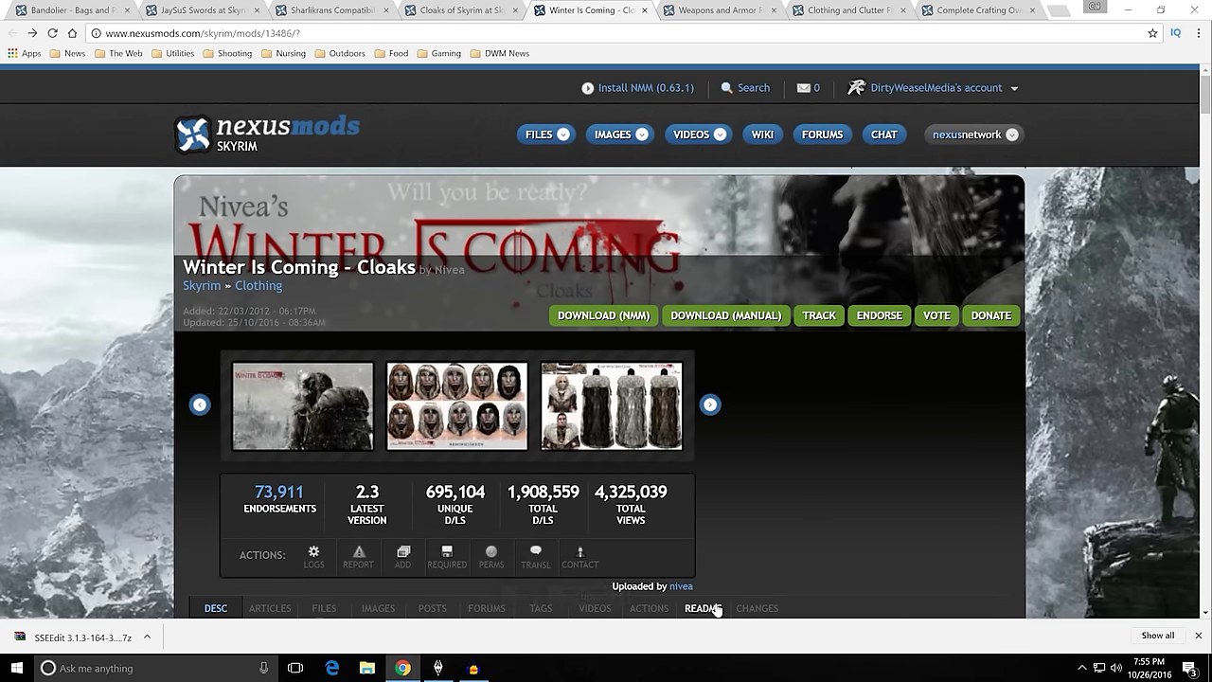
# Open the Winter Is Coming - Cloaks file list and review the WIC Cloaks NMM 2_3 main file, optional patch and texture files.
pyautogui.scroll(-2, 284, 511)
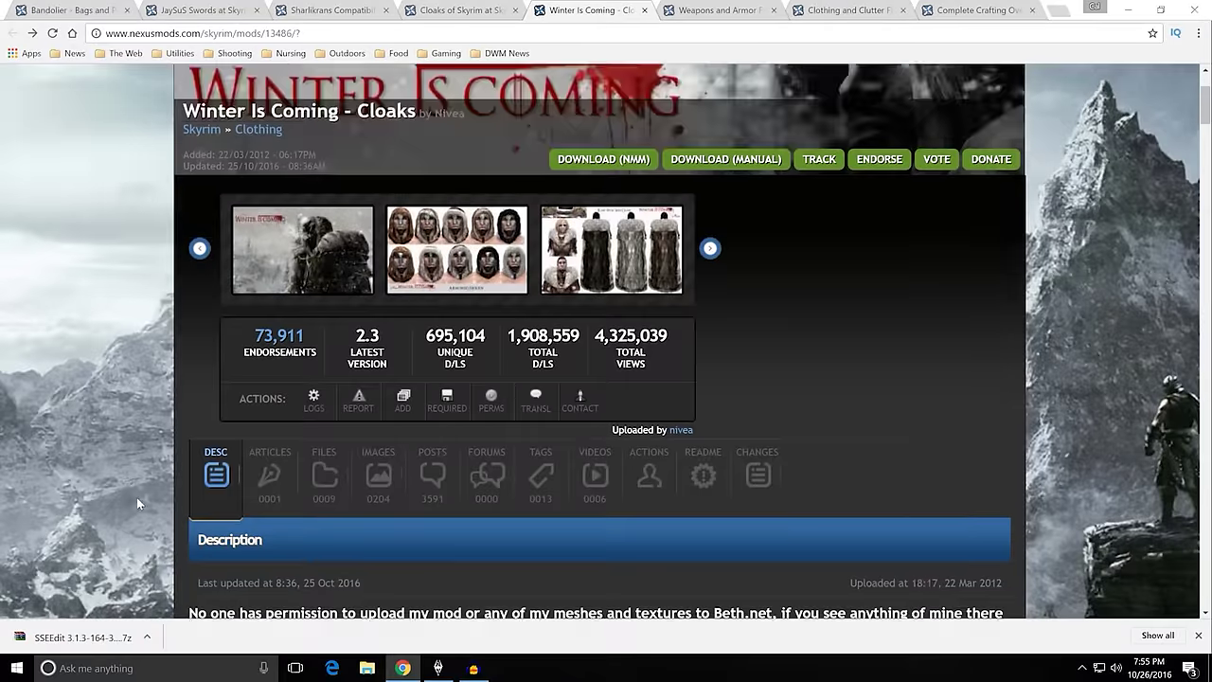
pyautogui.click(327, 441)
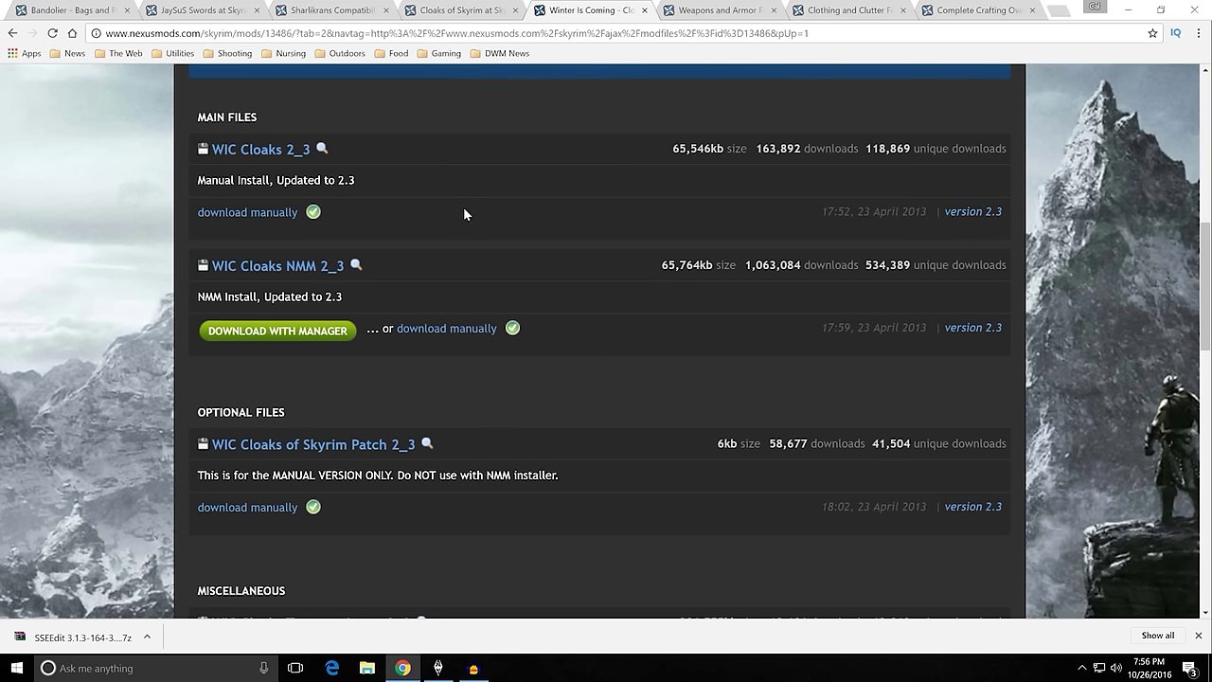
pyautogui.scroll(-2, 615, 139)
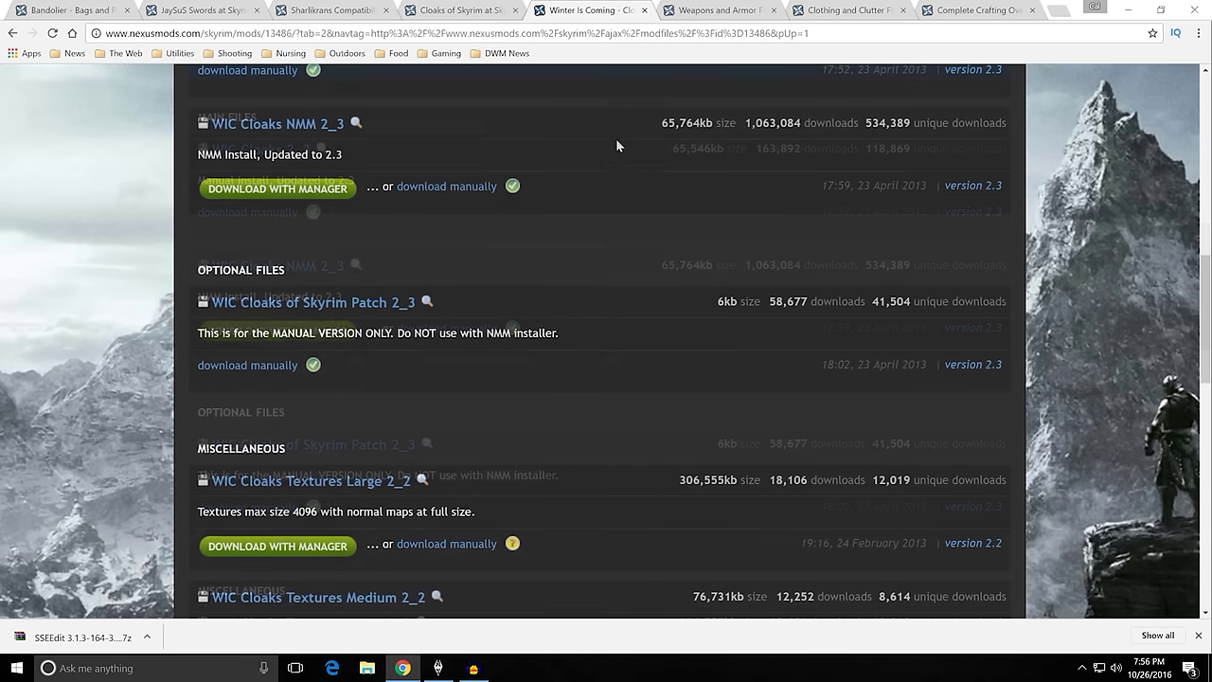
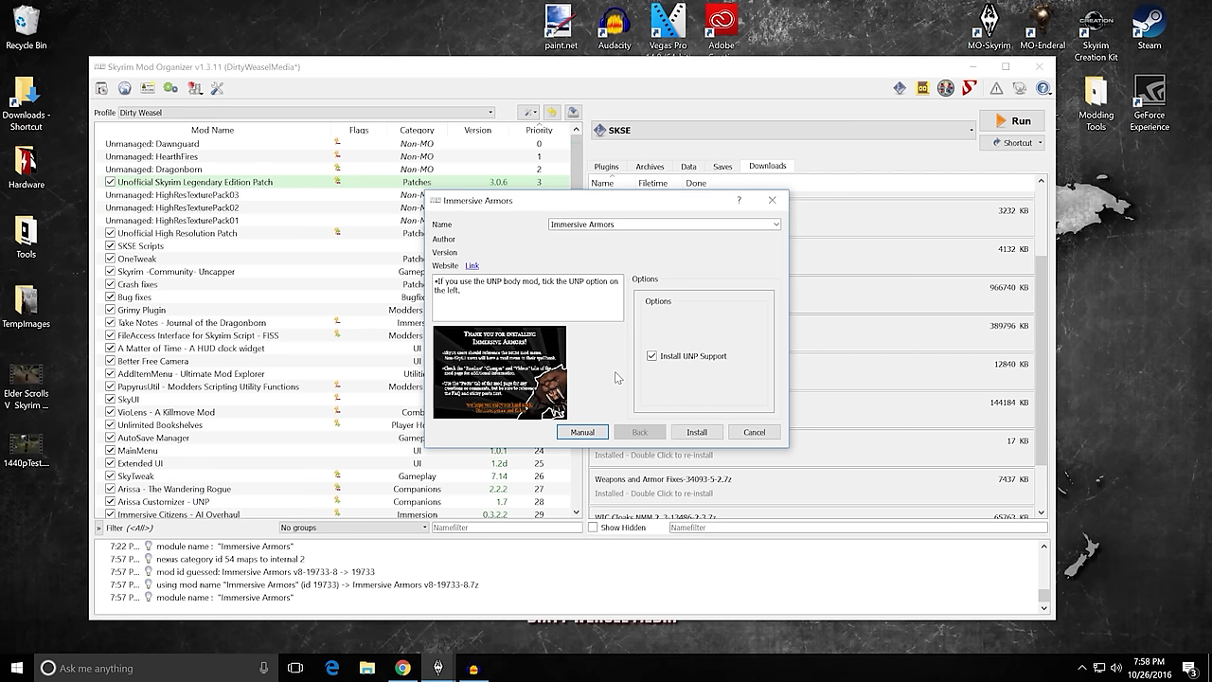
# In Mod Organizer, cancel the Immersive Armors installation, bring up the installer for Immersive Weapons-27644-1-5.7z to check its contents, and close it.
pyautogui.click(773, 432)
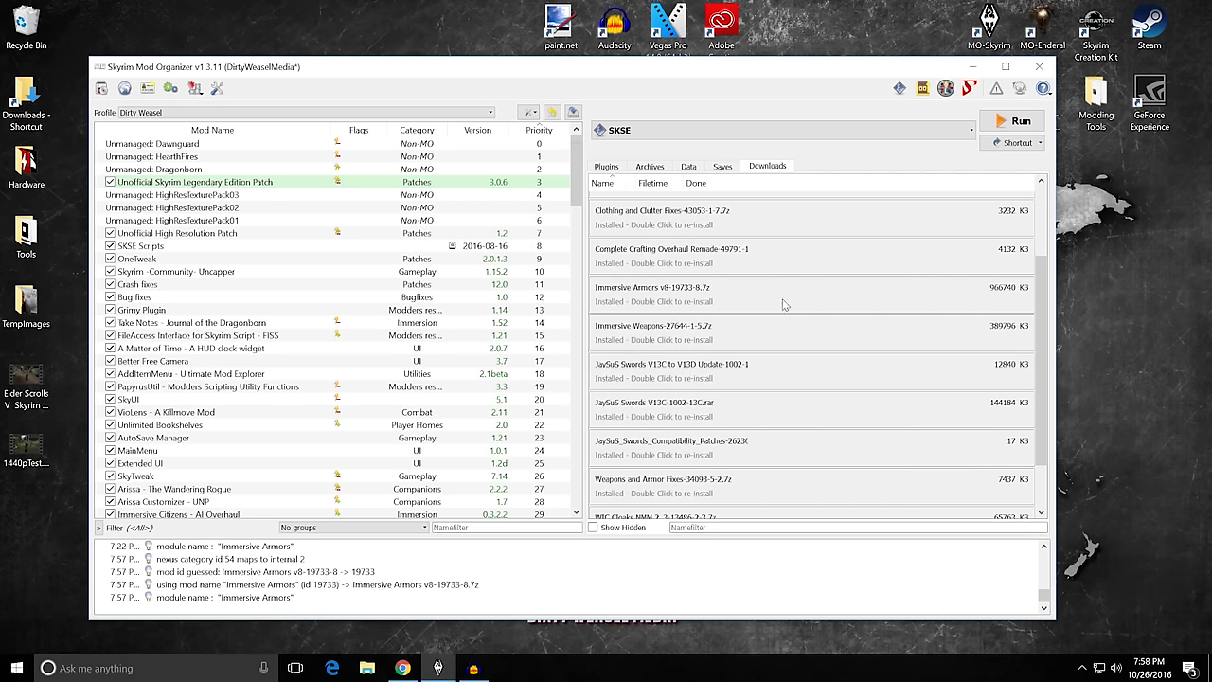
pyautogui.doubleClick(669, 336)
pyautogui.click(514, 356)
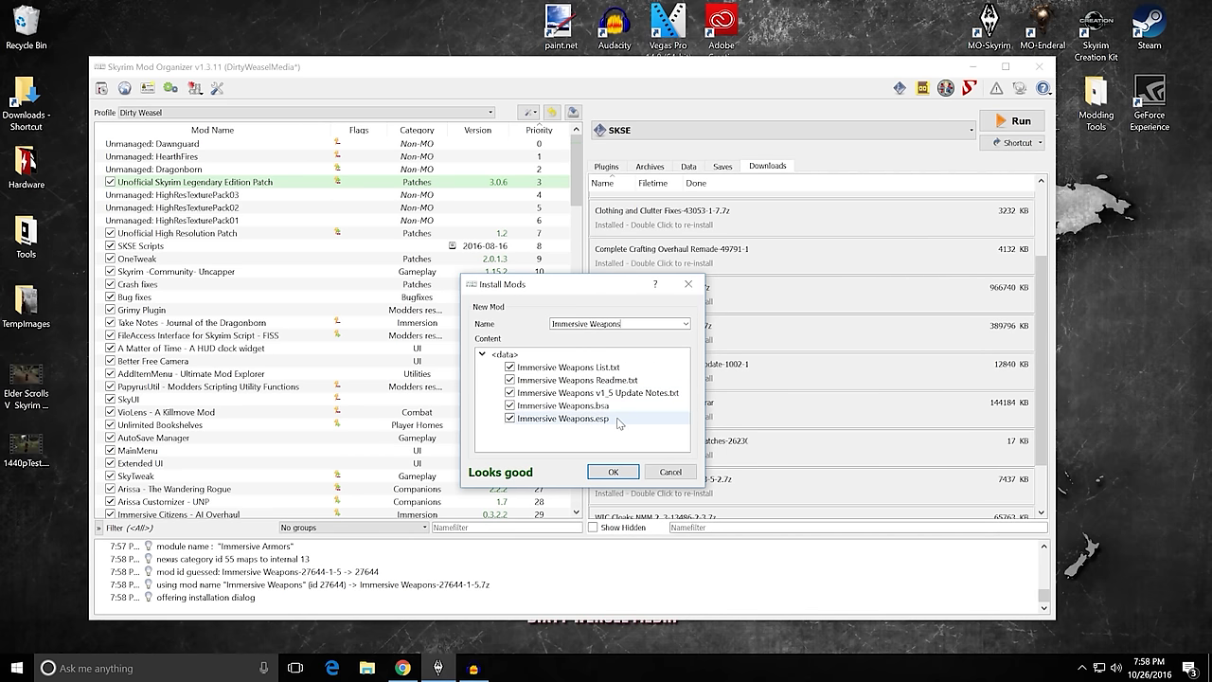
pyautogui.click(613, 471)
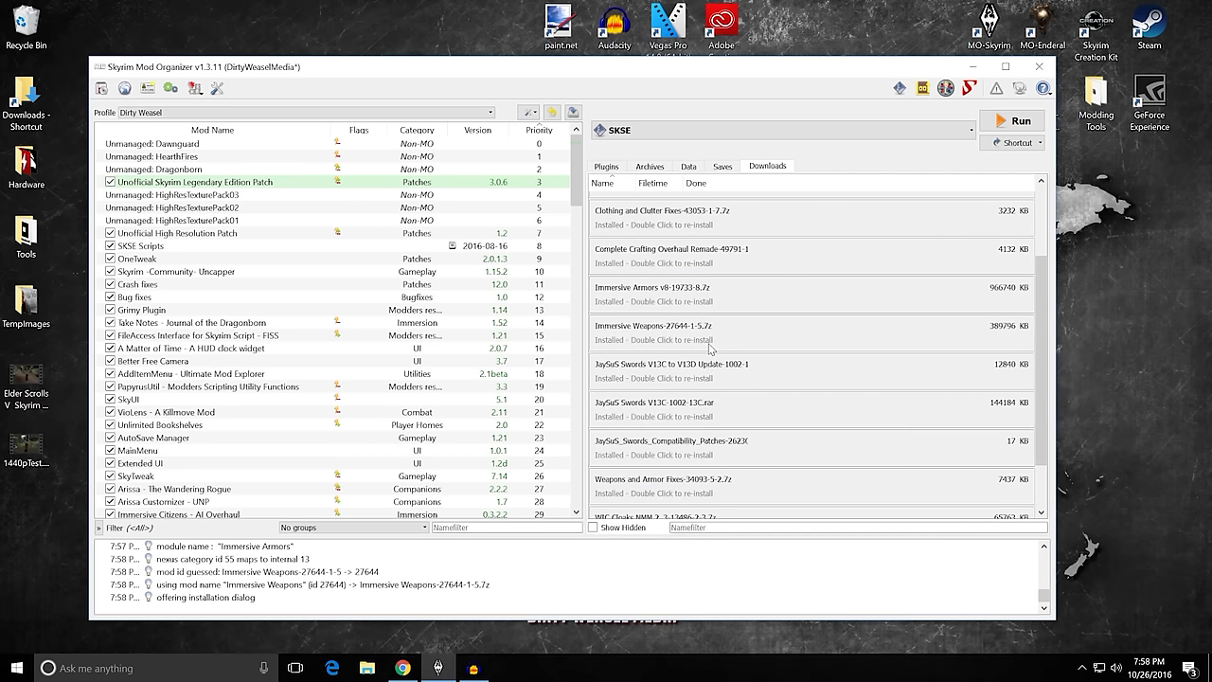
pyautogui.moveTo(709, 348)
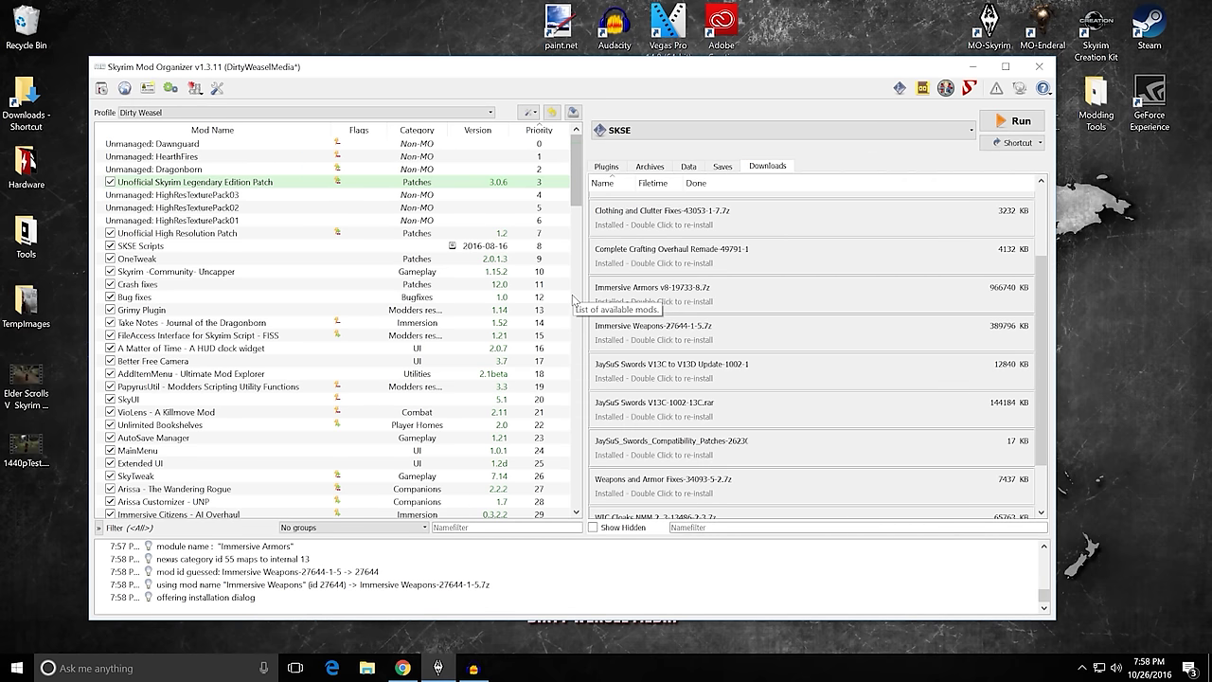
# Switch to Chrome to check the Bandolier - Bags and Pouches mod page, and return to Mod Organizer.
pyautogui.scroll(3, 753, 339)
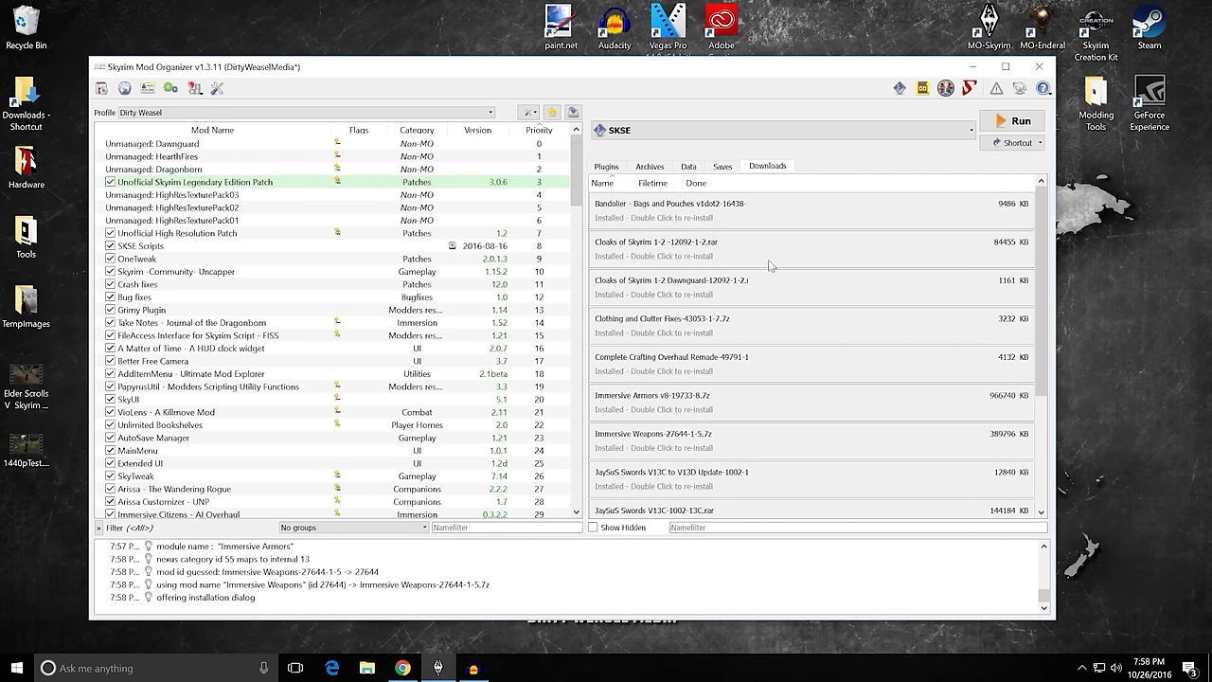
pyautogui.moveTo(765, 216)
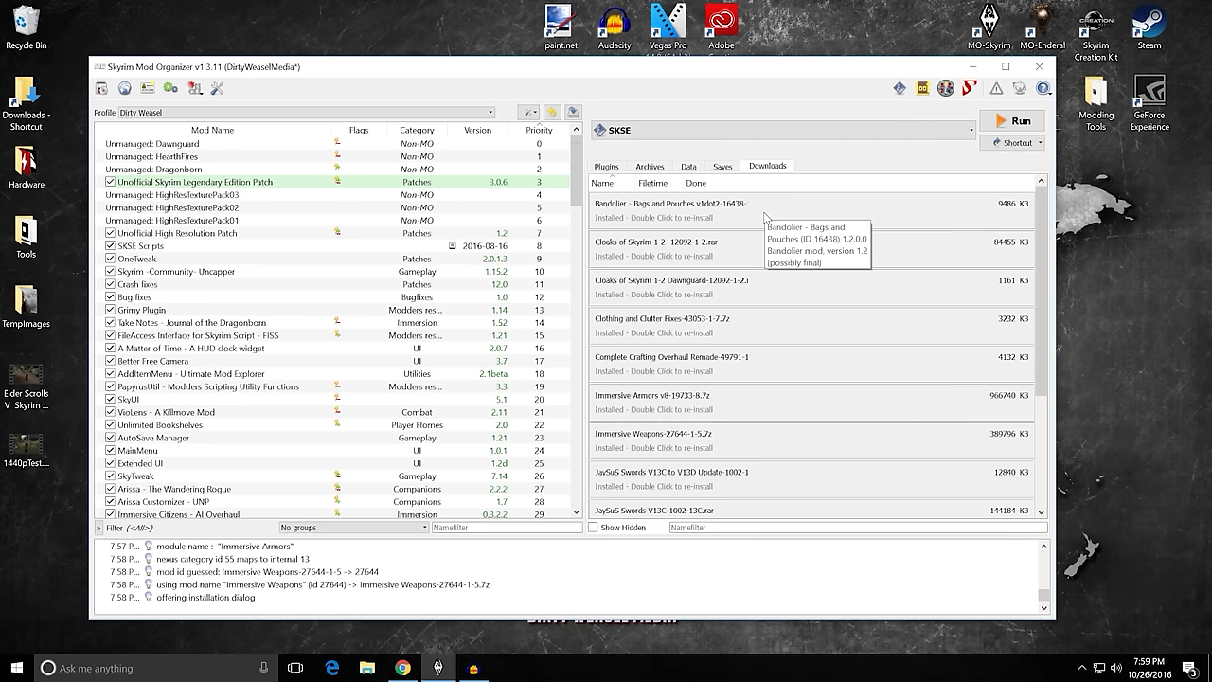
pyautogui.click(403, 667)
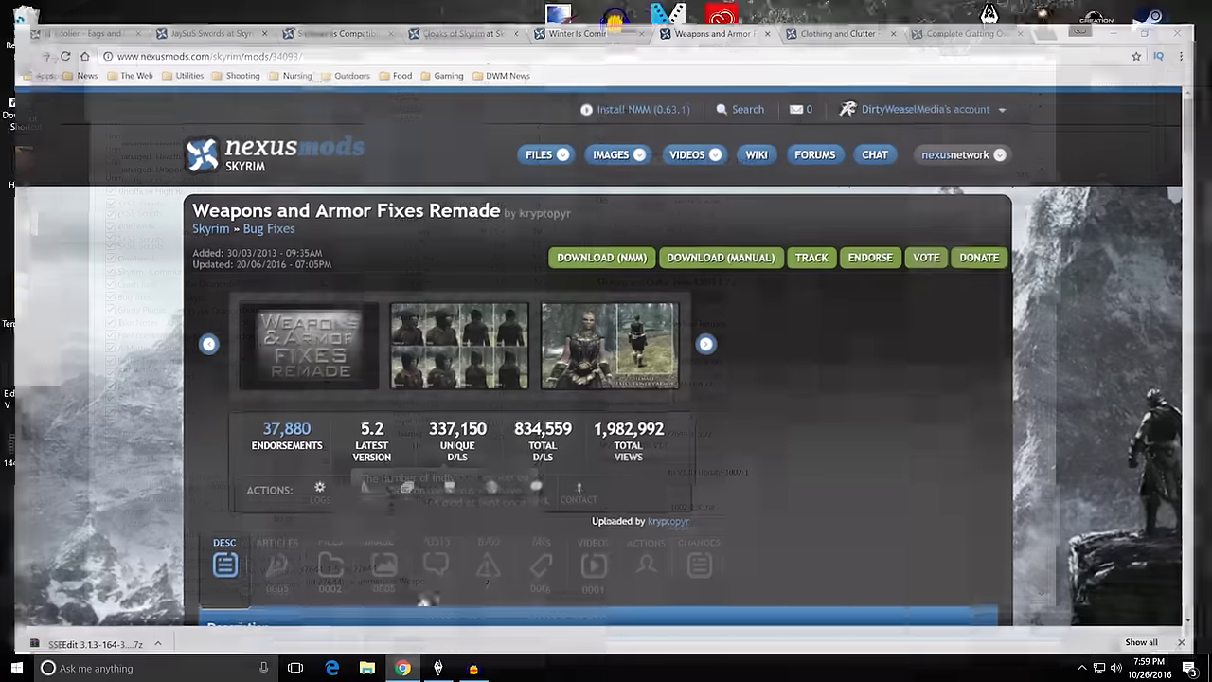
pyautogui.click(68, 11)
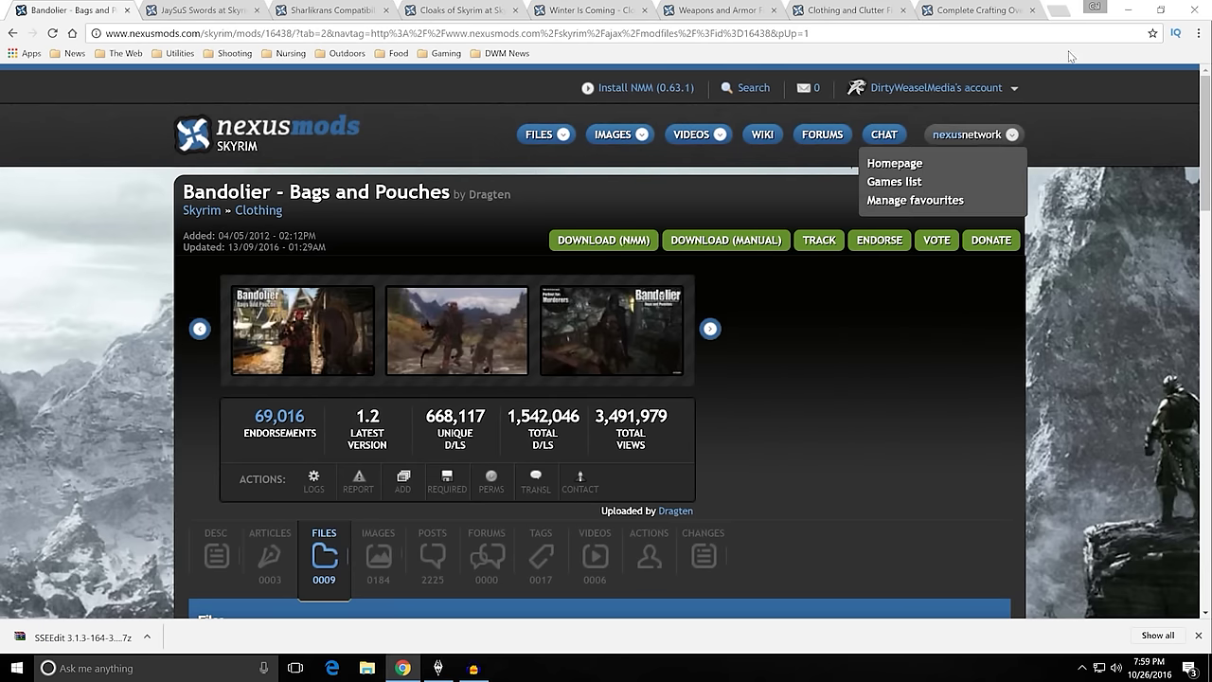
pyautogui.click(1127, 11)
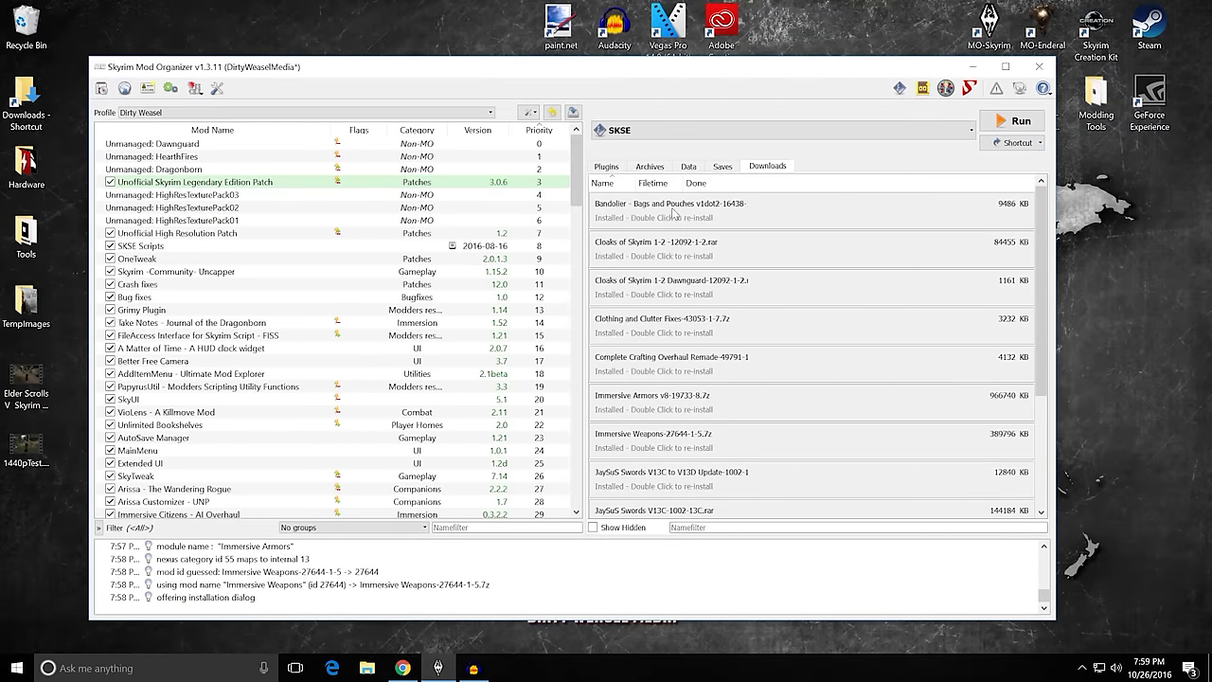
# Start a manual installation of the Bandolier - Bags and Pouches download and set its 1.2 folder as the data directory.
pyautogui.moveTo(674, 214)
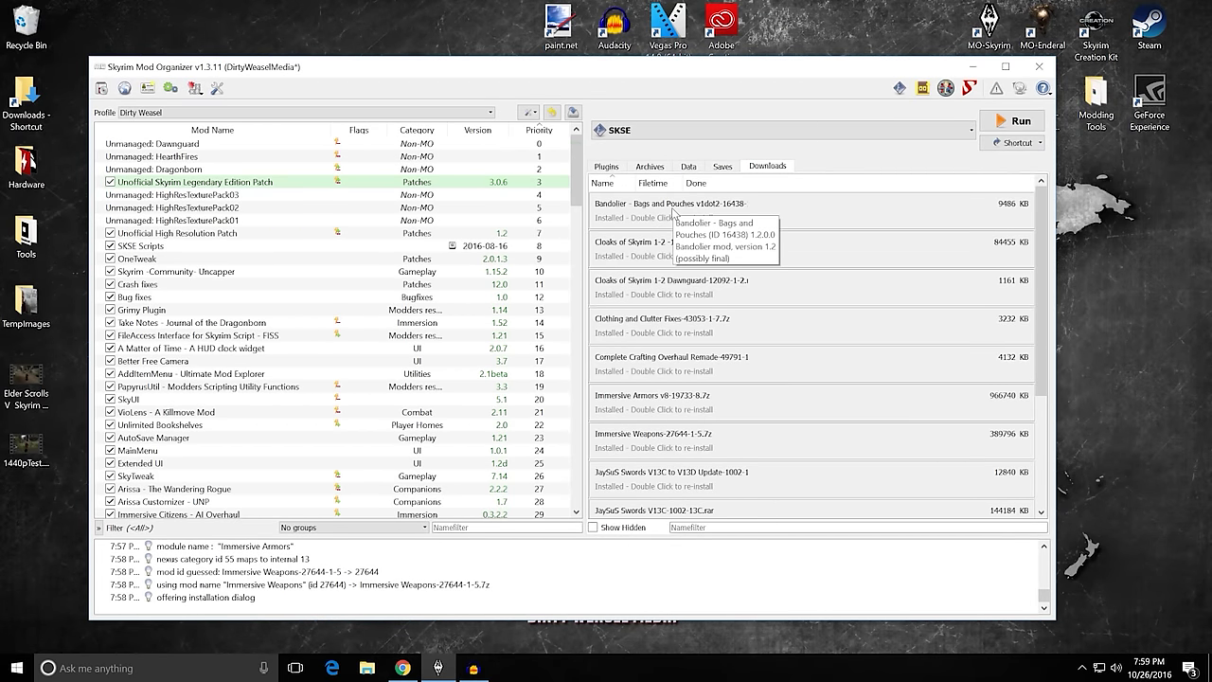
pyautogui.doubleClick(673, 214)
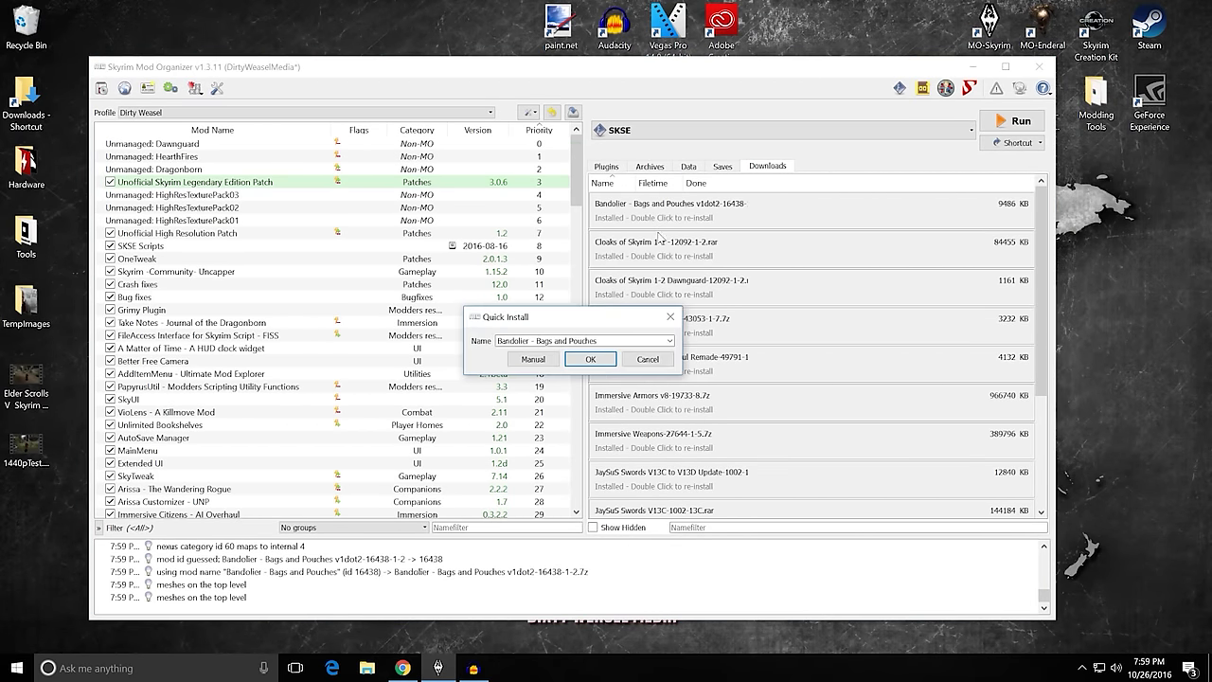
pyautogui.click(519, 356)
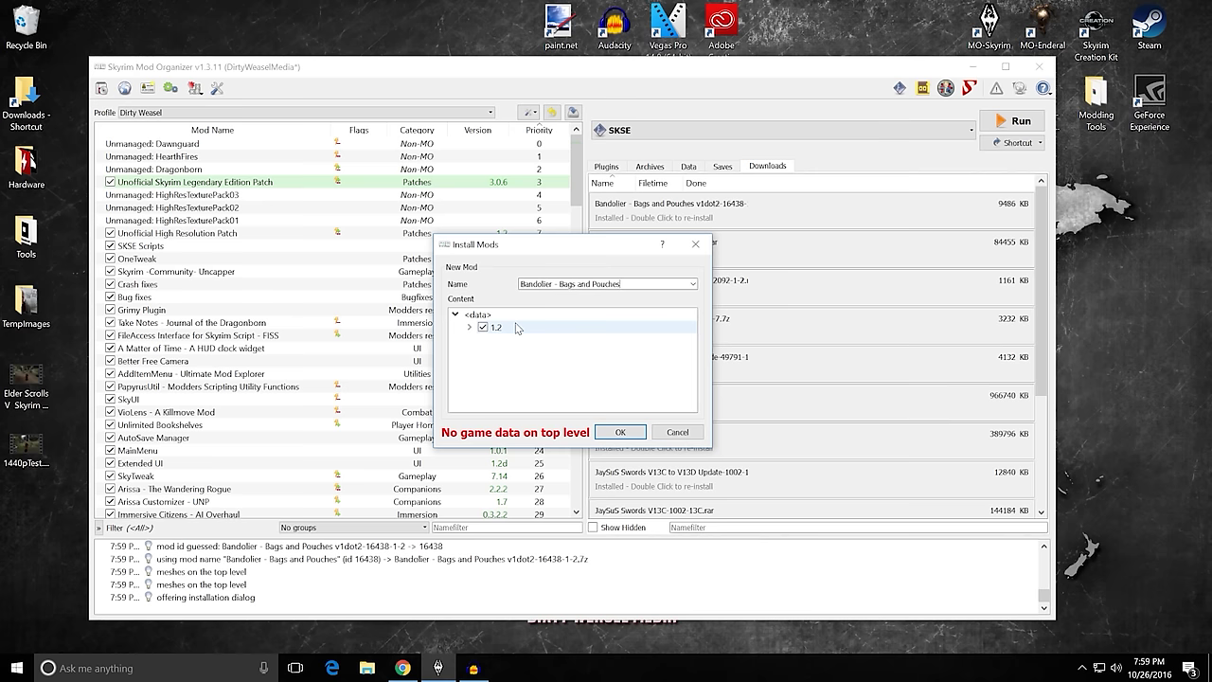
pyautogui.rightClick(519, 326)
pyautogui.click(528, 332)
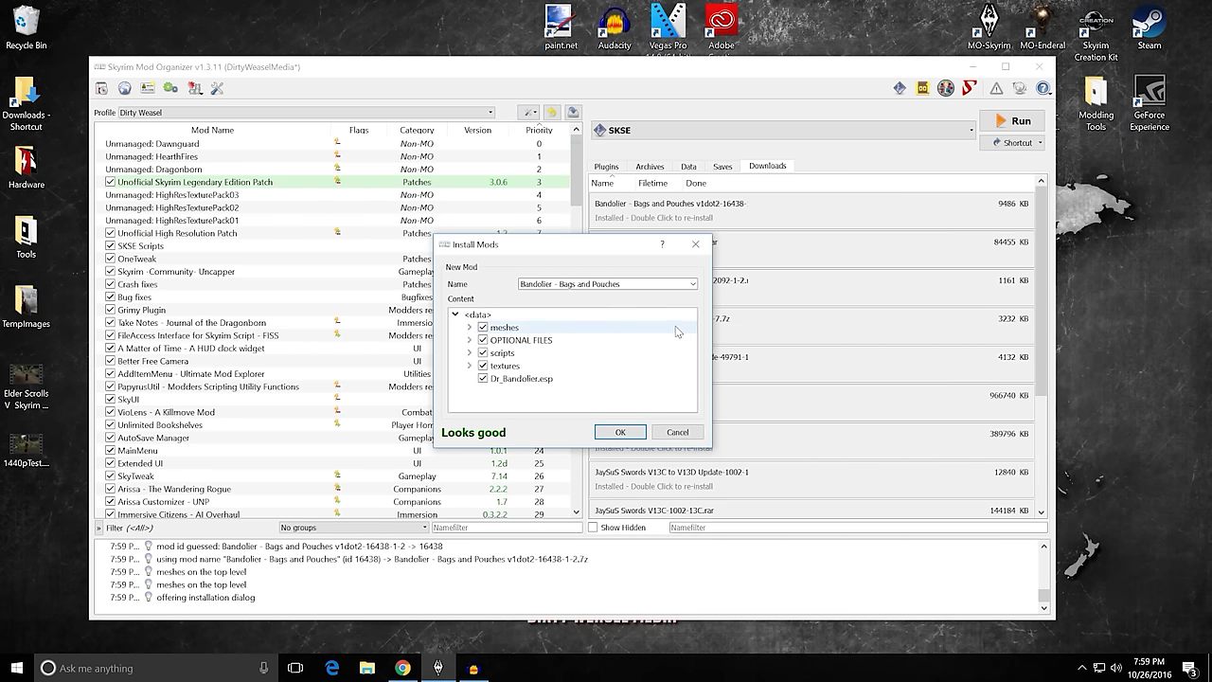
# Enlarge the installer and expand OPTIONAL FILES with its Default, Lower Weight 10,25,35,50 and No Enchant folders to examine the plugins.
pyautogui.moveTo(713, 332); pyautogui.dragTo(801, 332)
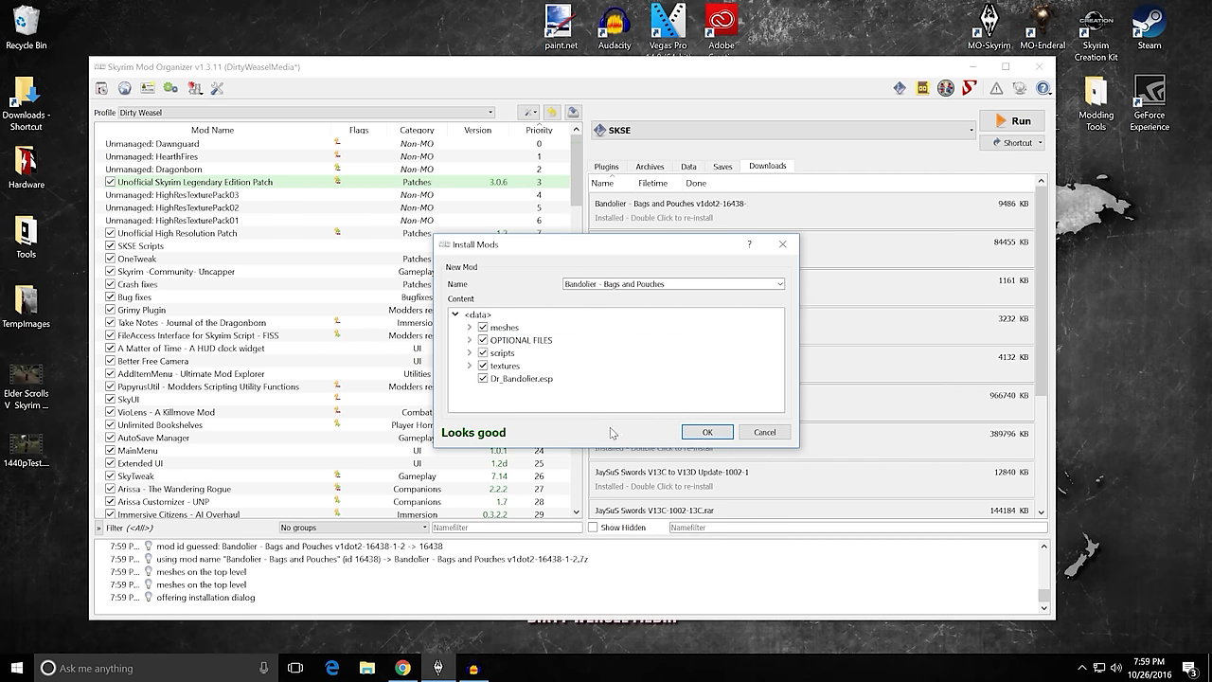
pyautogui.moveTo(594, 447); pyautogui.dragTo(483, 504)
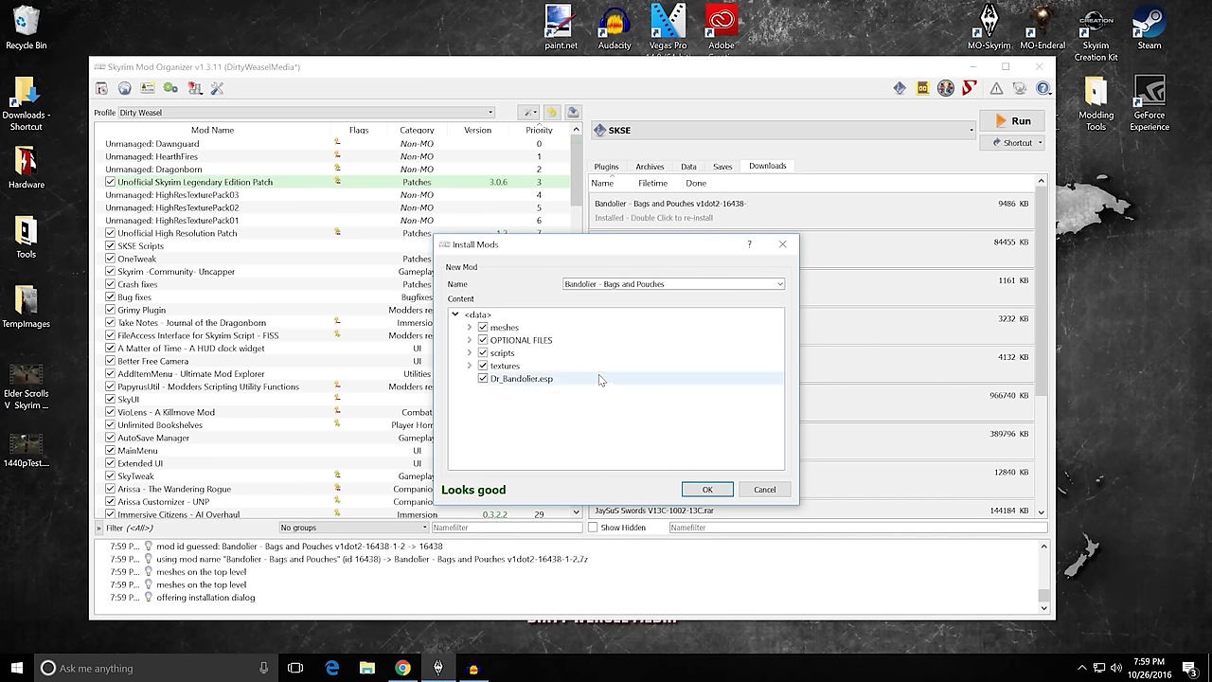
pyautogui.click(470, 340)
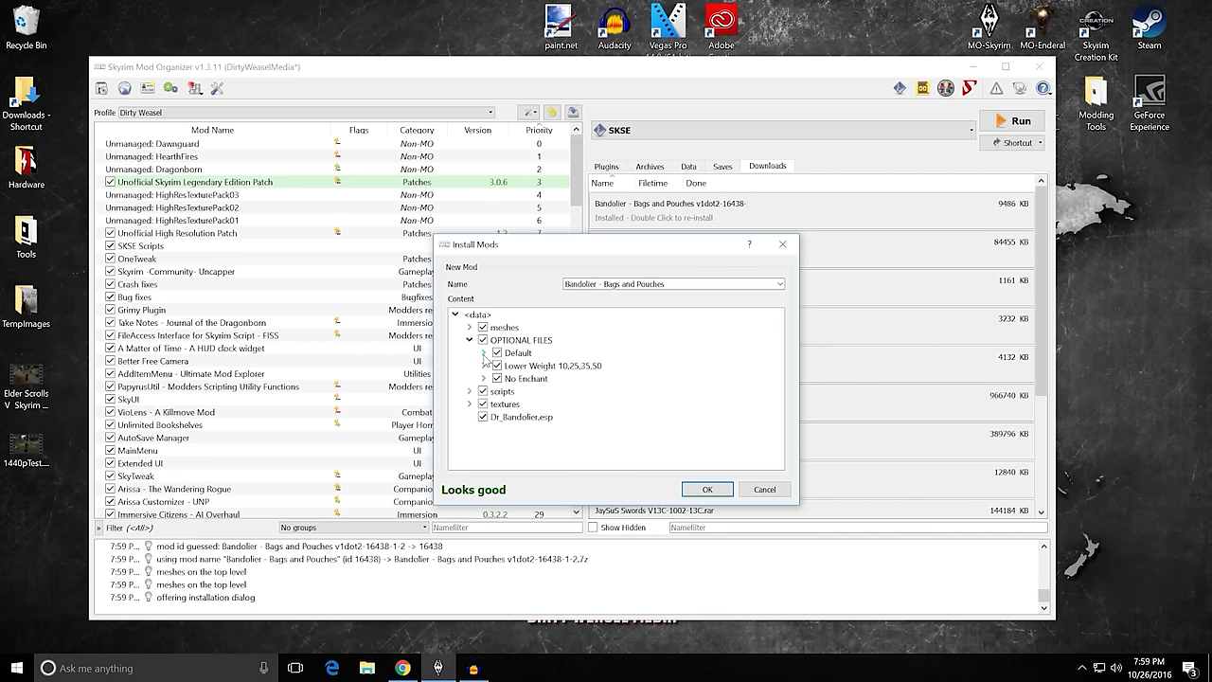
pyautogui.click(484, 352)
pyautogui.click(483, 378)
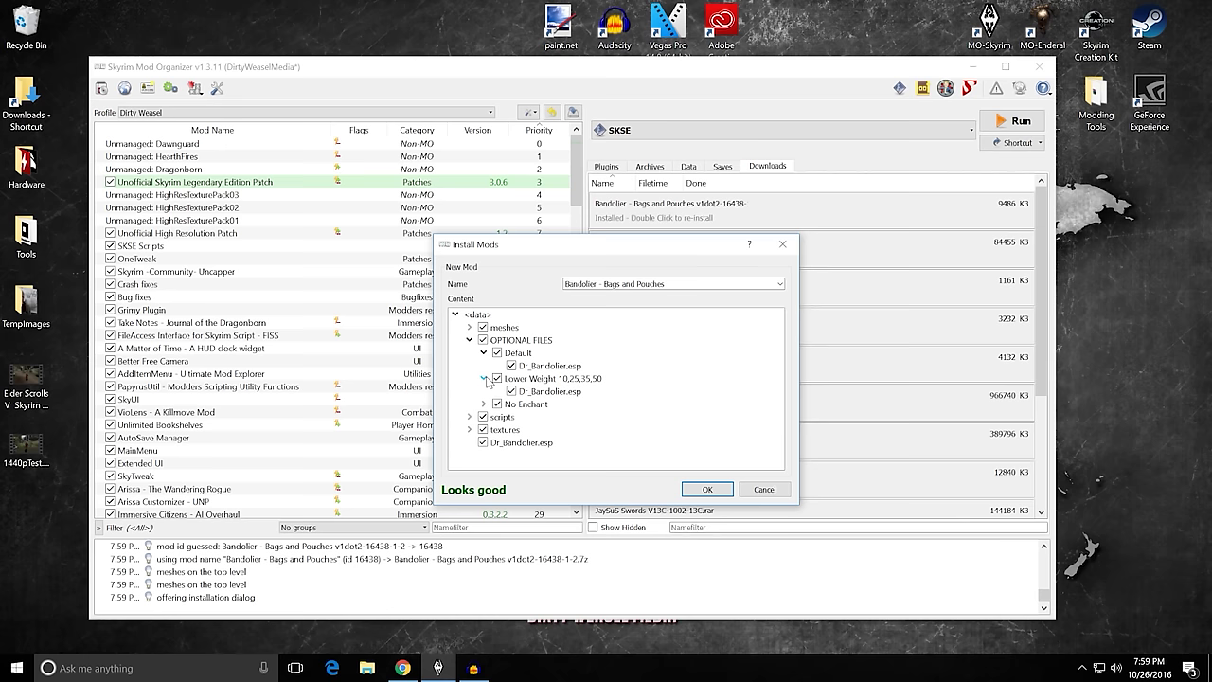
pyautogui.click(484, 403)
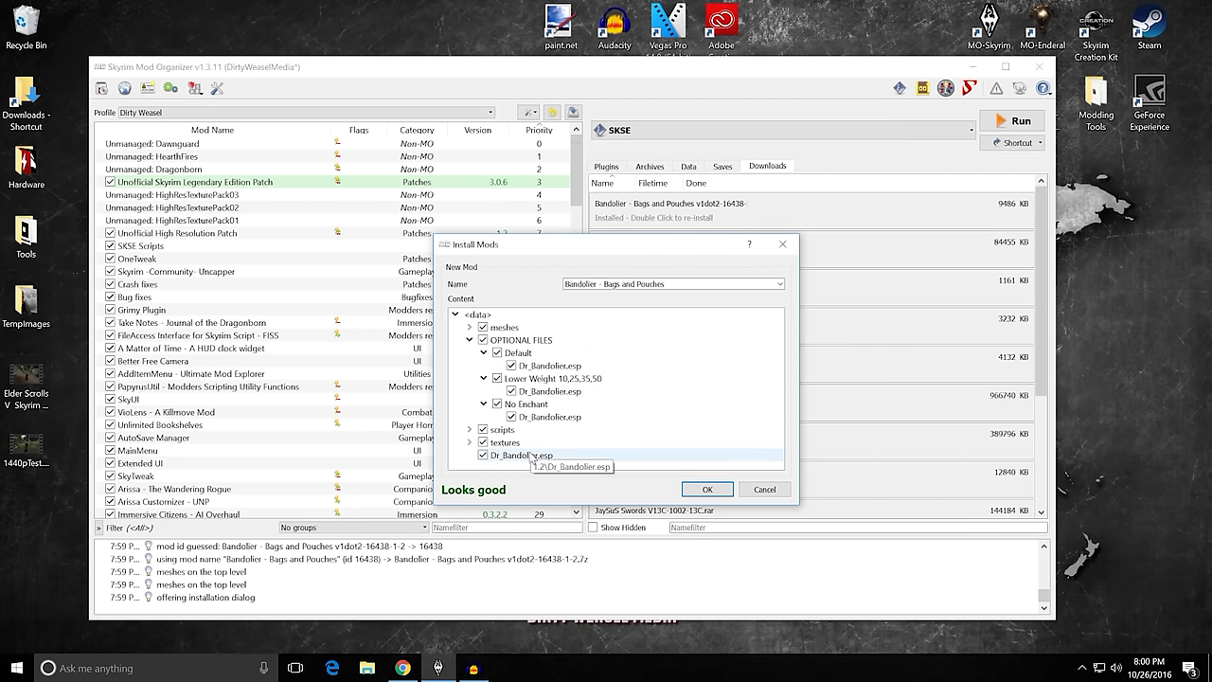
# Exclude the Default, Lower Weight 10,25,35,50 and No Enchant optional files from the Bandolier installation and close the installer.
pyautogui.click(498, 353)
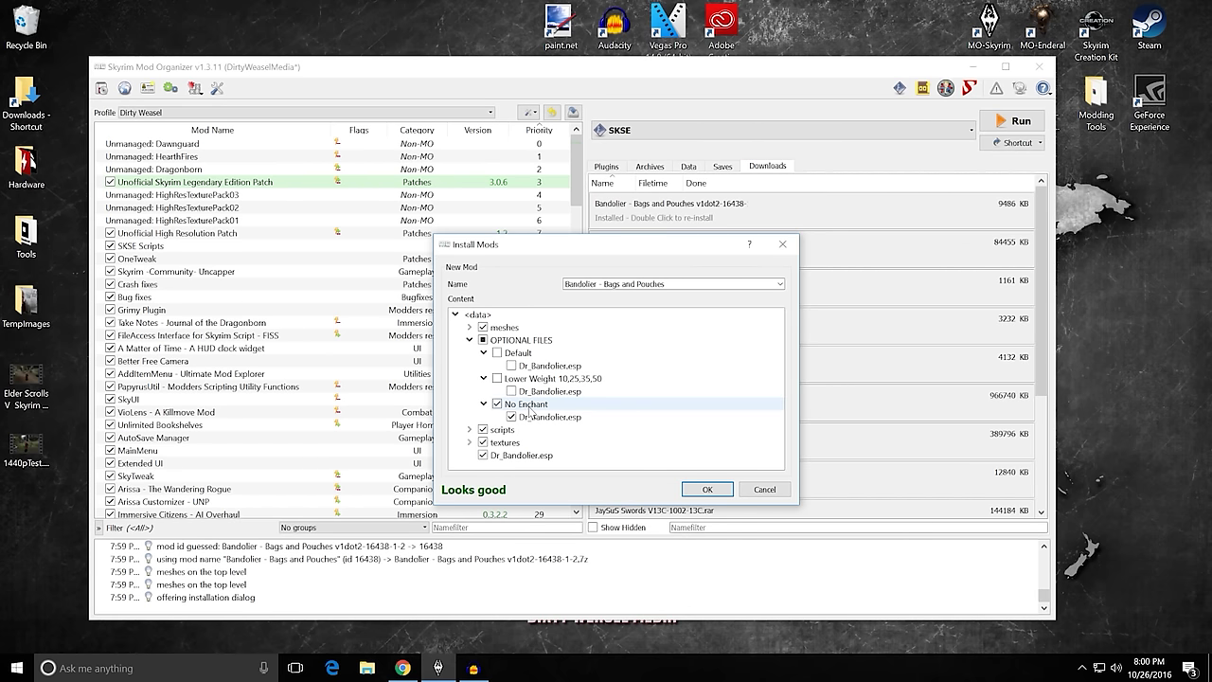
pyautogui.click(497, 403)
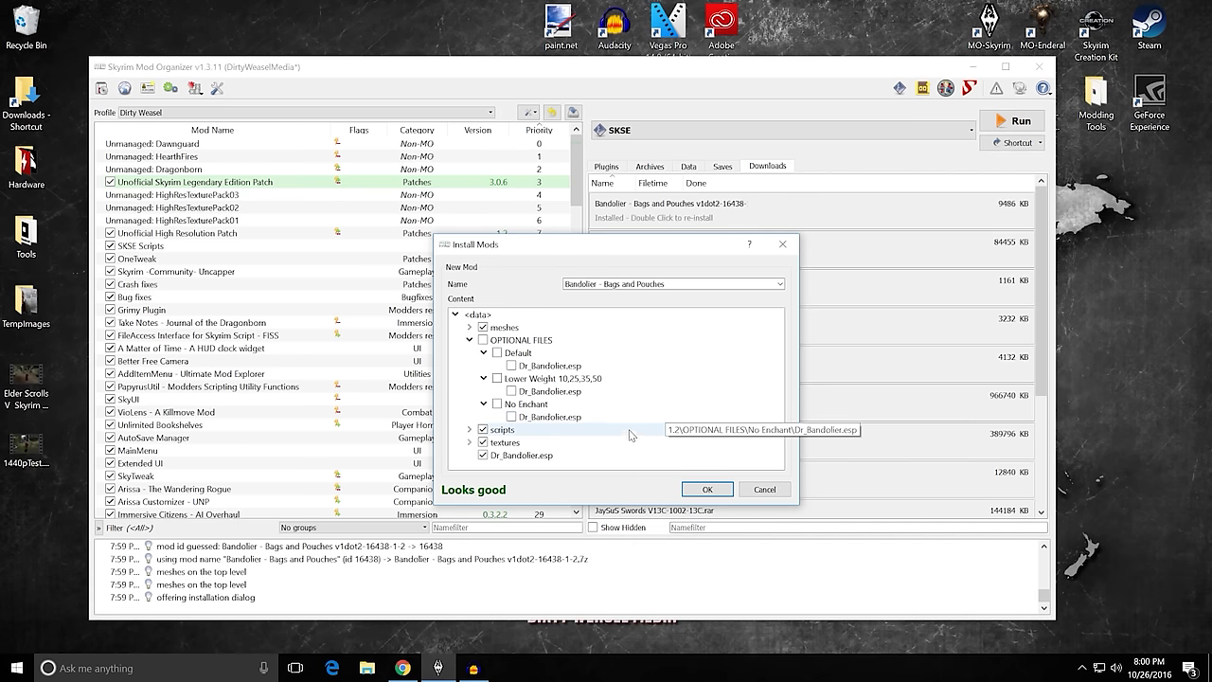
pyautogui.doubleClick(521, 339)
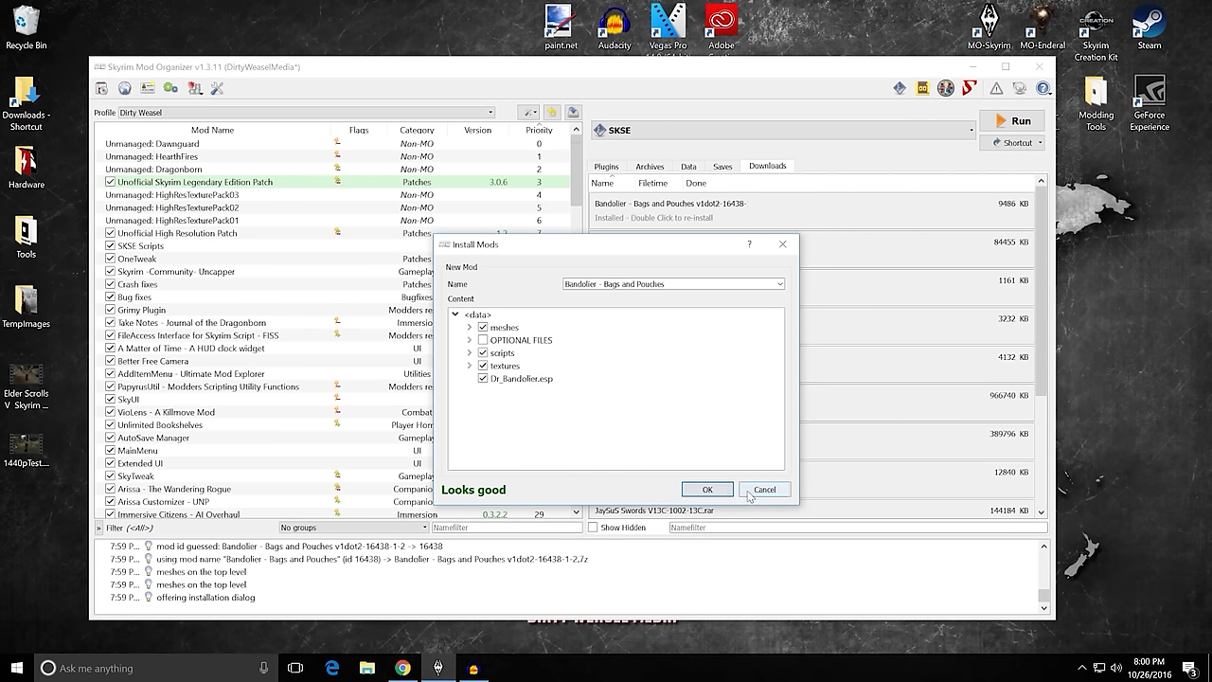
pyautogui.click(708, 489)
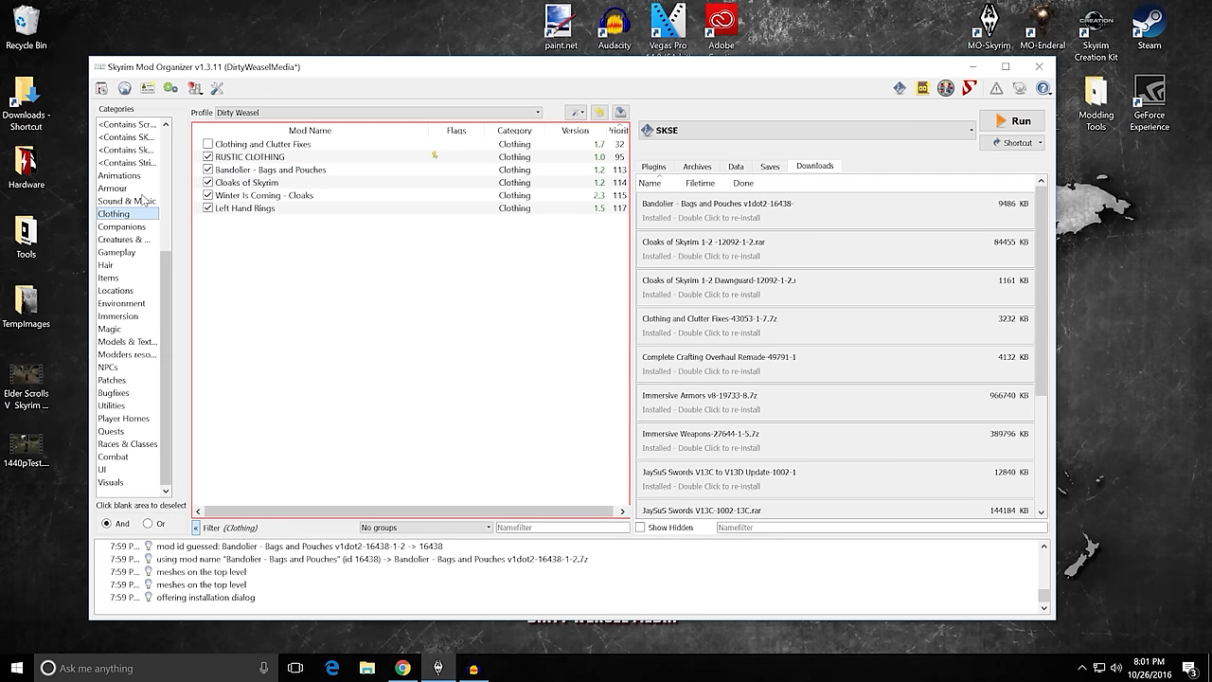
# In the Bandolier - Bags and Pouches mod information, make Dr_Bandolier.esp optional, return it to the available ESPs, and close the information.
pyautogui.doubleClick(331, 172)
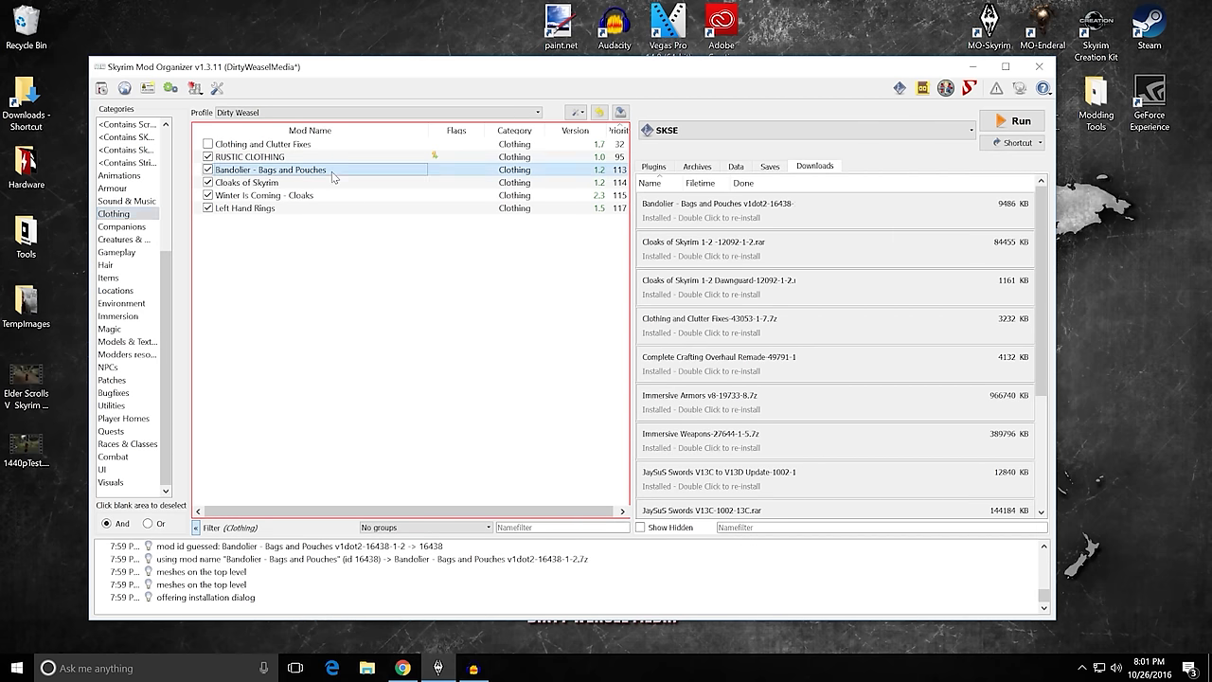
pyautogui.click(586, 257)
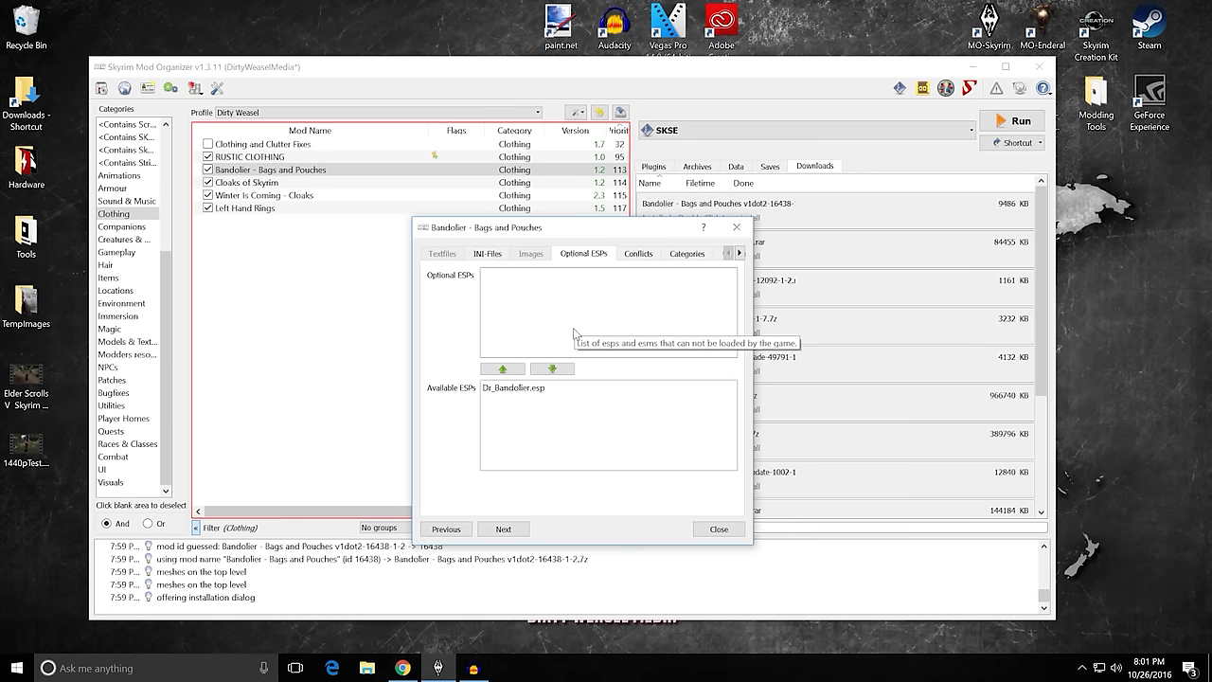
pyautogui.click(490, 387)
pyautogui.click(503, 368)
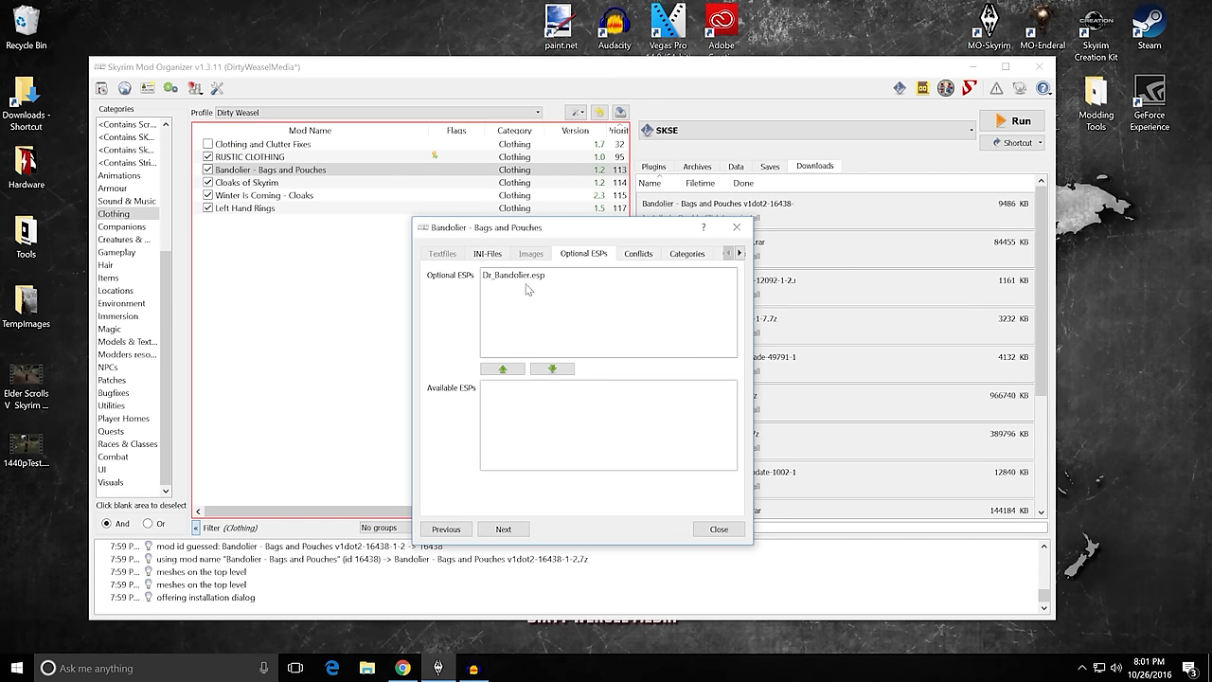
pyautogui.click(524, 276)
pyautogui.click(552, 369)
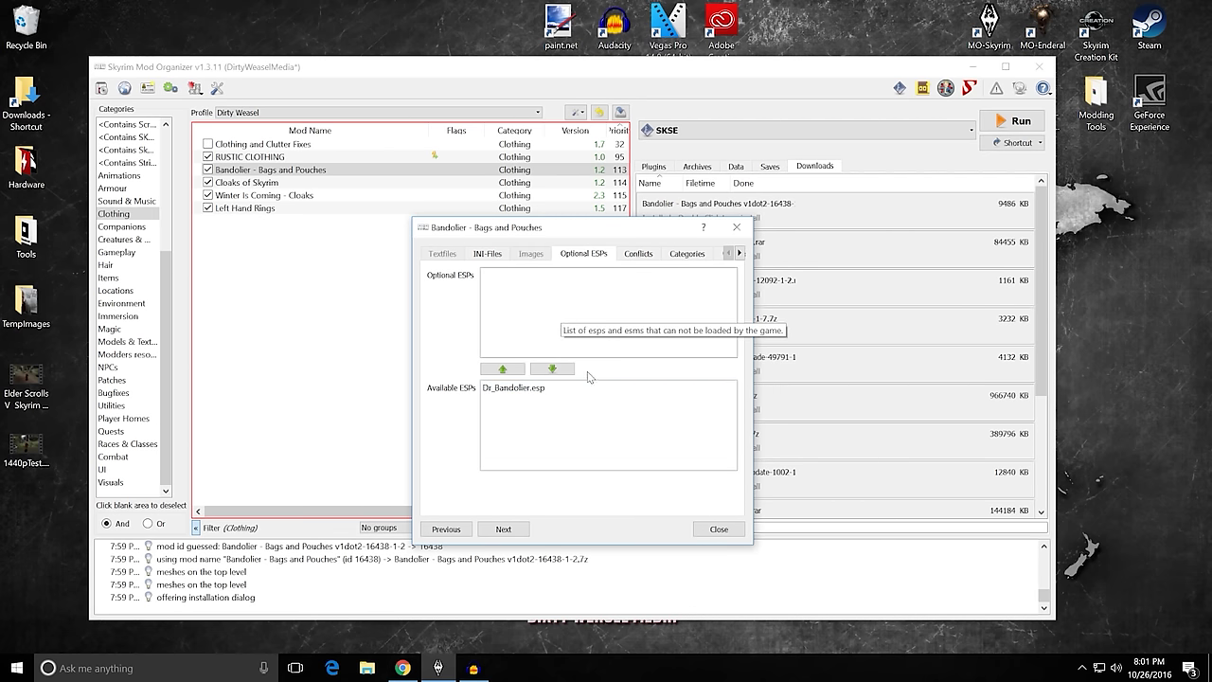
pyautogui.click(719, 529)
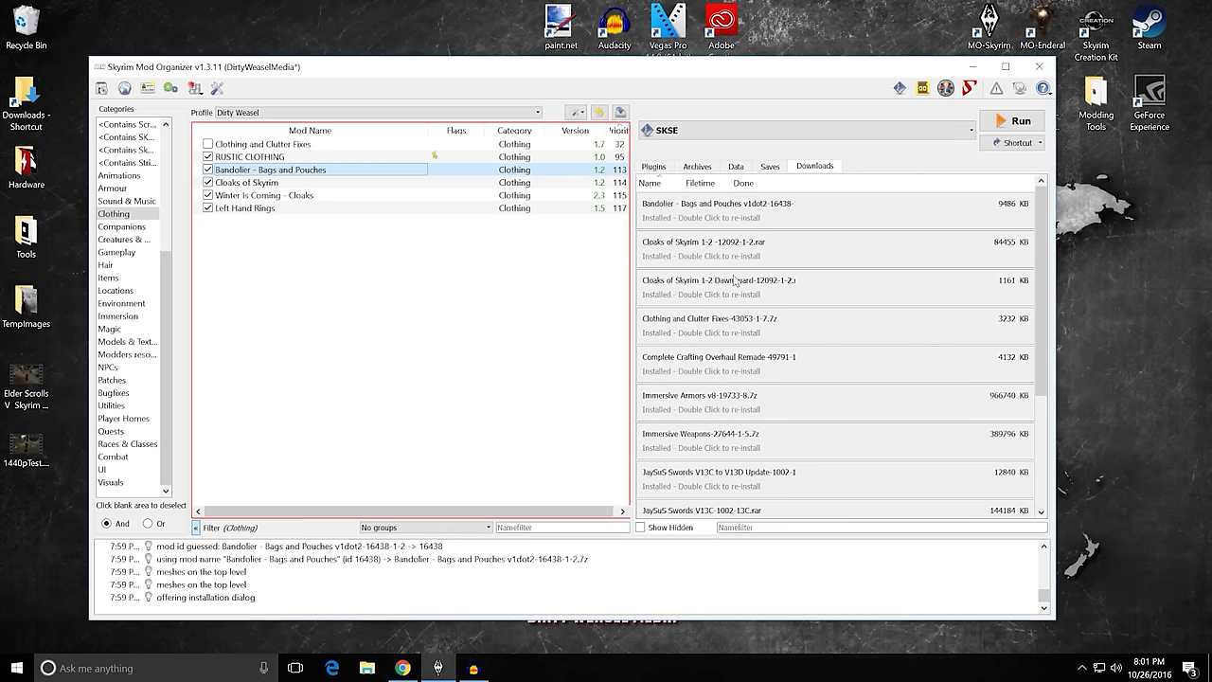
# Start a manual installation of Cloaks of Skyrim 1-2, expand Cloaks Optional in an enlarged installer, and exclude CoS 1.2 Readme.txt.
pyautogui.doubleClick(732, 258)
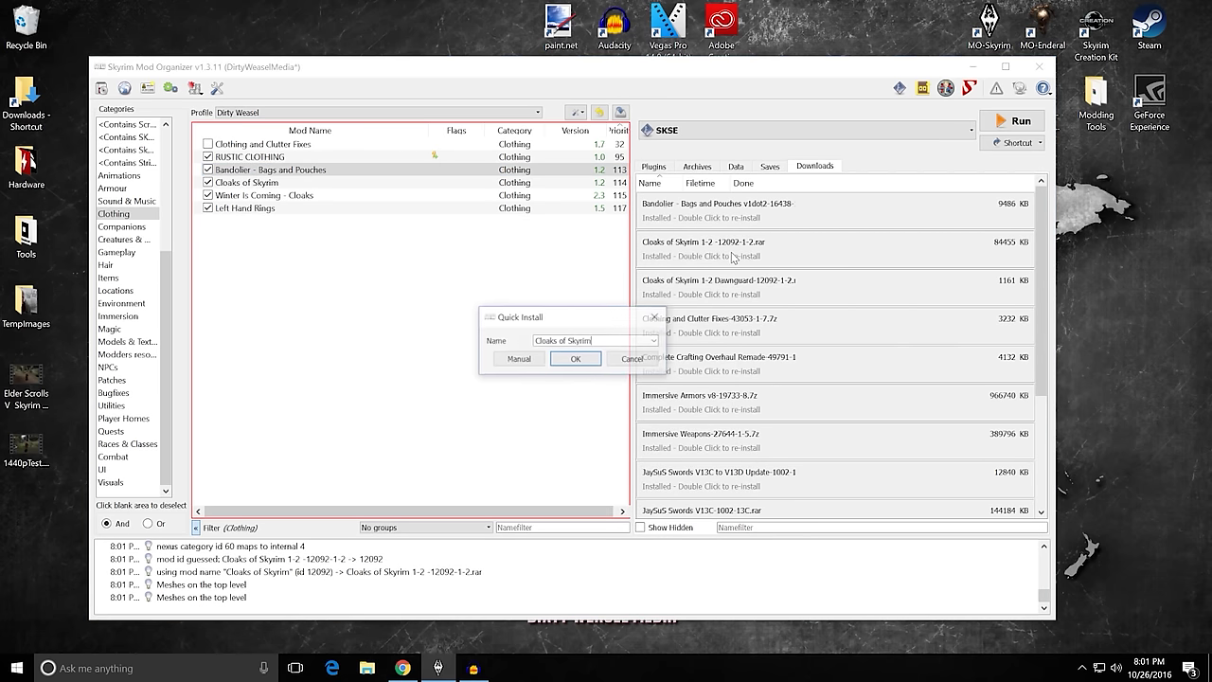
pyautogui.click(518, 361)
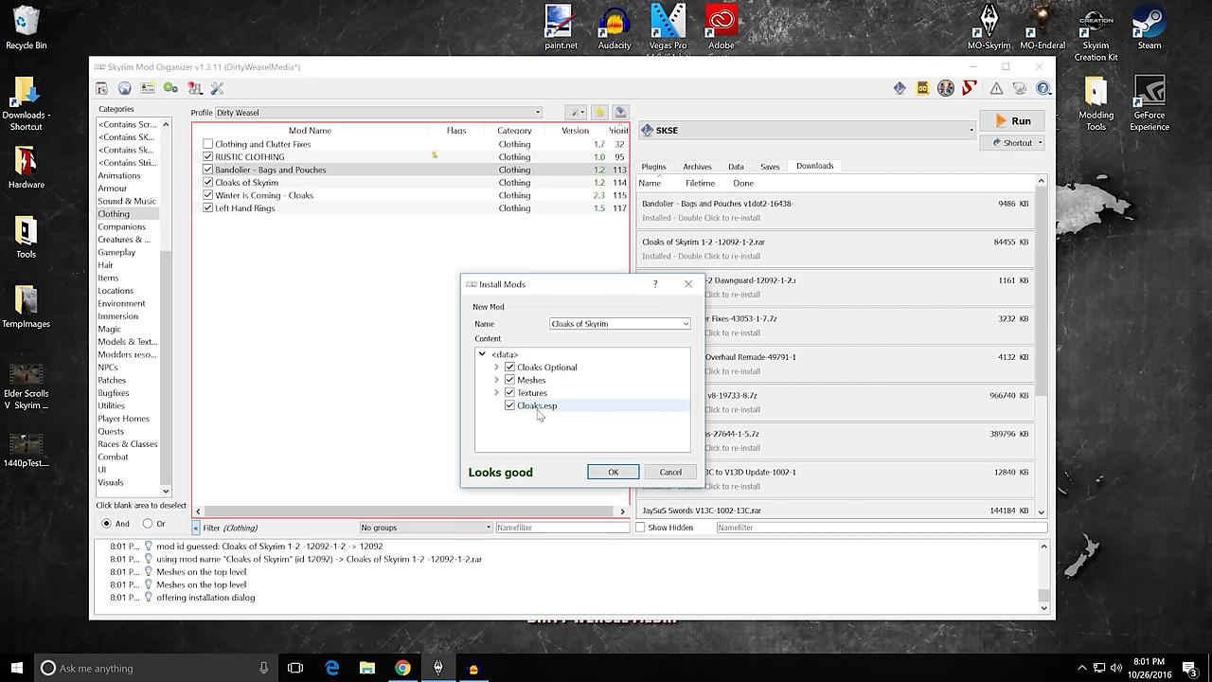
pyautogui.click(496, 367)
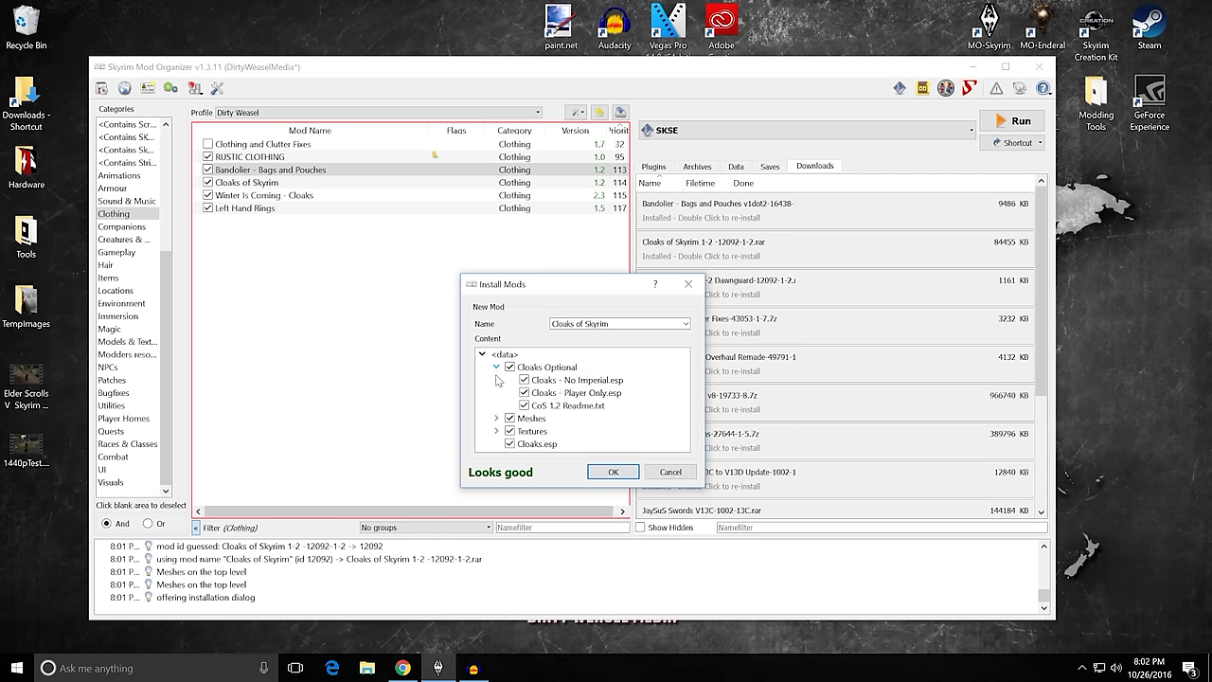
pyautogui.moveTo(702, 394); pyautogui.dragTo(832, 390)
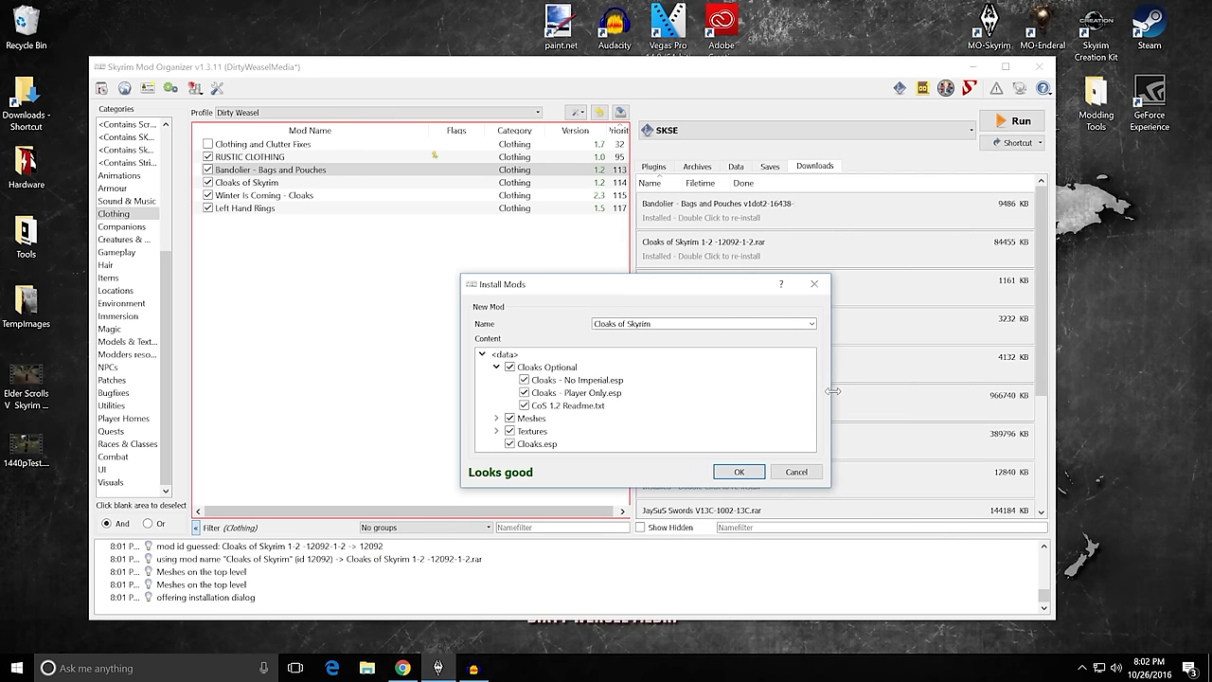
pyautogui.moveTo(638, 490); pyautogui.dragTo(636, 578)
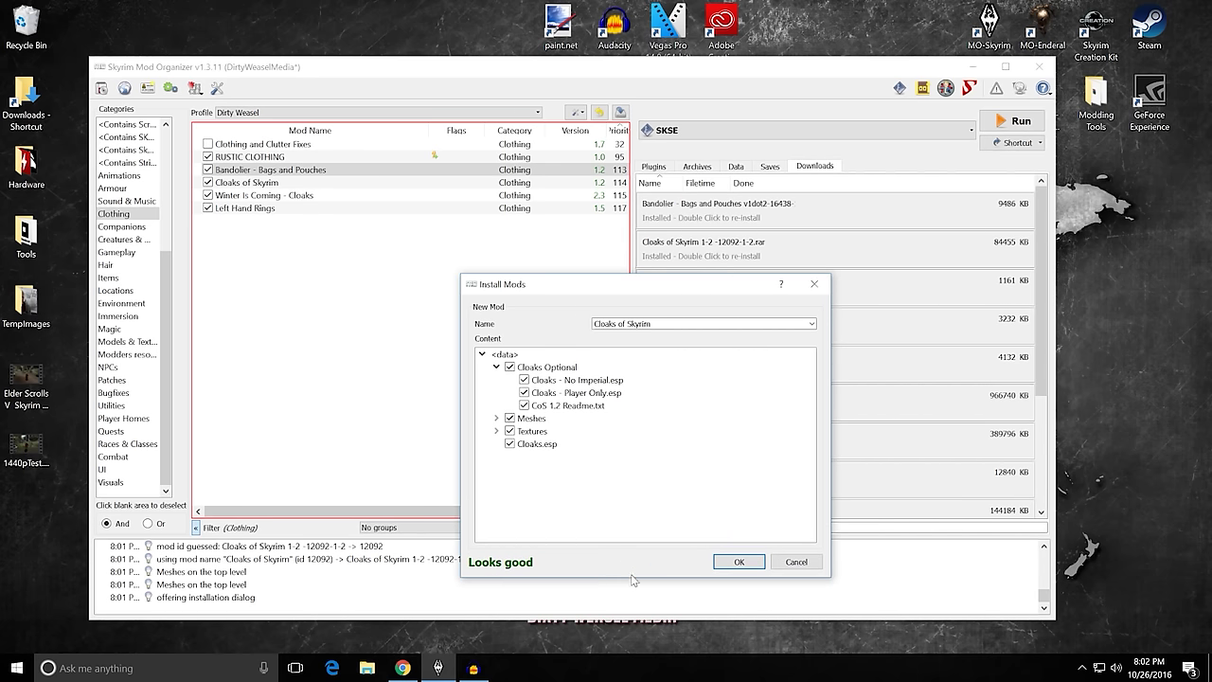
pyautogui.click(524, 405)
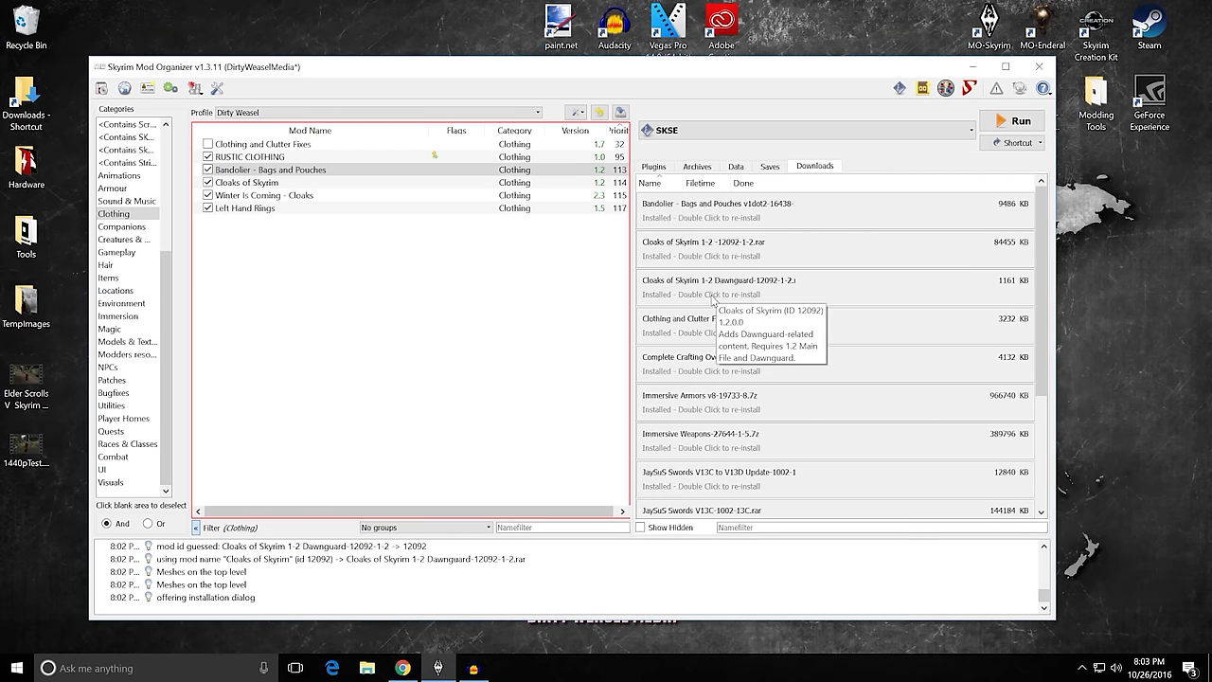
# Walk through a manual installation of Cloaks of Skyrim 1-2 Dawnguard, excluding CoS Dawnguard Readme.txt under Cloaks Optional, and cancel before merging or replacing files.
pyautogui.doubleClick(714, 302)
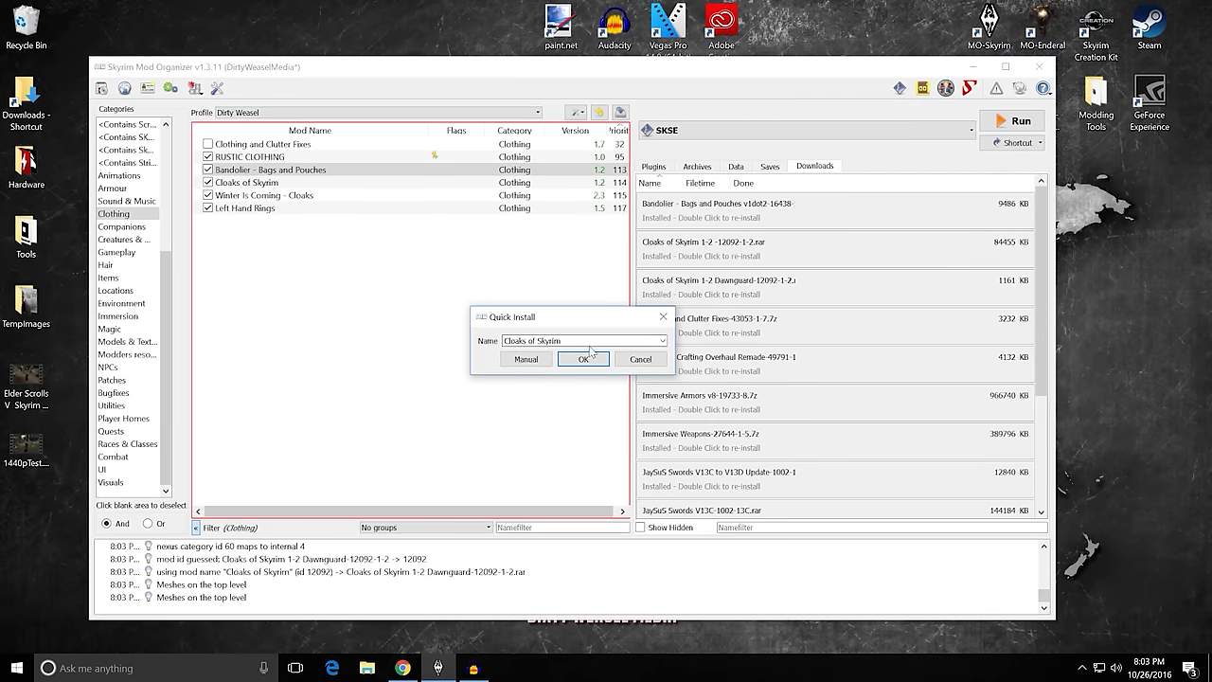
pyautogui.click(526, 360)
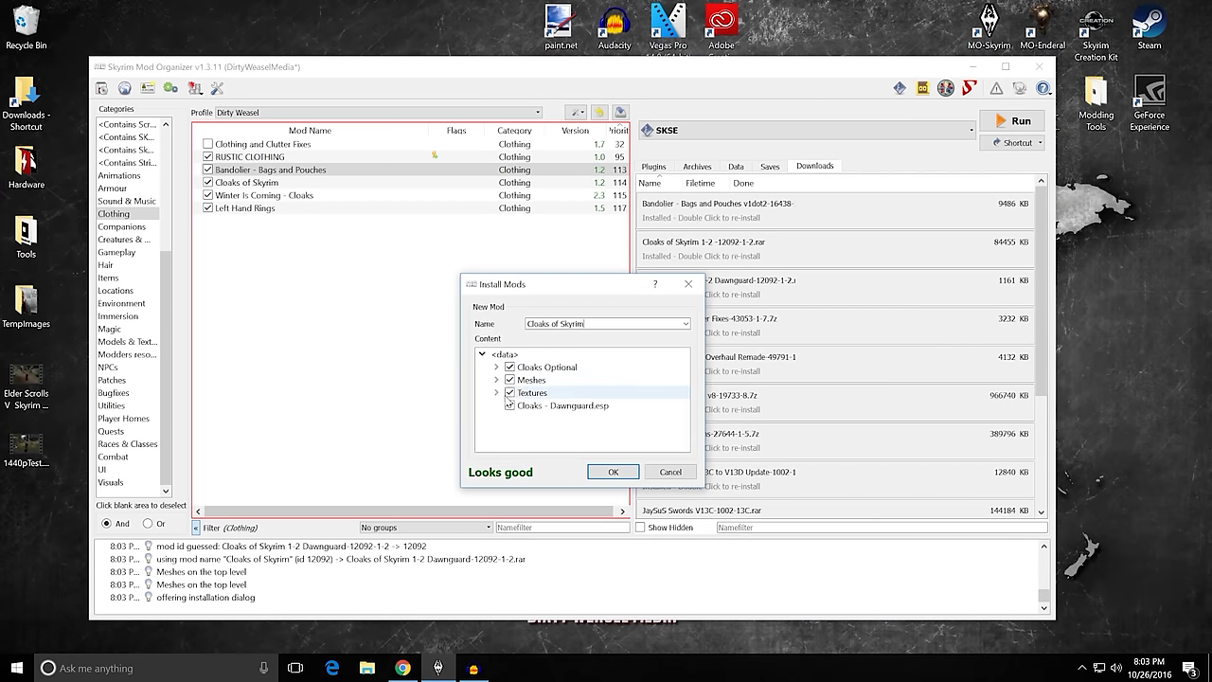
pyautogui.click(497, 367)
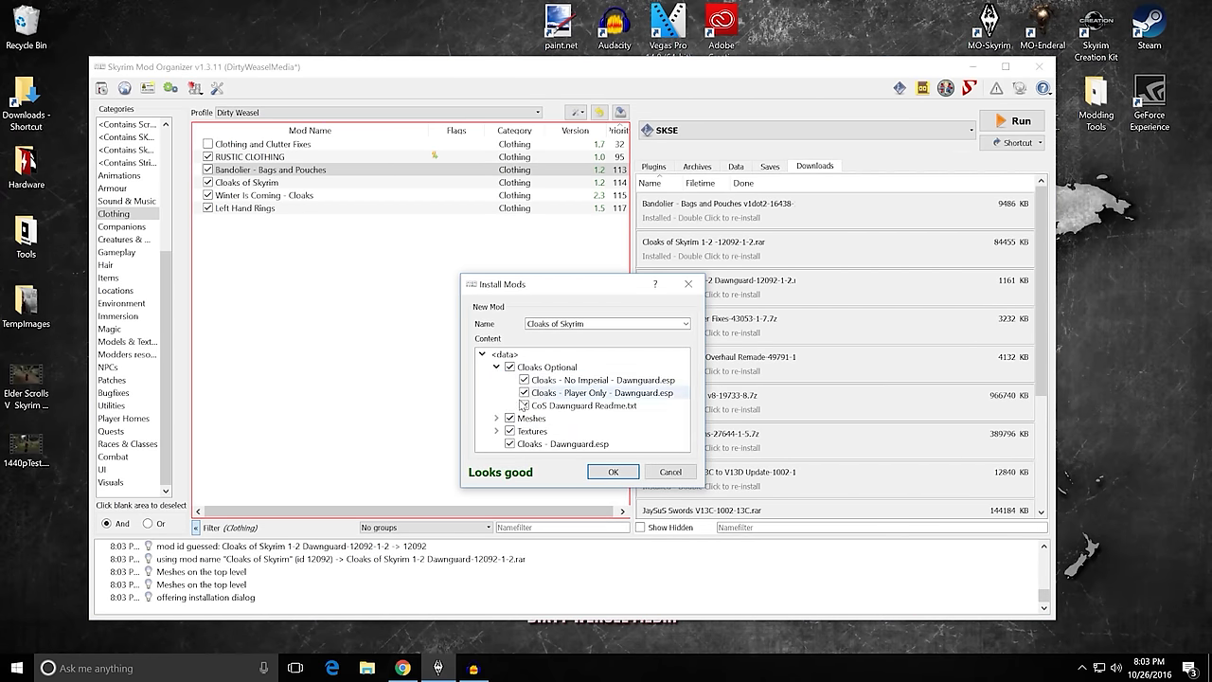
pyautogui.click(524, 405)
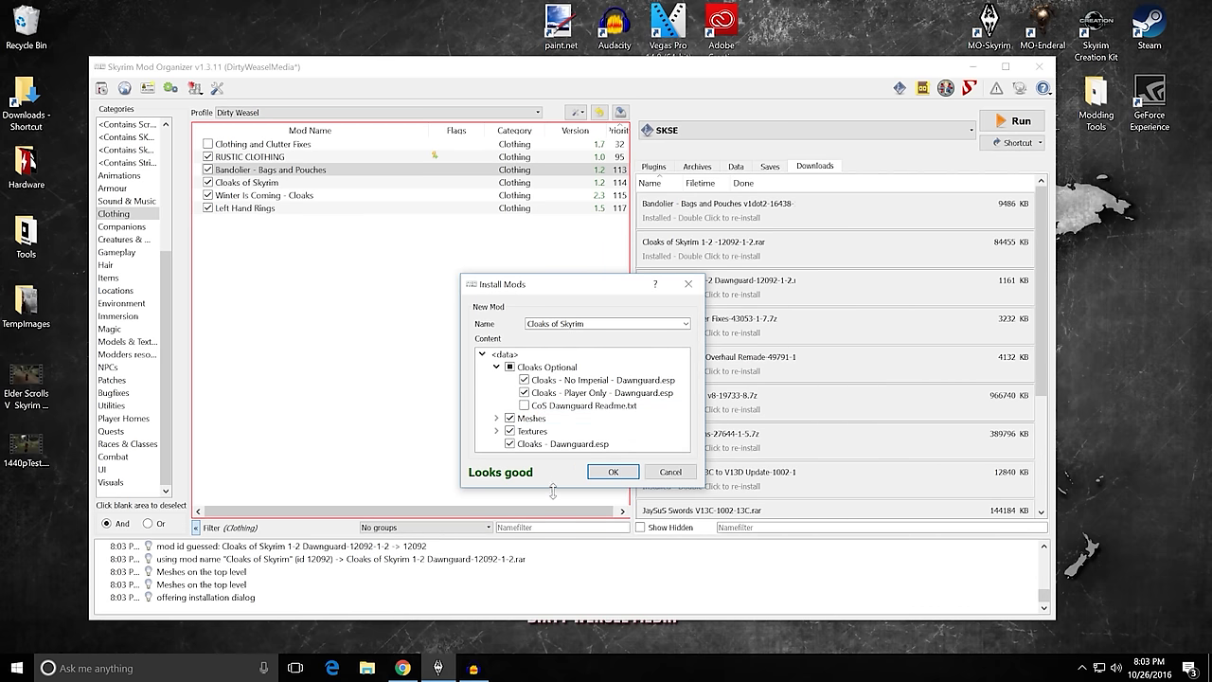
pyautogui.moveTo(553, 491); pyautogui.dragTo(553, 542)
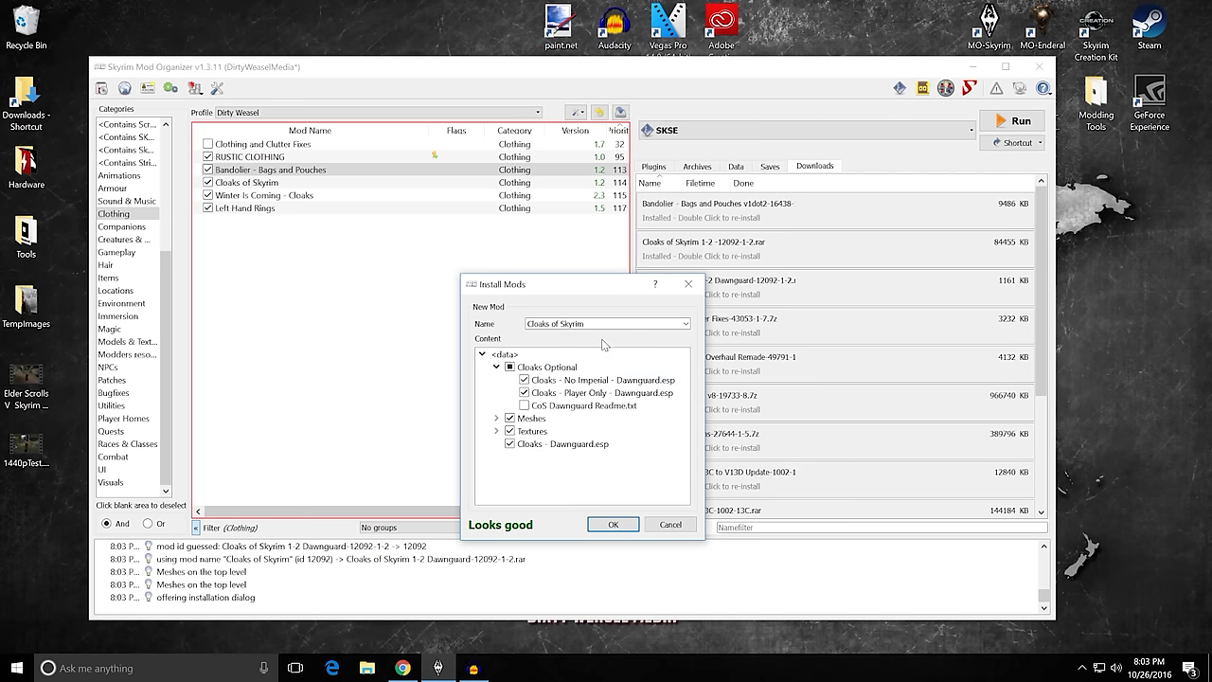
pyautogui.click(612, 524)
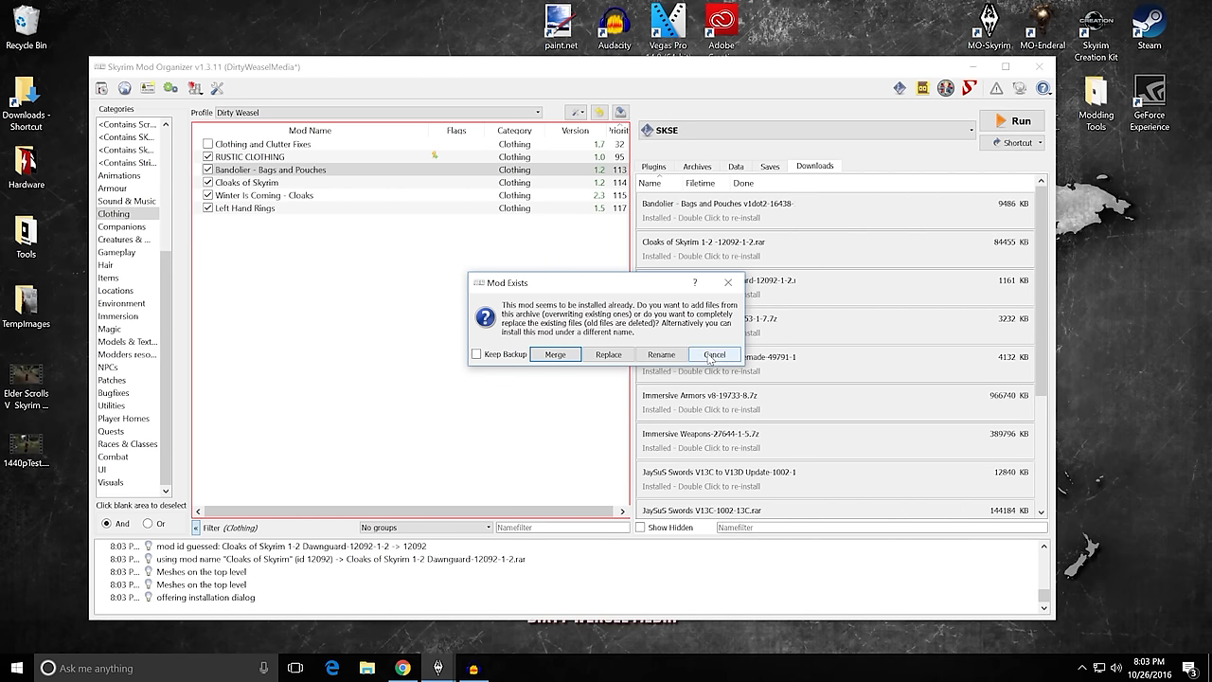
pyautogui.click(712, 355)
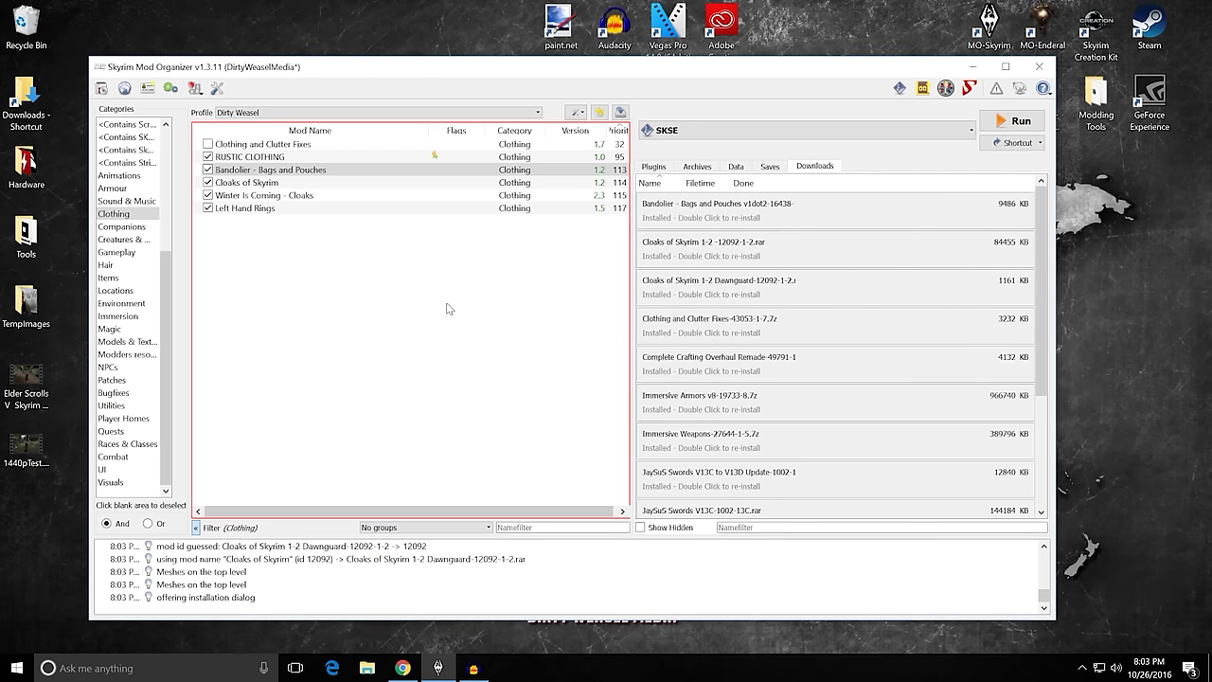
# In the Cloaks of Skyrim mod information, make Cloaks.esp and Cloaks - Dawnguard.esp optional and make both No Imperial plugins available.
pyautogui.doubleClick(280, 183)
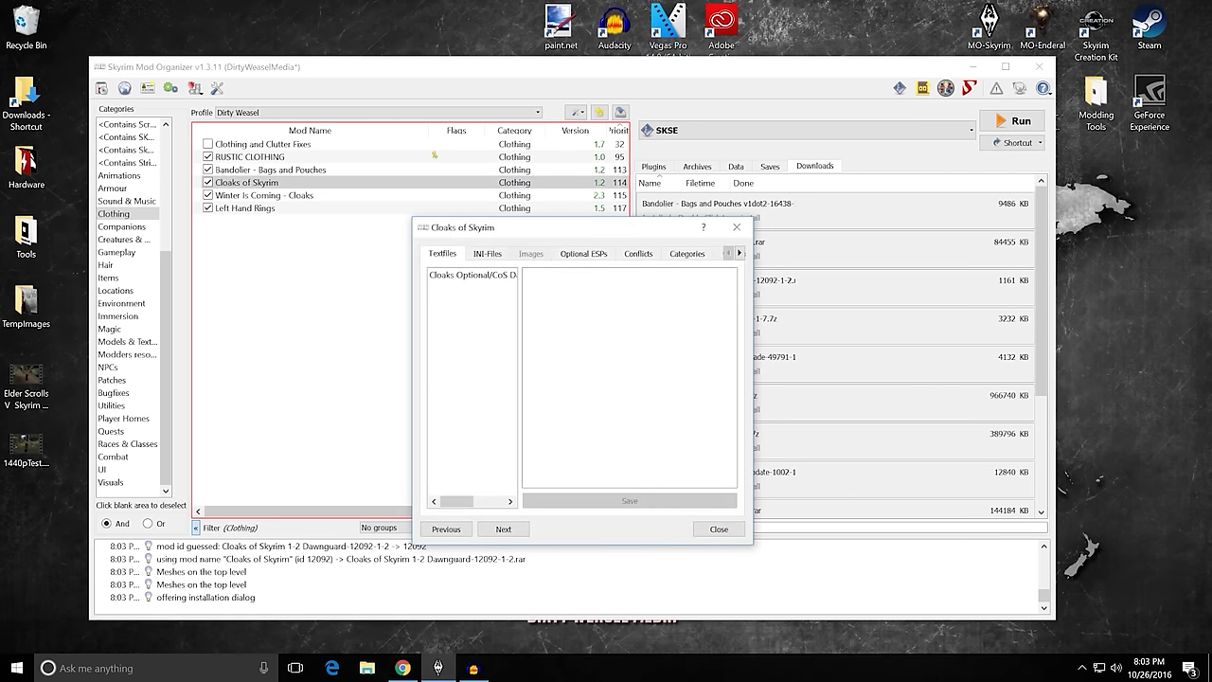
pyautogui.click(583, 256)
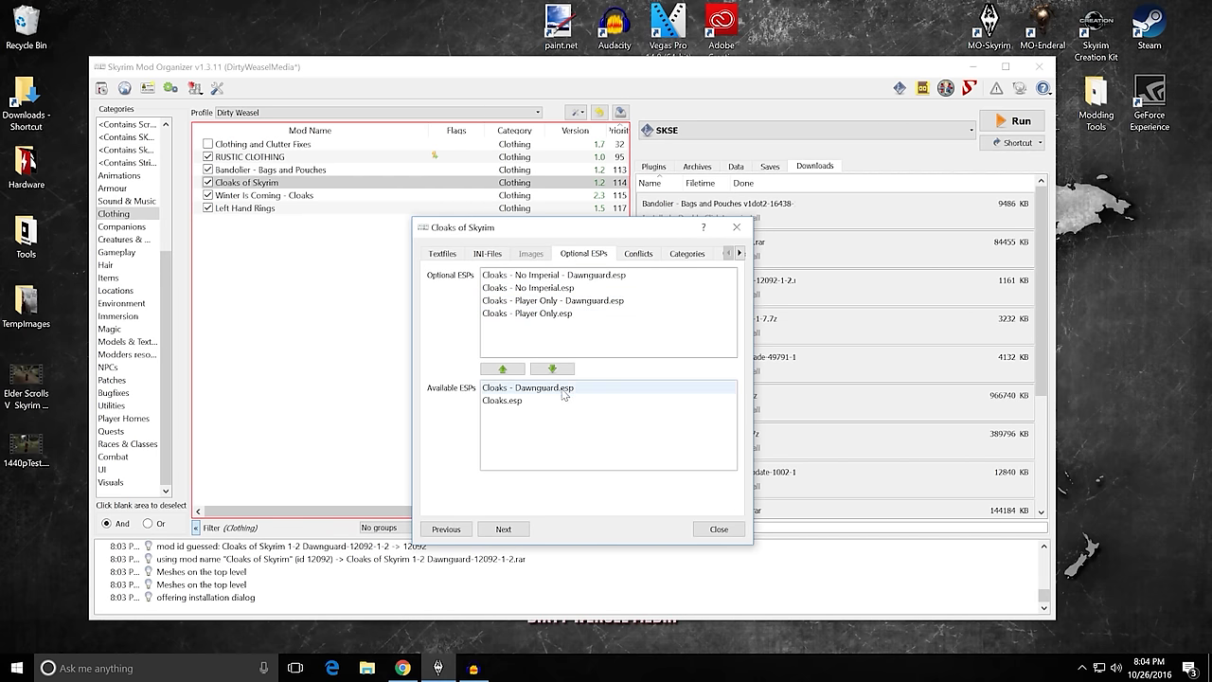
pyautogui.click(521, 392)
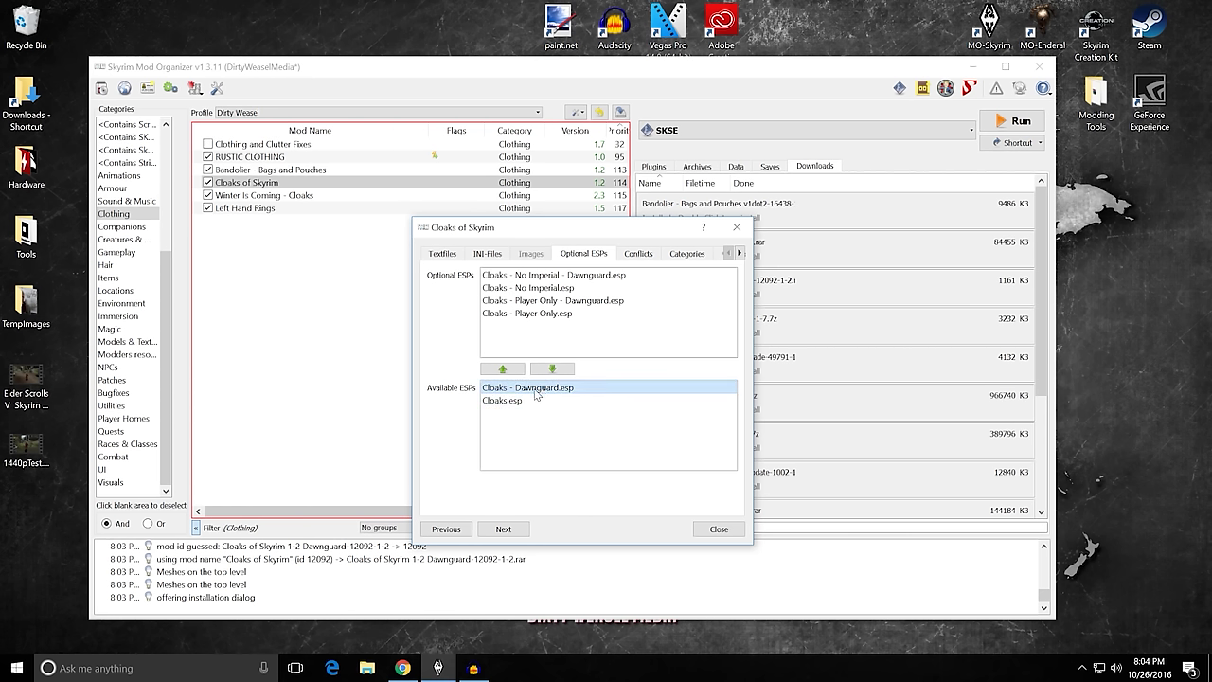
pyautogui.click(521, 400)
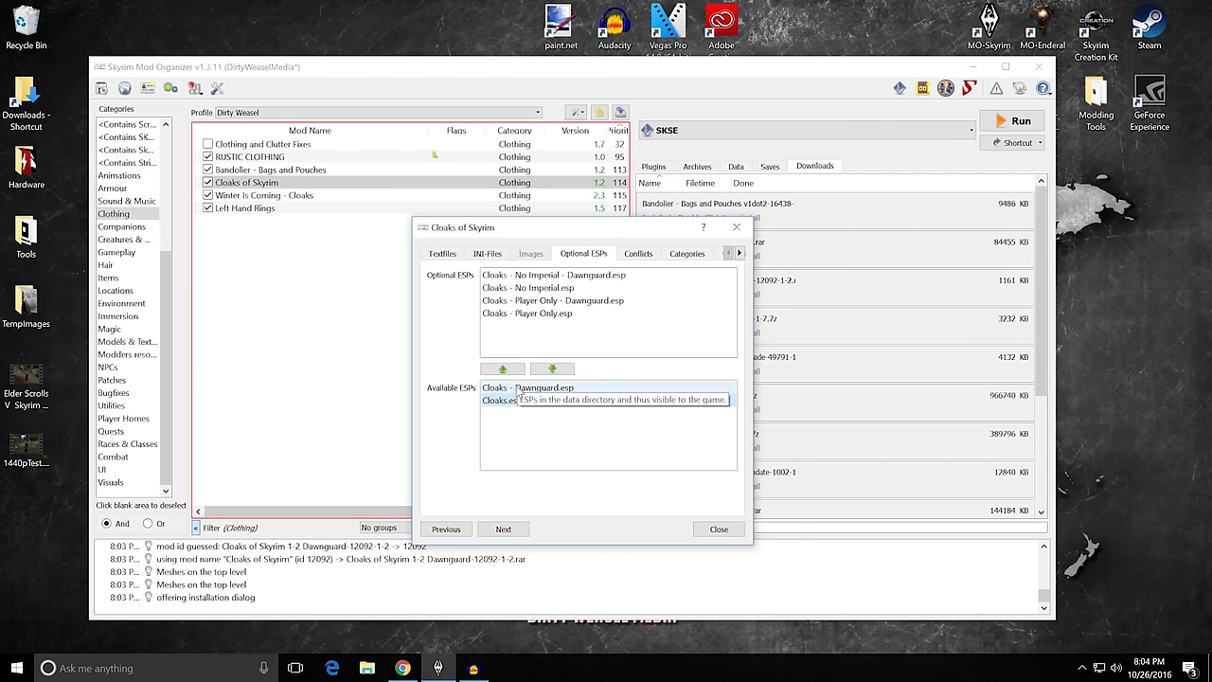
pyautogui.click(510, 369)
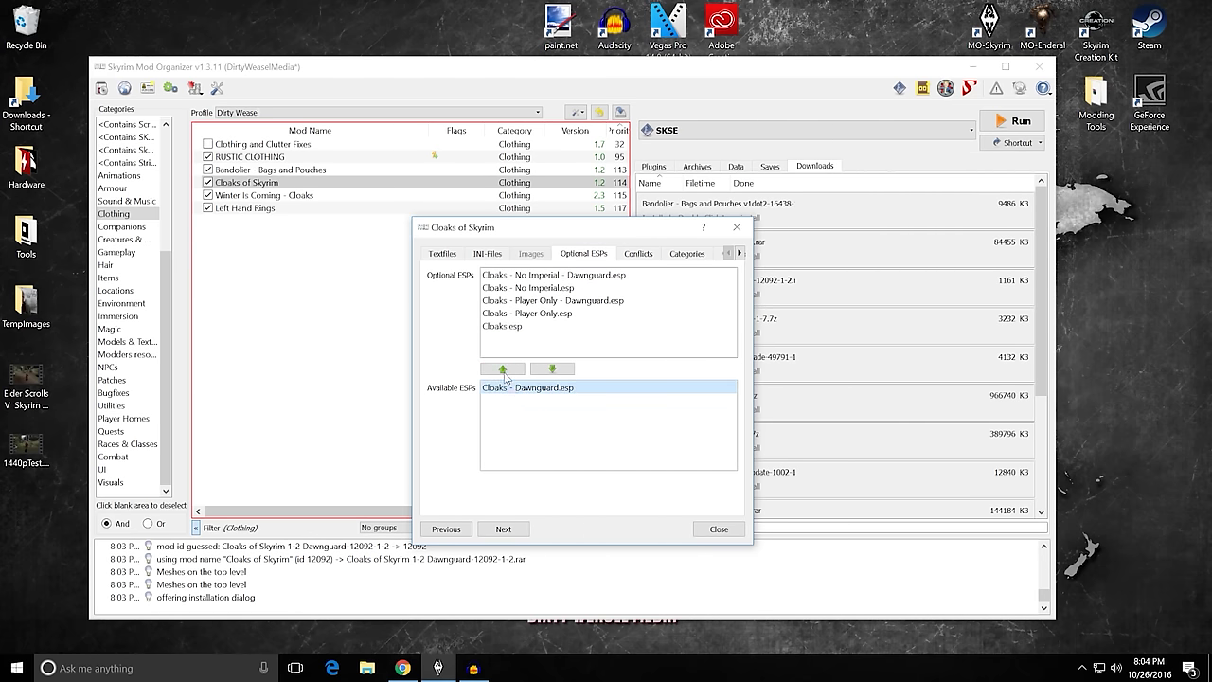
pyautogui.click(509, 370)
pyautogui.click(522, 275)
pyautogui.click(541, 369)
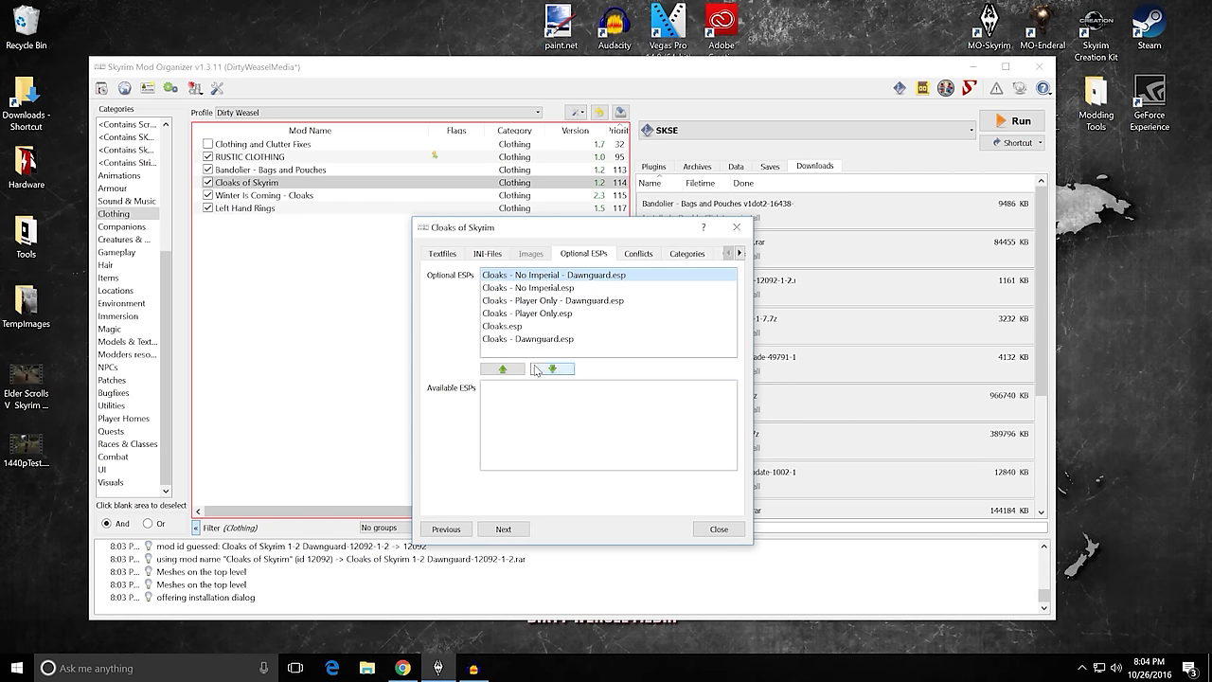
pyautogui.click(541, 369)
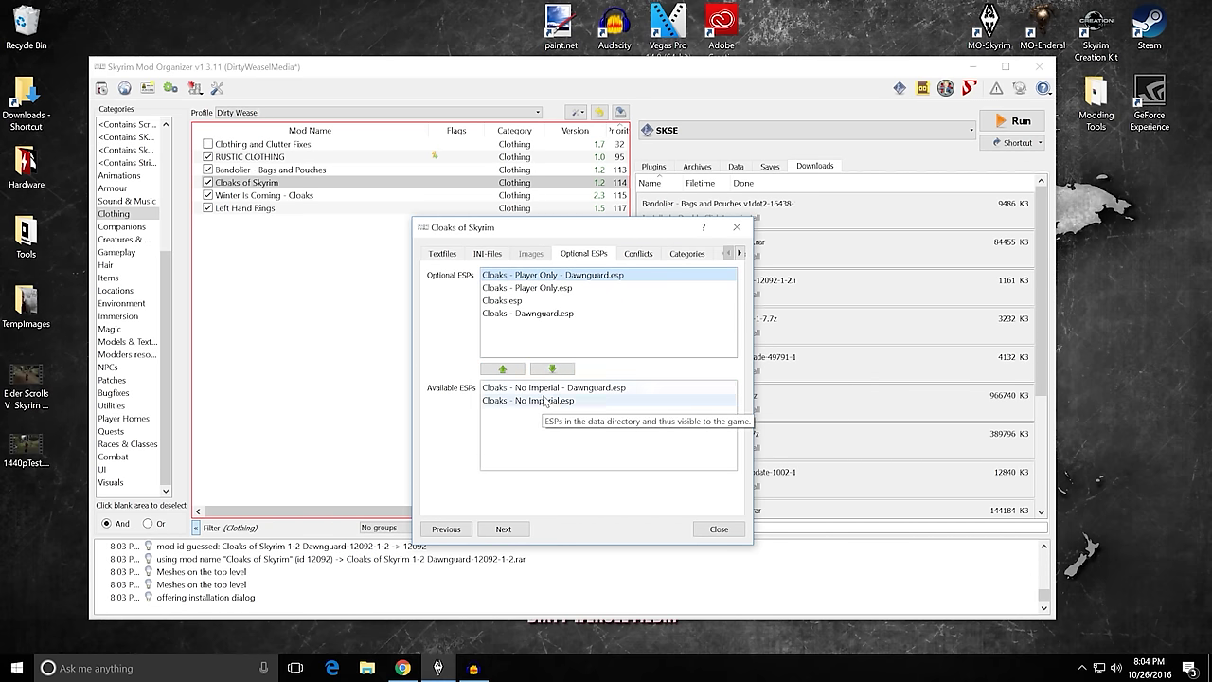
# Make both No Imperial plugins optional again and make Cloaks - Player Only - Dawnguard.esp and Cloaks - Player Only.esp available instead.
pyautogui.click(516, 388)
pyautogui.click(504, 370)
pyautogui.click(505, 369)
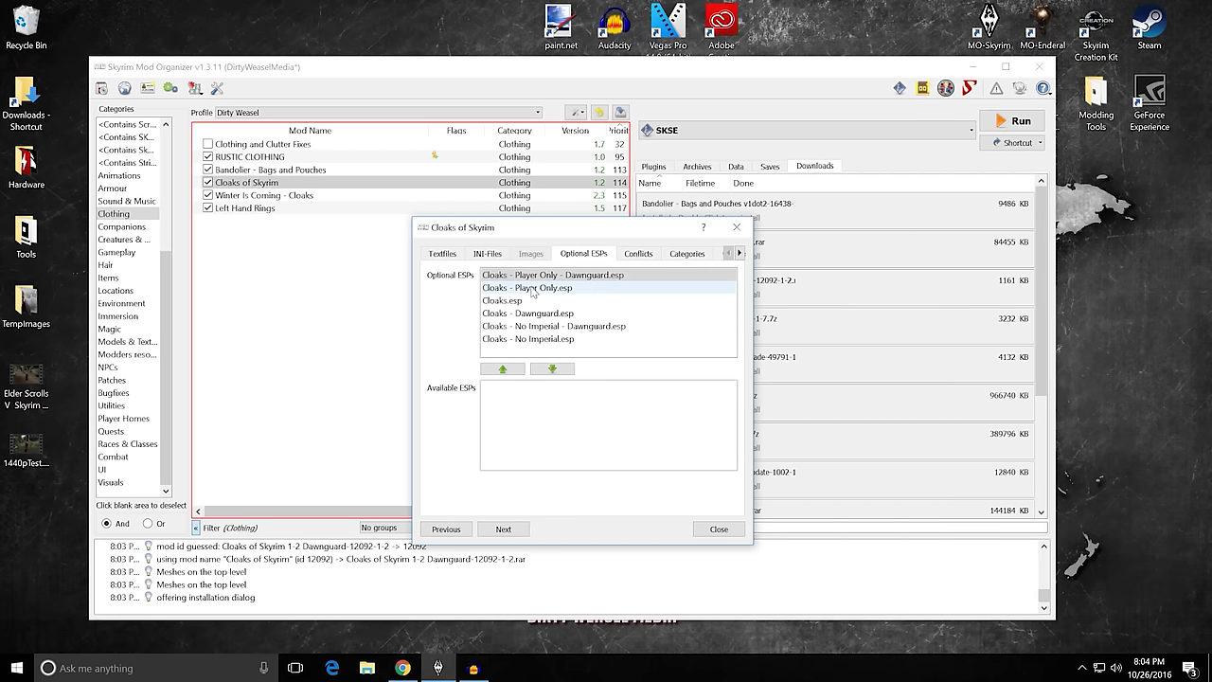
pyautogui.click(552, 370)
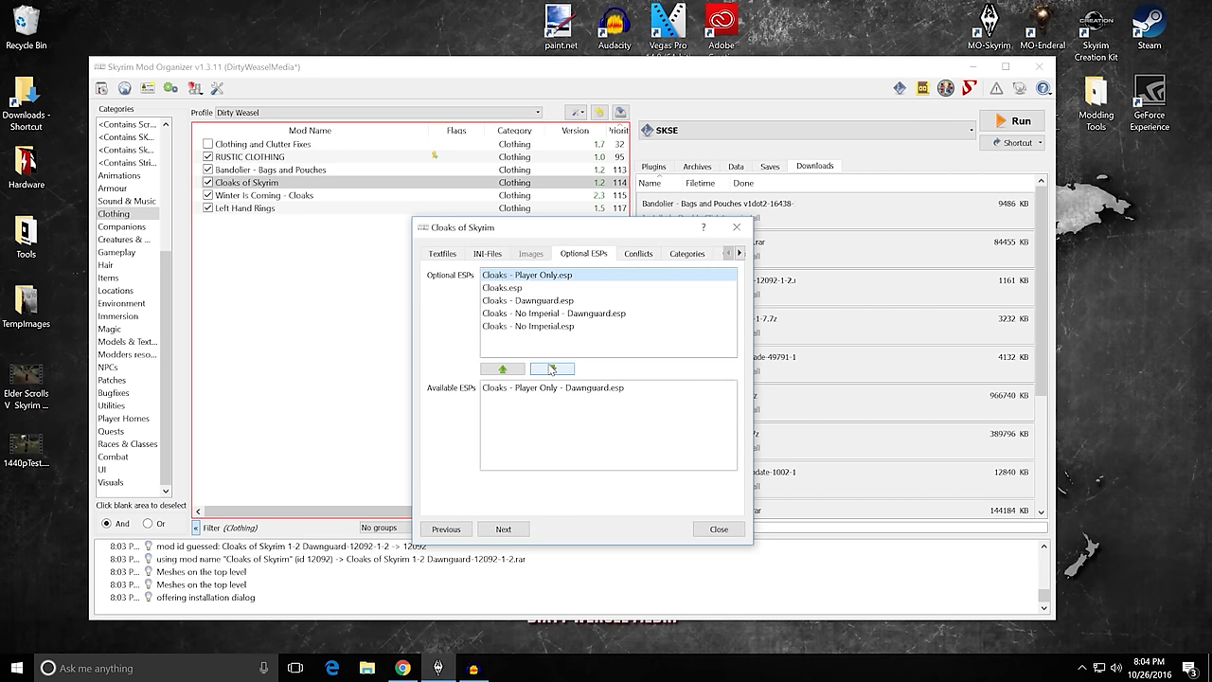
pyautogui.click(551, 370)
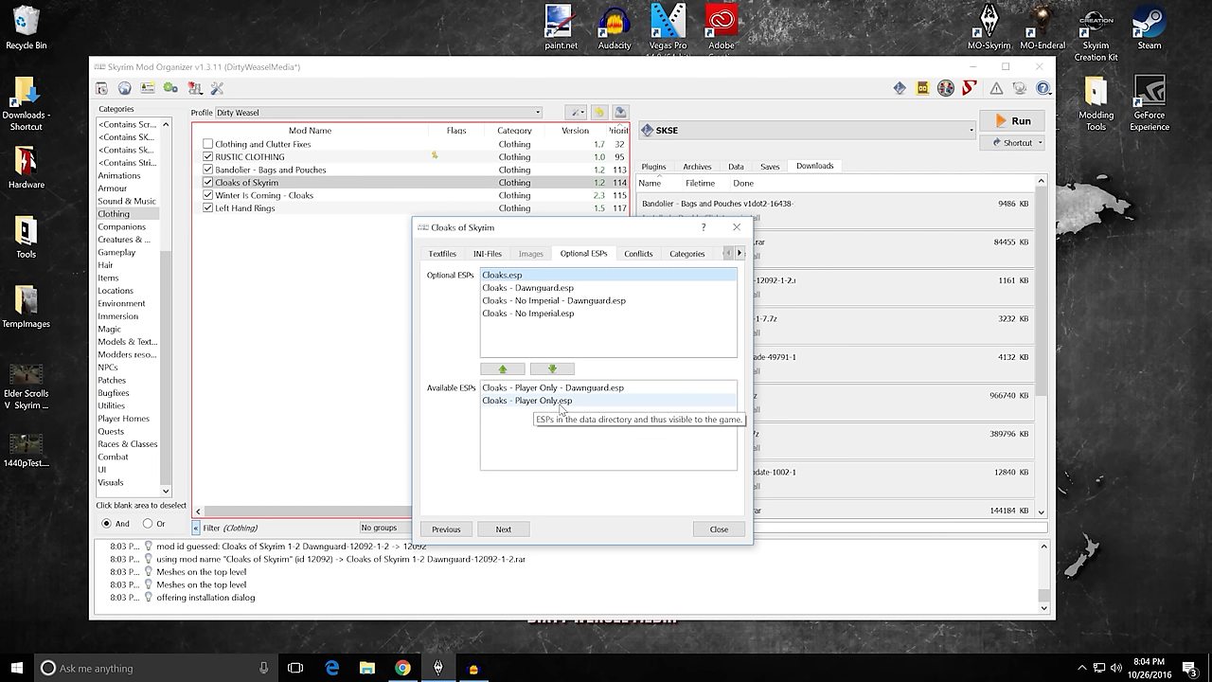
# Make both Player Only plugins optional, return Cloaks.esp and Cloaks - Dawnguard.esp to the available ESPs, and close the mod information.
pyautogui.click(516, 388)
pyautogui.click(507, 374)
pyautogui.click(507, 373)
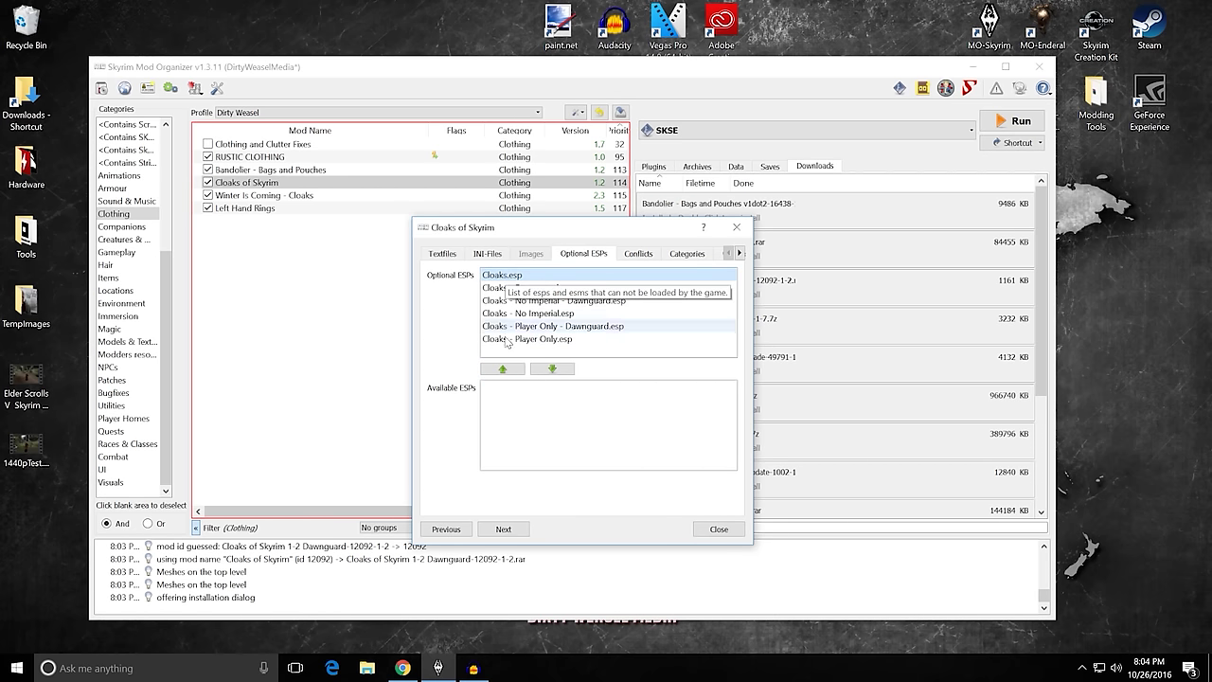
pyautogui.click(552, 369)
pyautogui.click(552, 368)
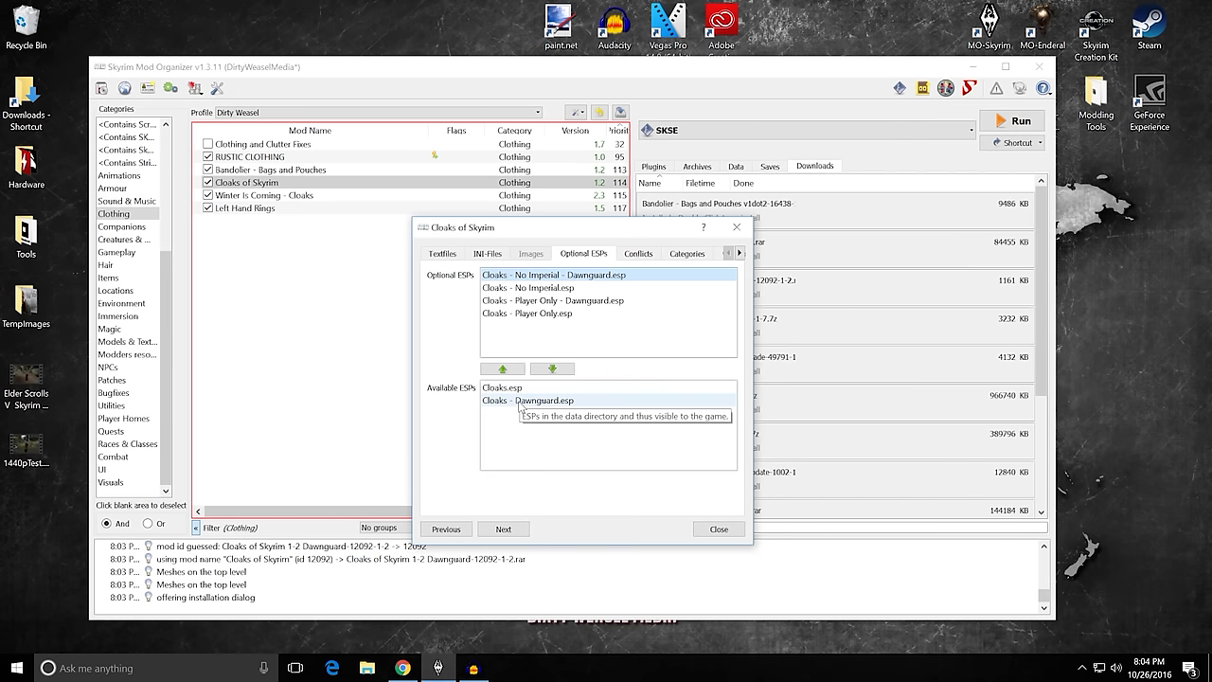
pyautogui.click(716, 528)
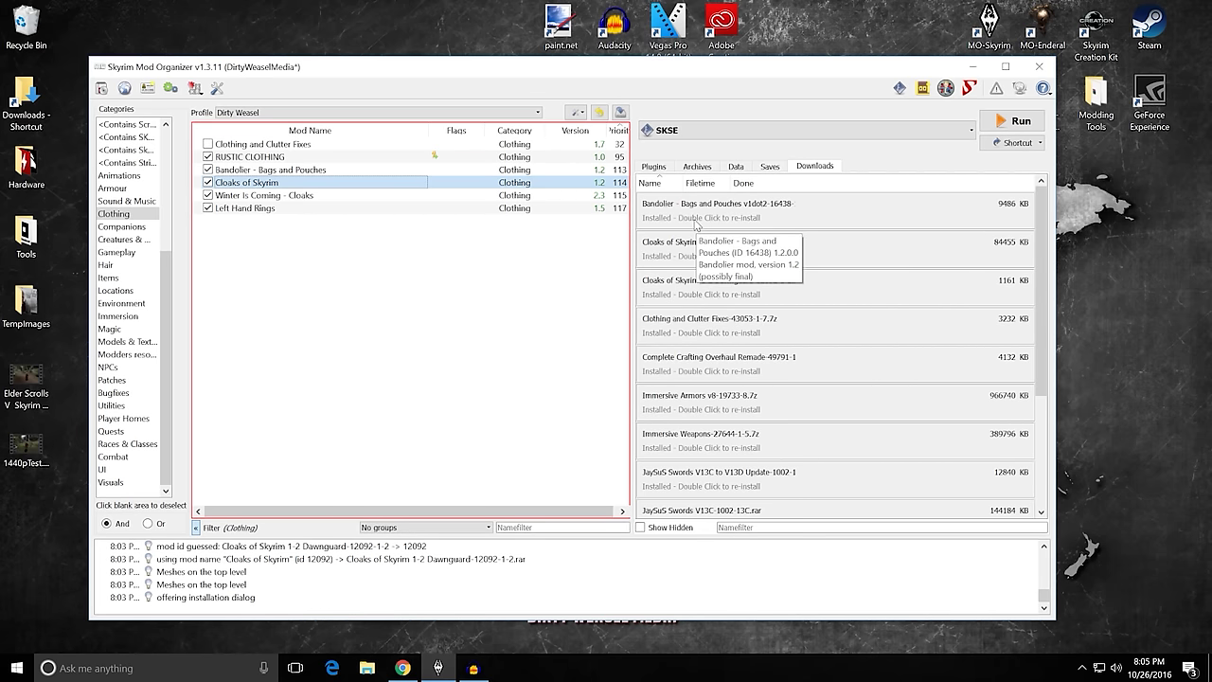
# Start reinstalling WIC Cloaks NMM 2_3 from the downloads and enlarge its installer.
pyautogui.scroll(-5, 699, 237)
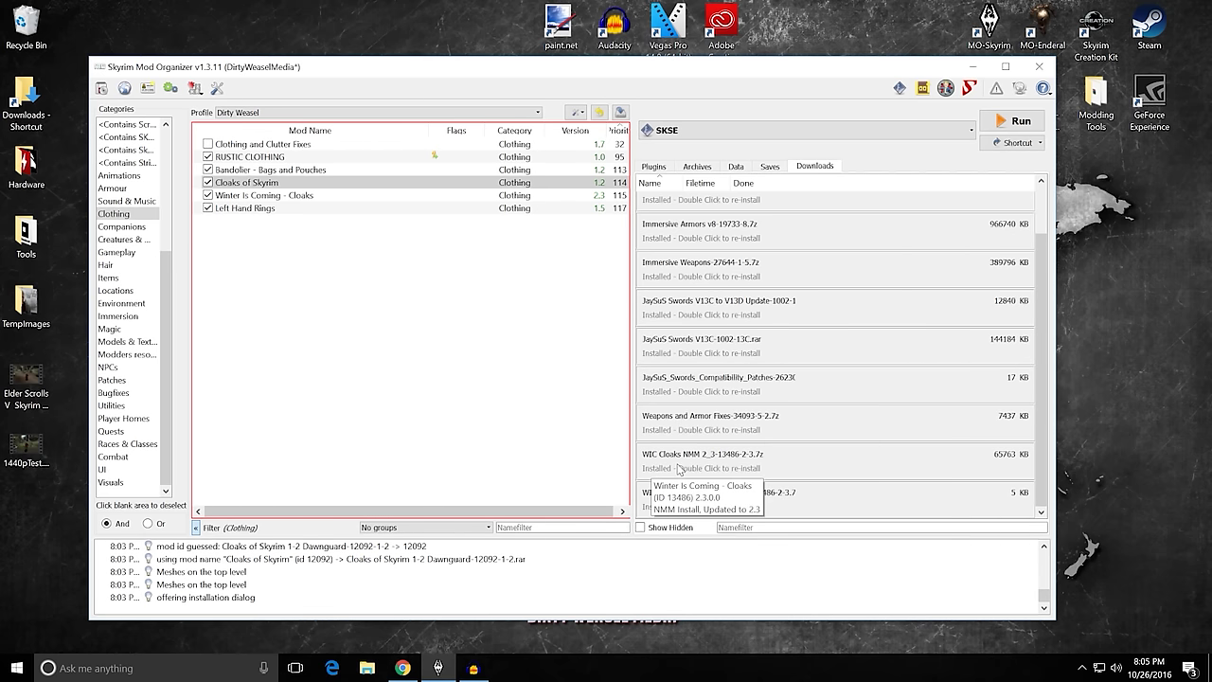
pyautogui.doubleClick(678, 470)
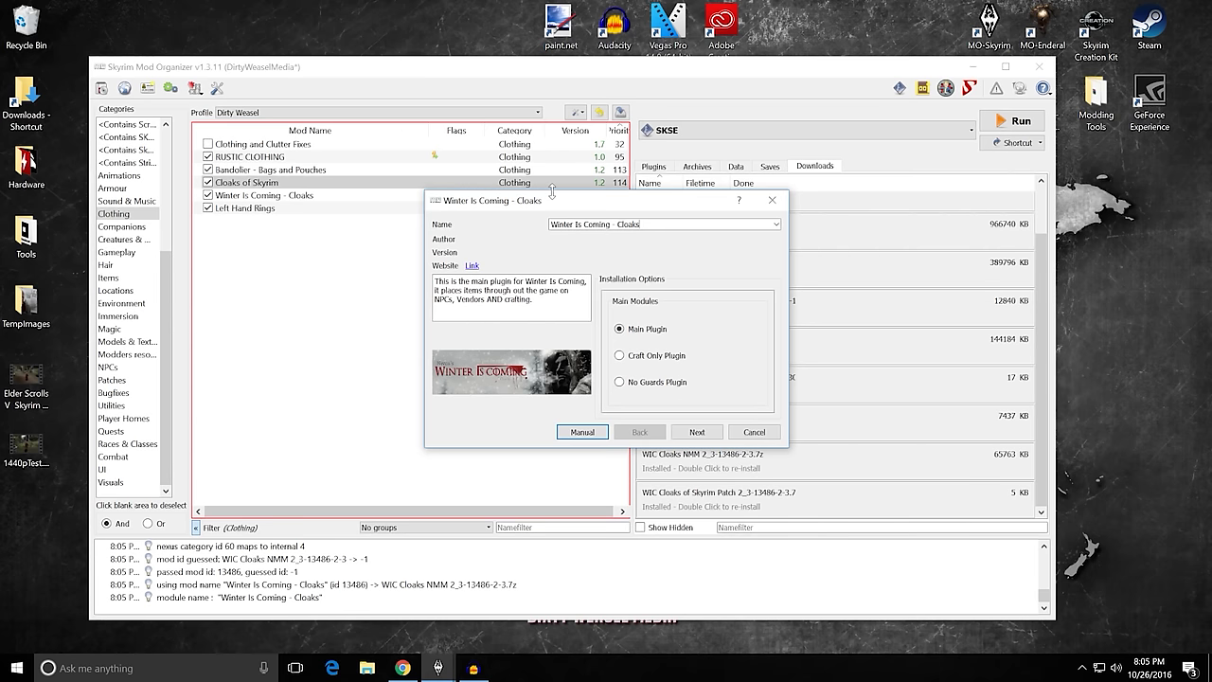
pyautogui.moveTo(552, 192); pyautogui.dragTo(554, 141)
pyautogui.moveTo(531, 448); pyautogui.dragTo(531, 548)
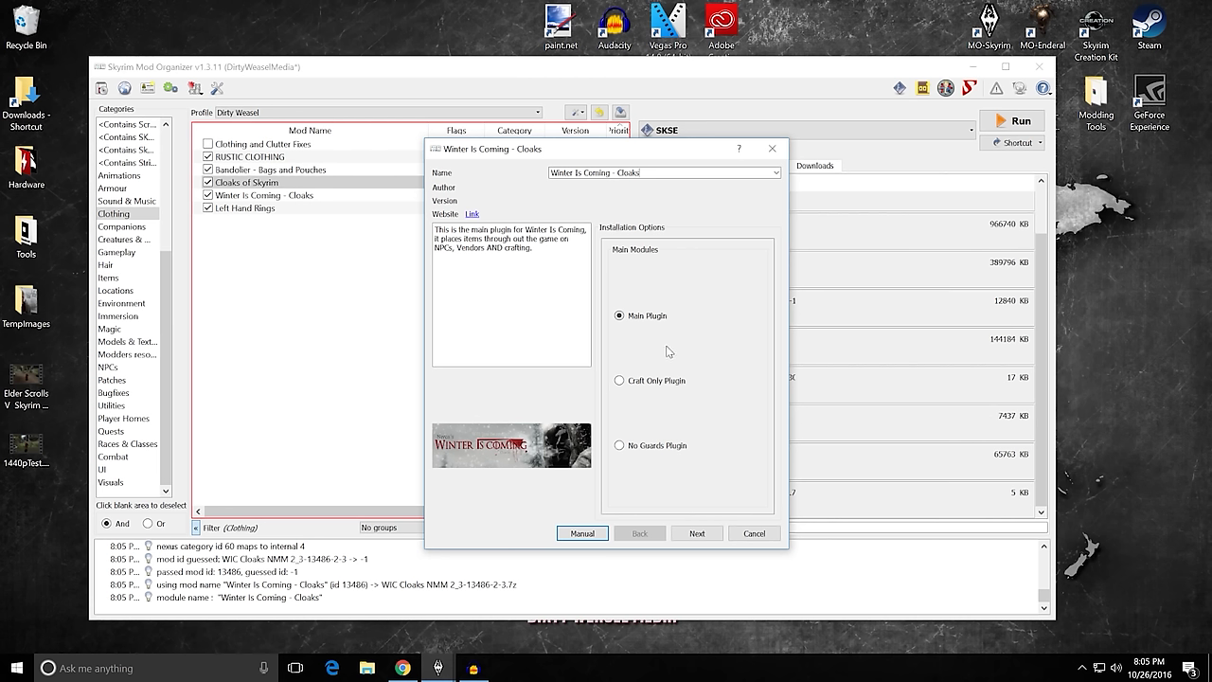
# Compare the descriptions of the Main, Craft Only and No Guards plugins, and keep Main Plugin as the main module.
pyautogui.moveTo(650, 380)
pyautogui.click(650, 384)
pyautogui.moveTo(644, 327)
pyautogui.moveTo(650, 385)
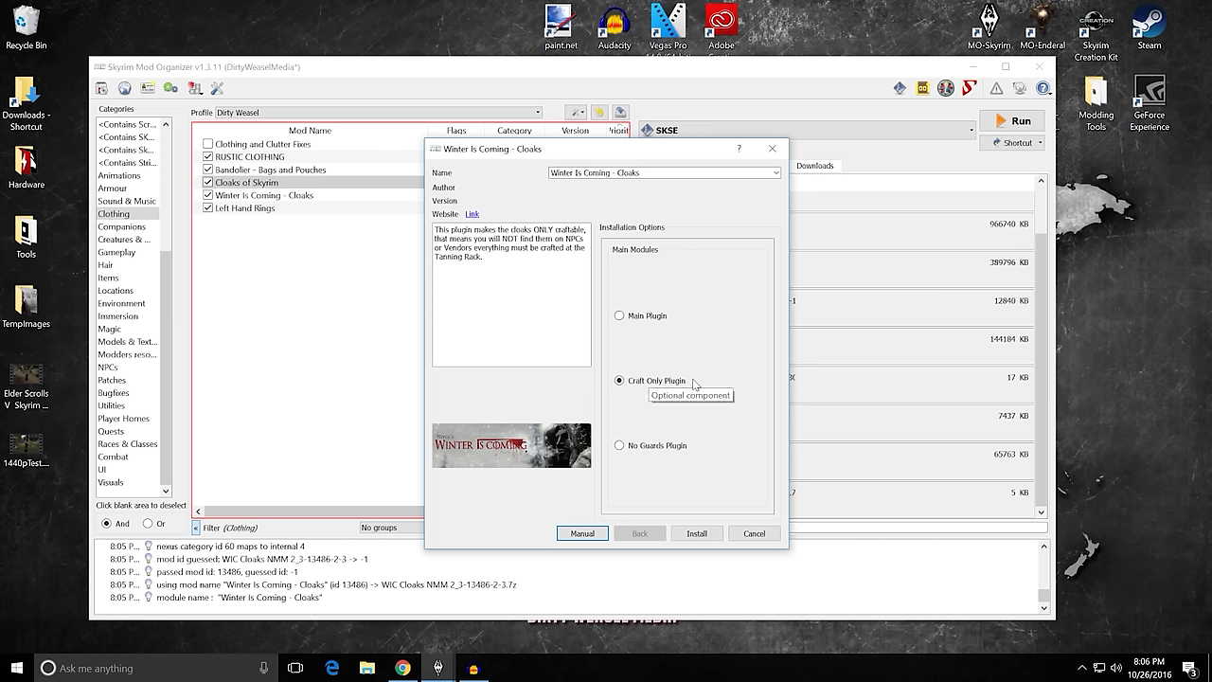
pyautogui.click(667, 448)
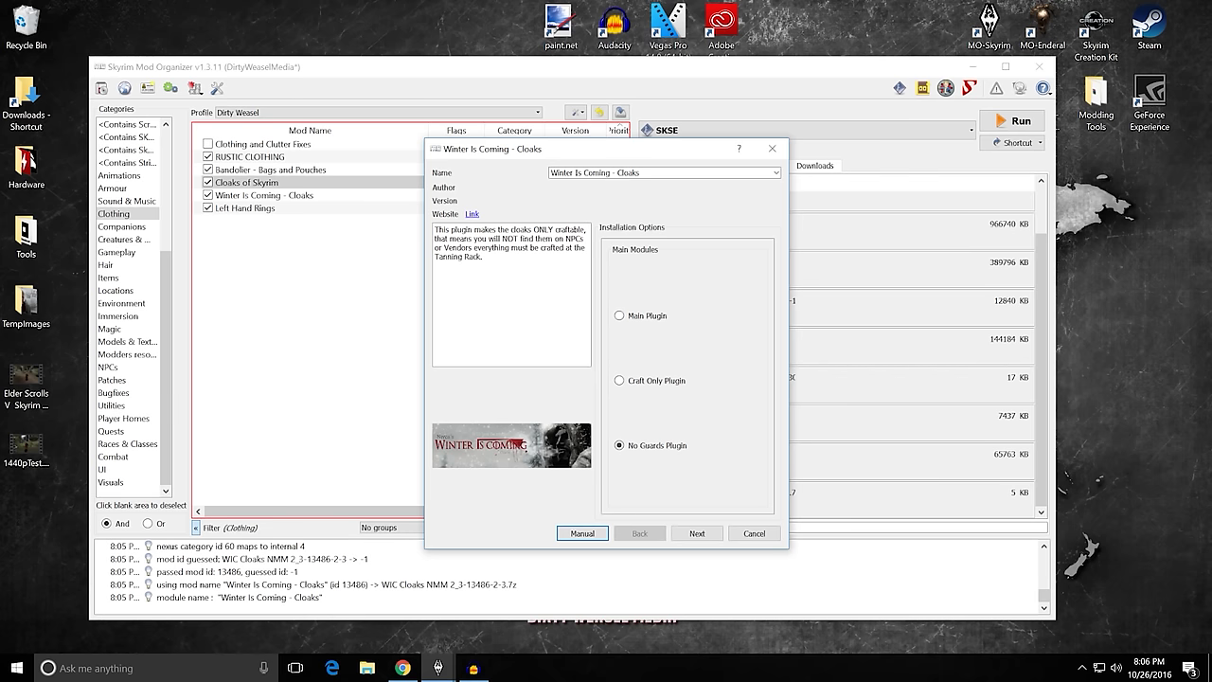
pyautogui.moveTo(641, 449)
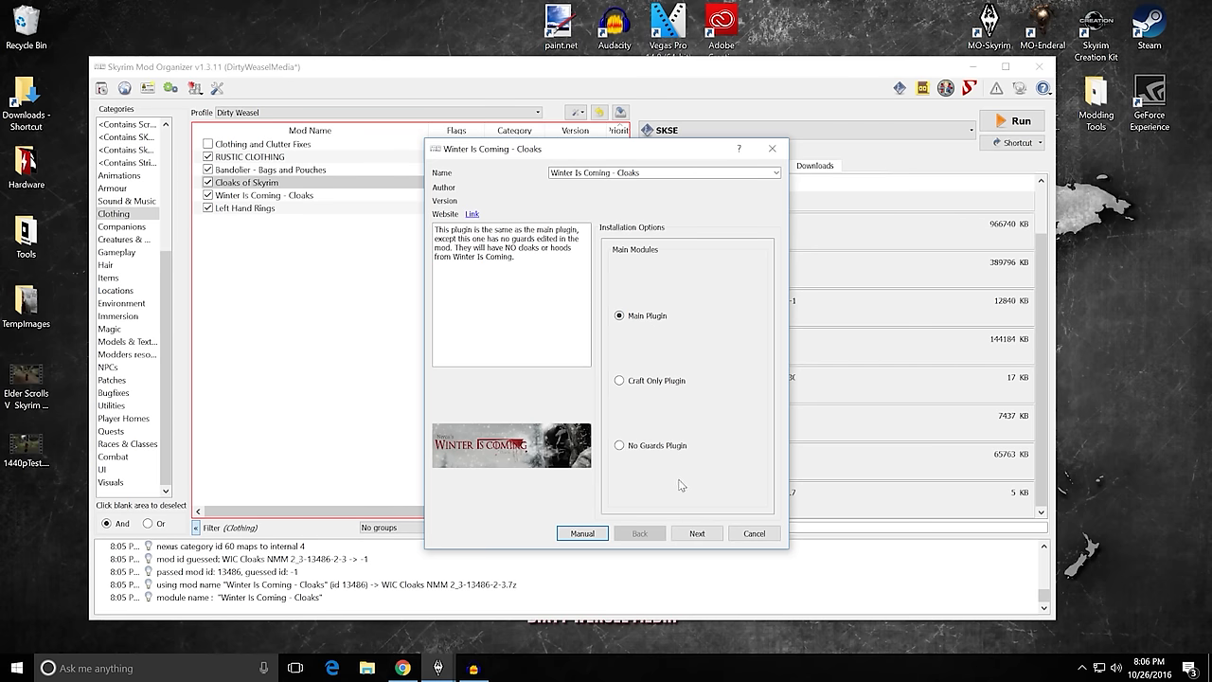
# Install Winter Is Coming - Cloaks with the Main Cloaks Patch for Cloaks of Skyrim, and check the mod's optional and available ESPs.
pyautogui.click(697, 534)
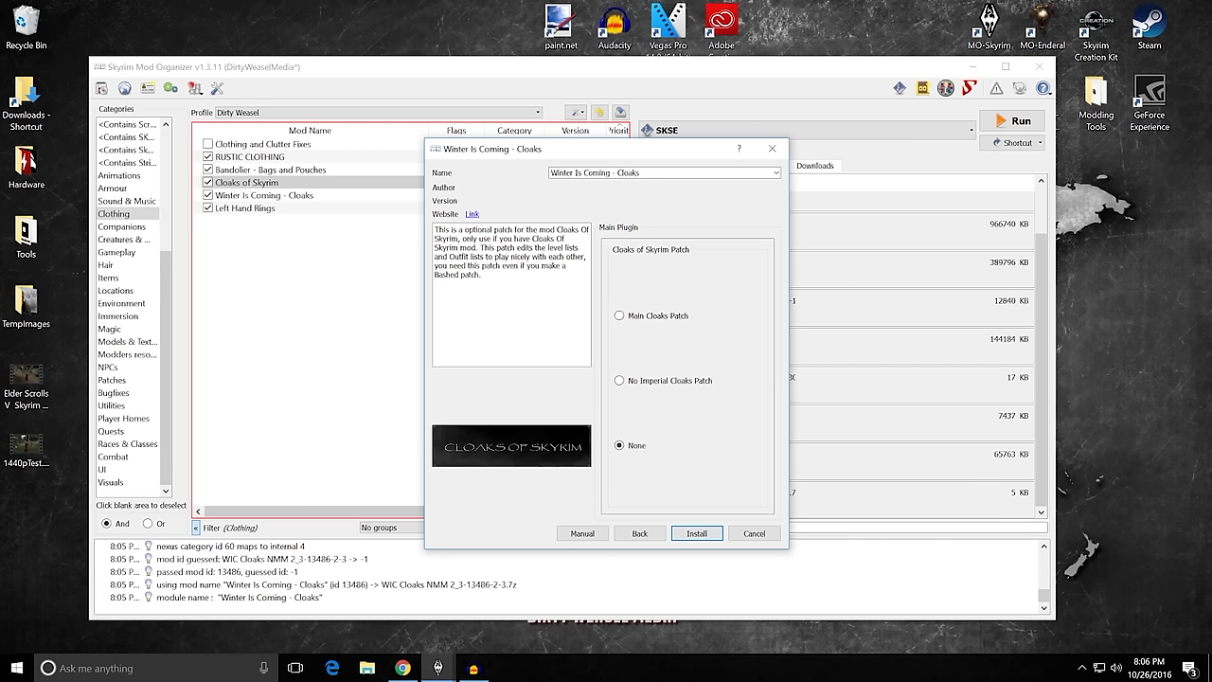
pyautogui.click(638, 318)
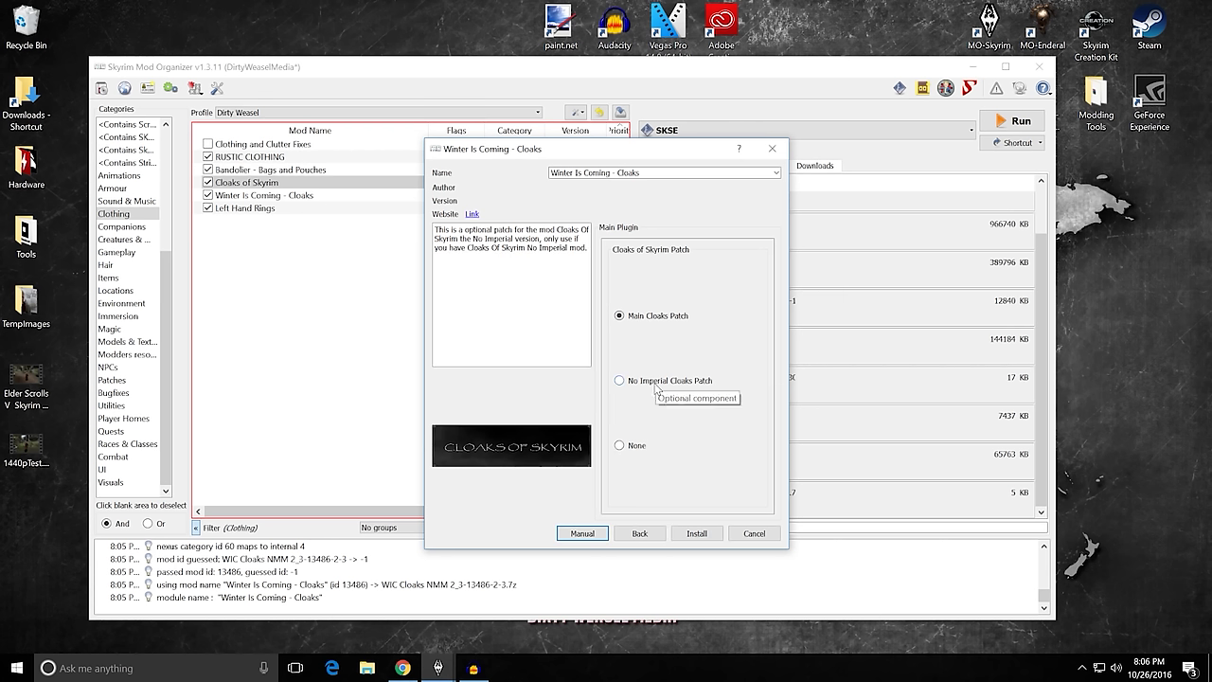
pyautogui.click(696, 534)
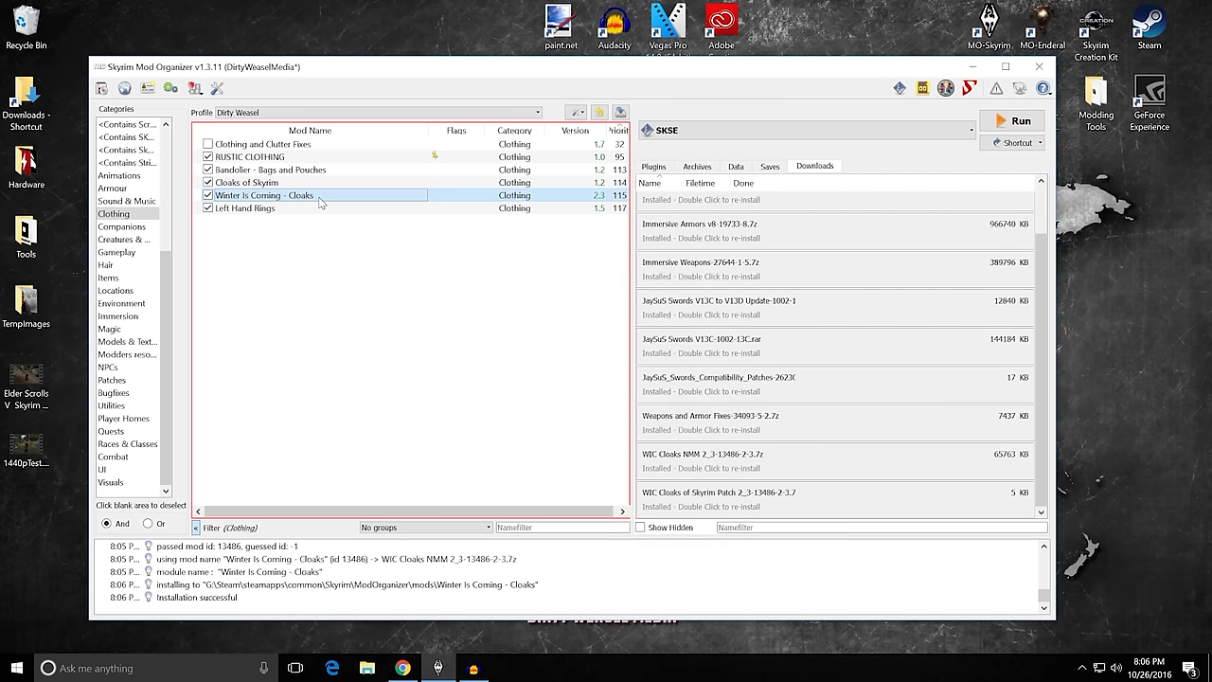
pyautogui.click(583, 254)
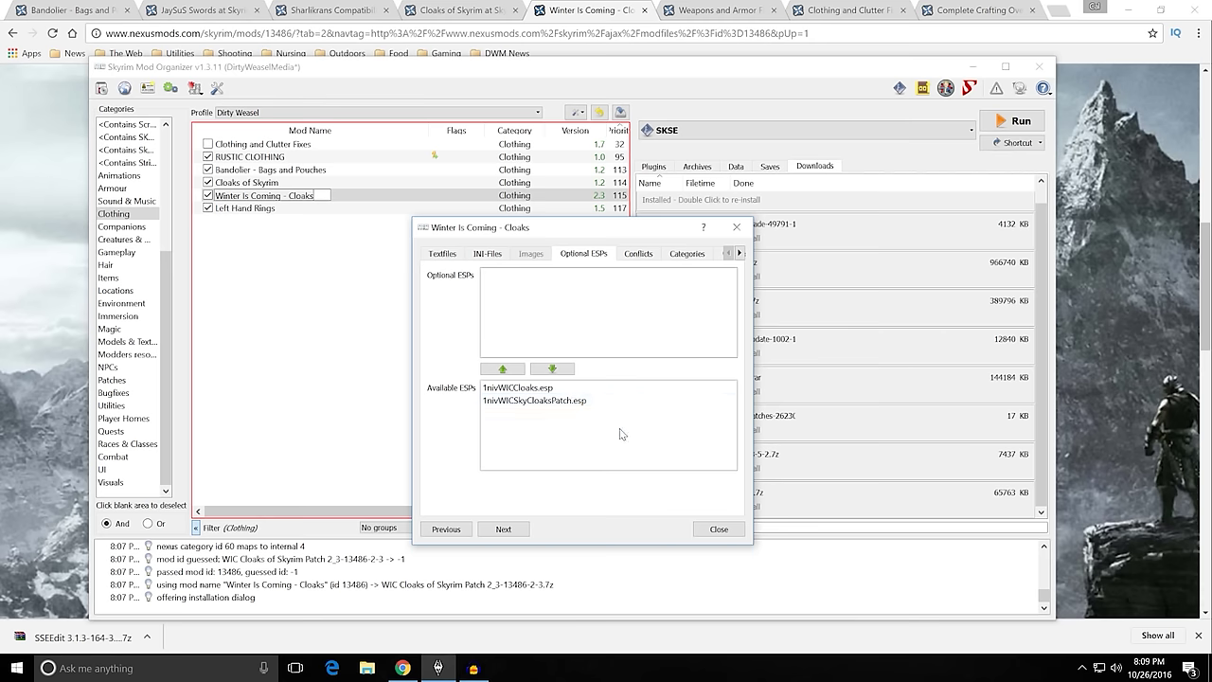
pyautogui.click(719, 529)
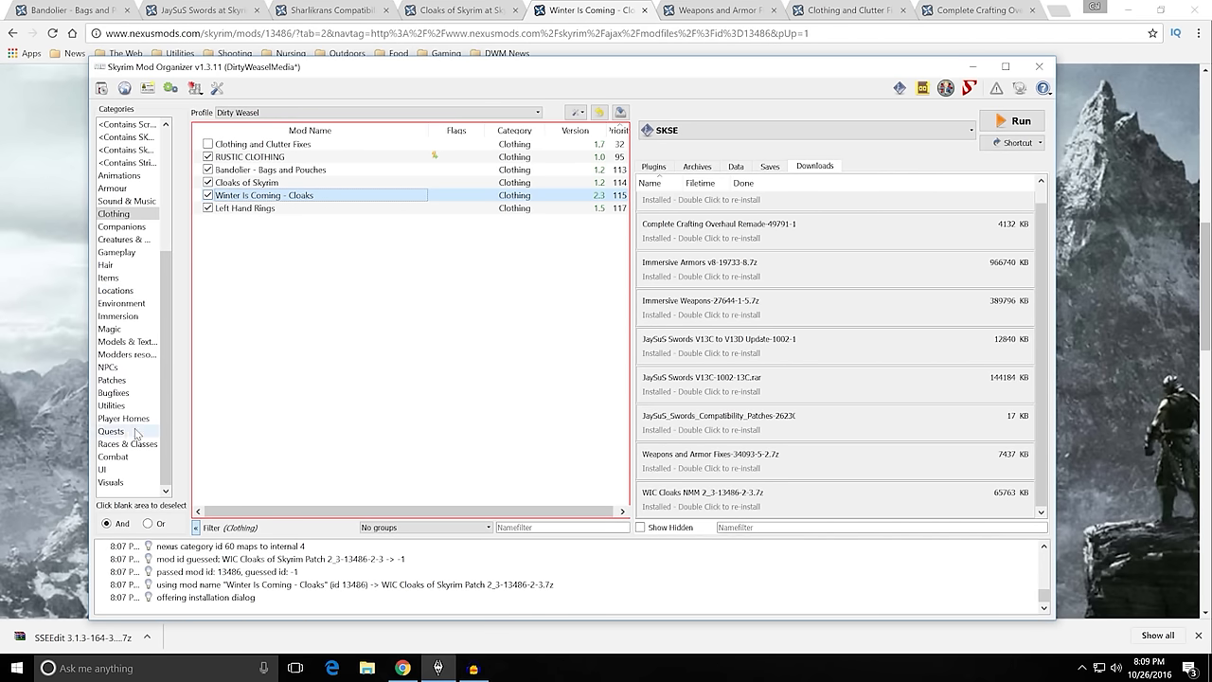
# Filter the mod list by the Items category and select JaySuS Swords.
pyautogui.moveTo(165, 376)
pyautogui.mouseDown()
pyautogui.moveTo(172, 367)
pyautogui.moveTo(172, 380)
pyautogui.mouseUp()
pyautogui.click(108, 290)
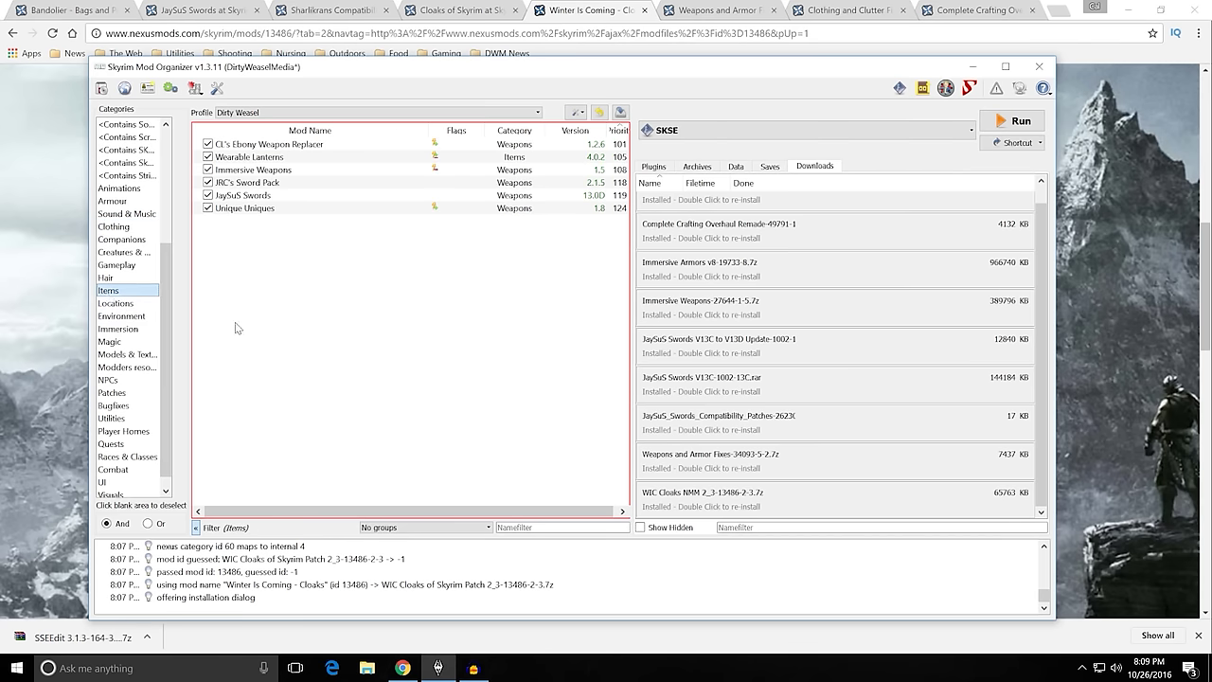
pyautogui.click(281, 196)
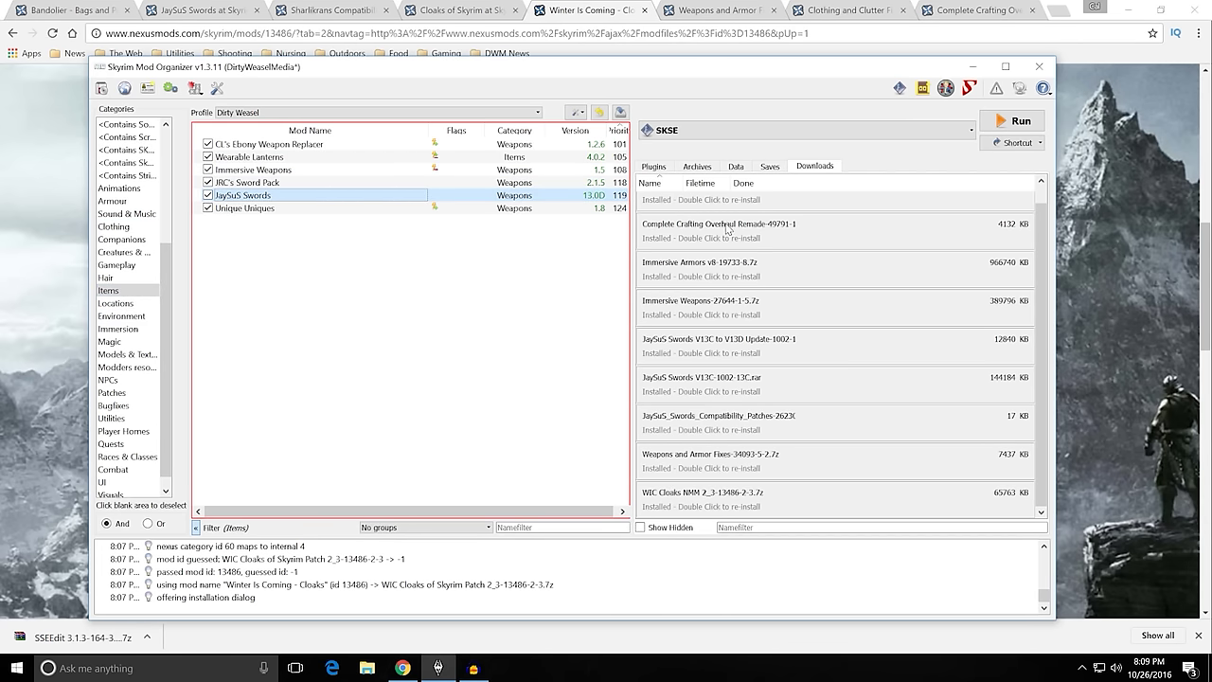
# Switch to Chrome and view the JaySuS Swords page, followed by the compatibility patches page listing JaySuS_Swords_Compatibility_Patches.
pyautogui.click(199, 11)
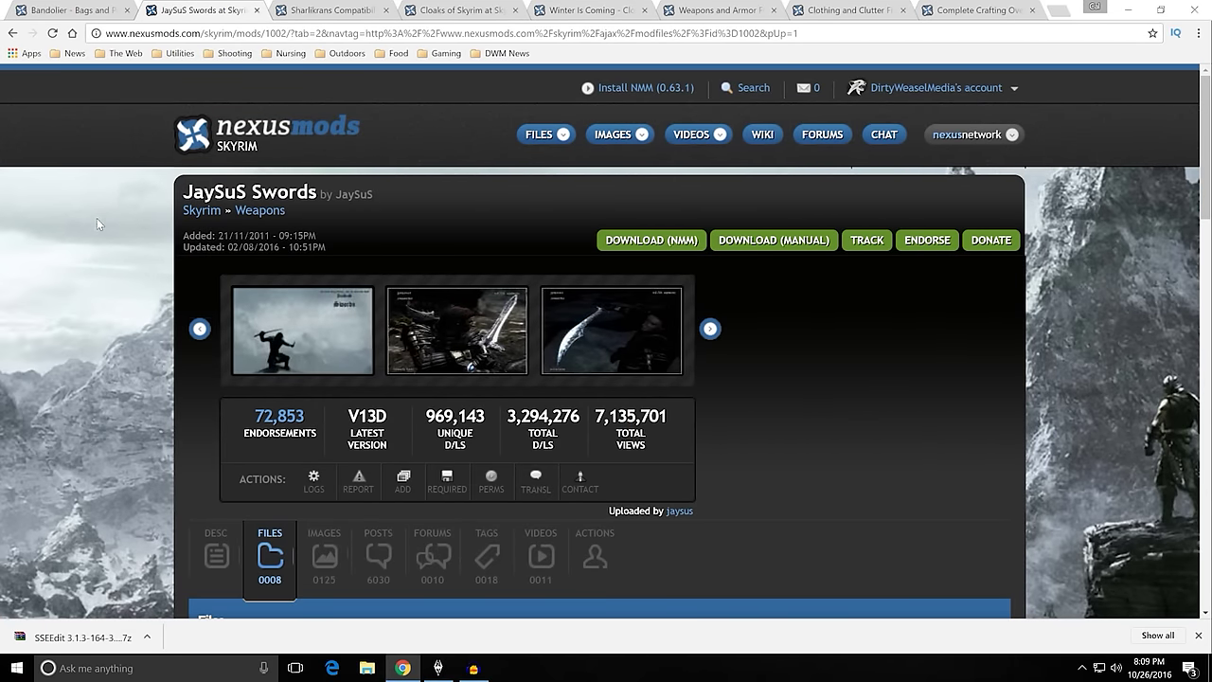
pyautogui.click(313, 12)
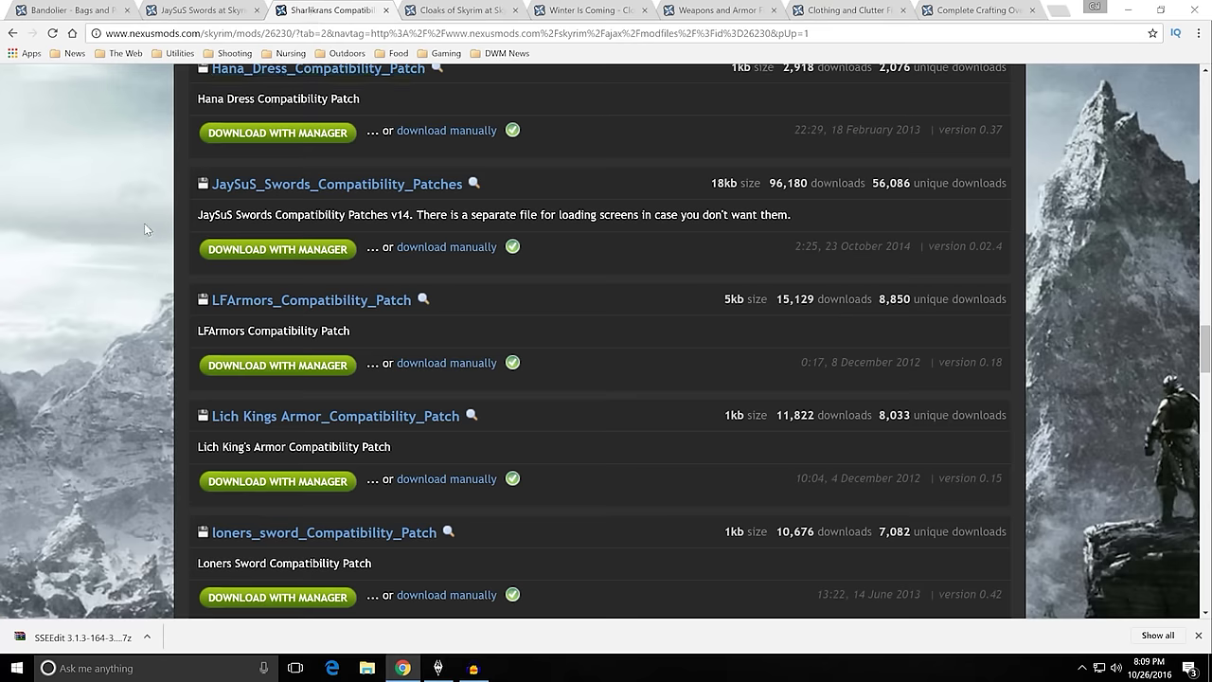
# Finish viewing the Sharlikrans Compatibility Patches page and return to the JaySuS Swords mod page.
pyautogui.scroll(20, 161, 251)
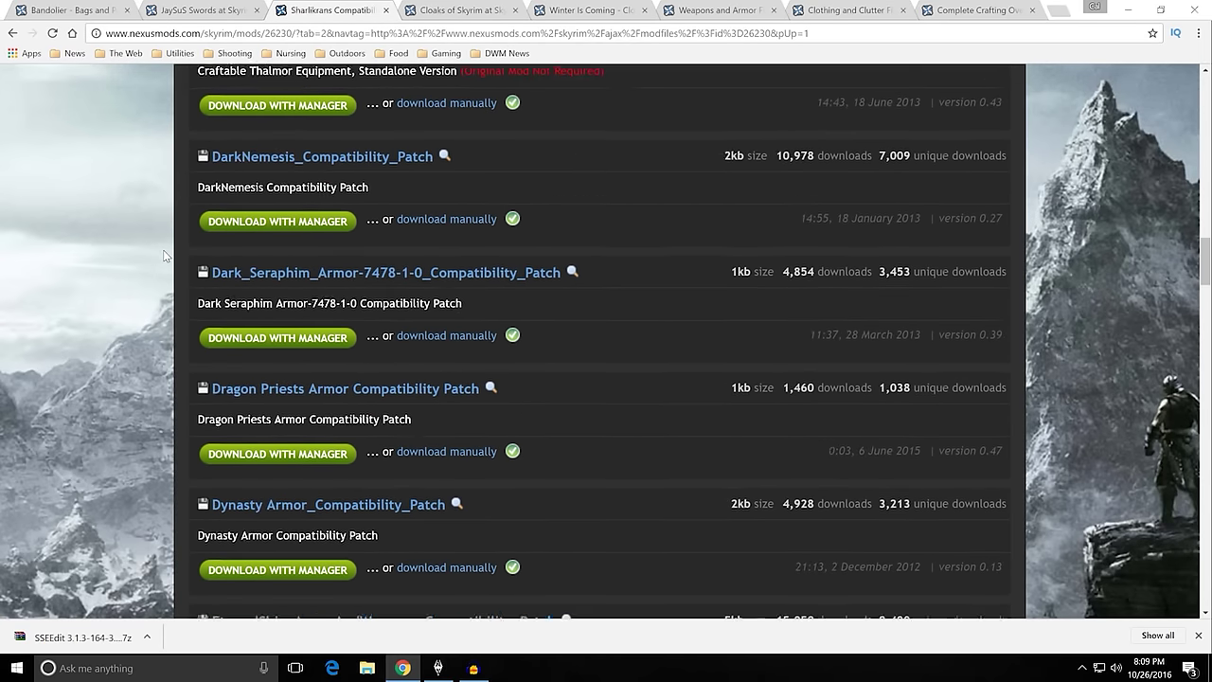
pyautogui.scroll(10, 165, 250)
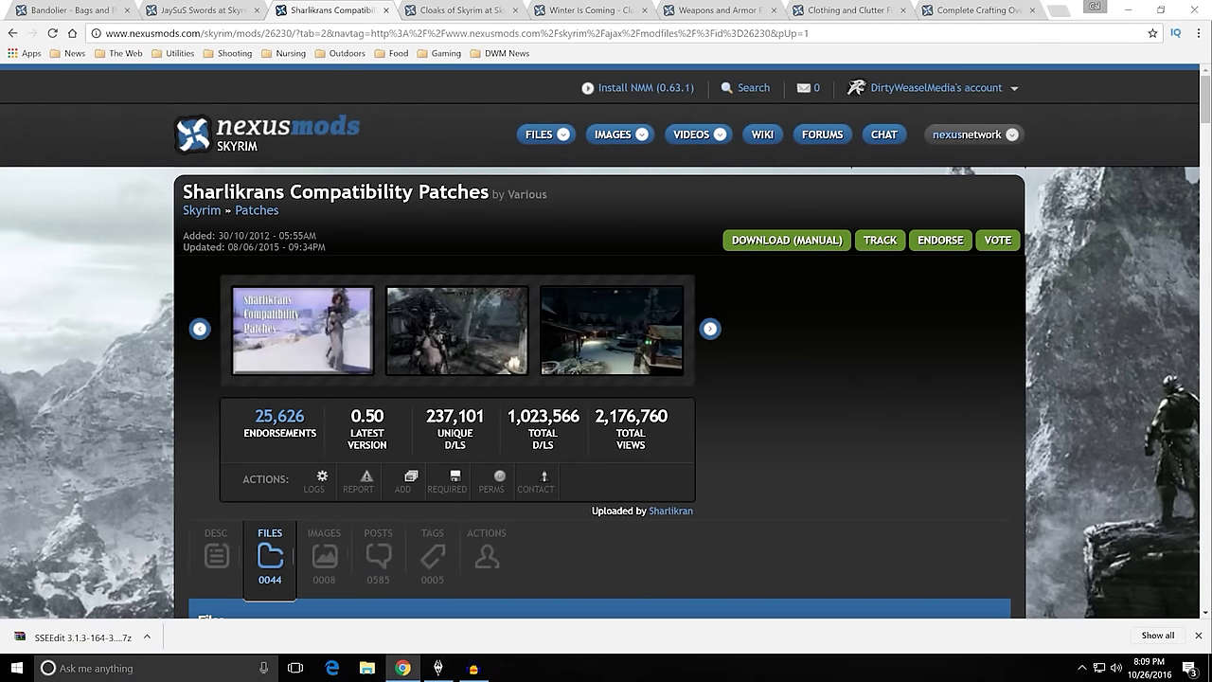
pyautogui.click(182, 13)
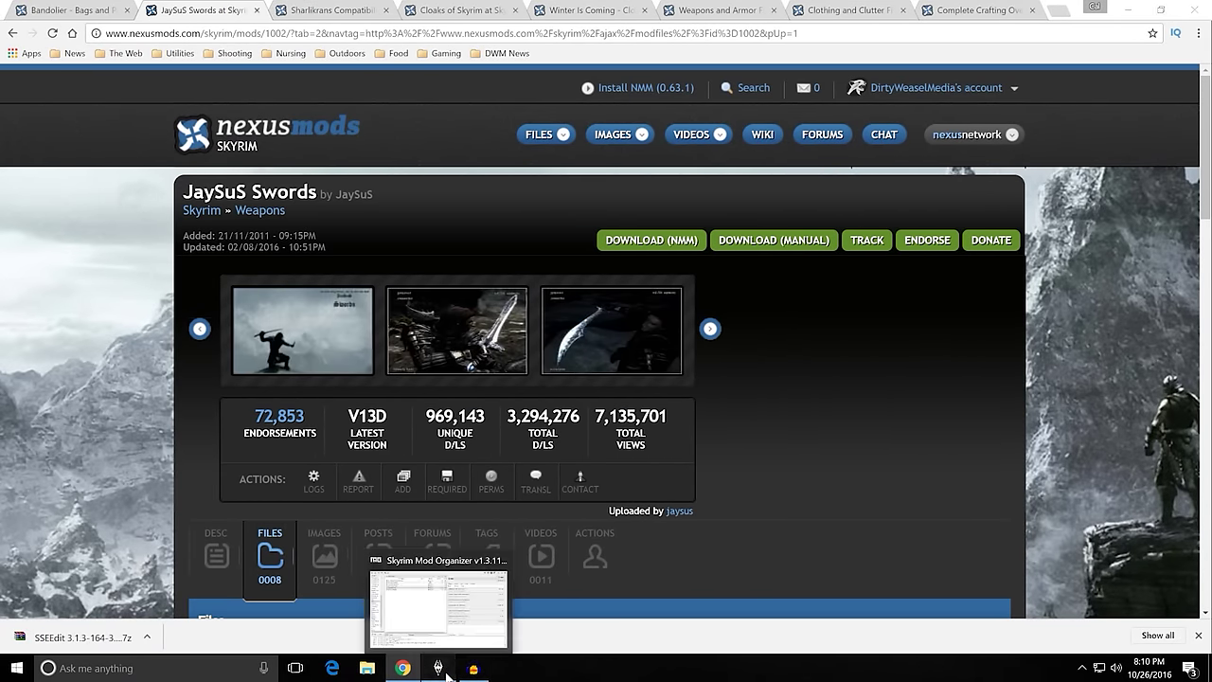
# Switch to Mod Organizer and try a manual install of JaySuS Swords V13C, excluding Jswords-Readme.txt and JSwords.esm, then cancel it.
pyautogui.click(471, 668)
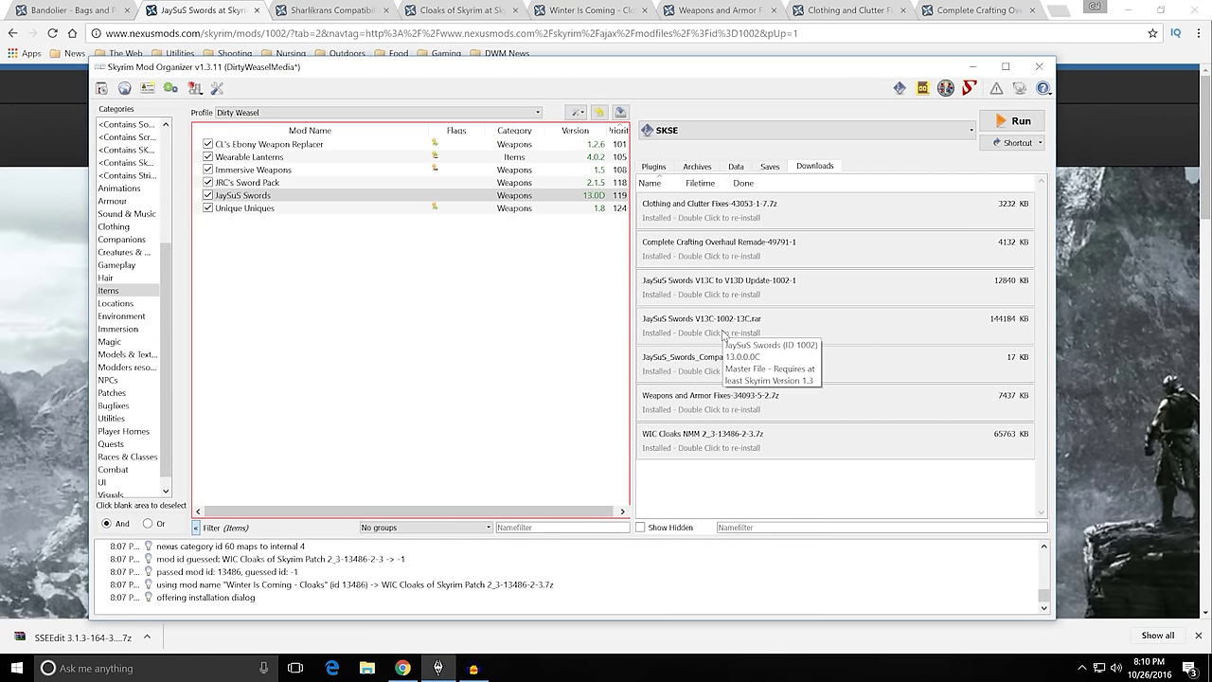
pyautogui.doubleClick(722, 333)
pyautogui.click(526, 362)
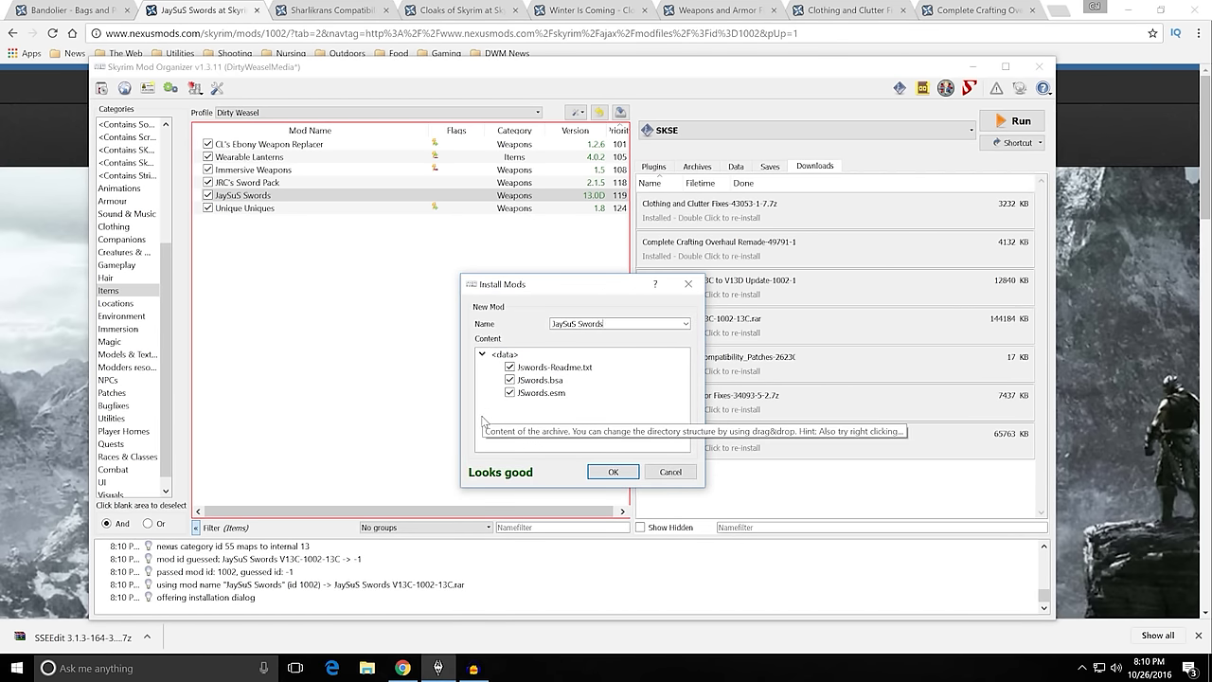
pyautogui.click(509, 366)
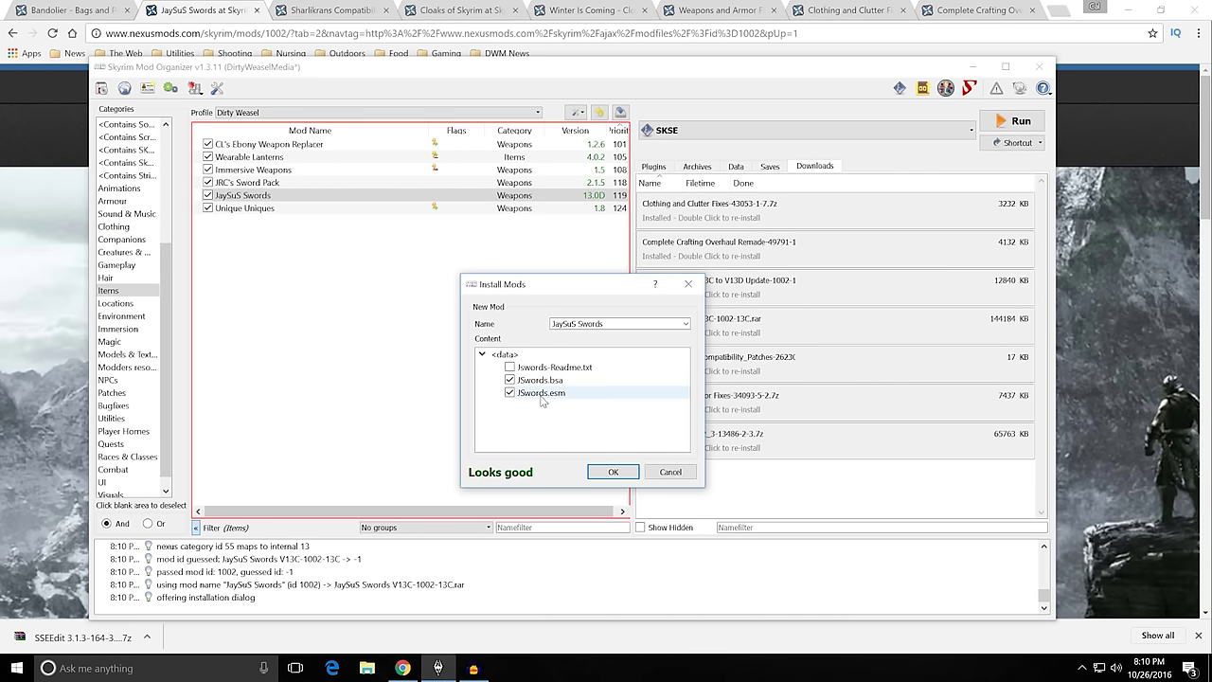
pyautogui.click(510, 393)
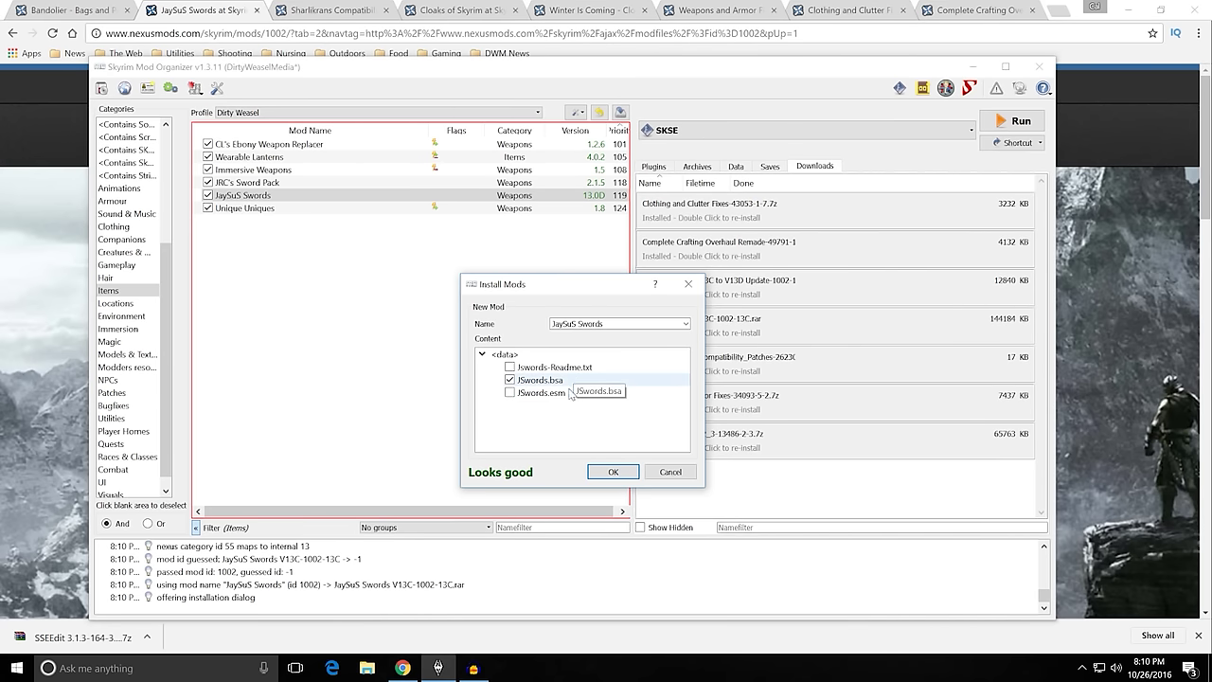
pyautogui.click(667, 474)
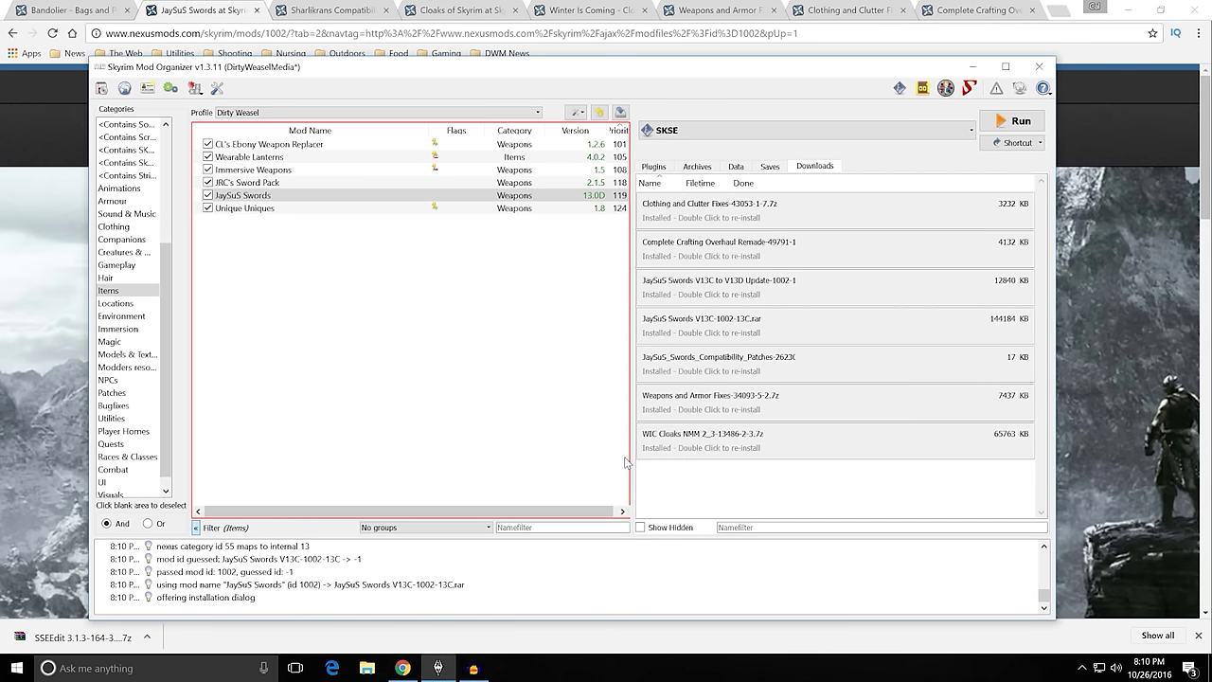
# Try a manual install of the JaySuS Swords V13C to V13D update with only meshes and textures, cancelling at the existing-mod choice.
pyautogui.doubleClick(696, 296)
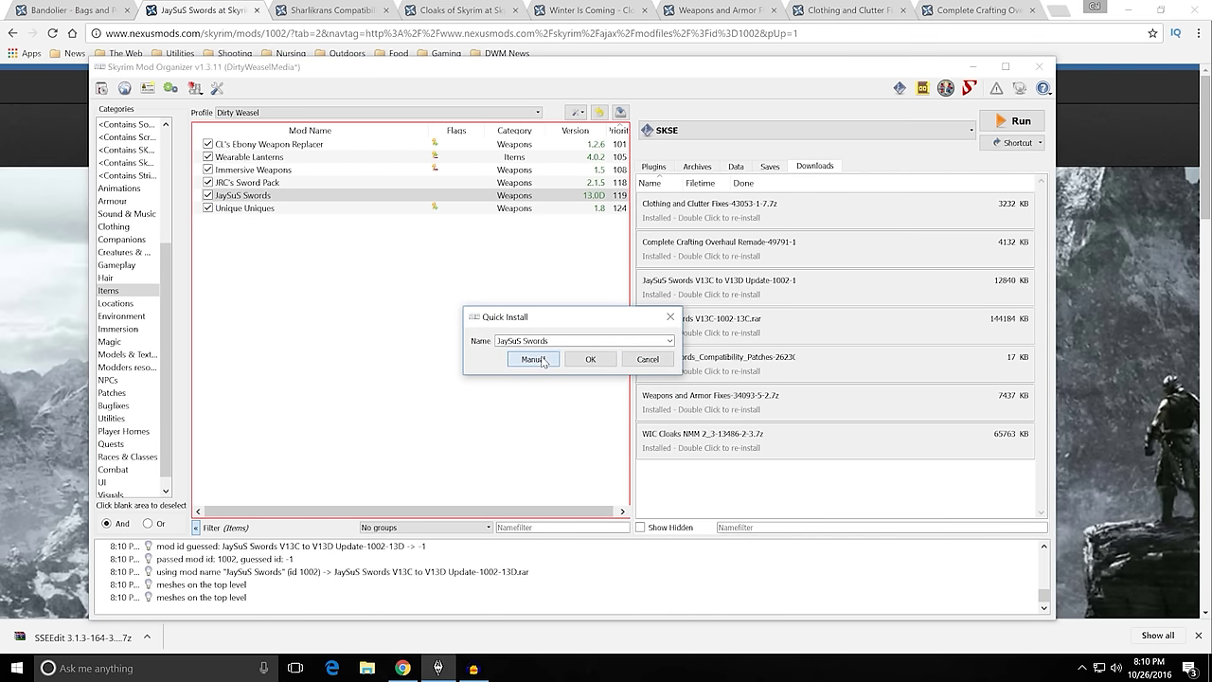
pyautogui.click(547, 359)
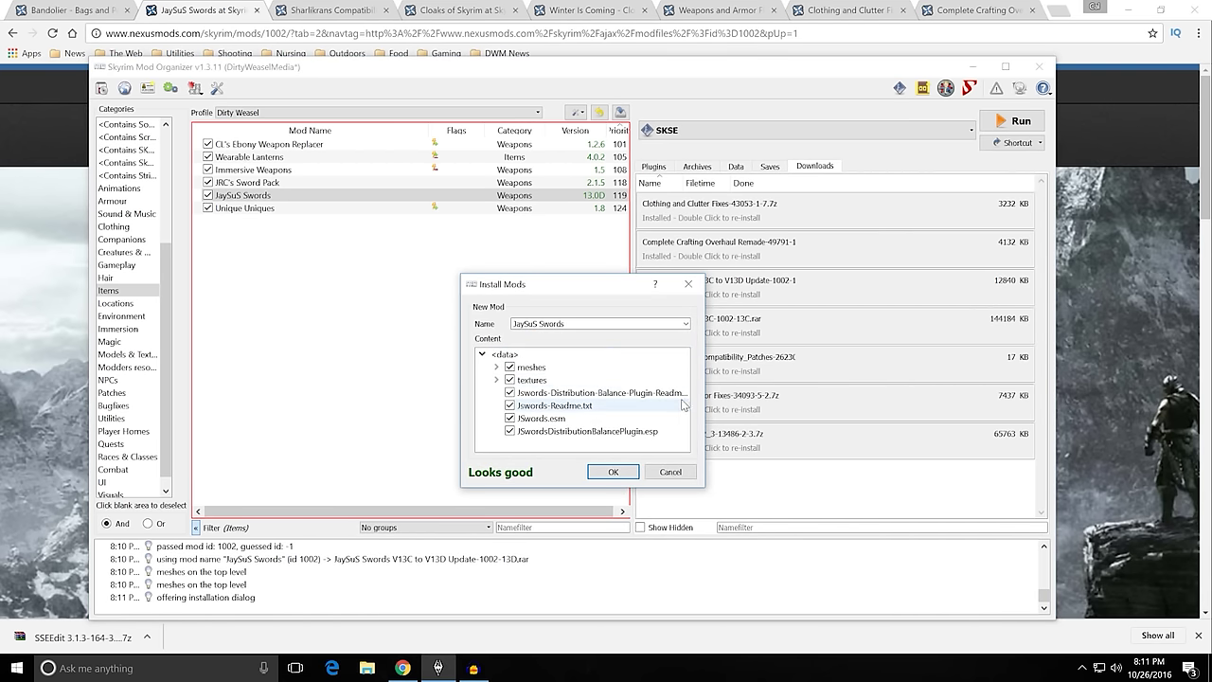
pyautogui.moveTo(704, 397); pyautogui.dragTo(820, 397)
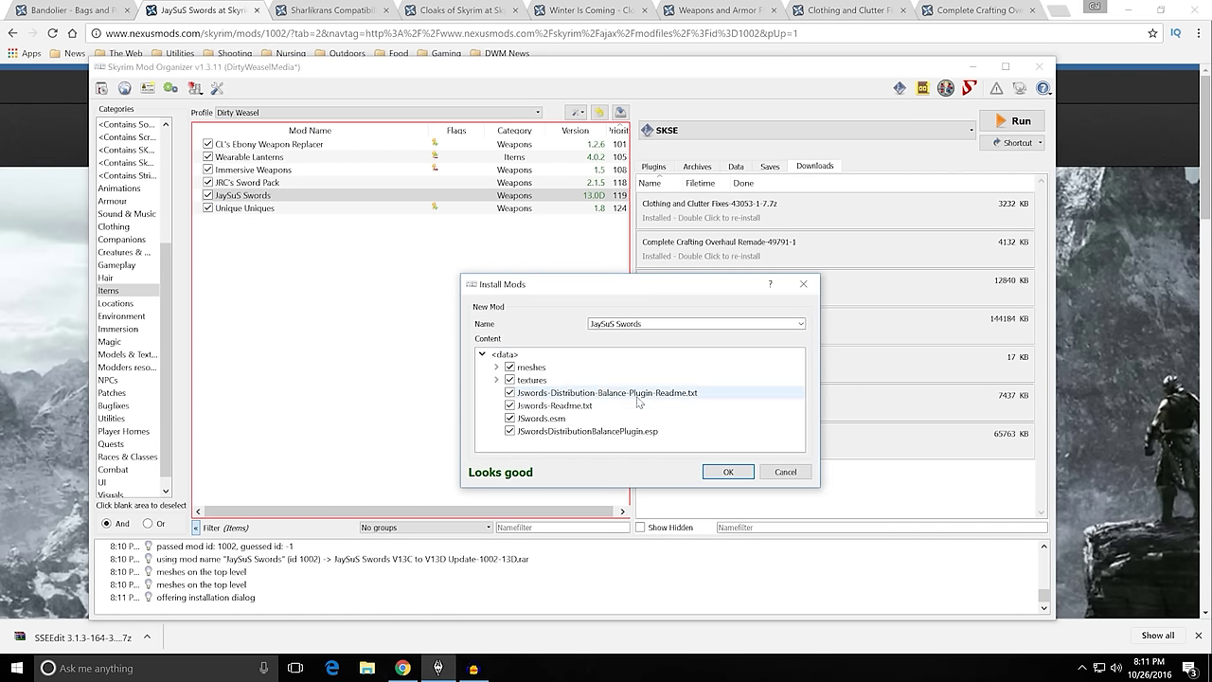
pyautogui.click(509, 393)
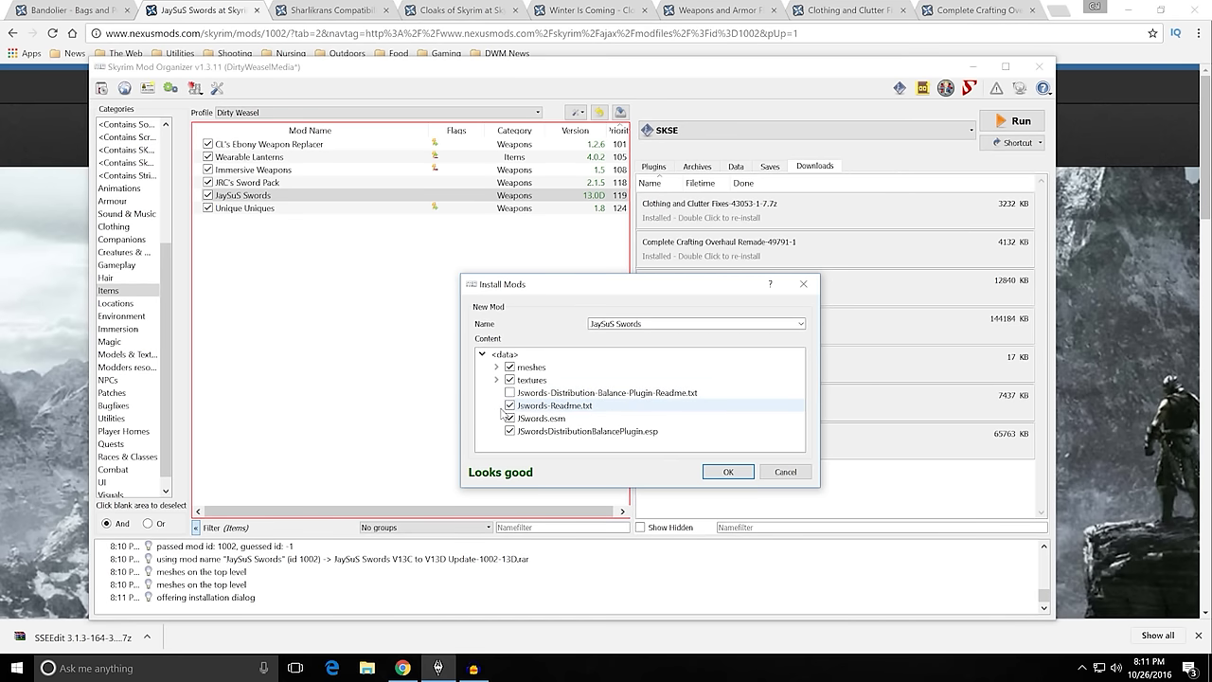
pyautogui.click(510, 406)
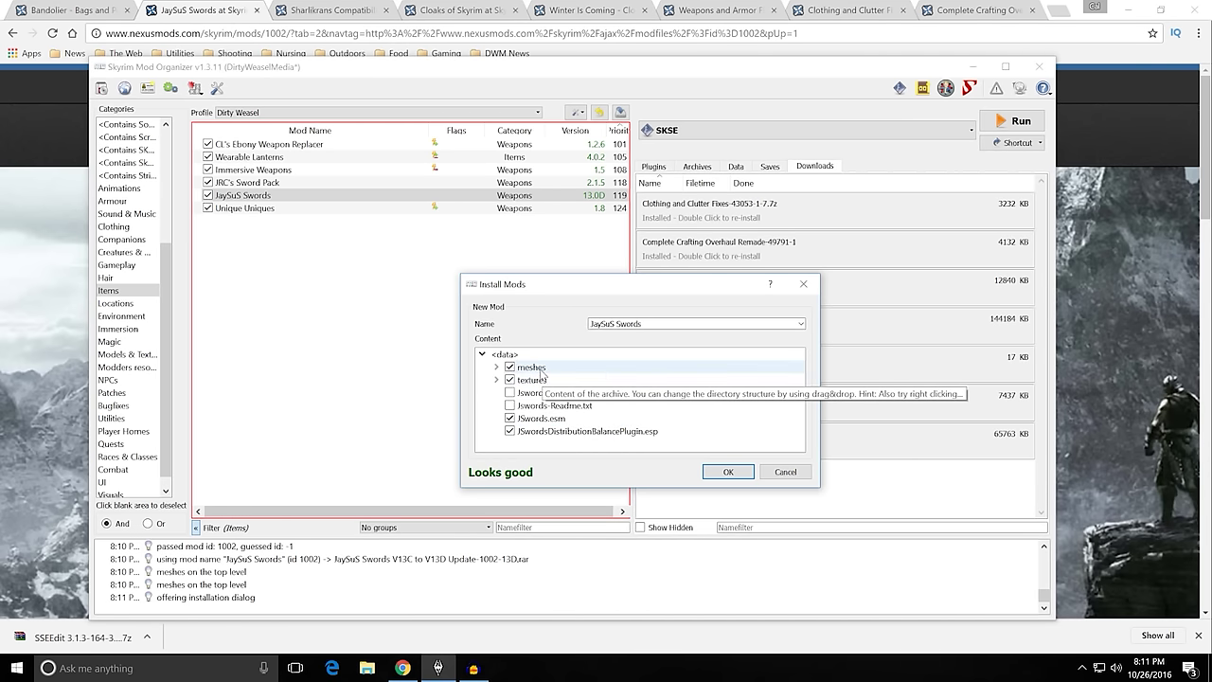
pyautogui.click(510, 418)
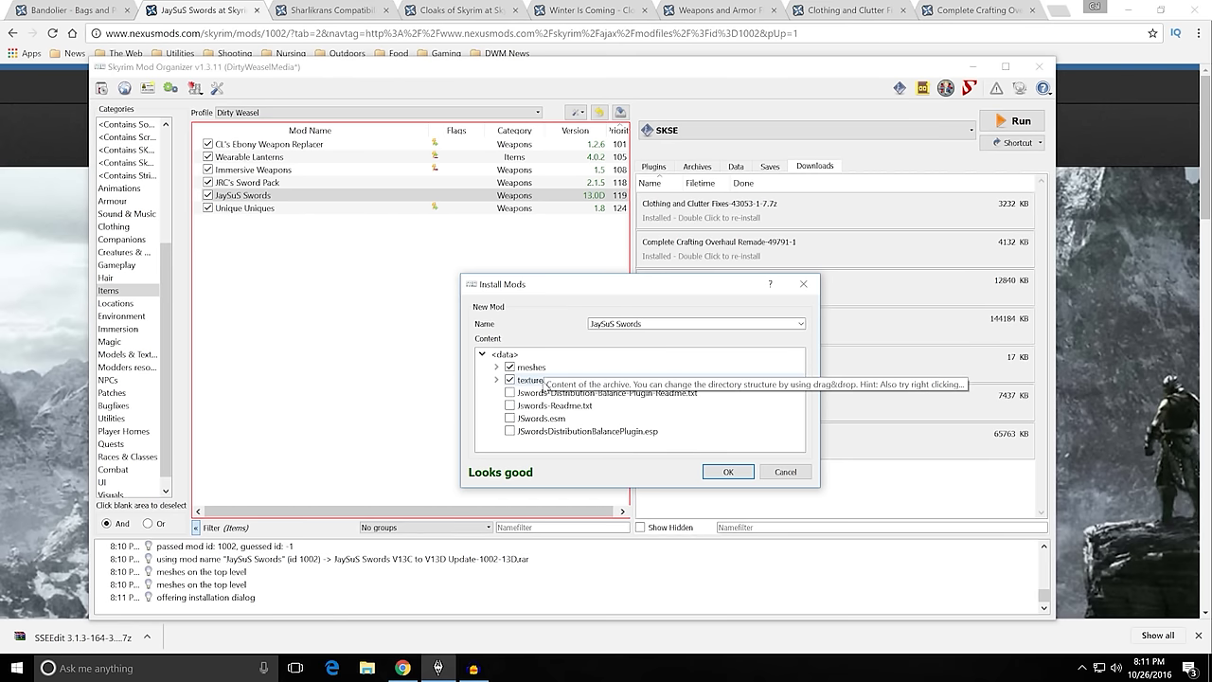
pyautogui.click(724, 472)
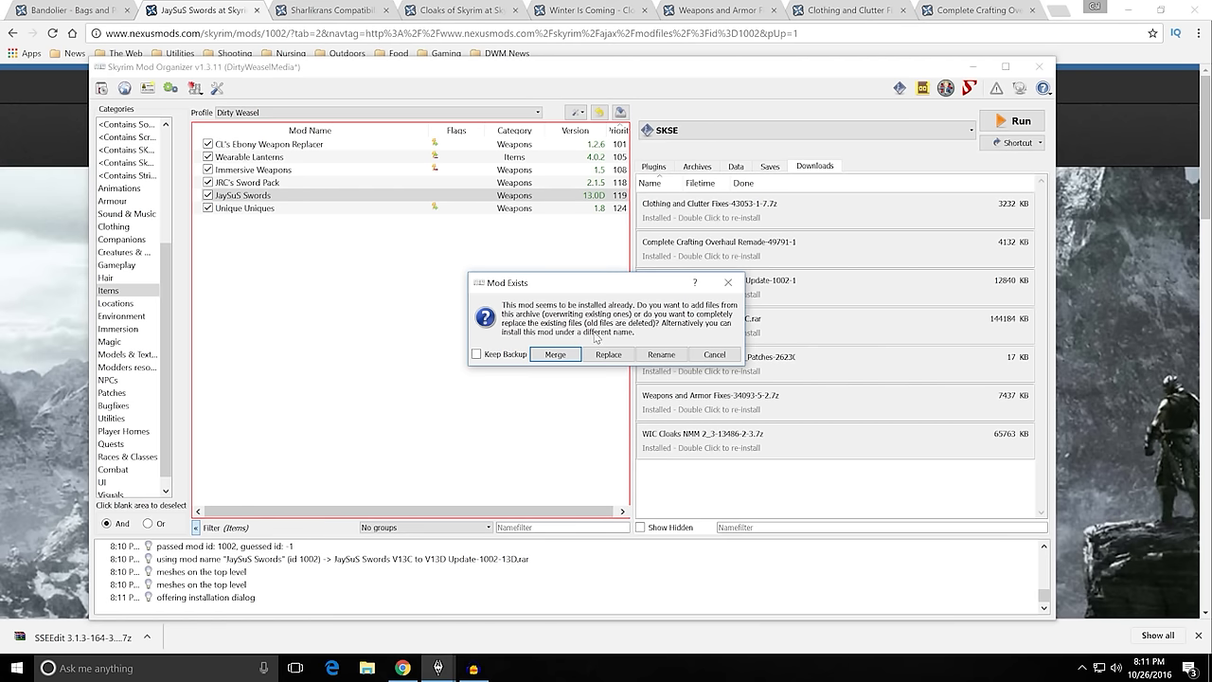
pyautogui.click(715, 354)
# Check the optional ESPs of the installed JaySuS Swords mod.
pyautogui.doubleClick(306, 196)
pyautogui.click(583, 254)
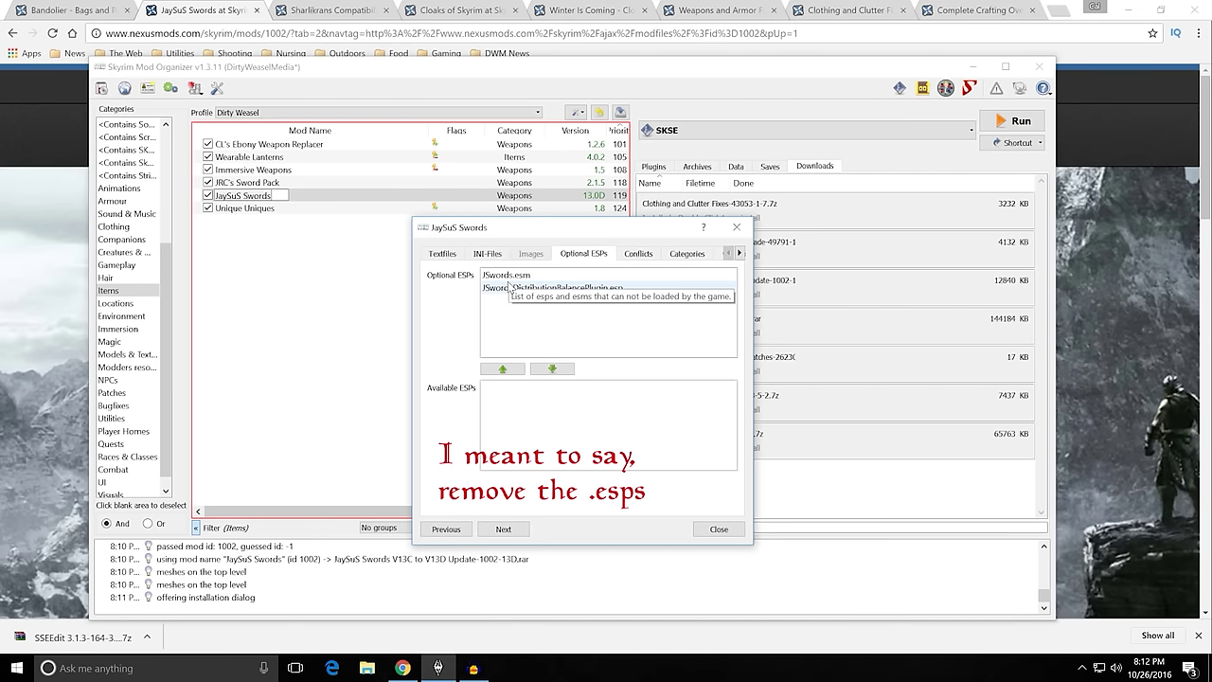
pyautogui.click(717, 530)
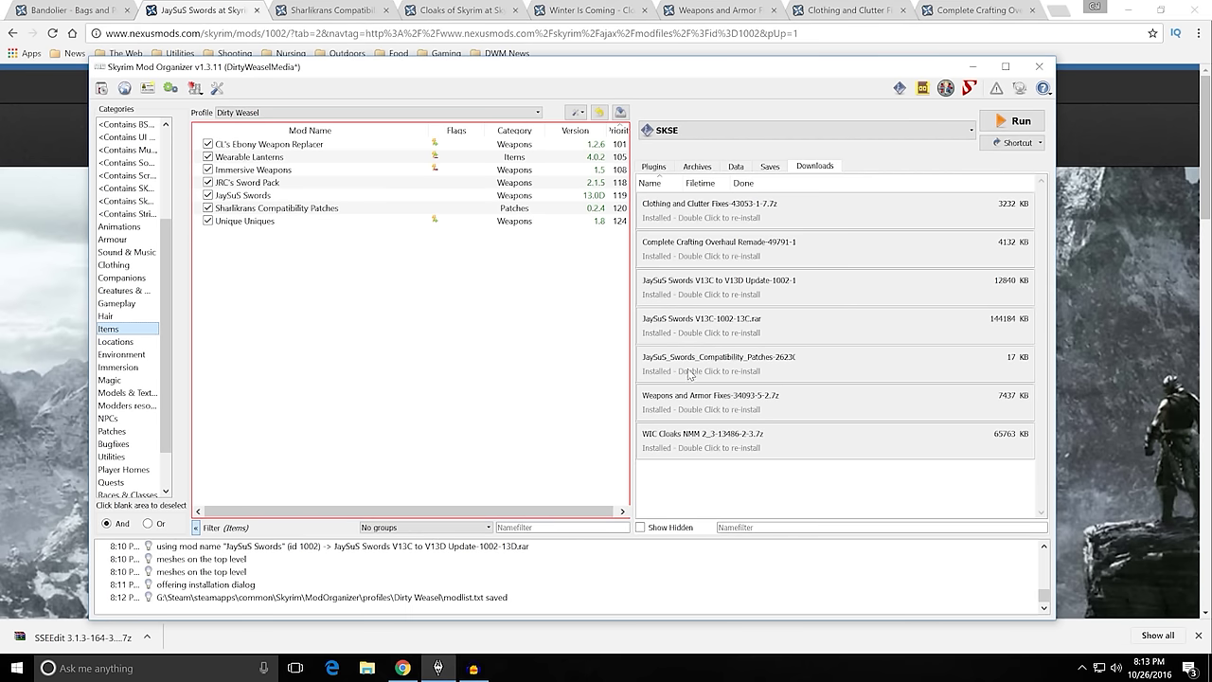
# Try a manual install of JaySuS_Swords_Compatibility_Patches without JSwords_Load_Screens.esp, keeping the name Sharlikrans Compatibility Patches, then cancel it.
pyautogui.moveTo(694, 371)
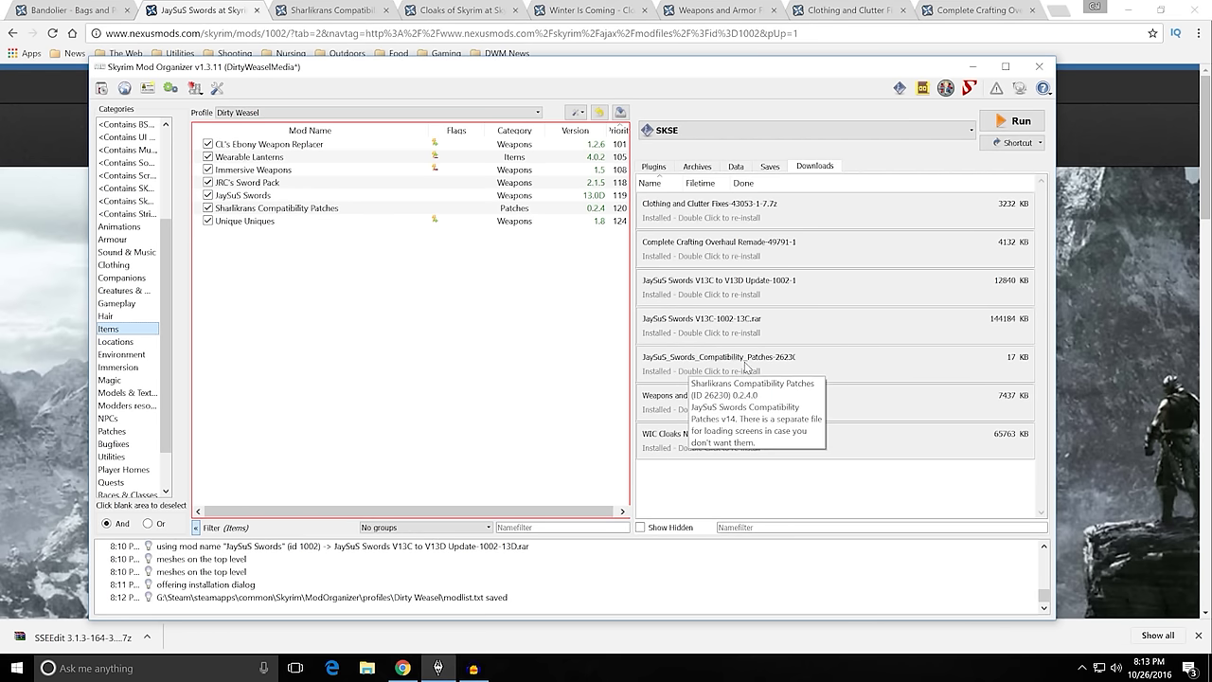
pyautogui.doubleClick(745, 366)
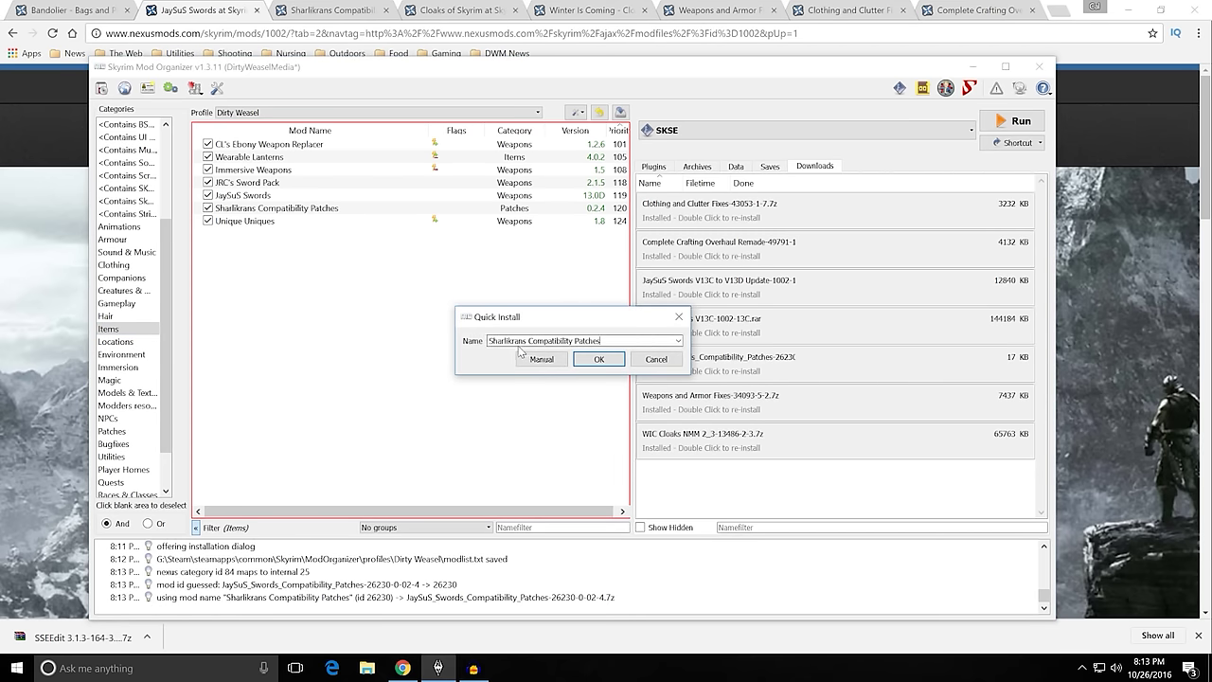
pyautogui.click(529, 360)
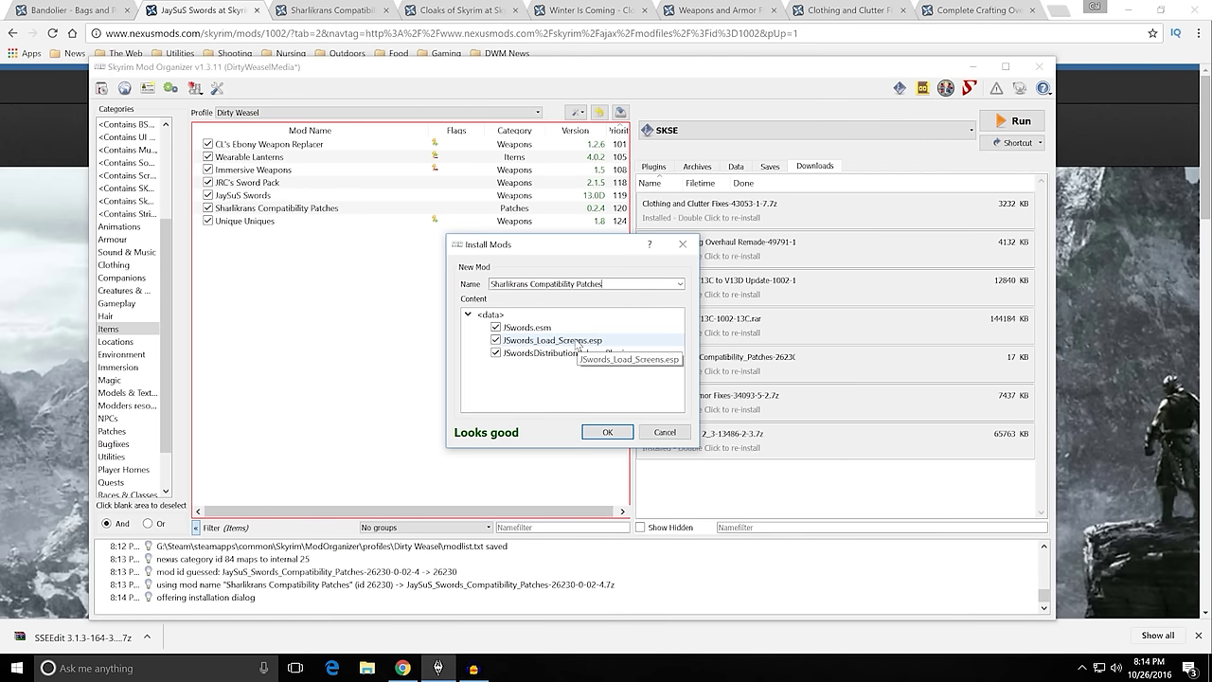
pyautogui.click(496, 340)
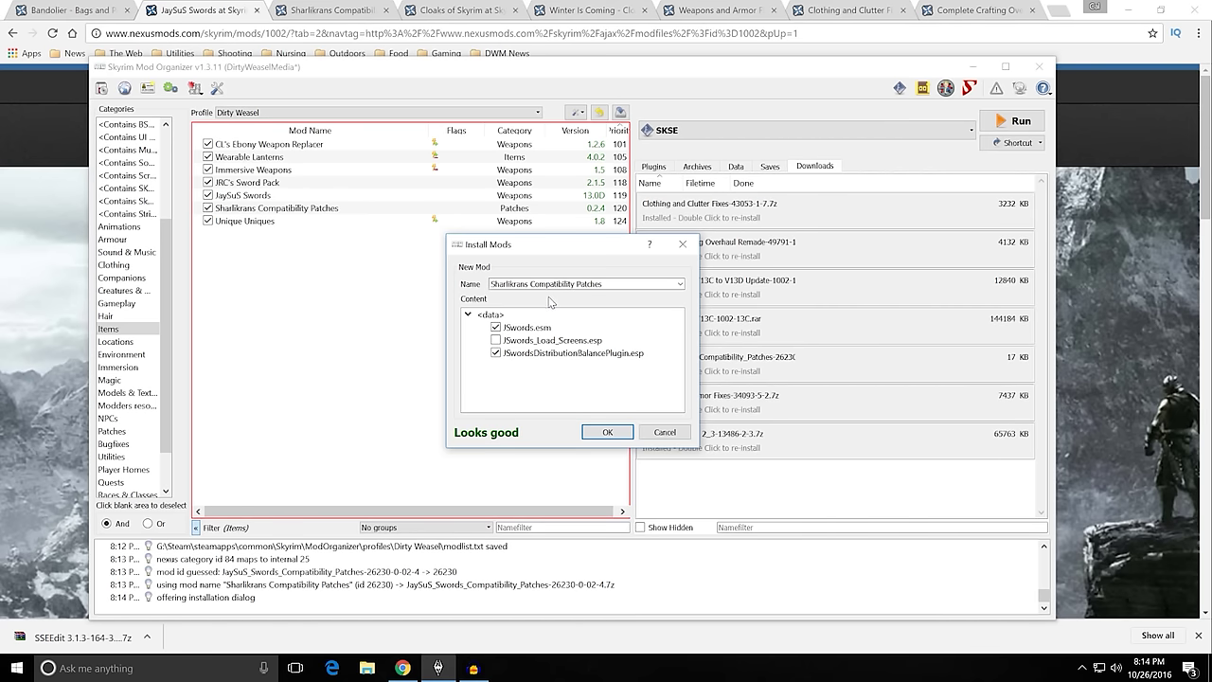
pyautogui.click(680, 284)
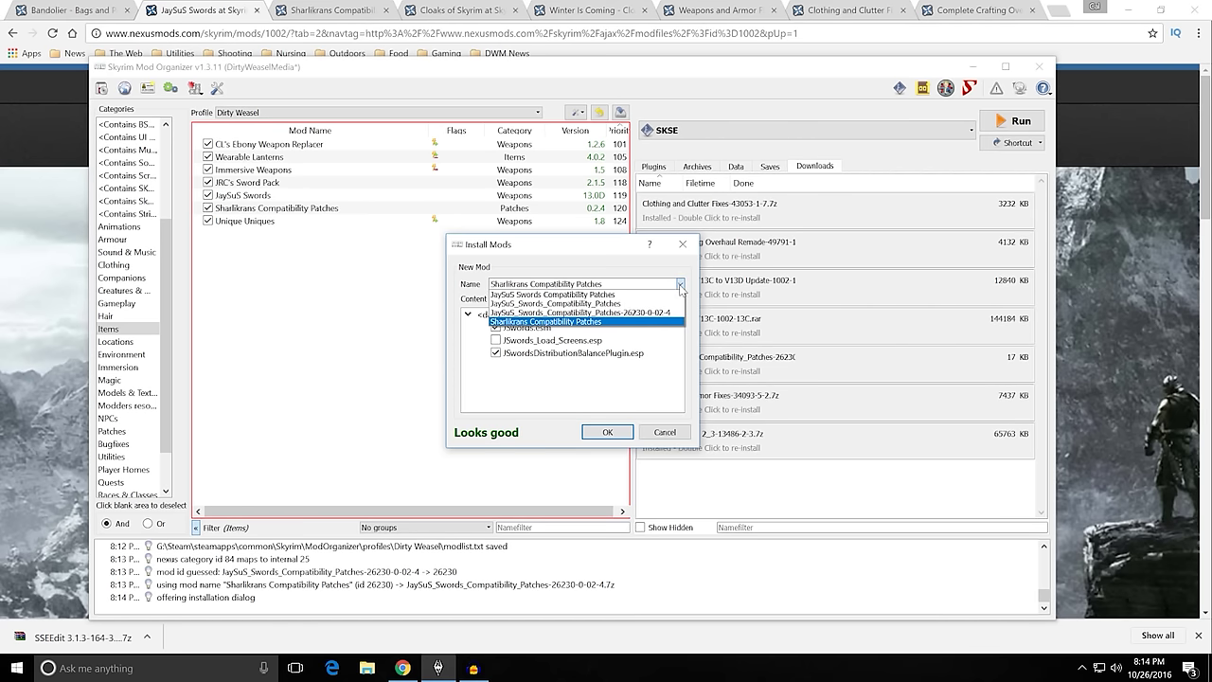
pyautogui.click(621, 284)
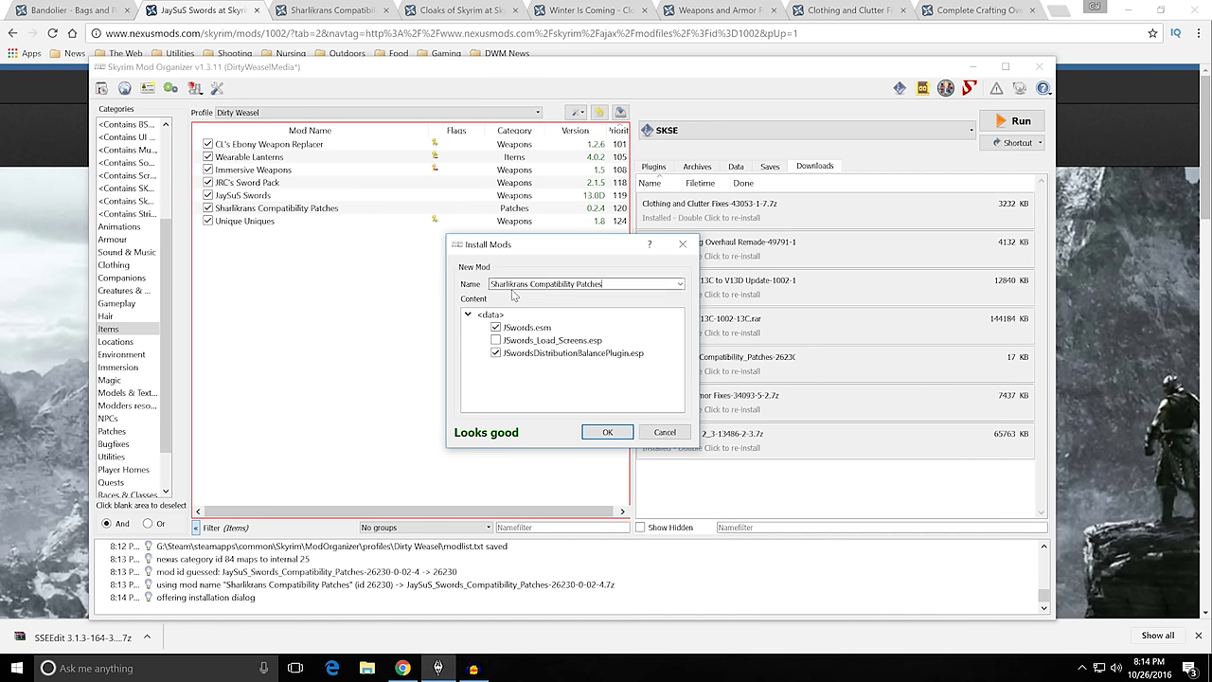
pyautogui.click(566, 284)
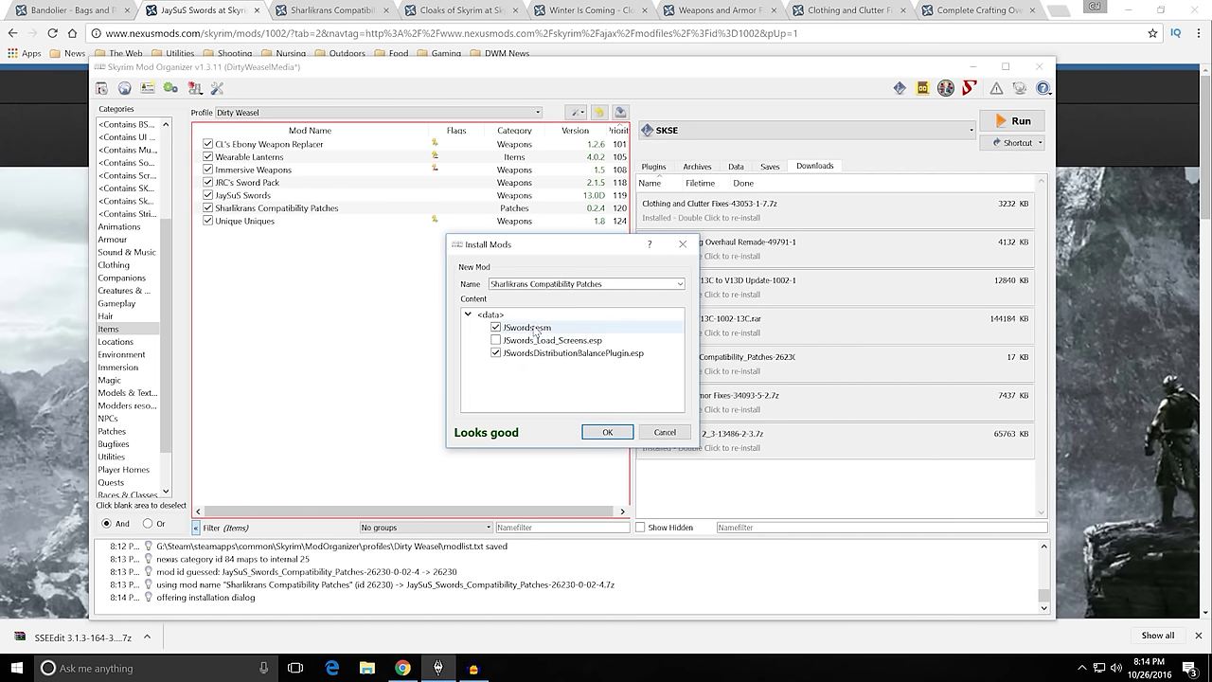
pyautogui.click(598, 434)
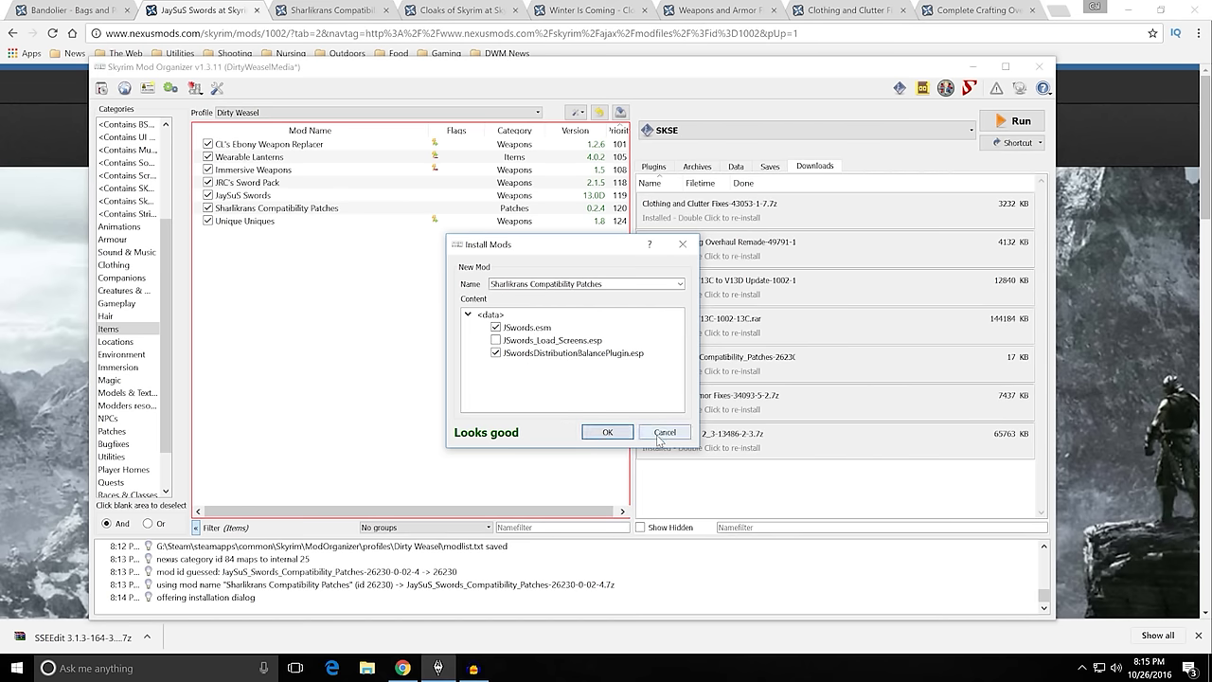
# Compare the optional and available ESPs of JaySuS Swords with those of Sharlikrans Compatibility Patches.
pyautogui.doubleClick(270, 195)
pyautogui.click(579, 253)
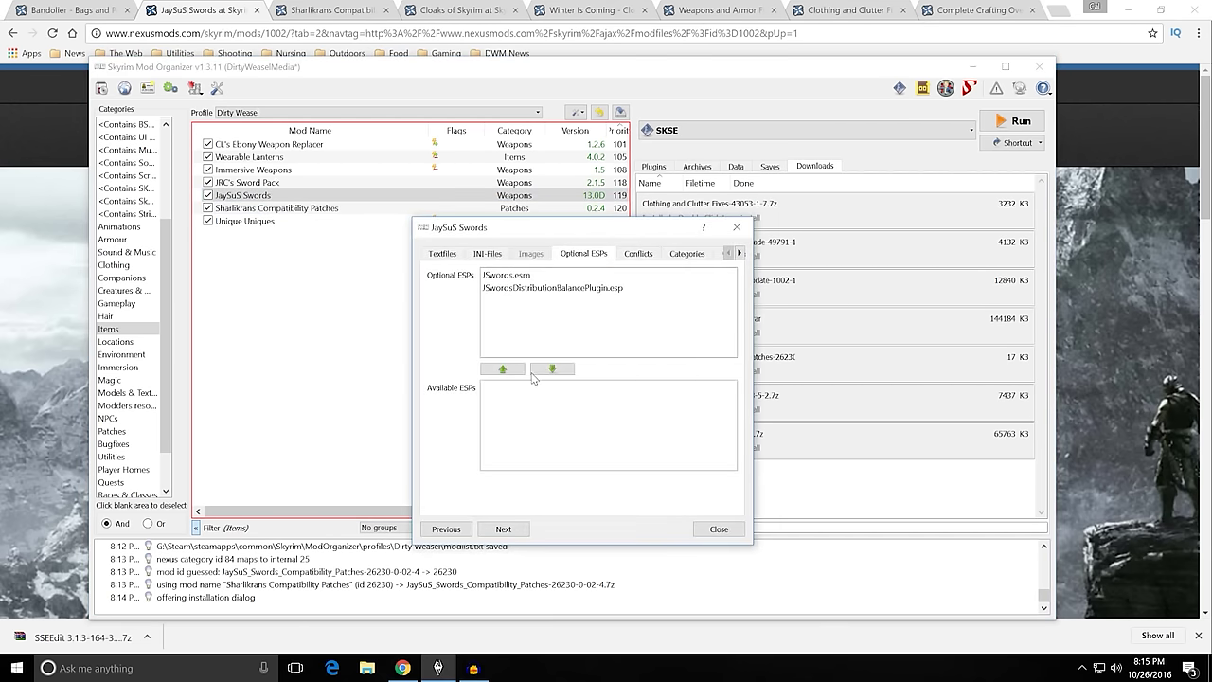
pyautogui.click(719, 529)
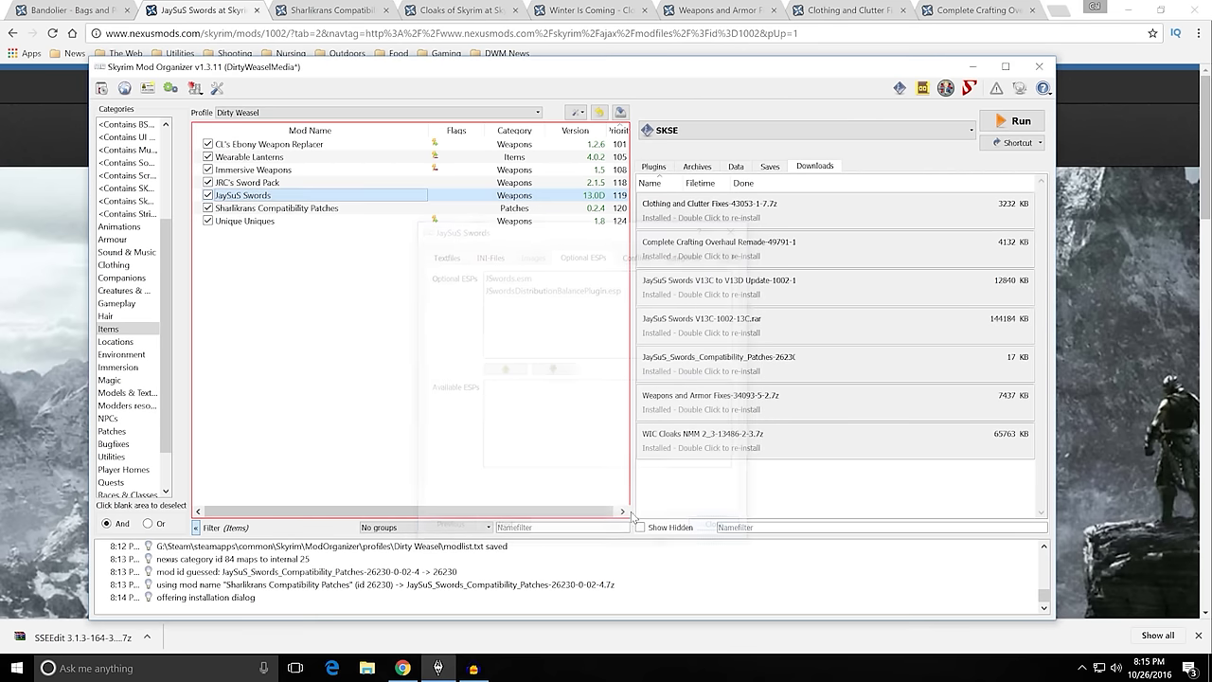
pyautogui.doubleClick(331, 208)
pyautogui.click(580, 253)
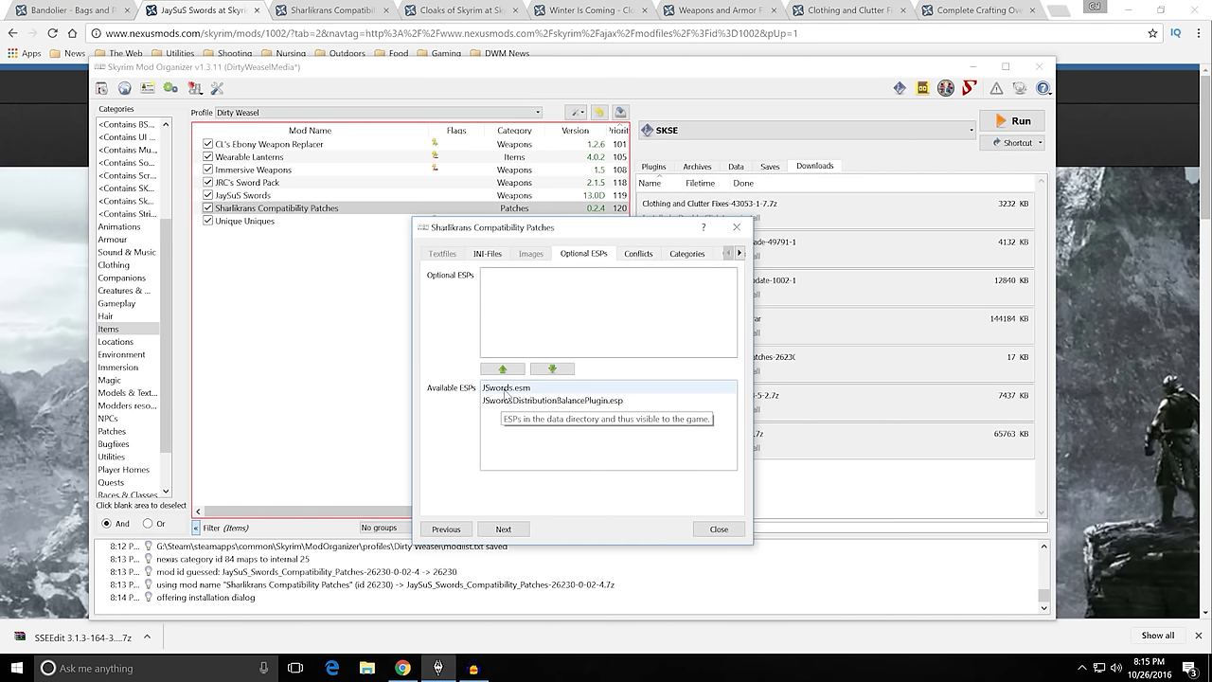
pyautogui.press('Escape')
# Recheck where JSwords.esm and JSwordsDistributionBalancePlugin.esp are listed in JaySuS Swords and in Sharlikrans Compatibility Patches.
pyautogui.click(269, 195)
pyautogui.doubleClick(269, 195)
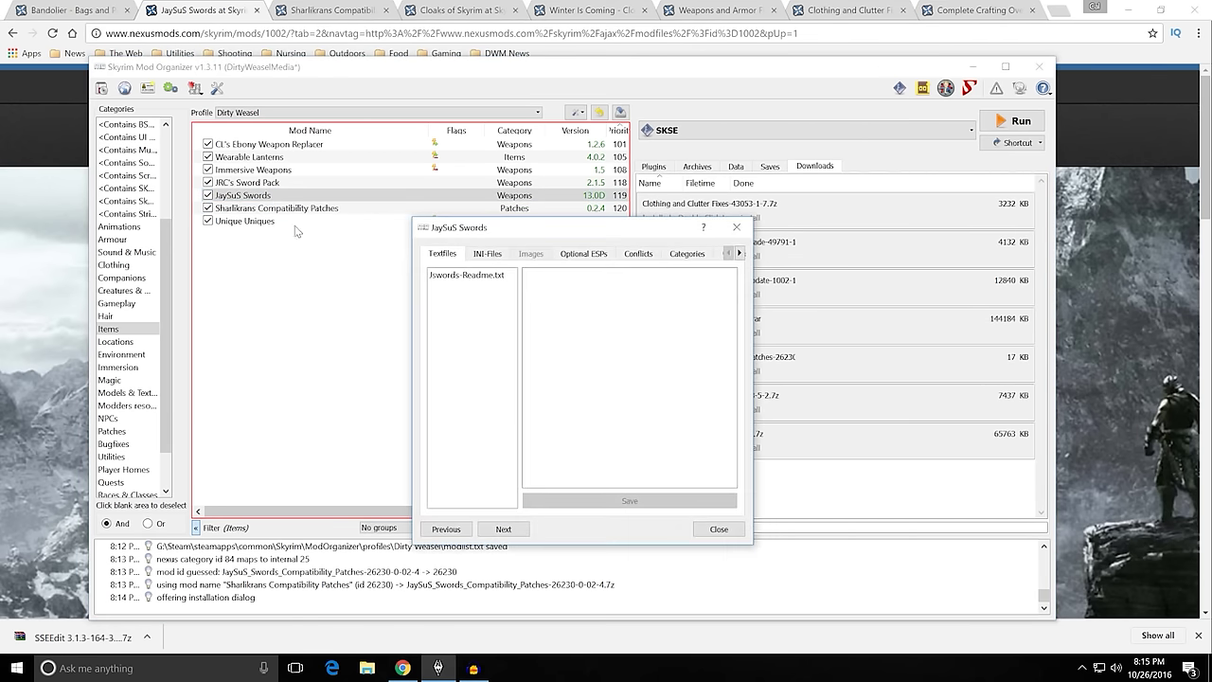
pyautogui.click(580, 253)
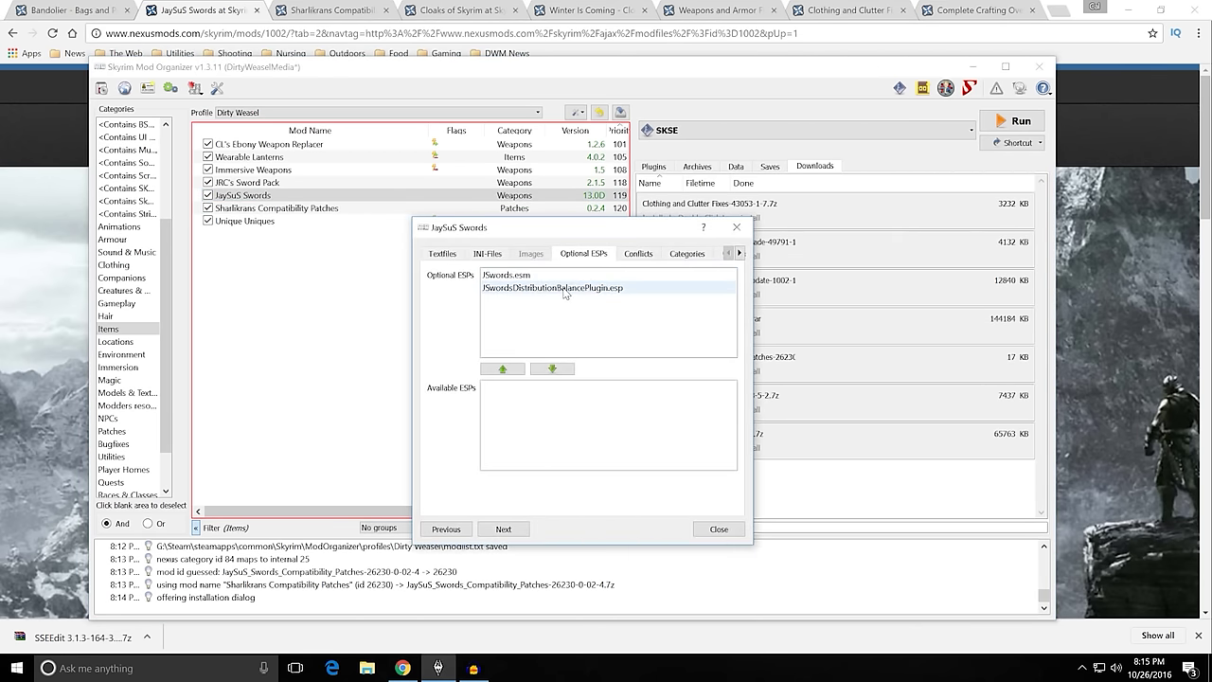
pyautogui.click(721, 529)
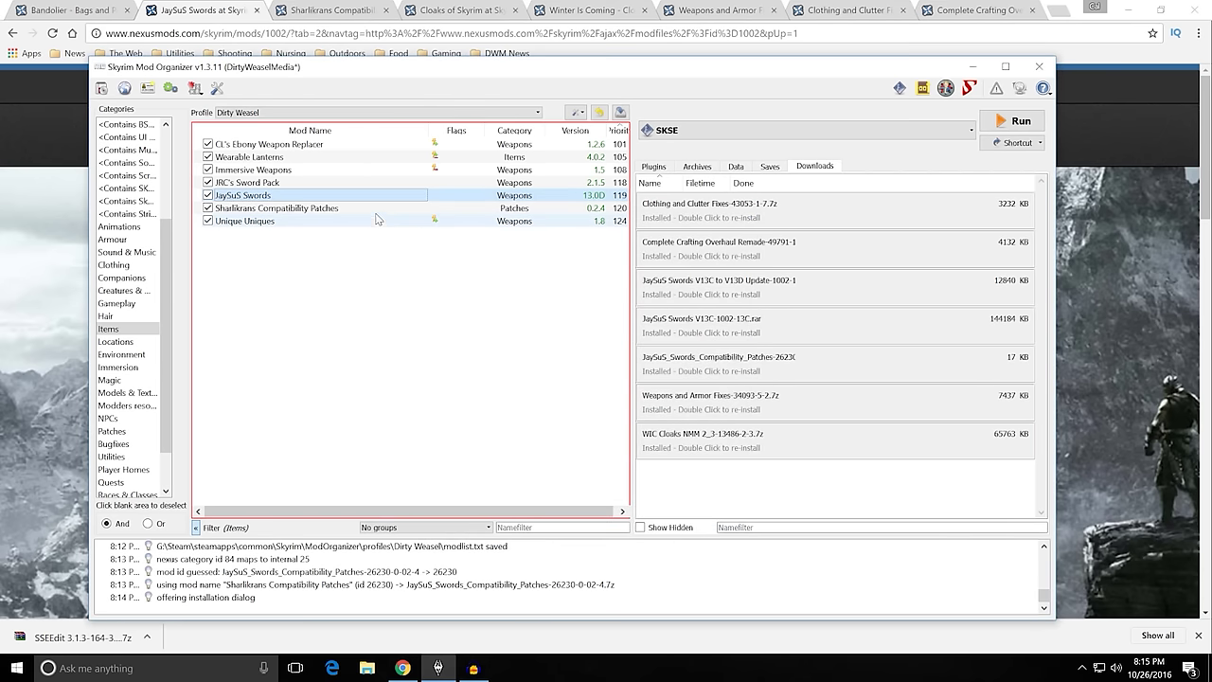
pyautogui.doubleClick(436, 208)
pyautogui.click(571, 254)
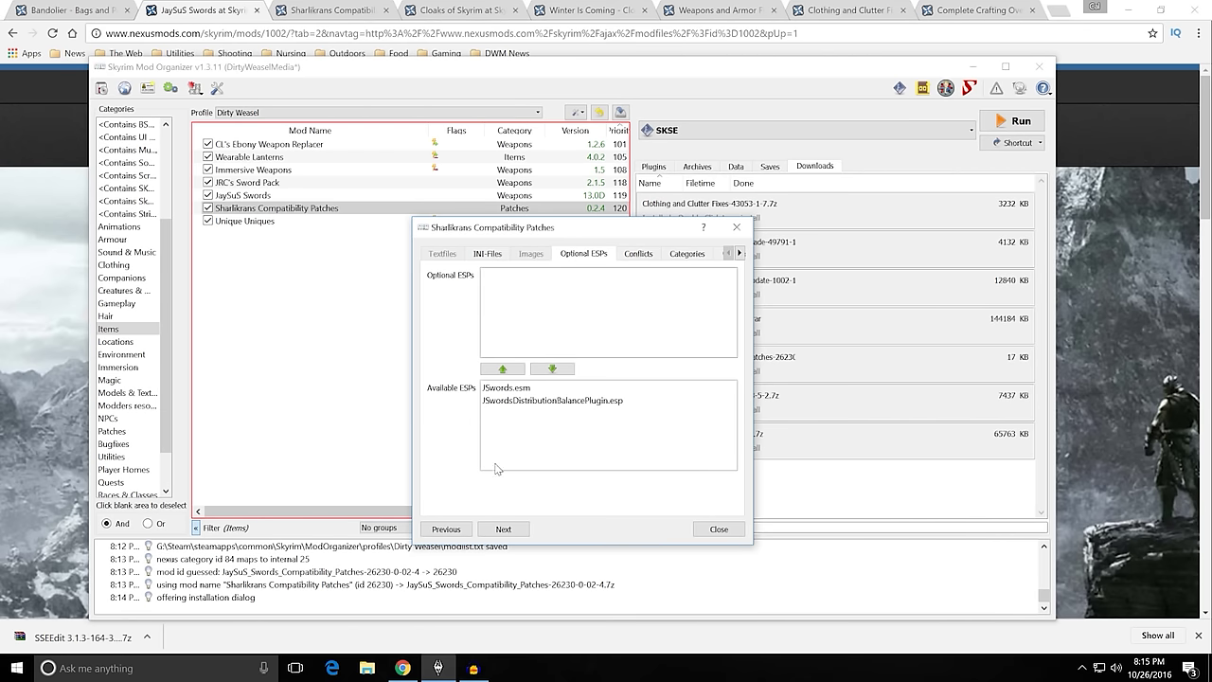
pyautogui.click(719, 528)
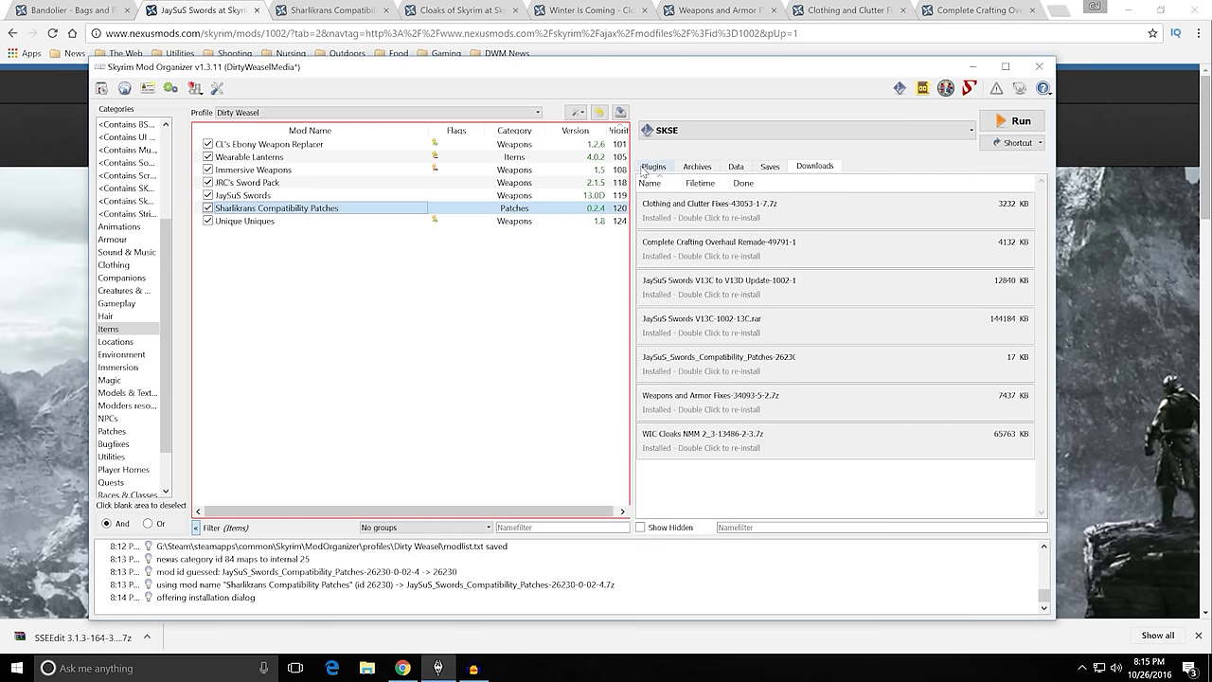
# Show the plugin load list and sort it by name.
pyautogui.click(651, 166)
pyautogui.scroll(-7, 778, 299)
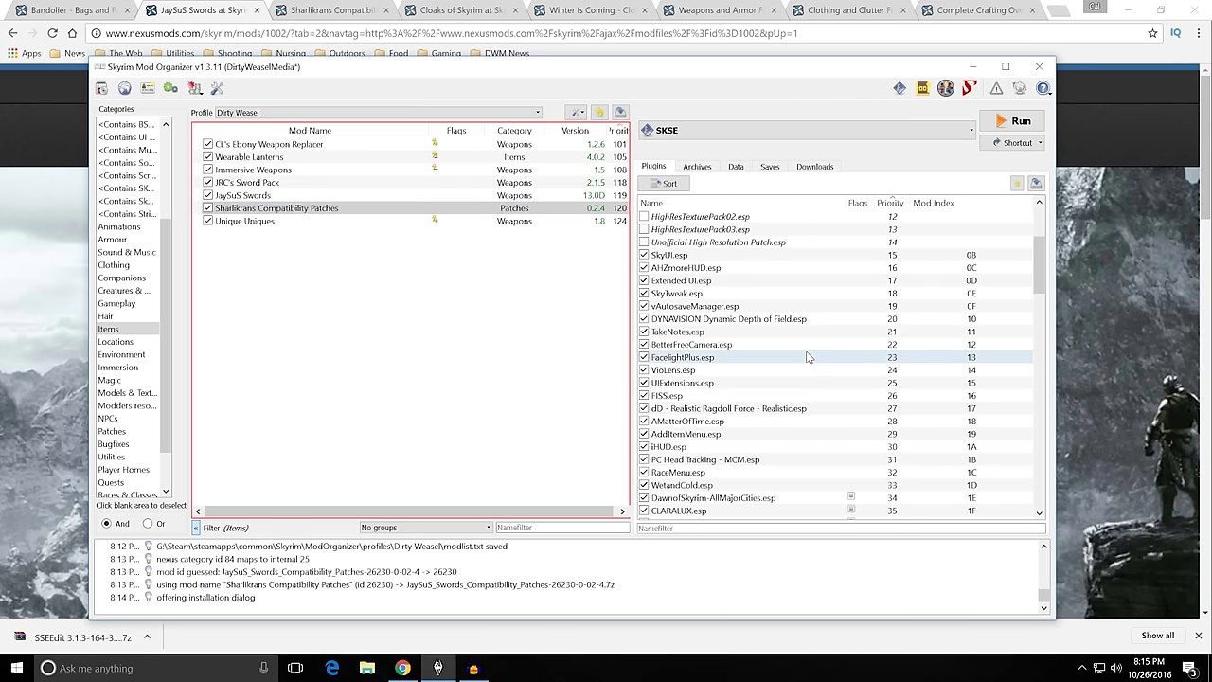
pyautogui.click(742, 203)
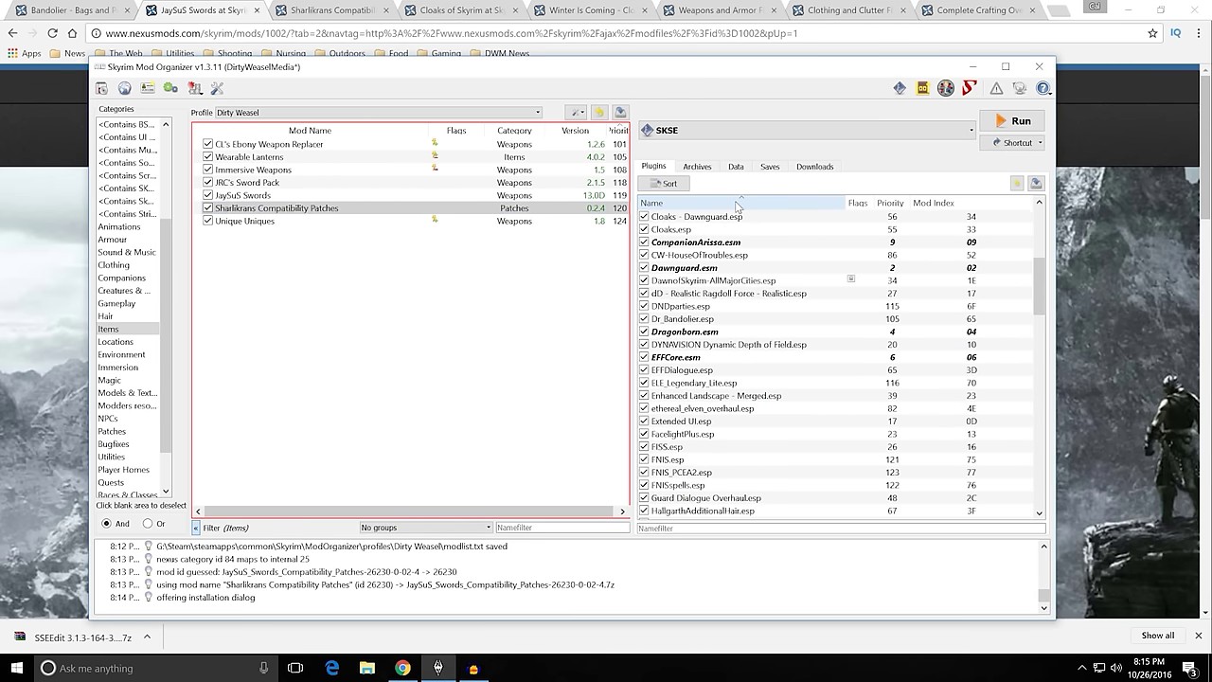
# Locate the JSwords plugins in the load list, and look up the JaySuS Swords BSA among the managed archives.
pyautogui.scroll(-10, 745, 348)
pyautogui.moveTo(725, 360)
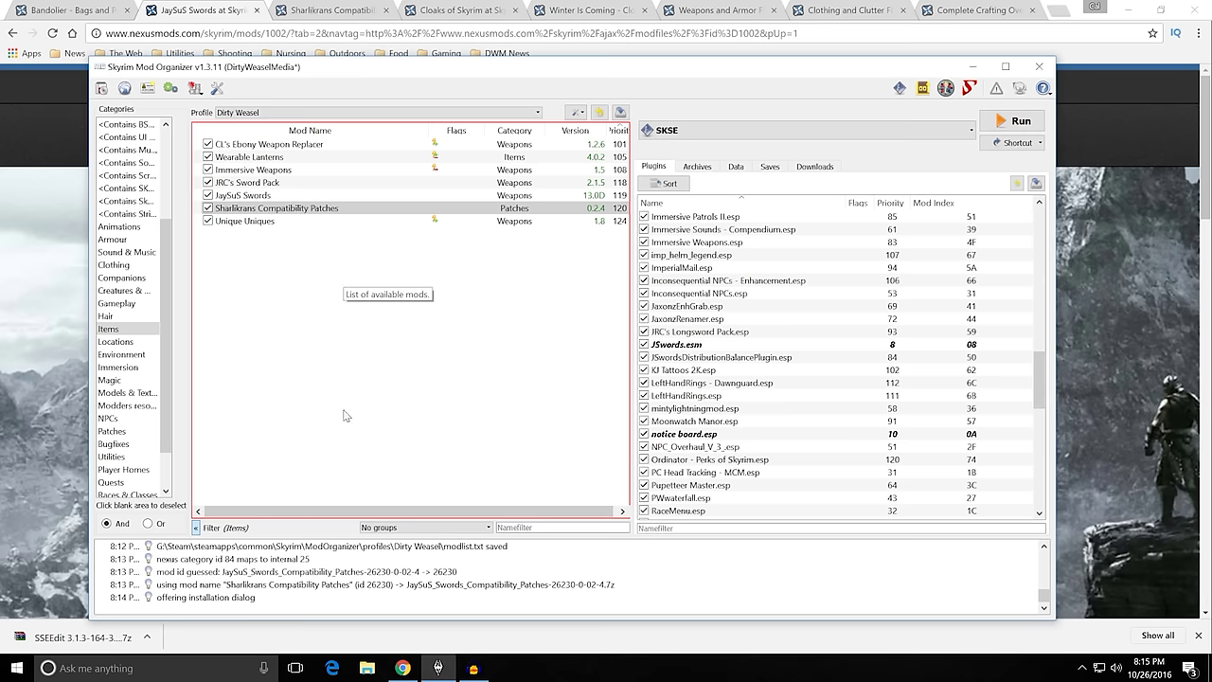
pyautogui.click(701, 168)
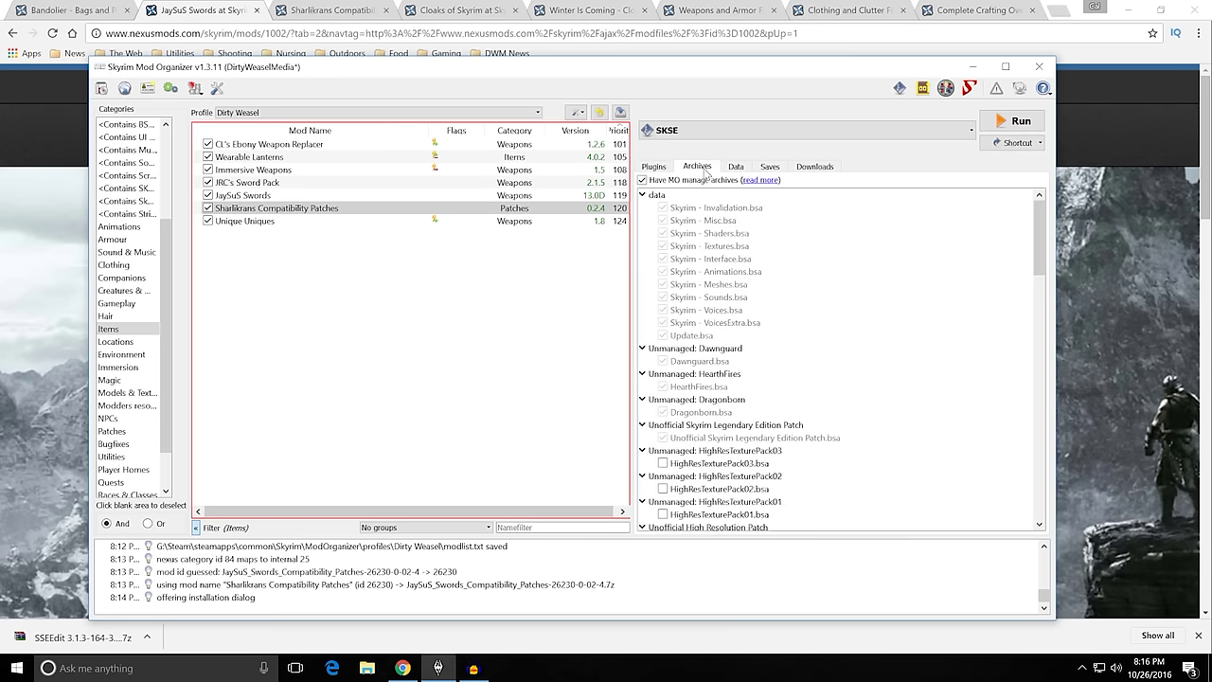
pyautogui.scroll(-15, 828, 290)
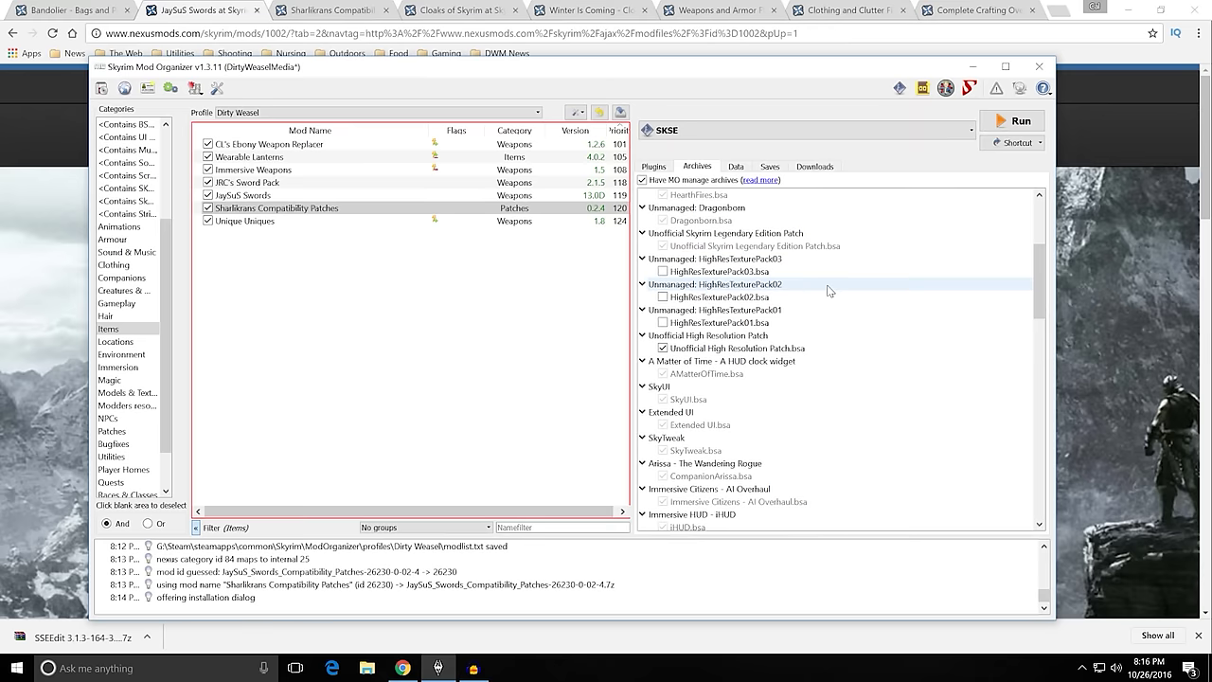
pyautogui.scroll(-10, 828, 285)
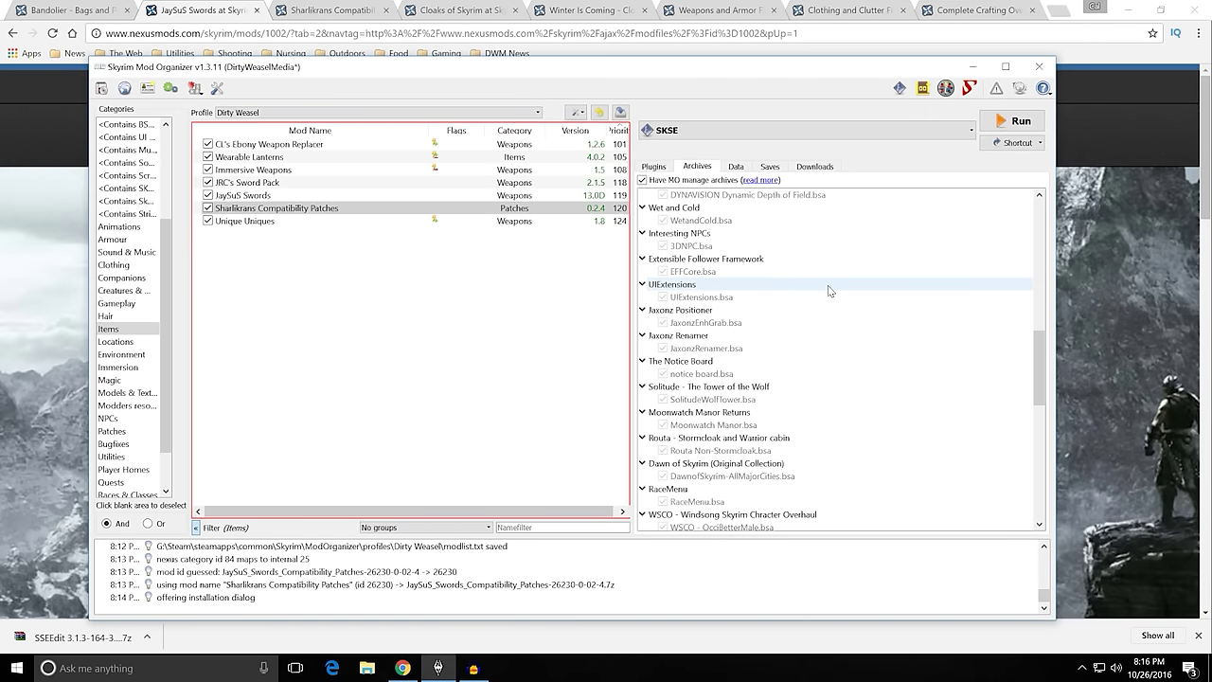
pyautogui.scroll(-7, 829, 285)
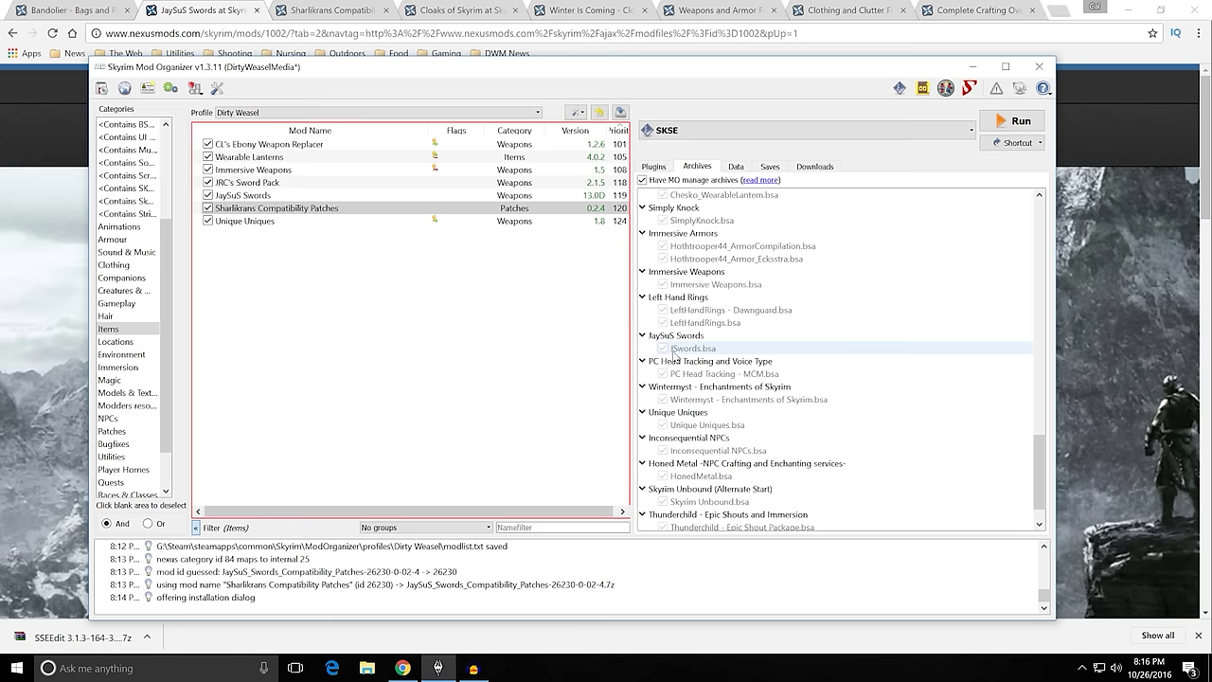
pyautogui.moveTo(712, 187)
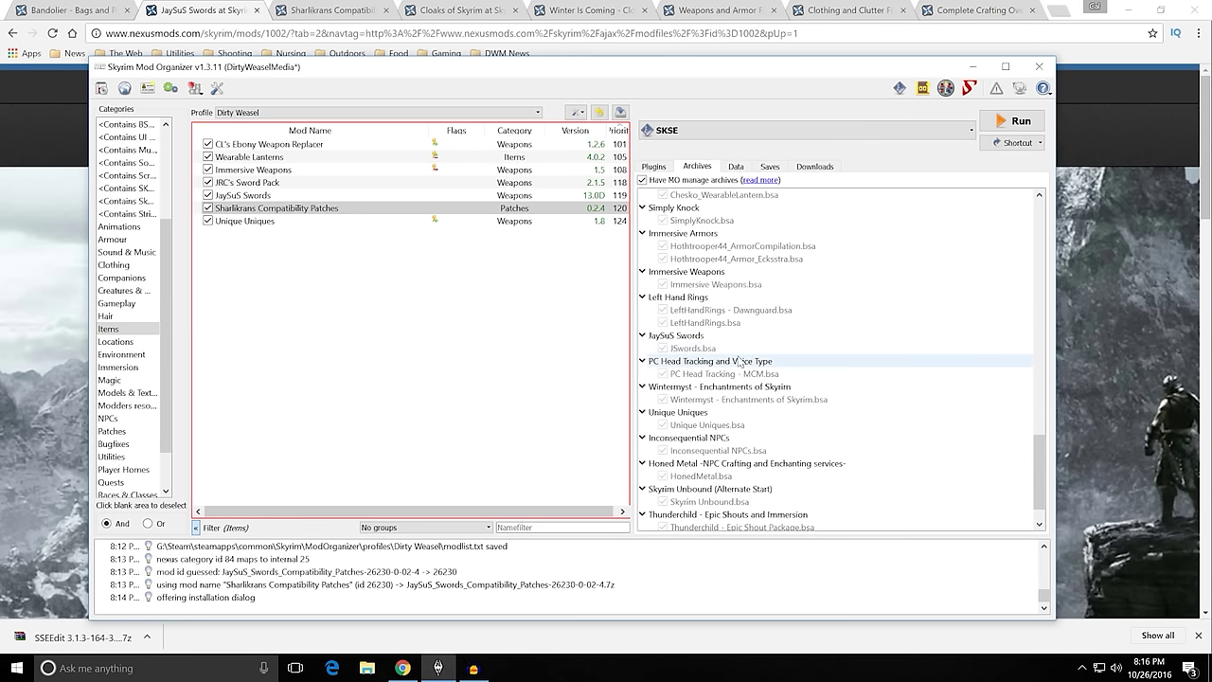
pyautogui.scroll(-1, 775, 358)
pyautogui.scroll(12, 775, 358)
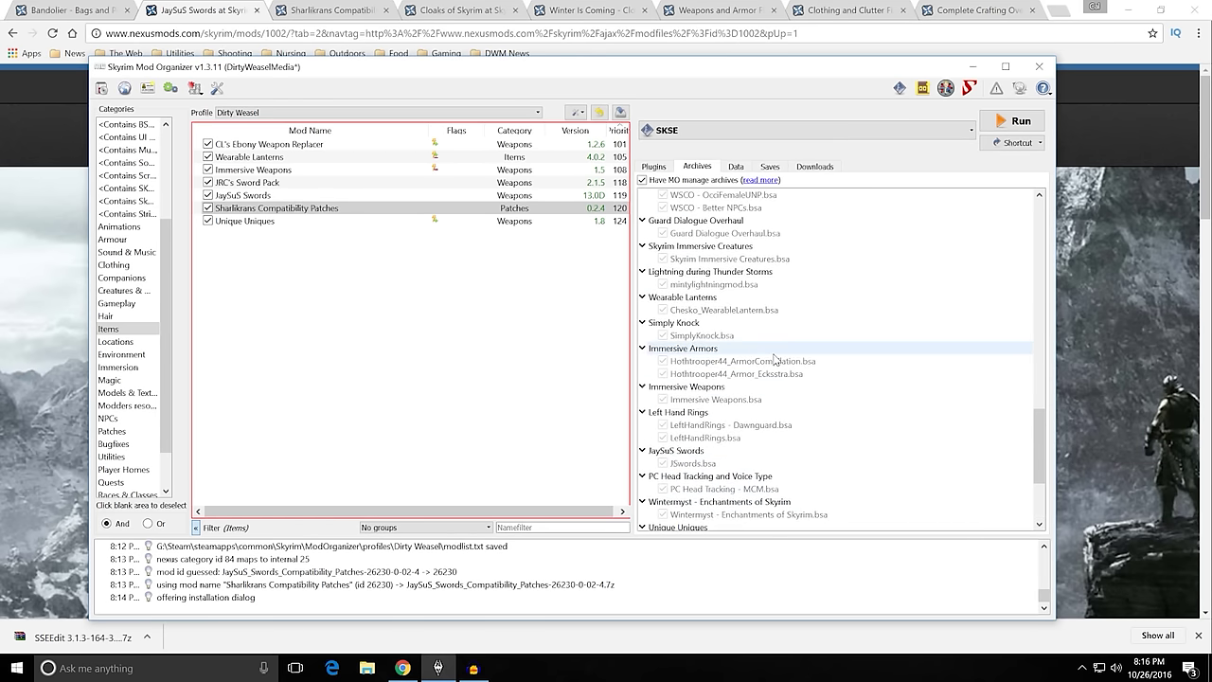
pyautogui.scroll(10, 775, 358)
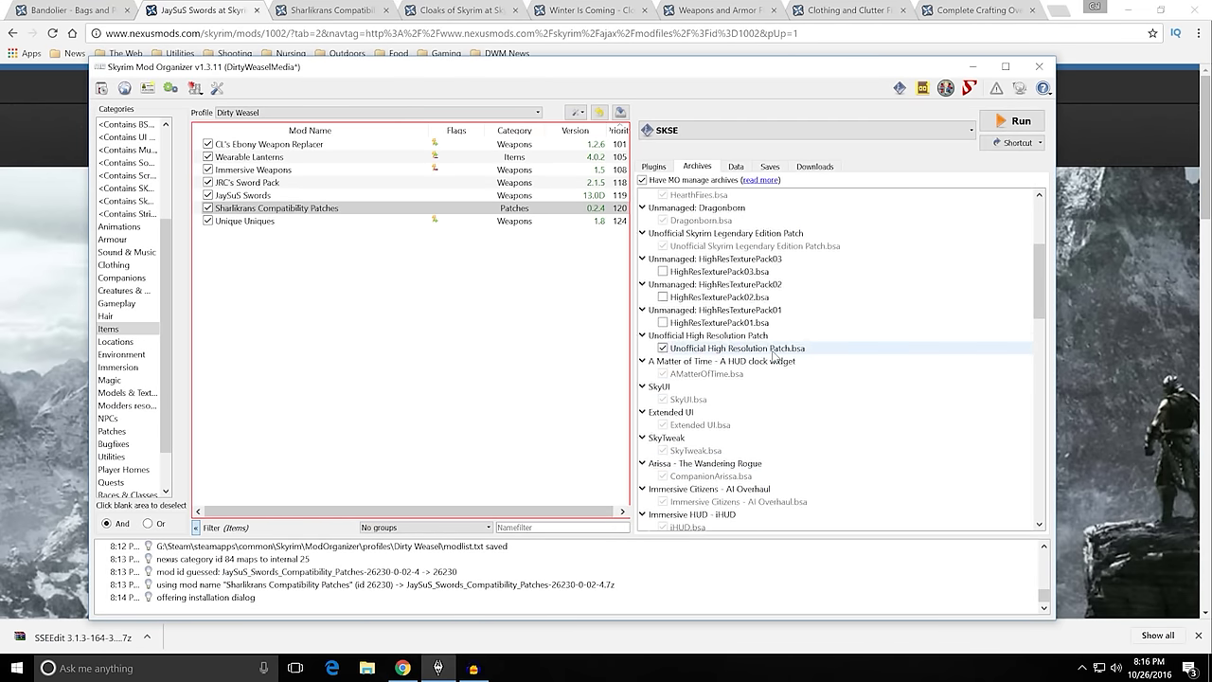
# Check the origin details of JSwordsDistributionBalancePlugin.esp in the plugin load list against the Sharlikrans Compatibility Patches mod.
pyautogui.click(654, 167)
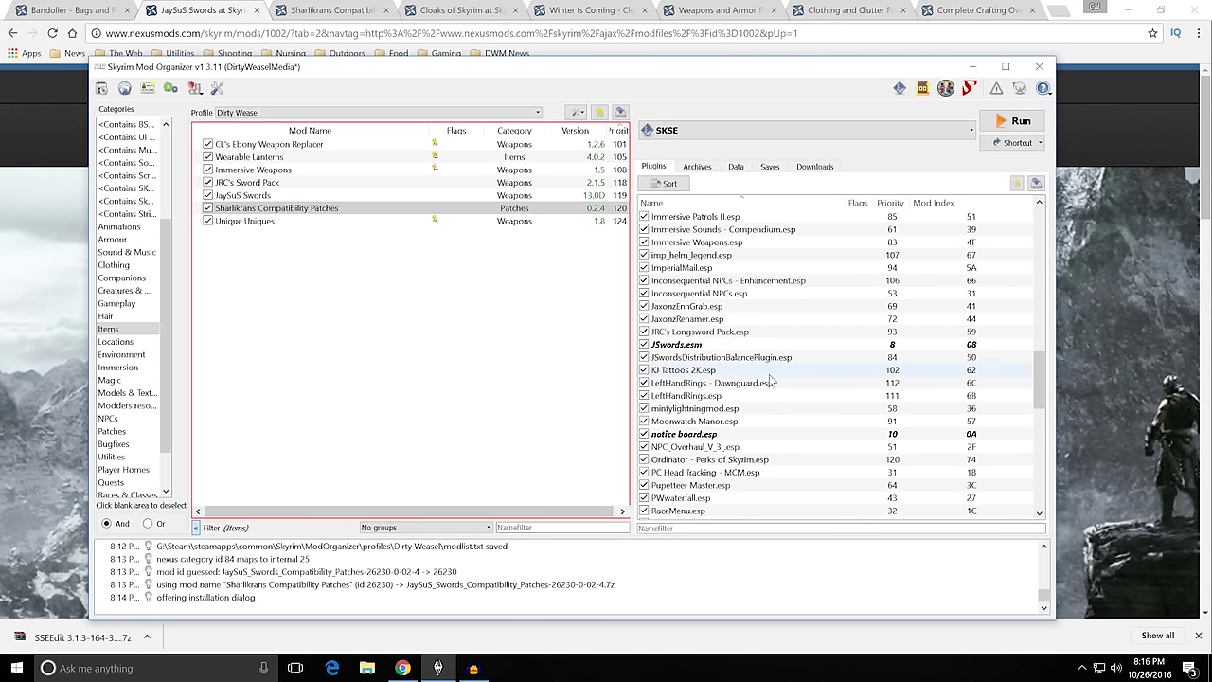
pyautogui.moveTo(772, 364)
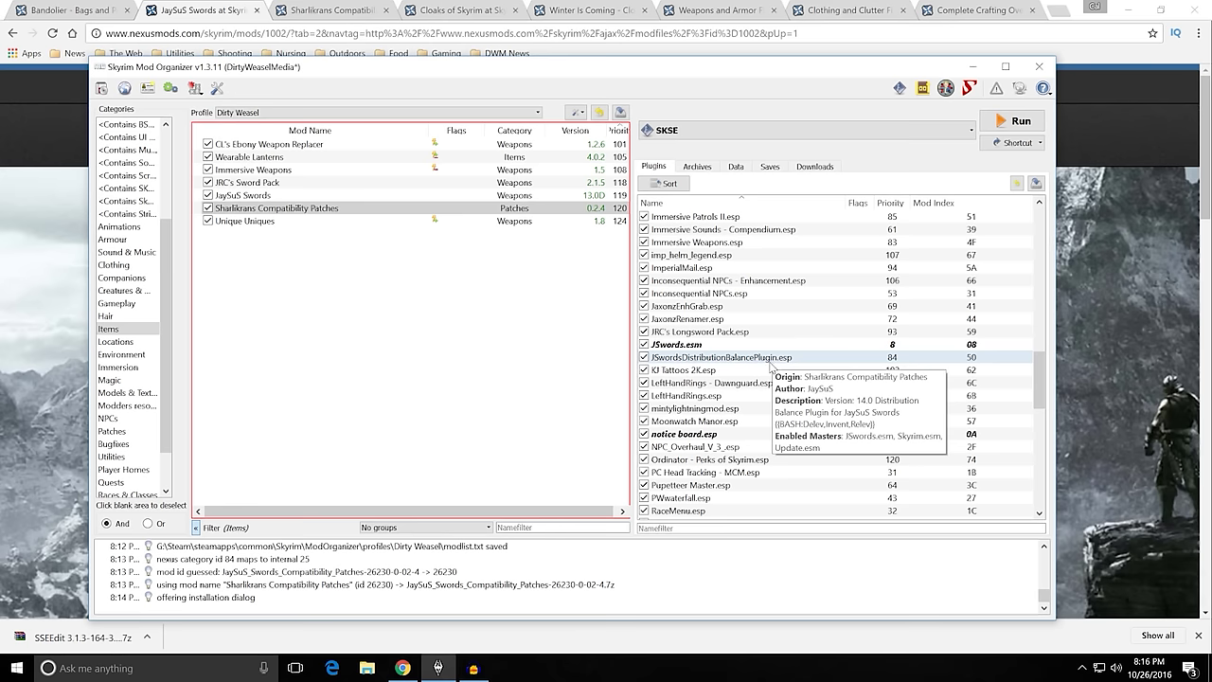
pyautogui.click(304, 211)
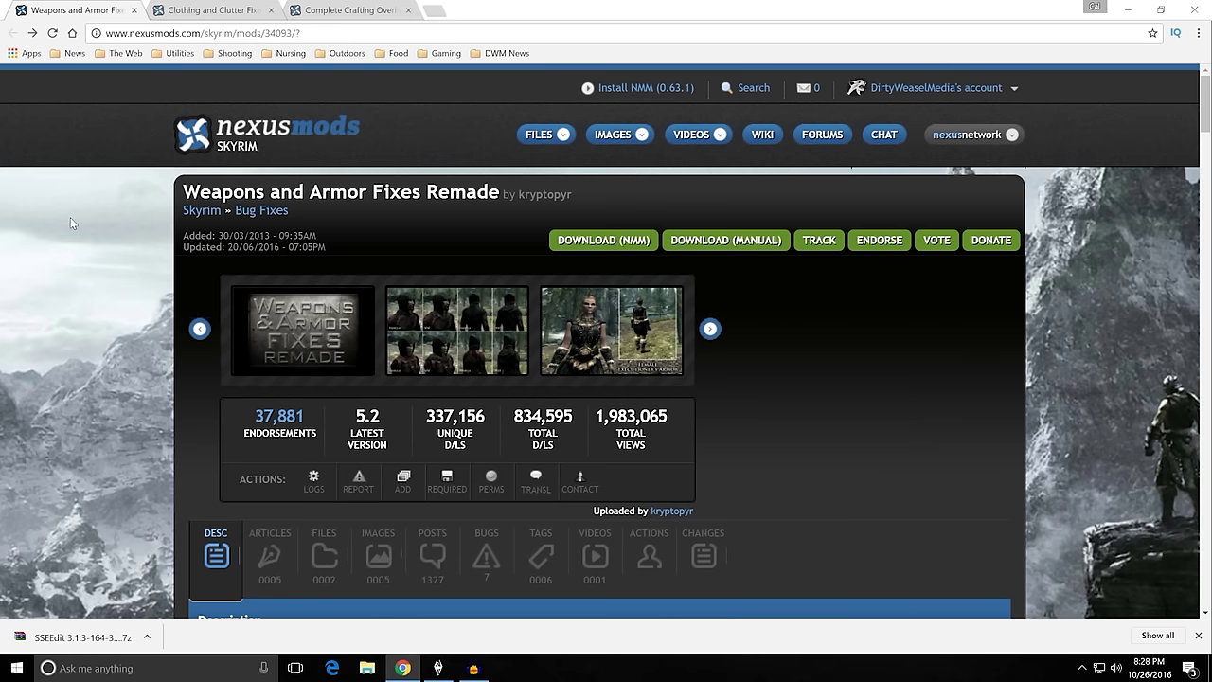
# Review the description and features of Weapons and Armor Fixes Remade on its Nexus Mods page.
pyautogui.scroll(-5, 71, 224)
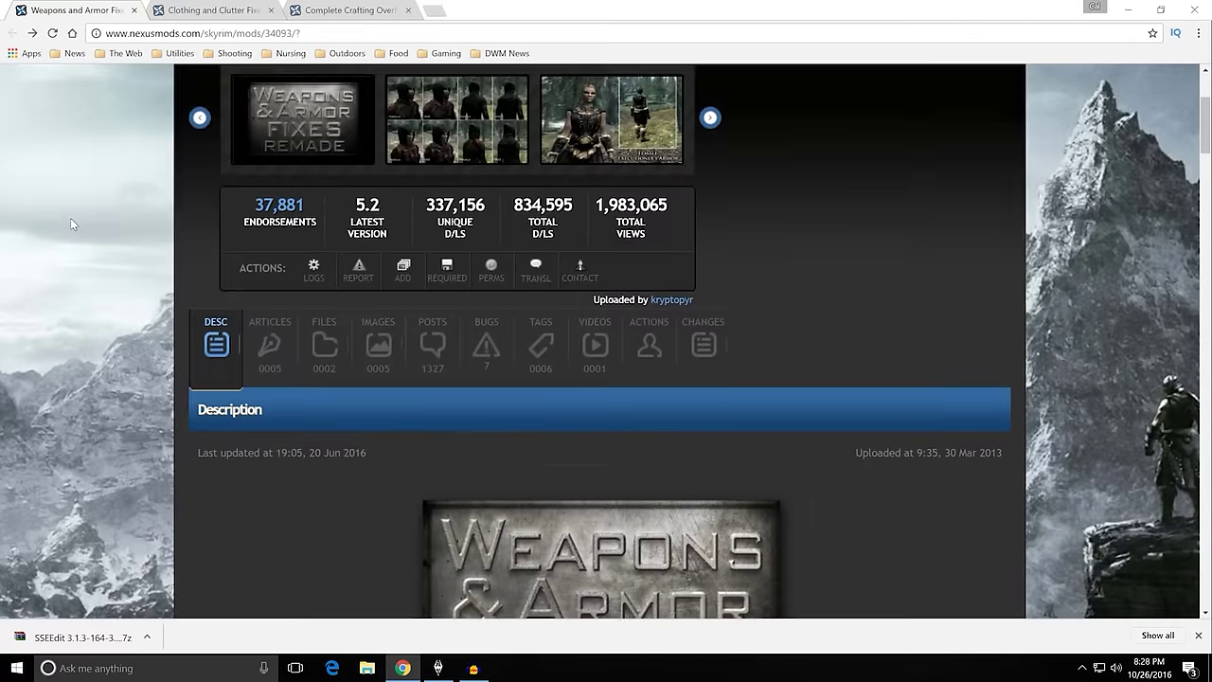
pyautogui.scroll(-3, 71, 223)
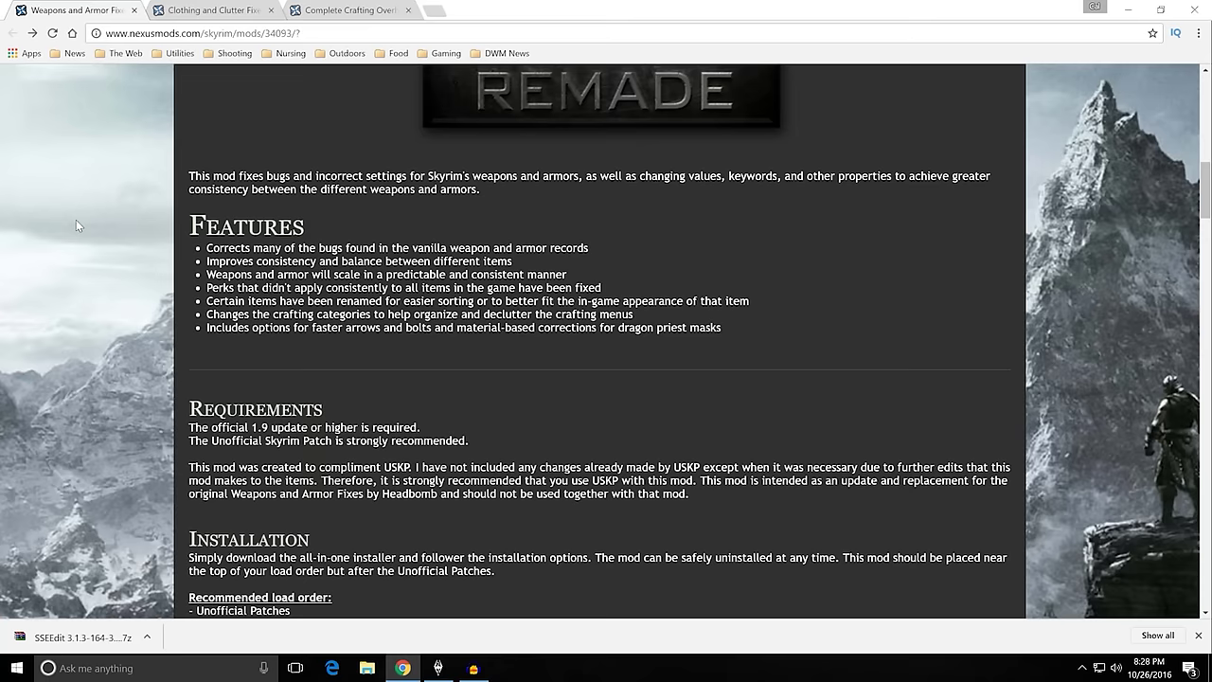
pyautogui.scroll(3, 76, 219)
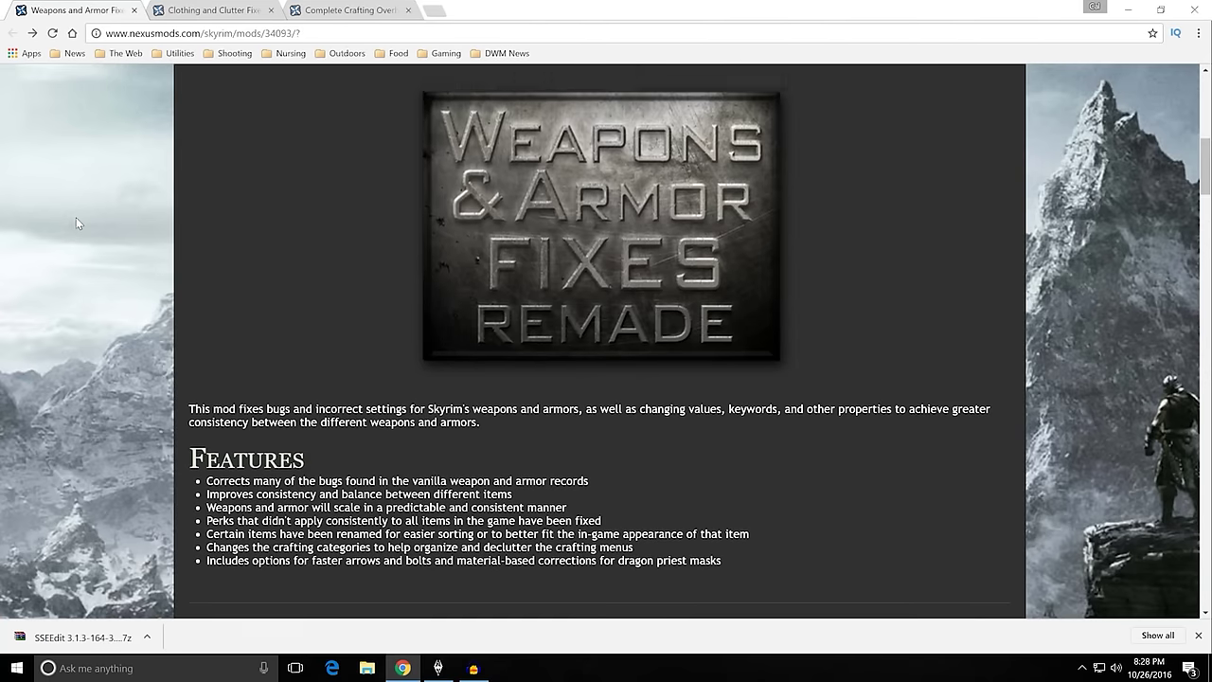
pyautogui.scroll(-1, 76, 217)
pyautogui.scroll(-2, 77, 219)
pyautogui.scroll(1, 77, 219)
pyautogui.scroll(3, 77, 224)
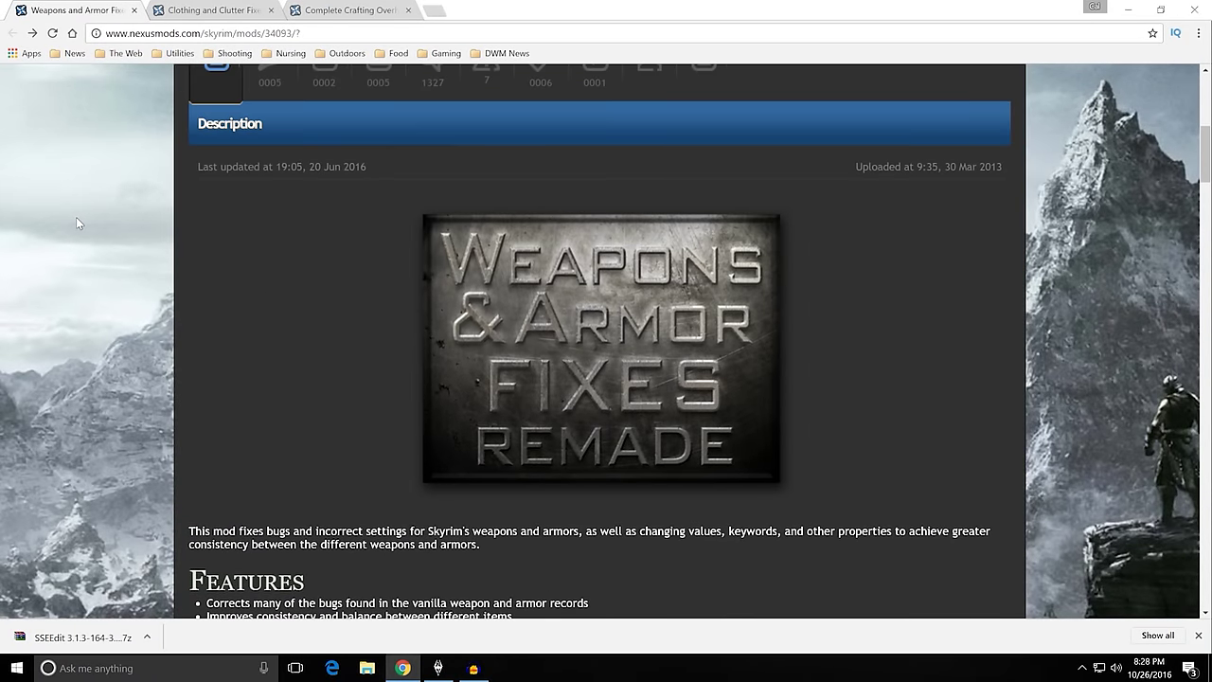
pyautogui.scroll(-1, 78, 224)
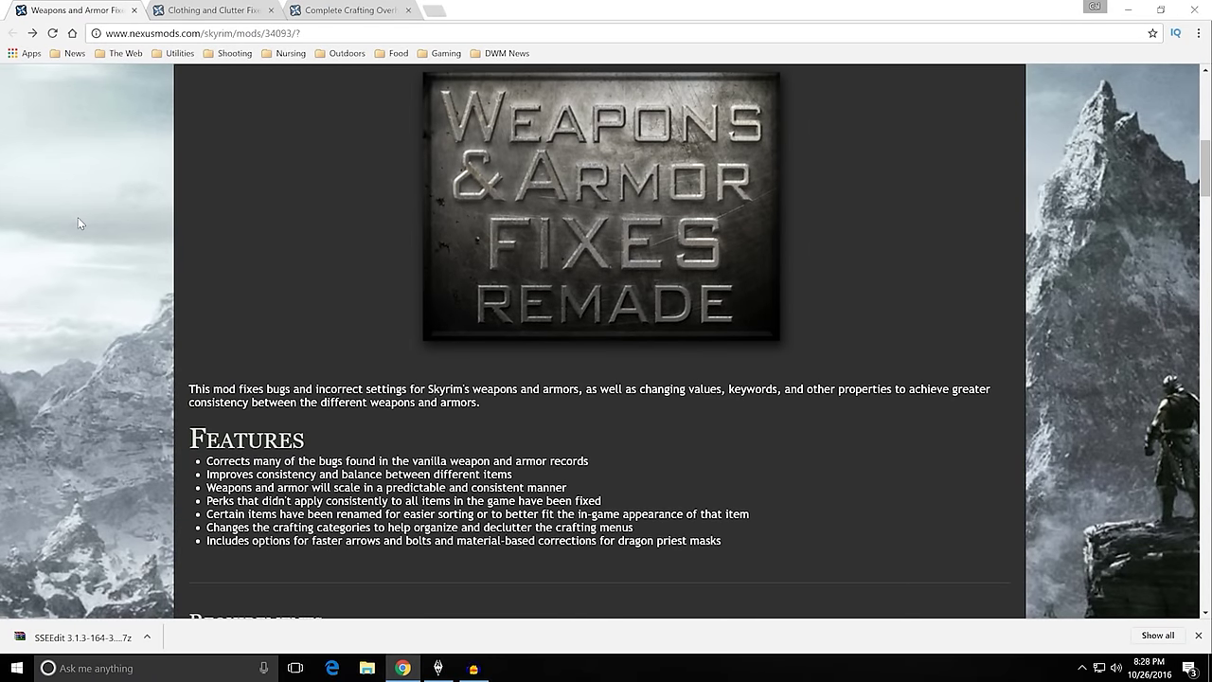
# Read the installation notes of Weapons and Armor Fixes Remade, highlighting the Weapons & Armor_TrueWeaponsLvlLists.esp line in the recommended load order.
pyautogui.scroll(-4, 77, 218)
pyautogui.scroll(-2, 77, 217)
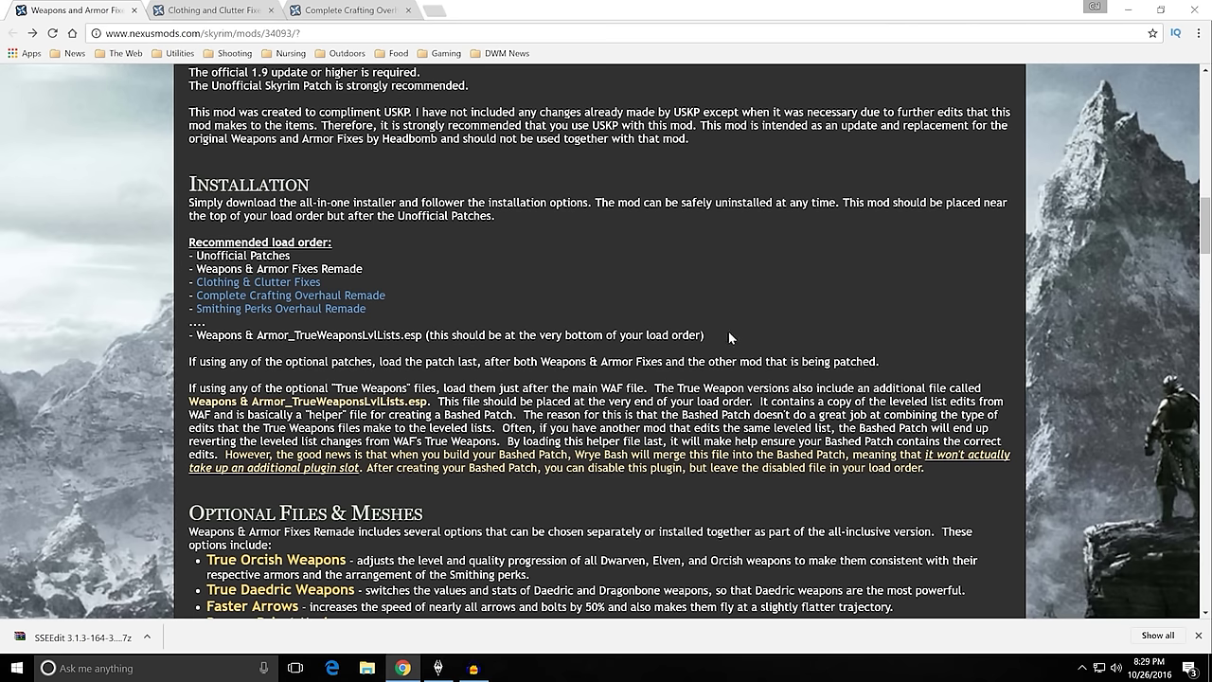
pyautogui.moveTo(705, 335); pyautogui.dragTo(195, 335)
pyautogui.click(408, 297)
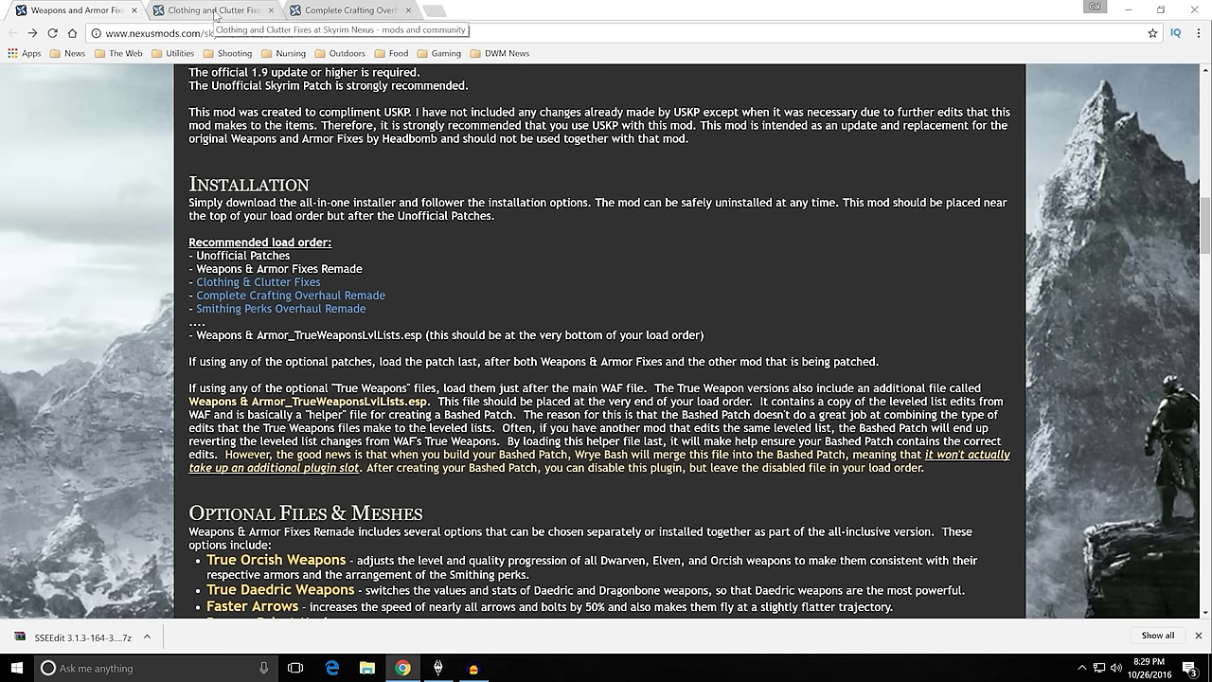
# Review the features, requirements and installation notes on the Clothing and Clutter Fixes page.
pyautogui.click(215, 11)
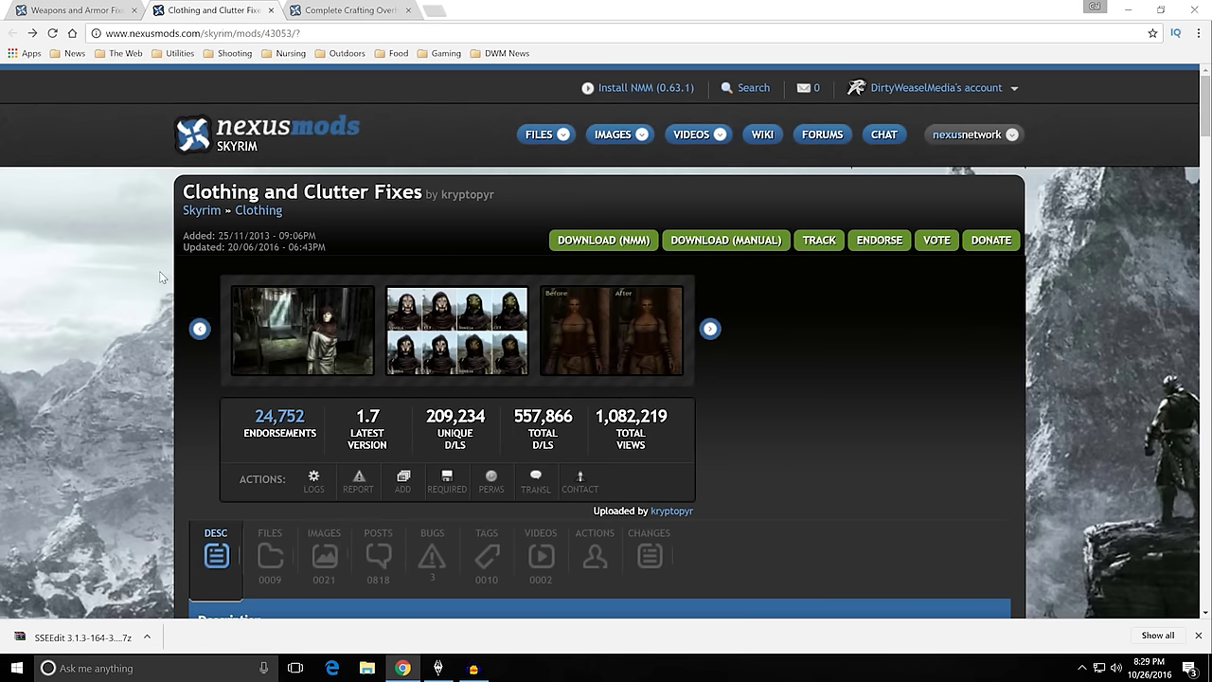
pyautogui.scroll(-6, 159, 281)
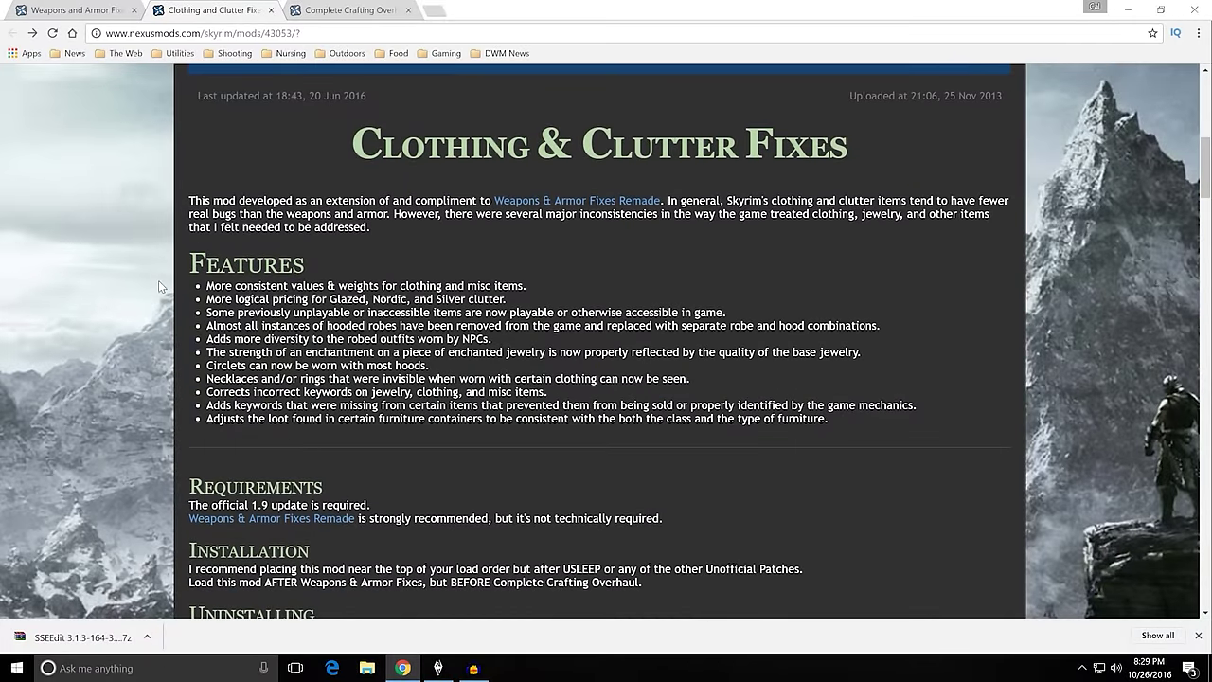
pyautogui.scroll(-1, 159, 280)
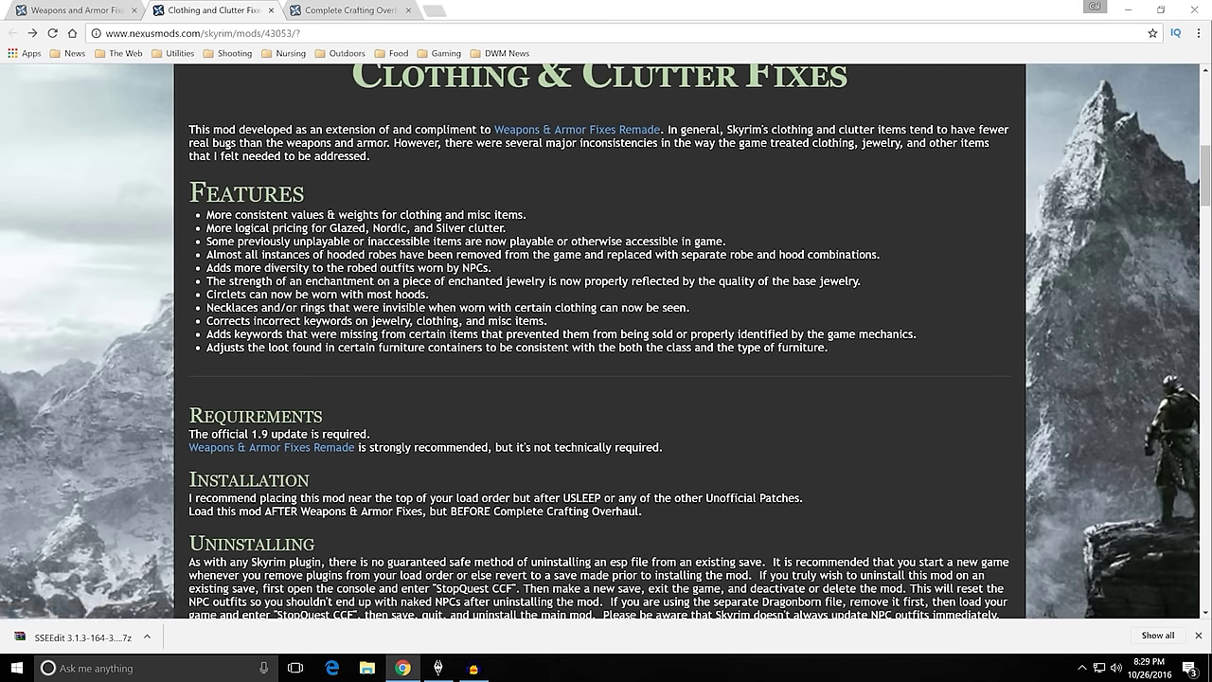
pyautogui.scroll(-1, 607, 341)
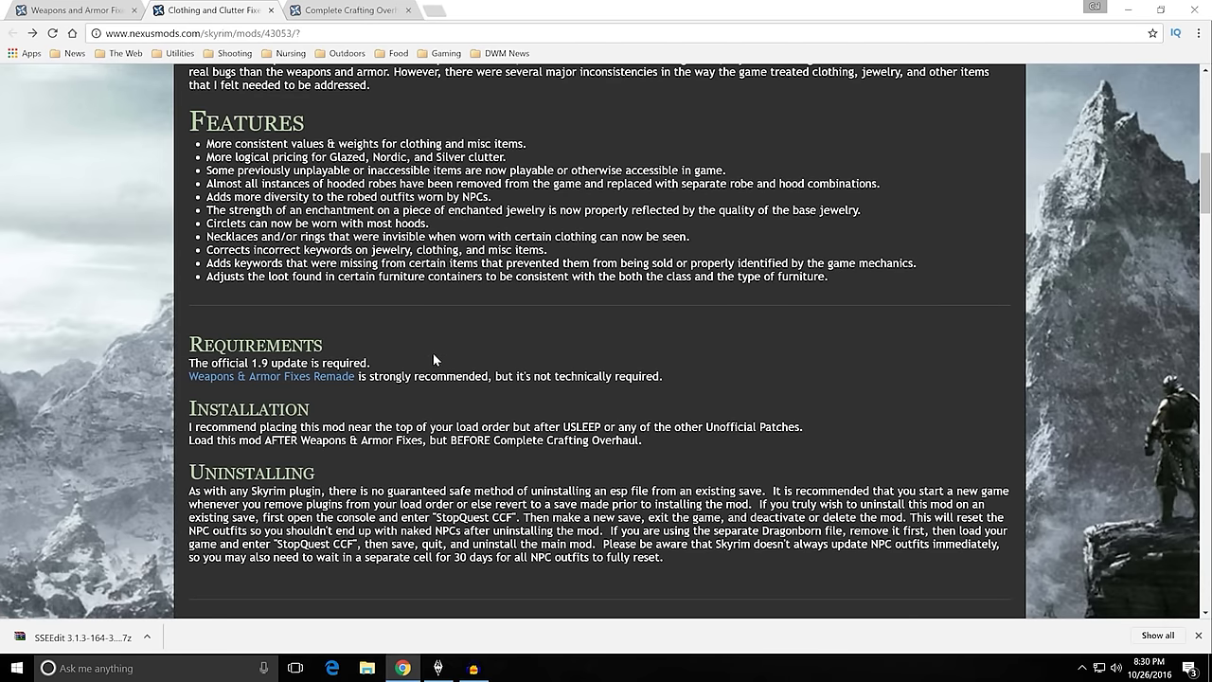
pyautogui.scroll(4, 393, 359)
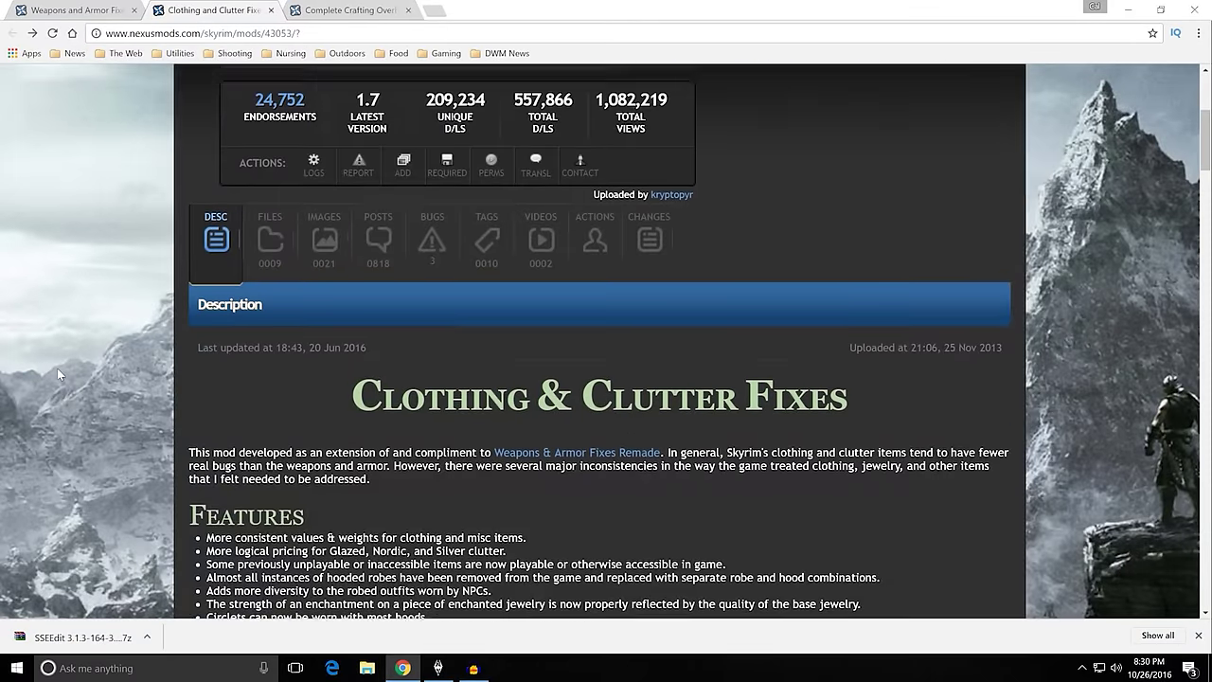
pyautogui.scroll(3, 57, 370)
# Review the description and features list on the Complete Crafting Overhaul Remade page.
pyautogui.click(334, 12)
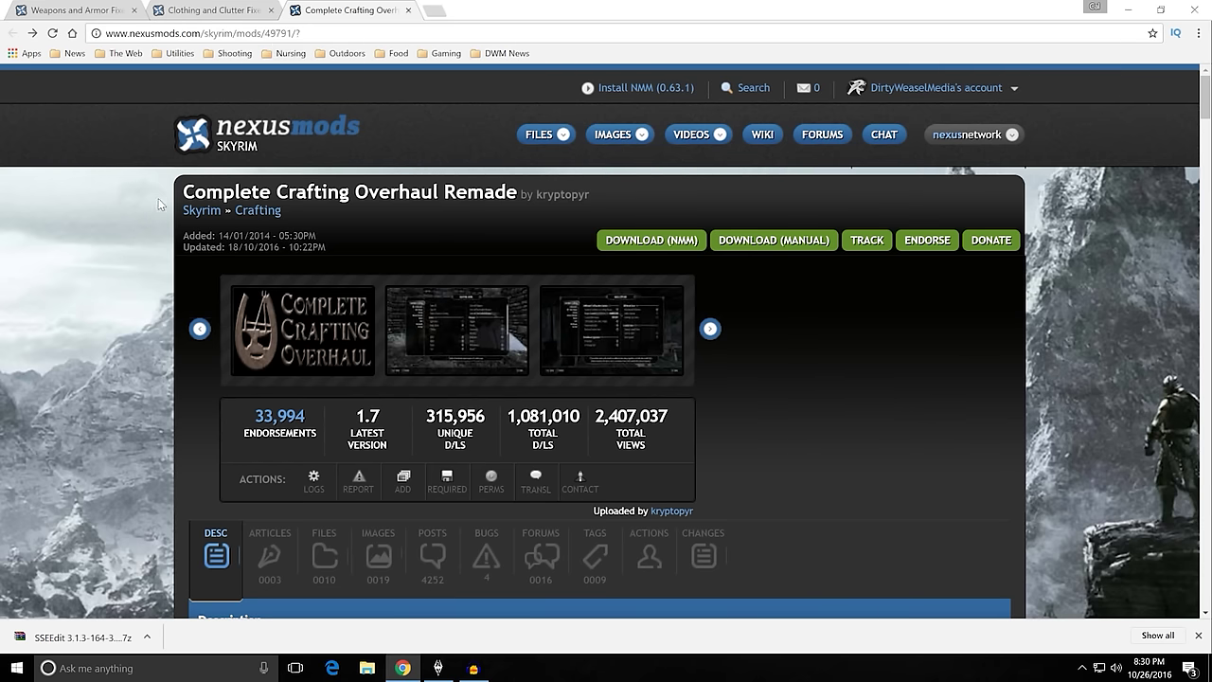
pyautogui.scroll(-6, 165, 347)
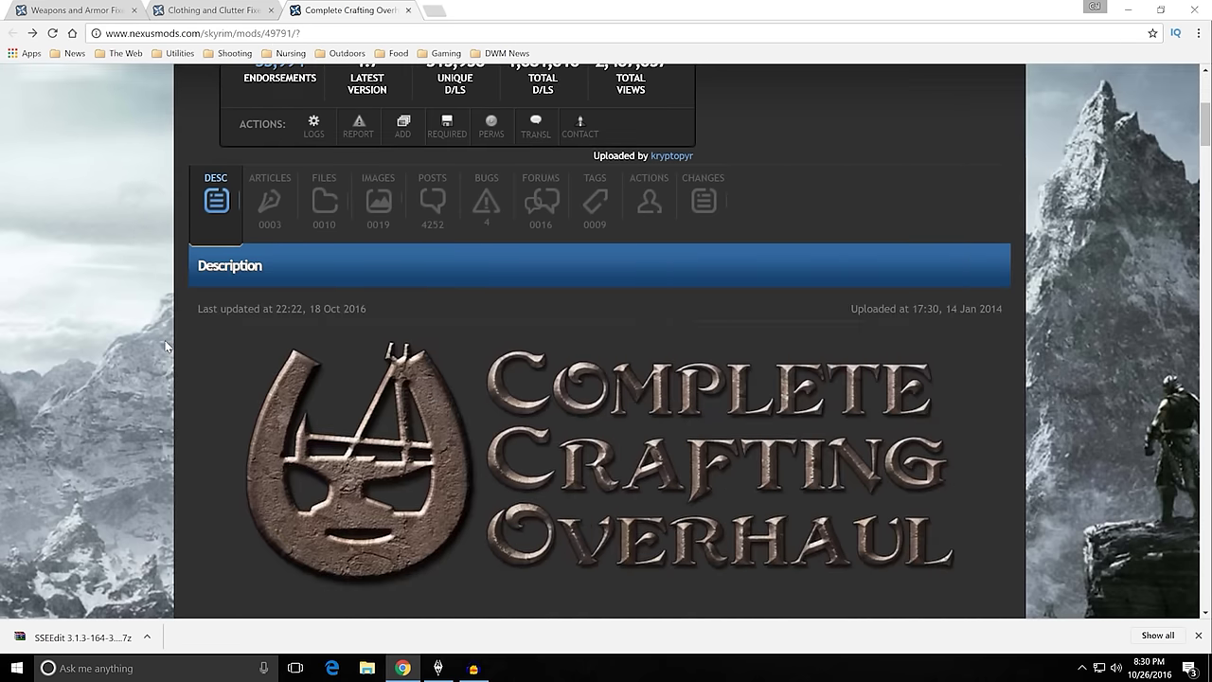
pyautogui.scroll(-3, 165, 347)
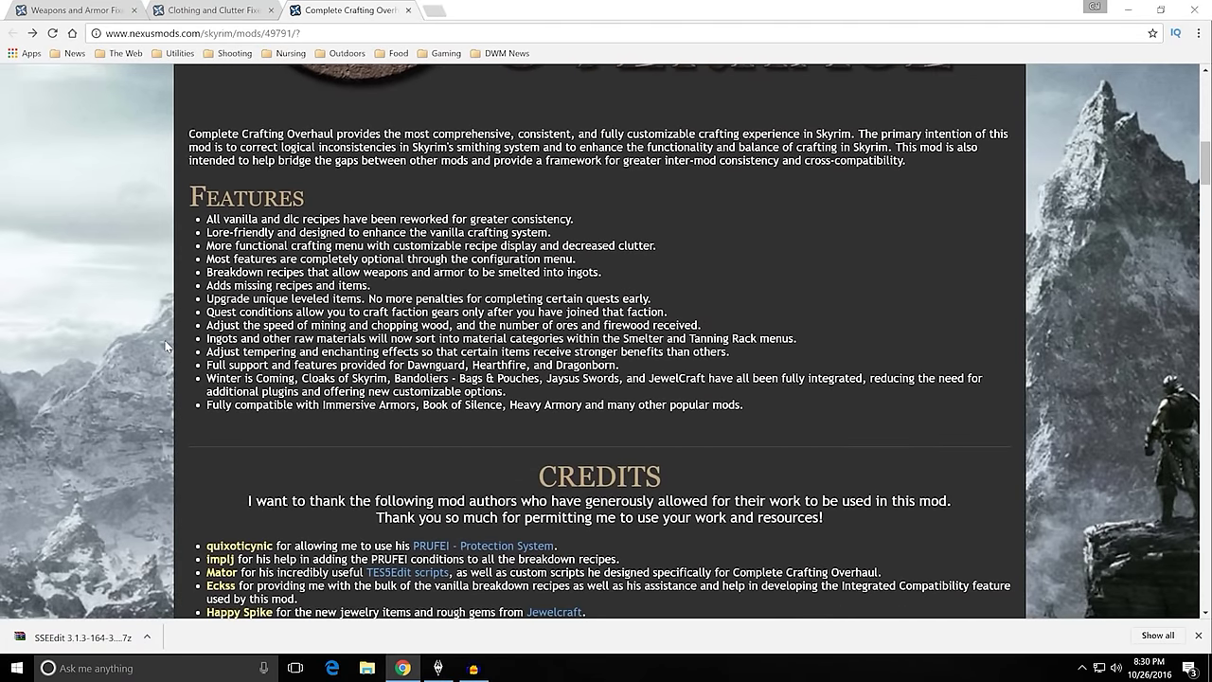
pyautogui.scroll(-1, 166, 347)
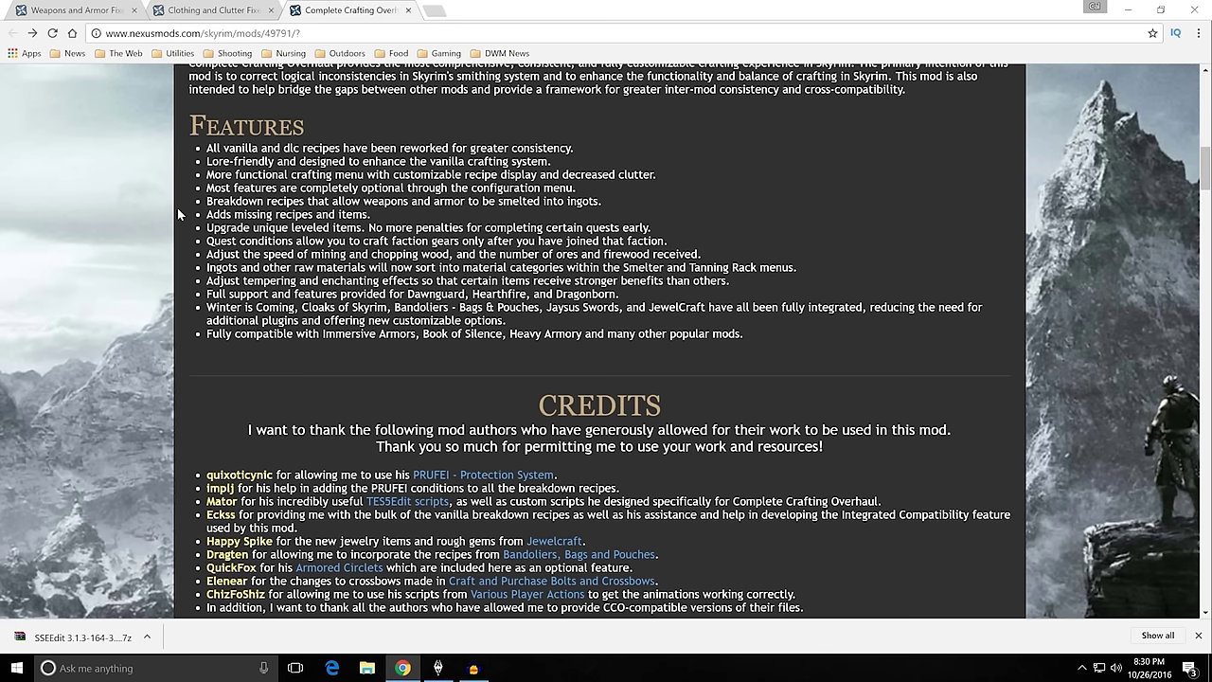
# Highlight the feature line on integrated mods, singling out JewelCraft and the list from Winter is Coming to Jaysus Swords.
pyautogui.moveTo(207, 307); pyautogui.dragTo(568, 323)
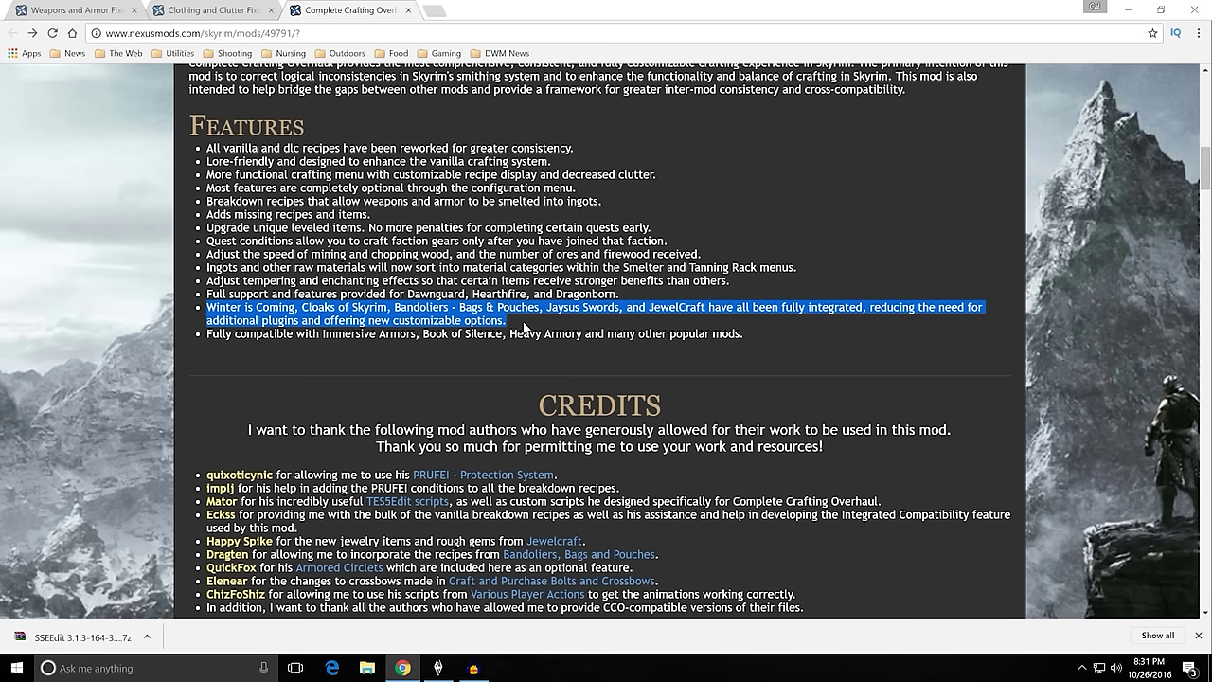
pyautogui.click(648, 323)
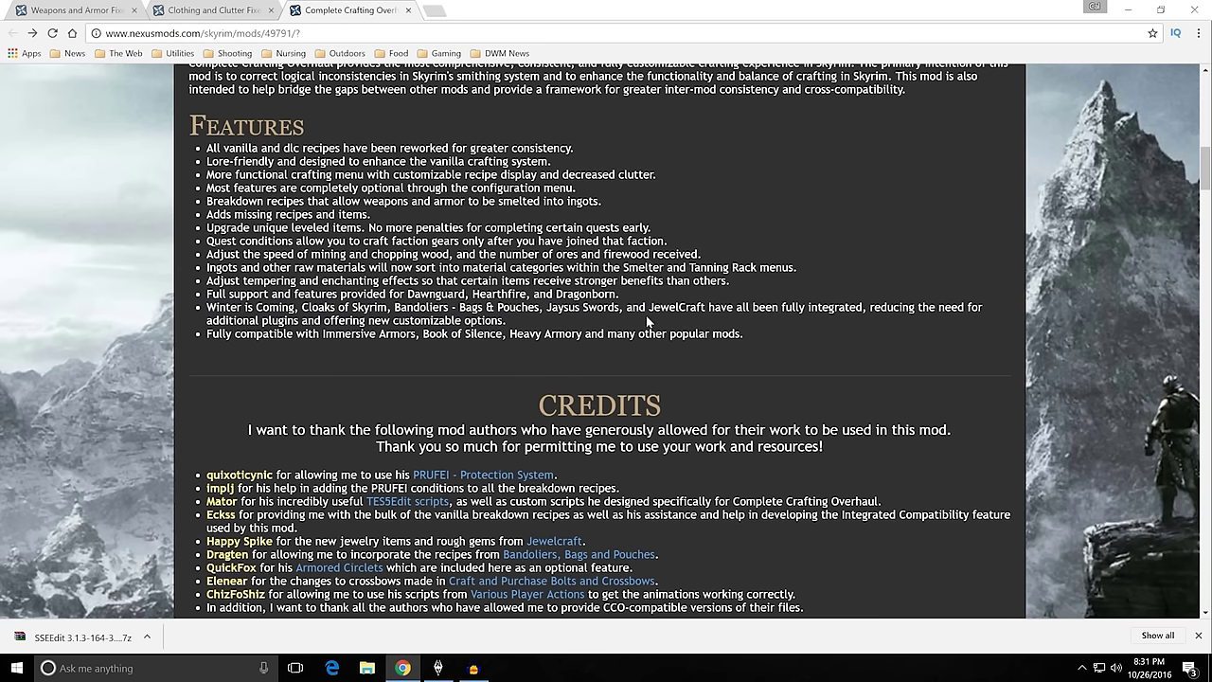
pyautogui.moveTo(647, 307); pyautogui.dragTo(705, 306)
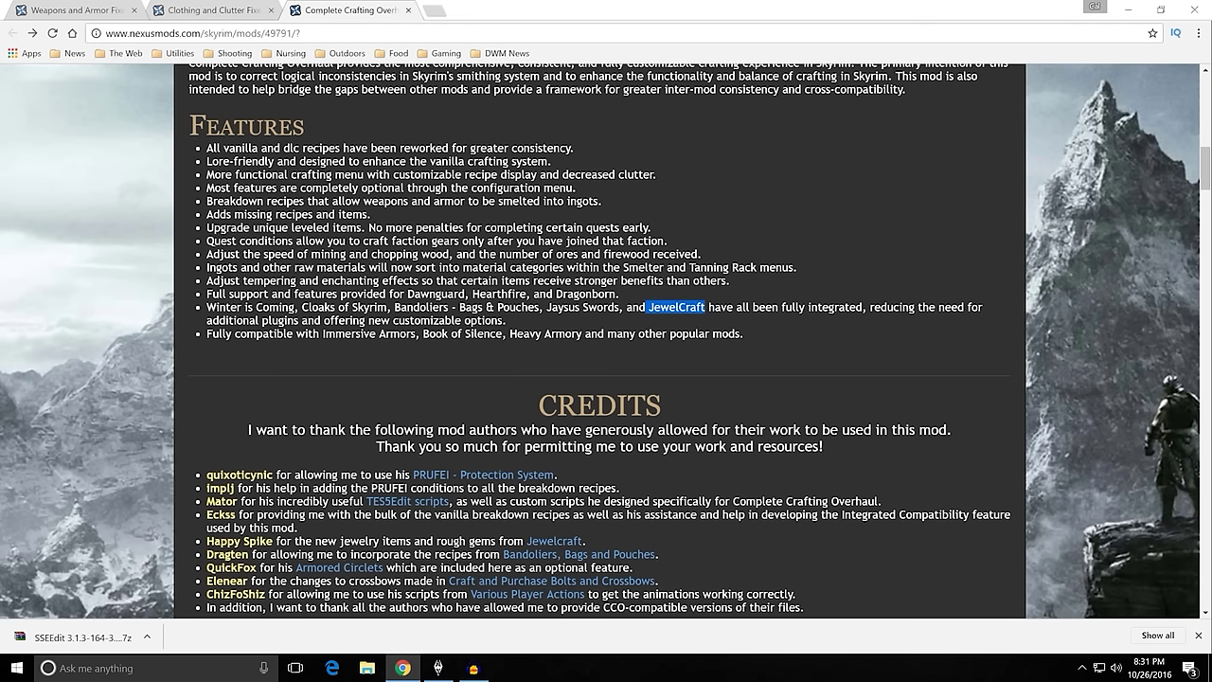
pyautogui.moveTo(620, 307); pyautogui.dragTo(207, 307)
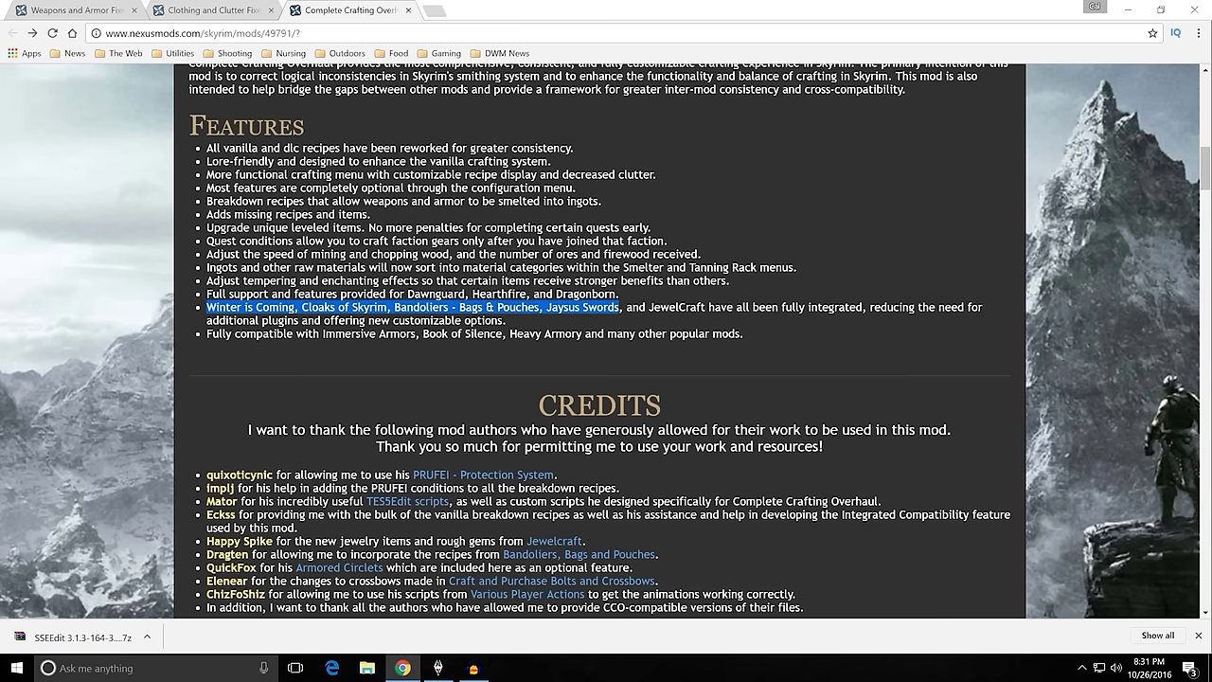
pyautogui.click(154, 311)
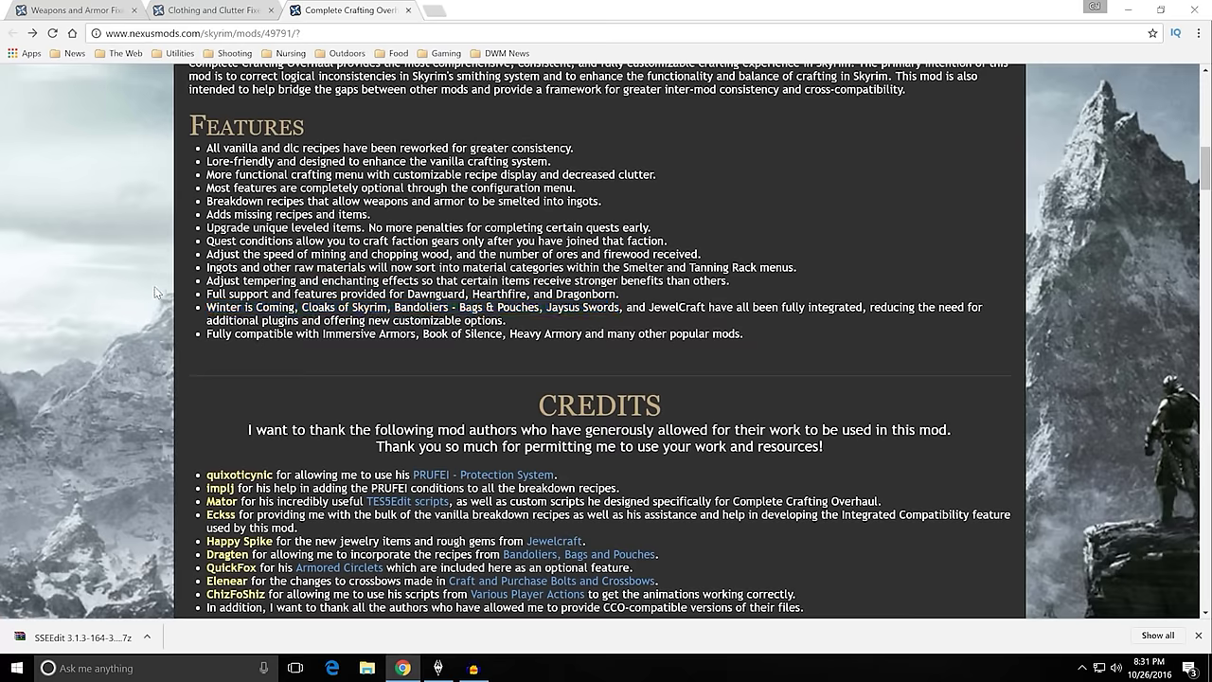
# Return to the Weapons and Armor Fixes Remade page and open its list of downloadable files.
pyautogui.scroll(3, 154, 289)
pyautogui.scroll(7, 154, 285)
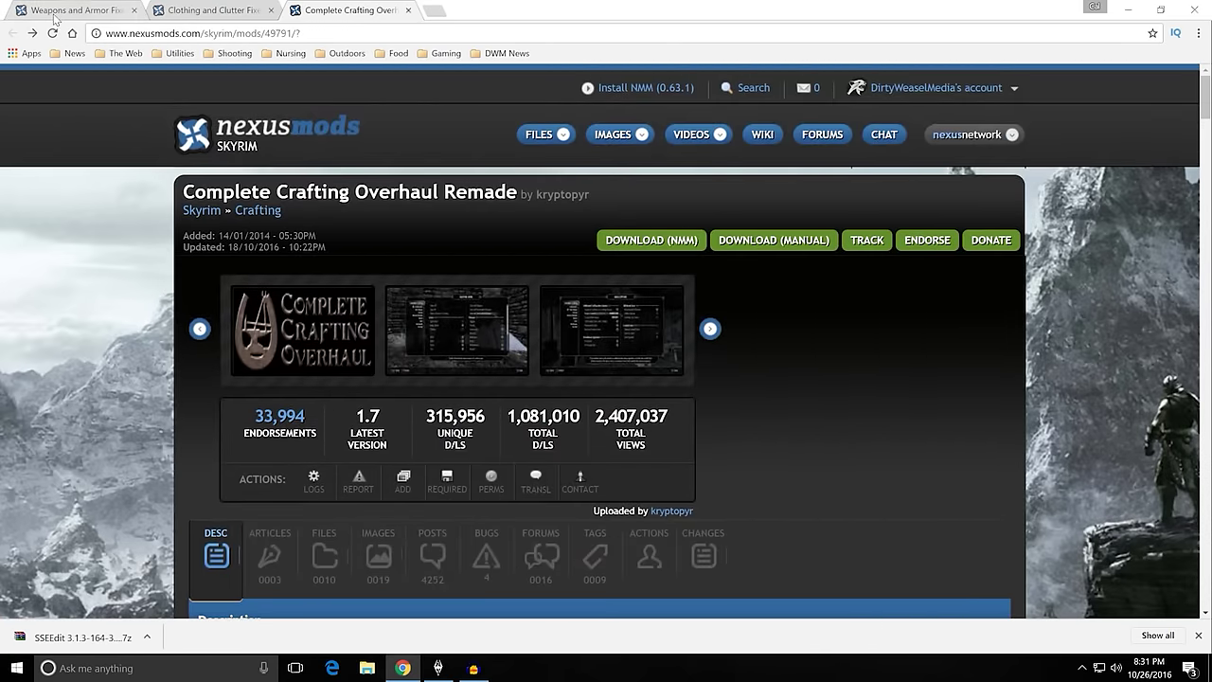
pyautogui.click(55, 15)
pyautogui.scroll(8, 123, 257)
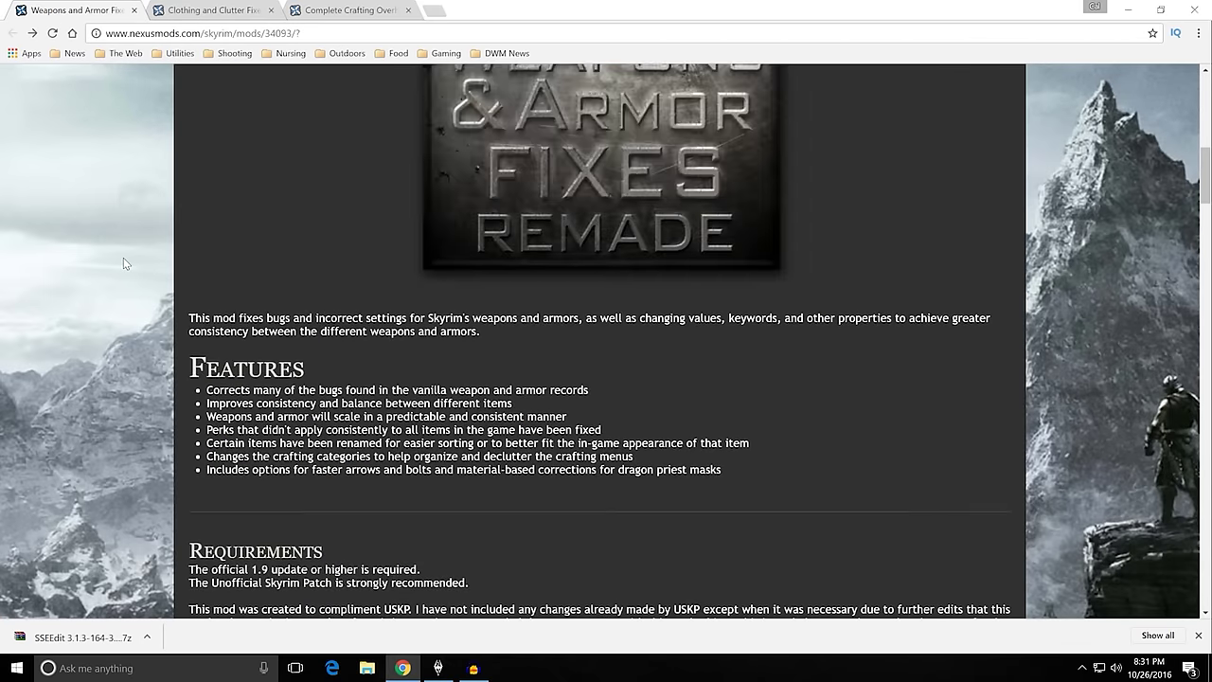
pyautogui.scroll(2, 123, 263)
pyautogui.click(318, 288)
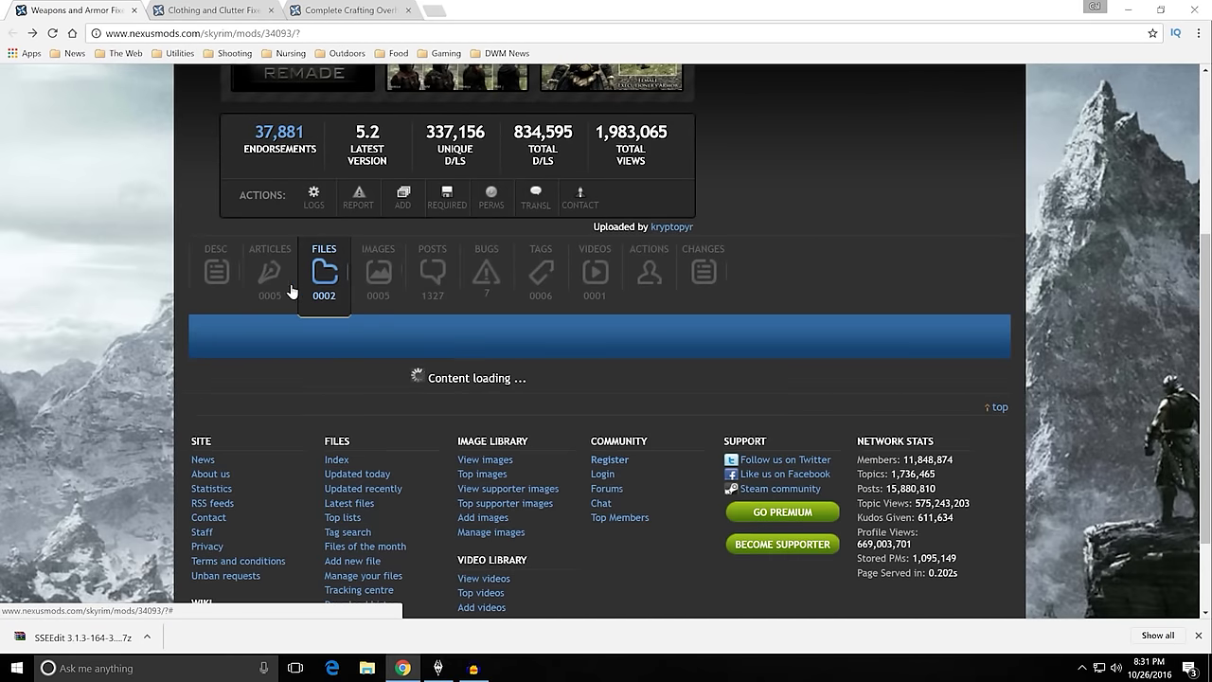
# Review the main and optional downloads listed for Weapons and Armor Fixes Remade.
pyautogui.scroll(-1, 126, 305)
pyautogui.scroll(3, 126, 305)
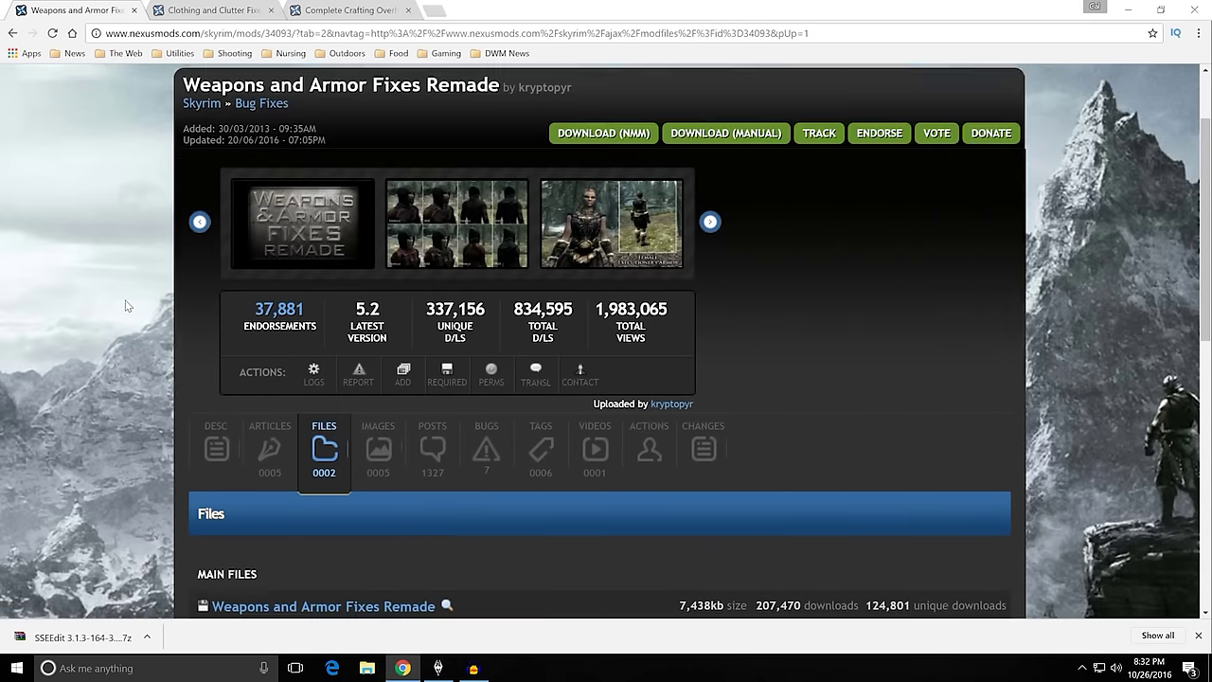
pyautogui.scroll(-4, 127, 305)
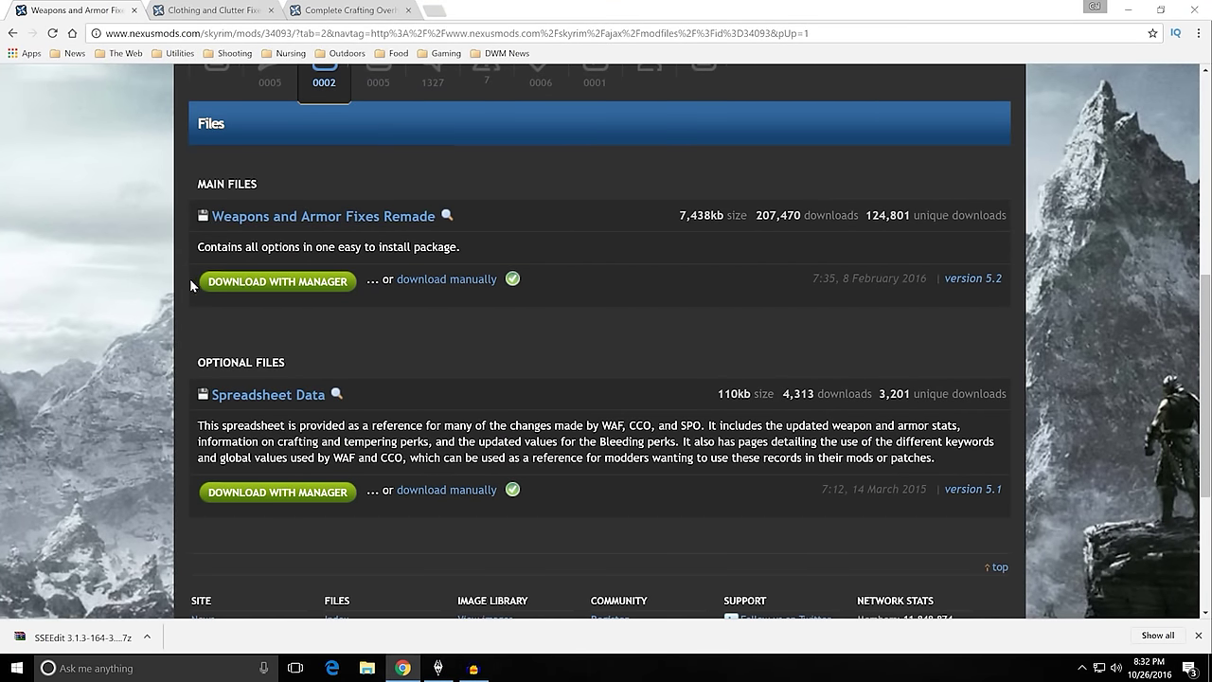
pyautogui.scroll(3, 189, 278)
# Go to the Clothing and Clutter Fixes page and open its list of downloadable files.
pyautogui.click(227, 10)
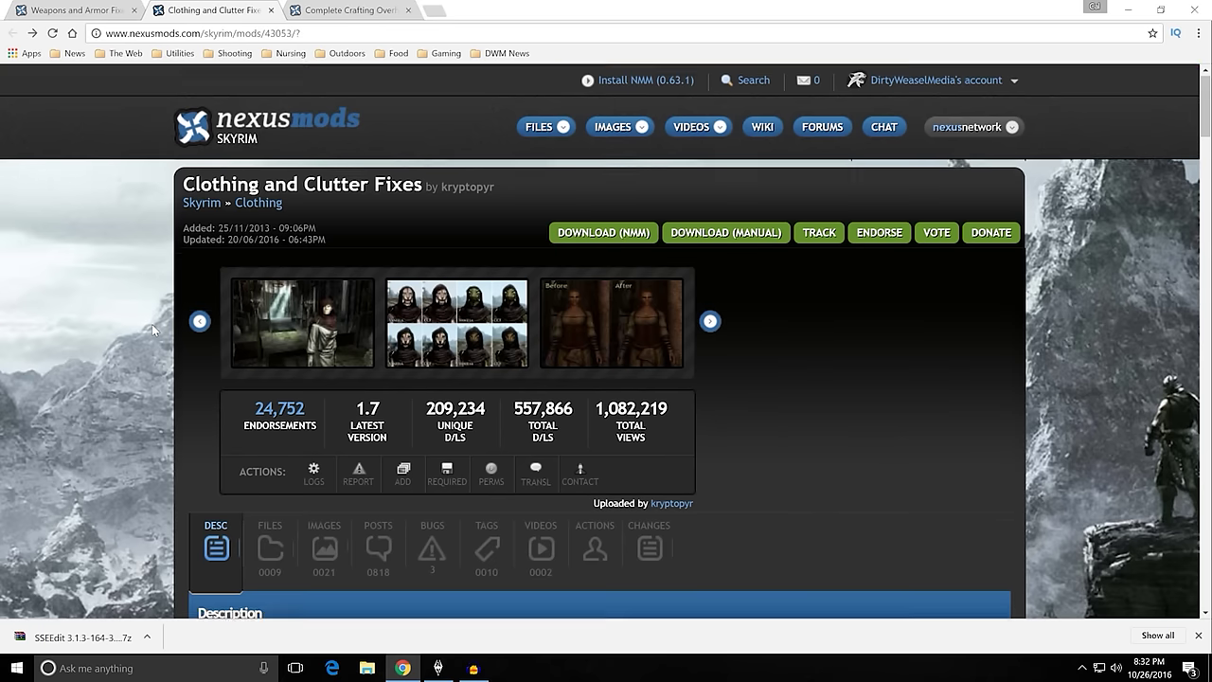
pyautogui.scroll(-3, 273, 301)
pyautogui.click(273, 301)
pyautogui.scroll(-3, 177, 347)
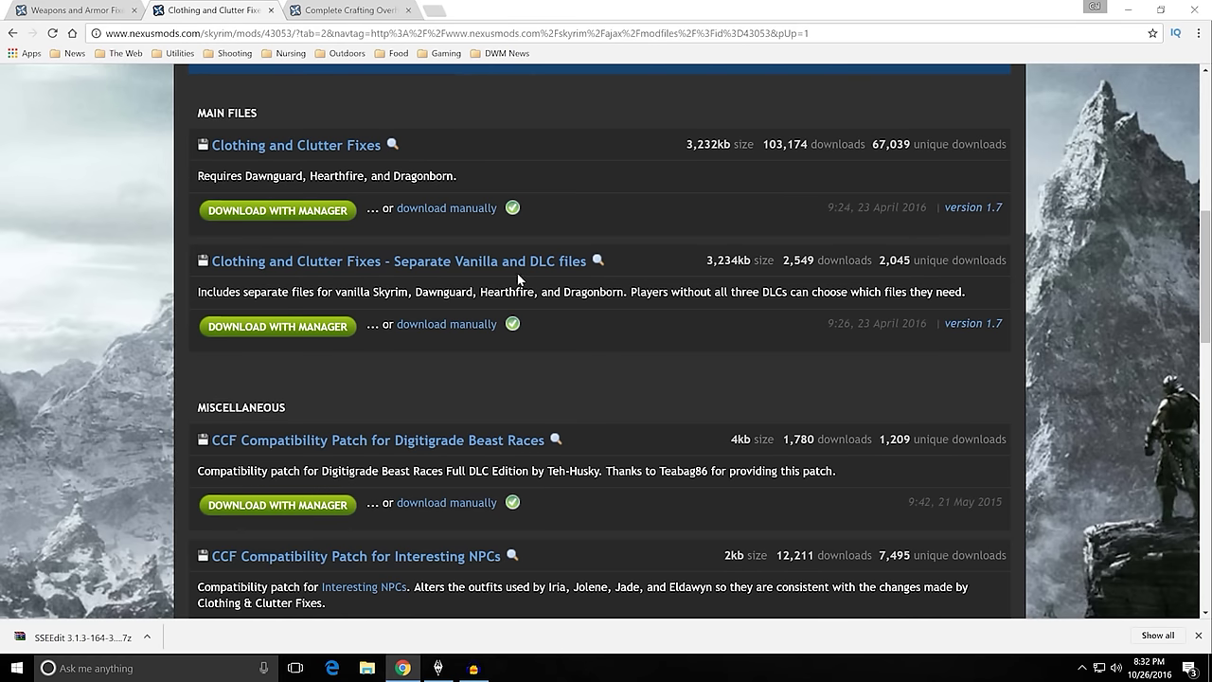
# Find the CCF Compatibility Patch for Interesting NPCs and highlight the characters whose outfits it alters.
pyautogui.scroll(-2, 174, 323)
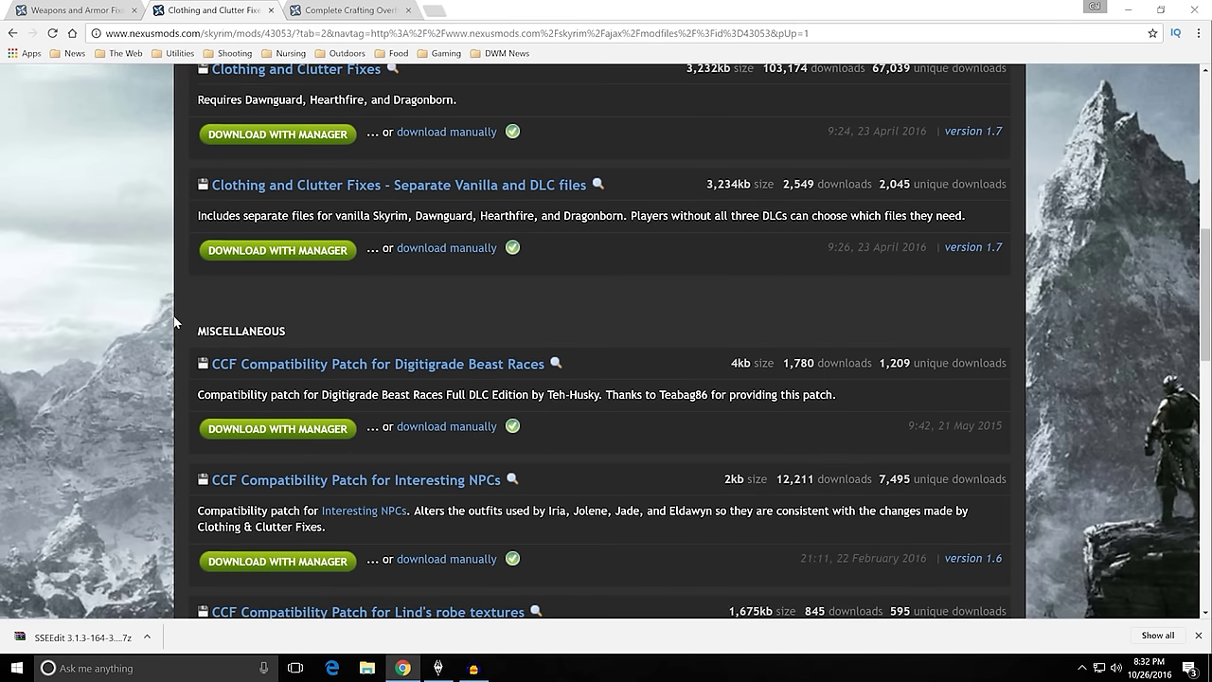
pyautogui.scroll(-2, 175, 323)
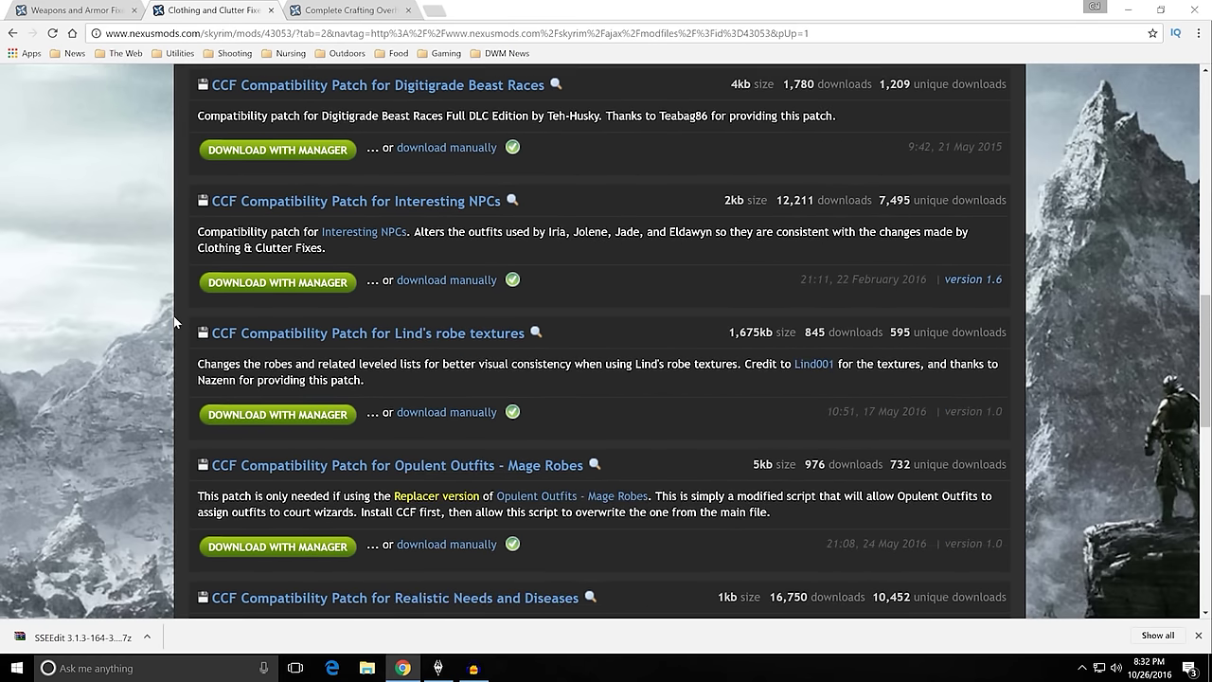
pyautogui.scroll(1, 174, 323)
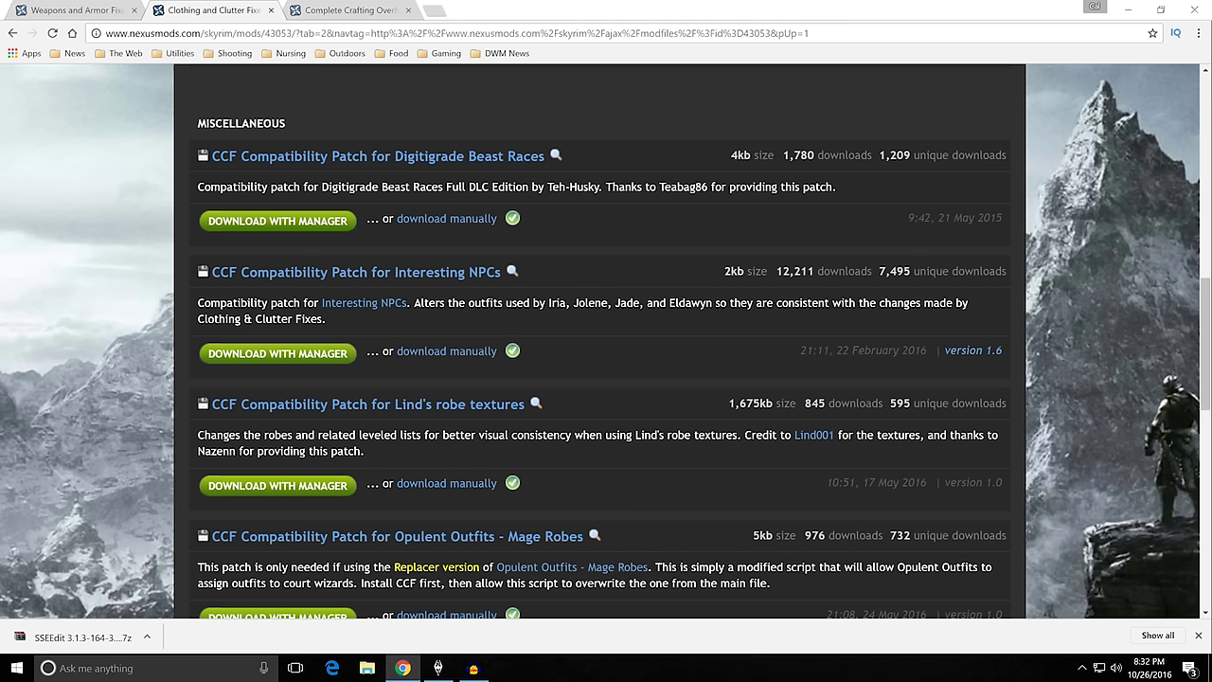
pyautogui.moveTo(549, 303); pyautogui.dragTo(712, 303)
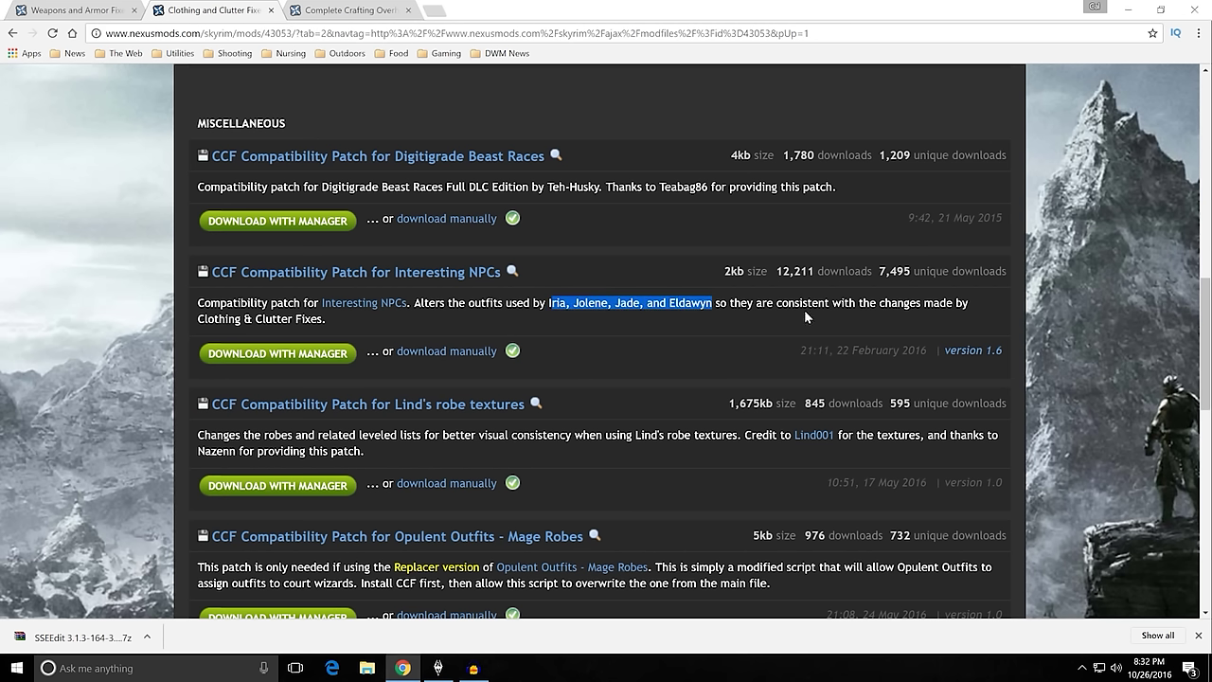
pyautogui.click(348, 318)
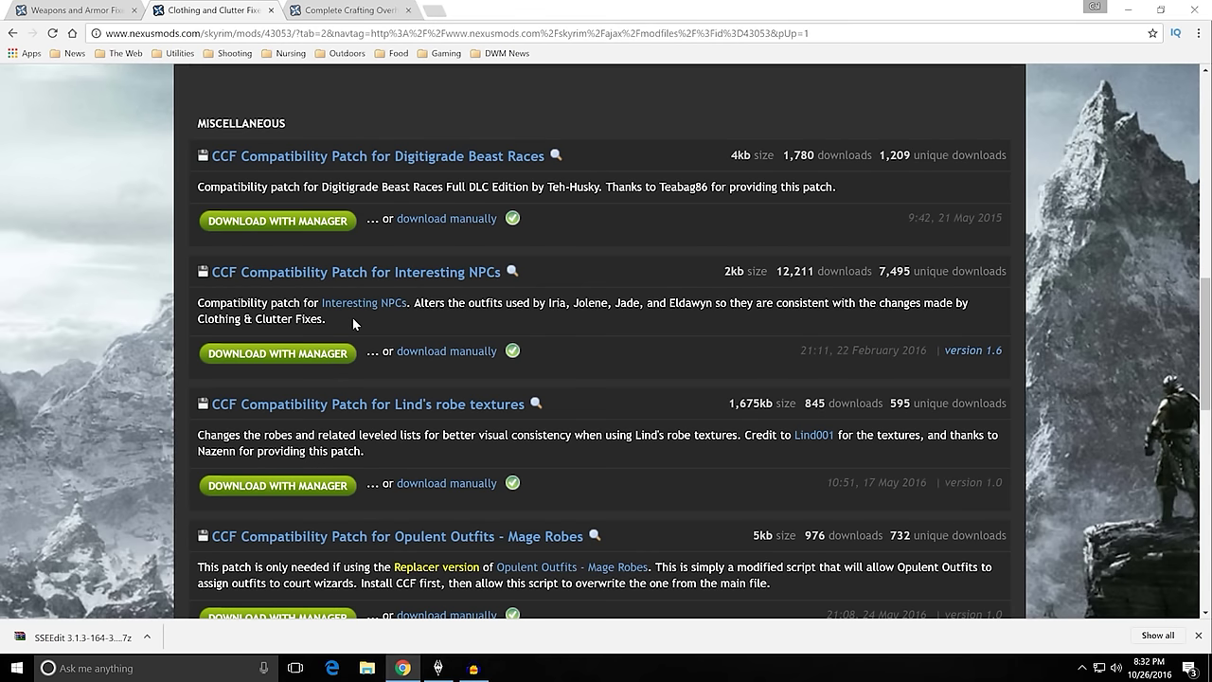
# Review the remaining CCF compatibility patches, from Lind's robe textures to EotW Mage Robes, and return to the main files.
pyautogui.scroll(-3, 158, 339)
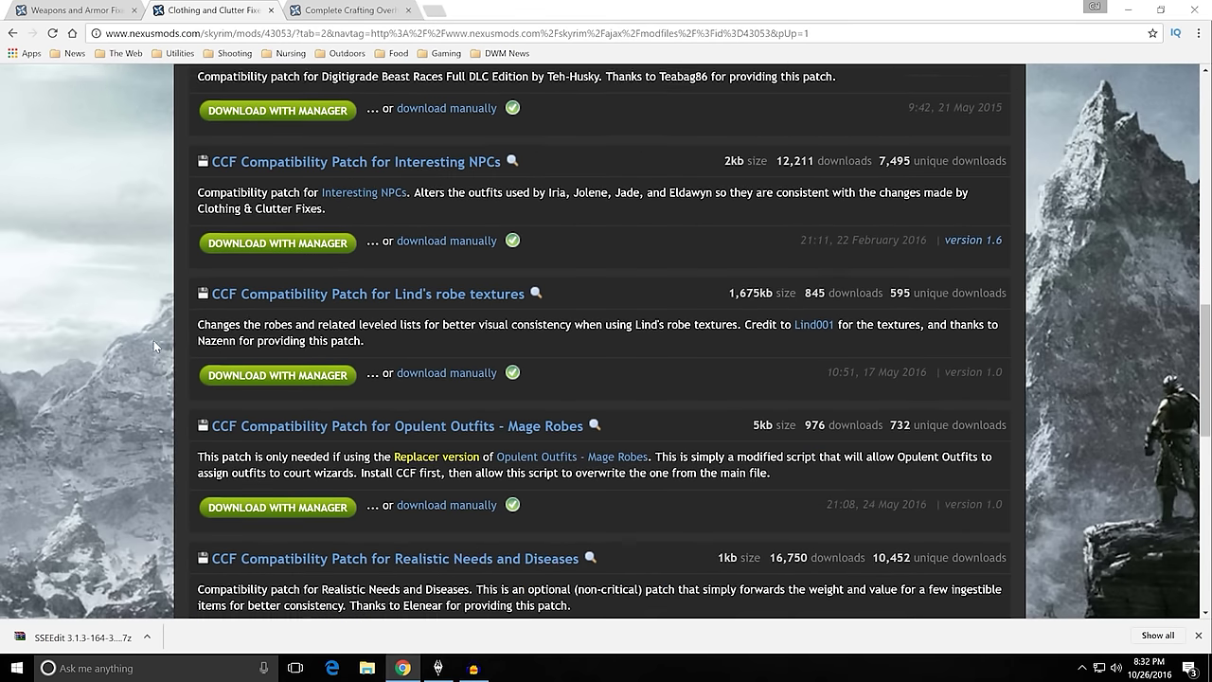
pyautogui.scroll(-2, 157, 339)
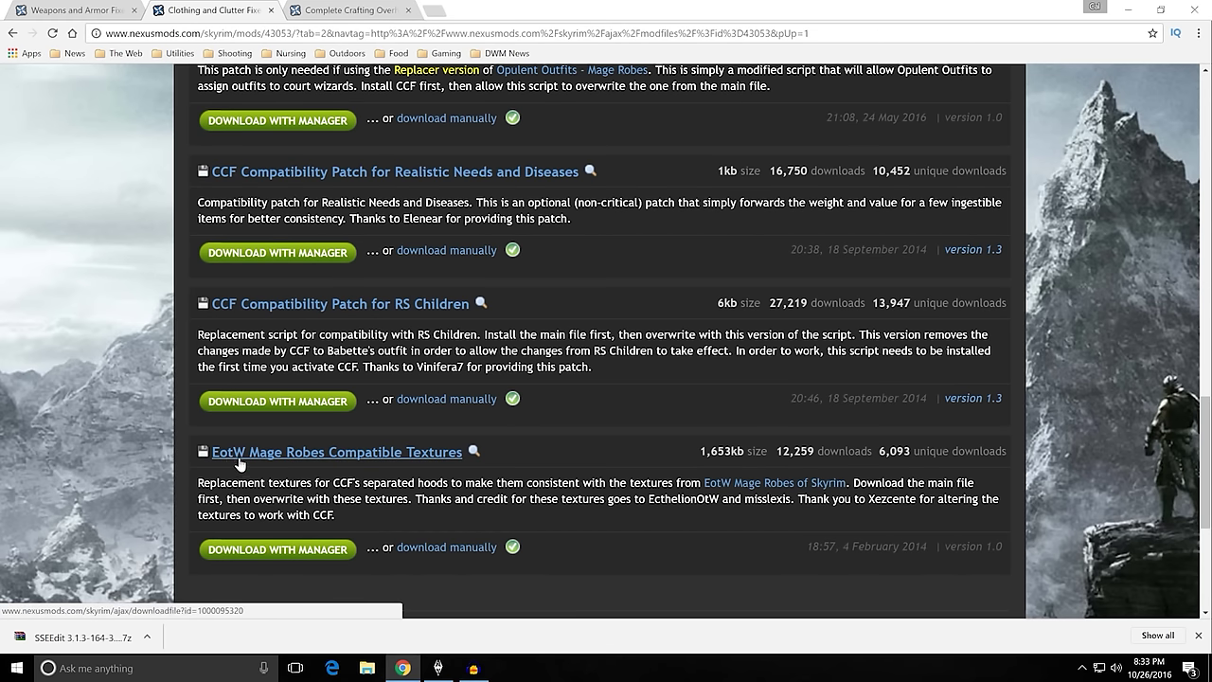
pyautogui.scroll(-2, 182, 444)
pyautogui.scroll(3, 181, 444)
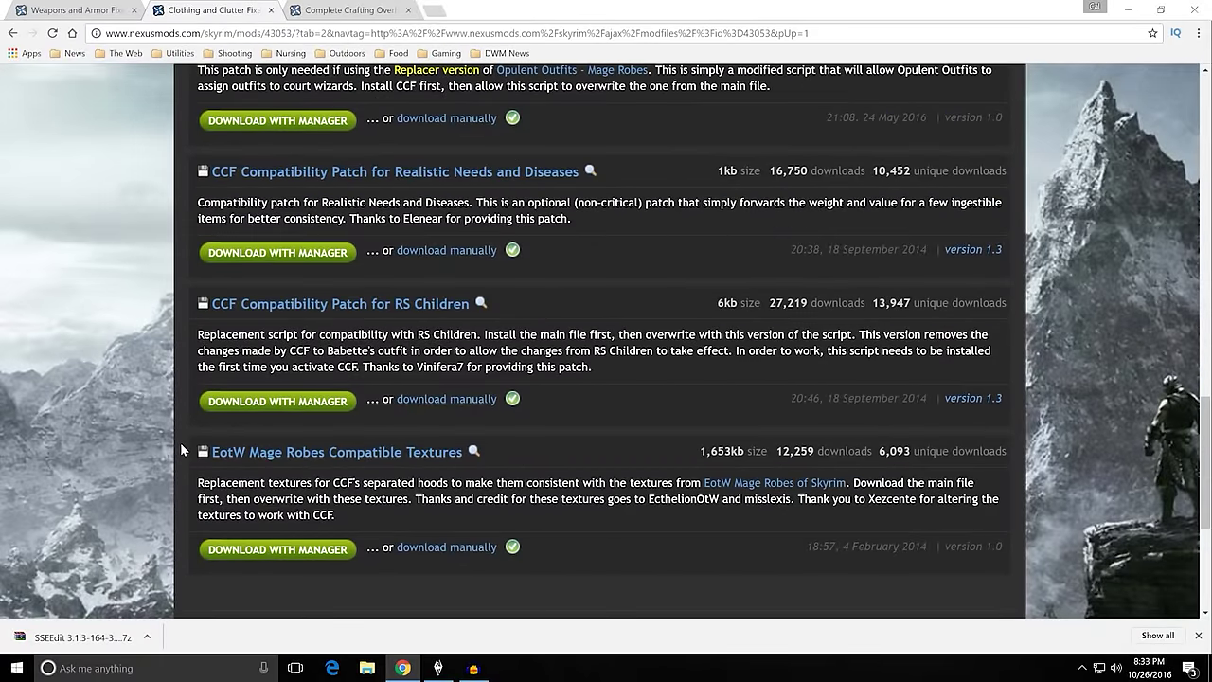
pyautogui.scroll(5, 134, 395)
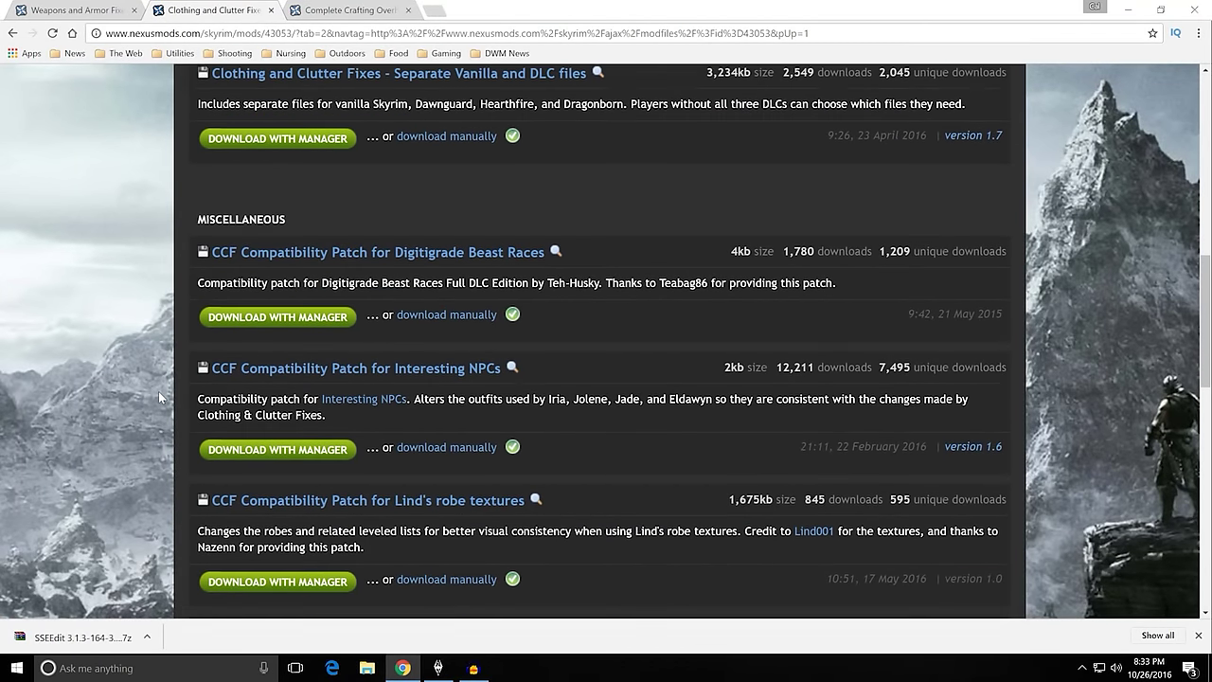
pyautogui.scroll(-1, 158, 391)
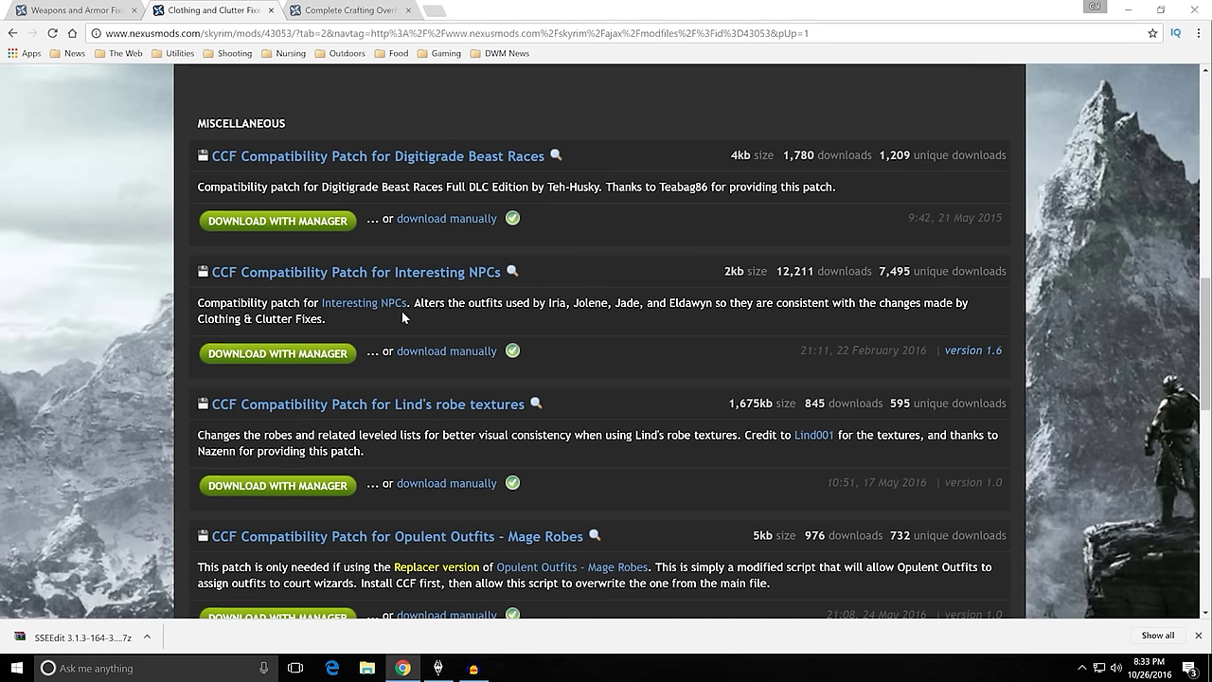
pyautogui.scroll(5, 171, 326)
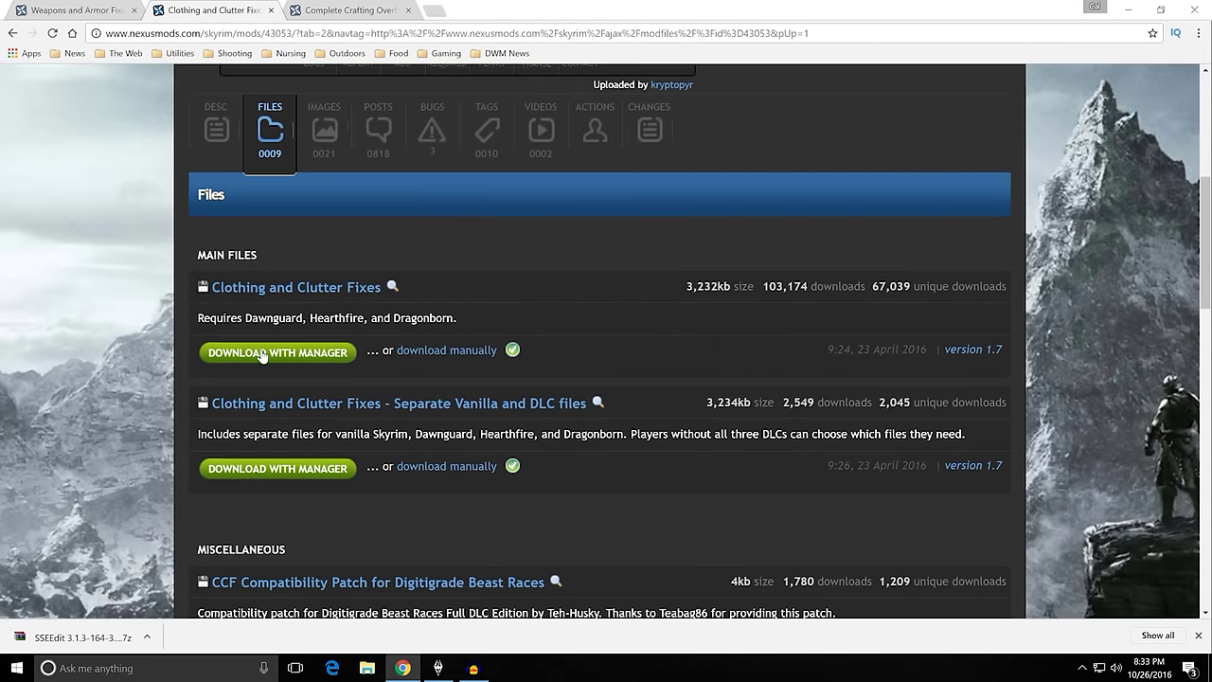
# Go to the Complete Crafting Overhaul Remade page and open its list of downloadable files.
pyautogui.click(359, 13)
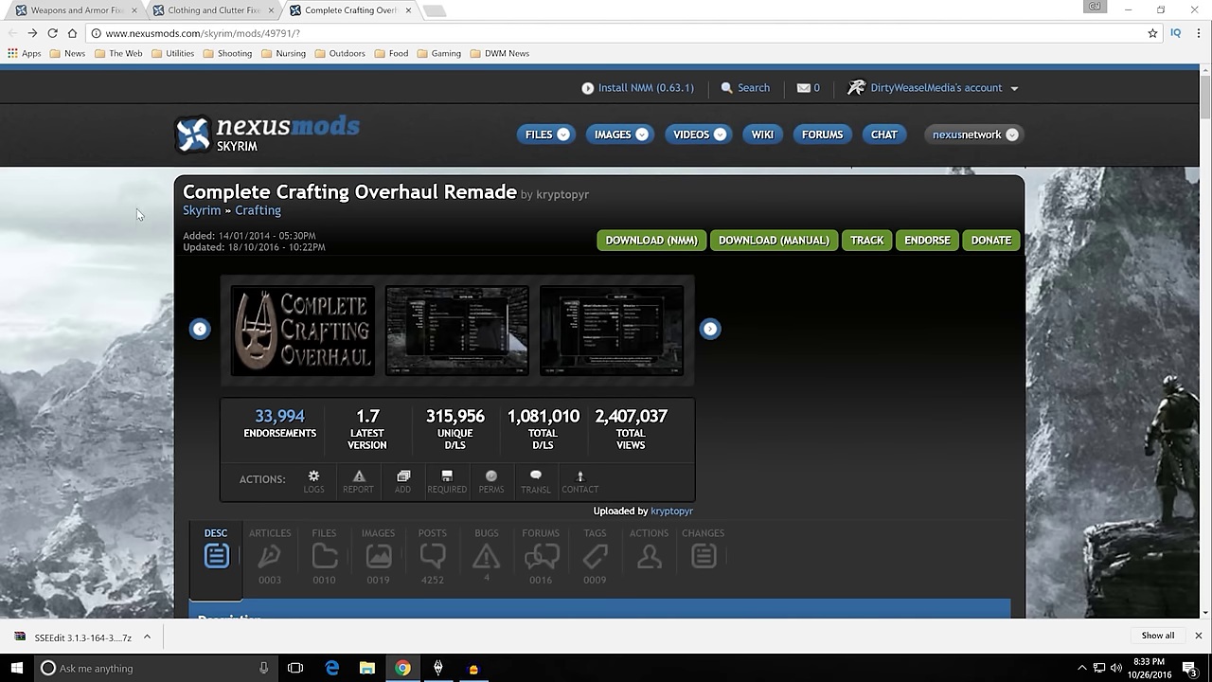
pyautogui.scroll(-3, 137, 213)
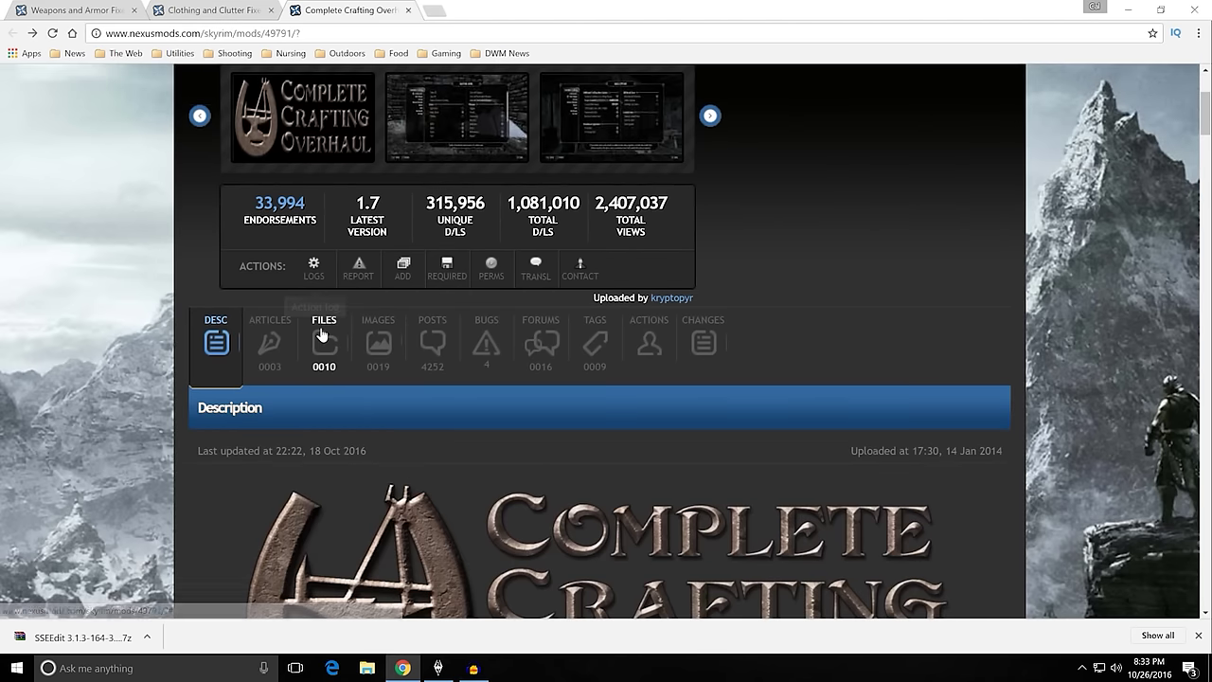
pyautogui.click(322, 334)
pyautogui.scroll(-4, 303, 322)
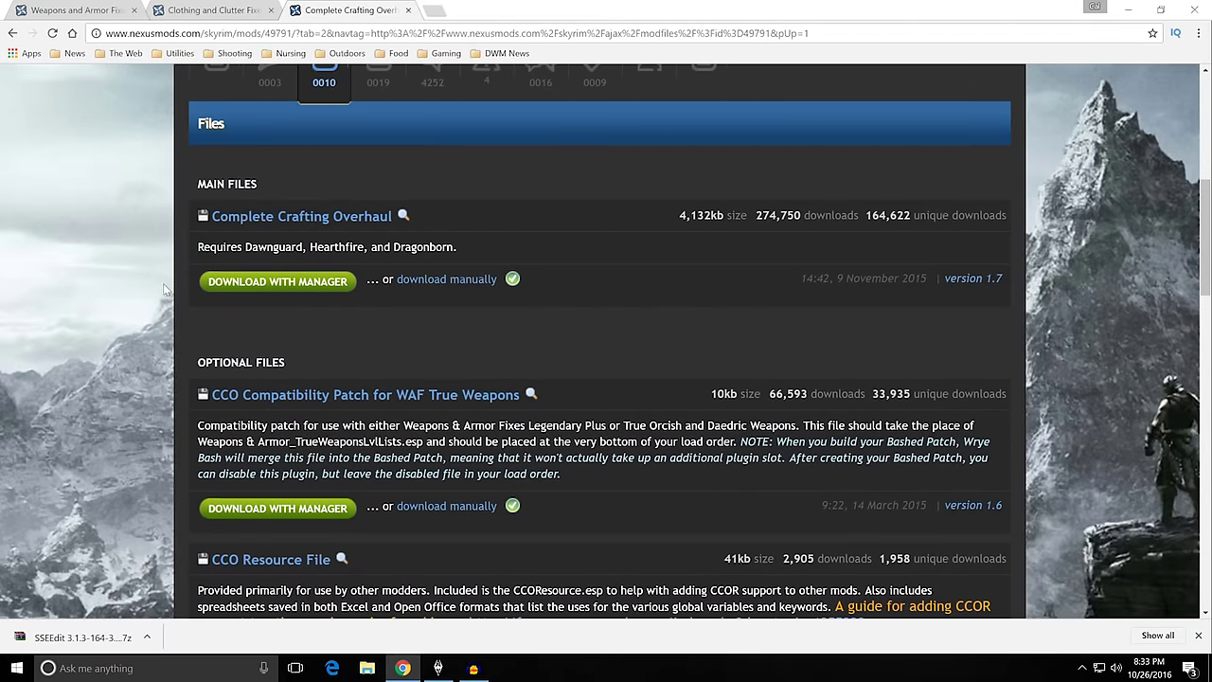
# Highlight Weapons & Armor_TrueWeaponsLvlLists.esp and the Bashed Patch note in the description of the CCO Compatibility Patch for WAF True Weapons.
pyautogui.scroll(-3, 163, 289)
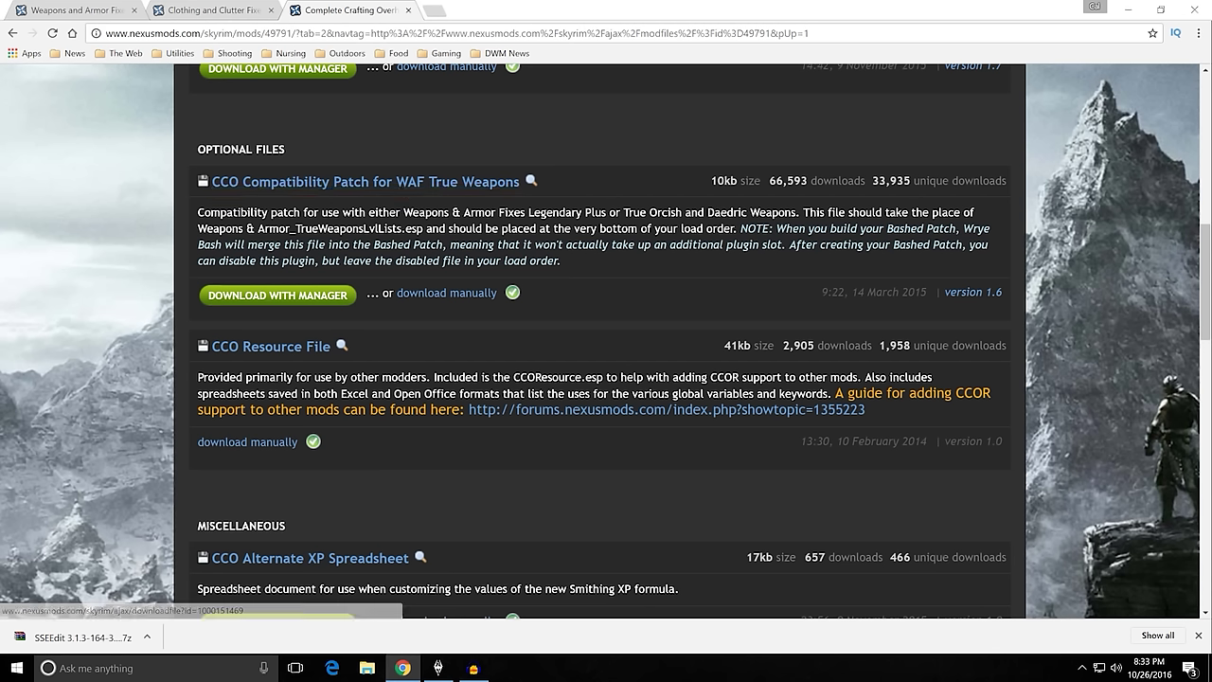
pyautogui.moveTo(197, 229); pyautogui.dragTo(424, 228)
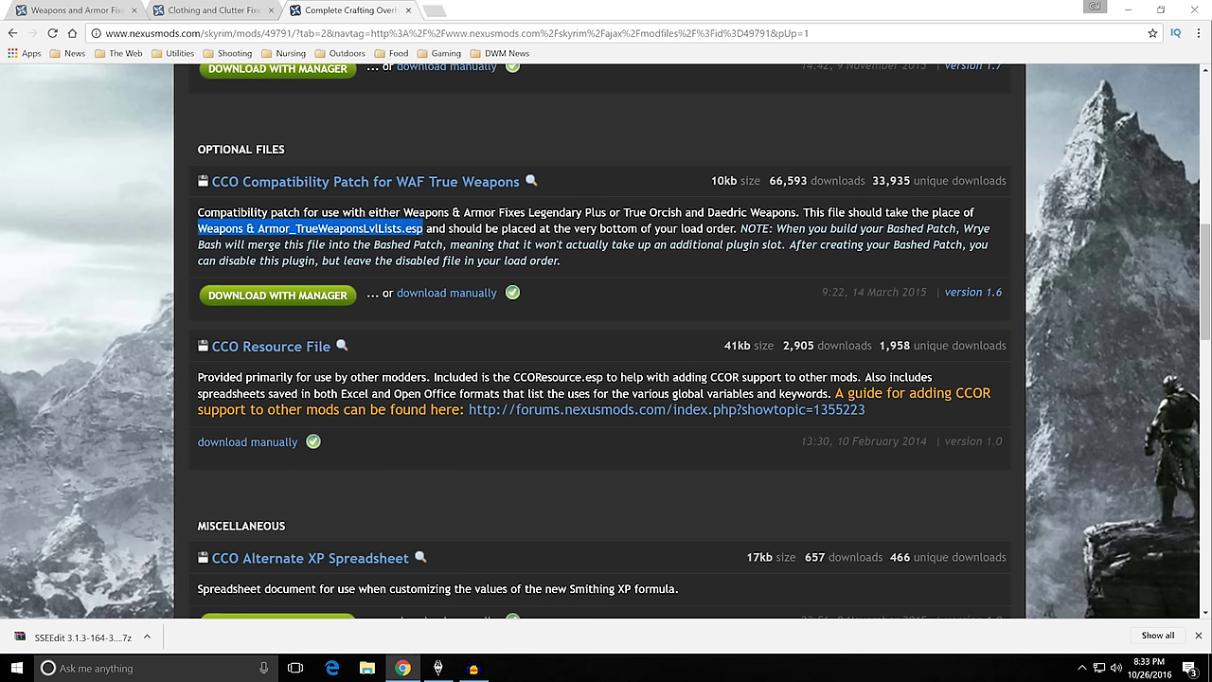
pyautogui.moveTo(257, 229); pyautogui.dragTo(84, 32)
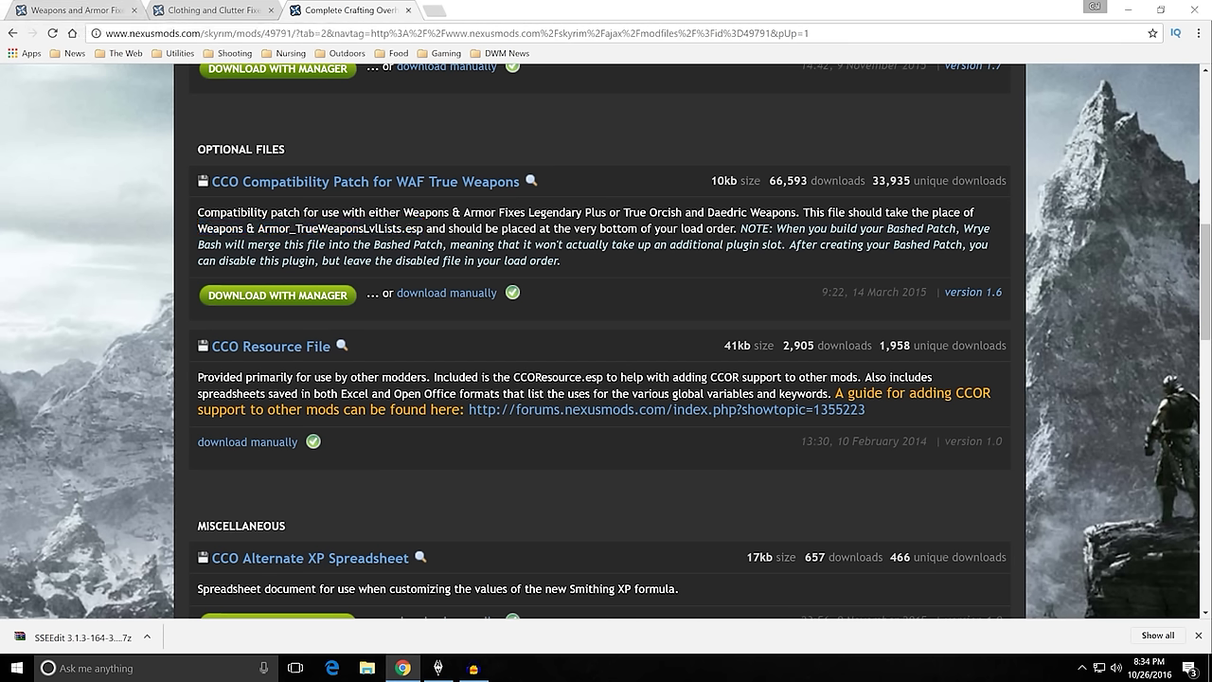
pyautogui.moveTo(776, 228); pyautogui.dragTo(560, 260)
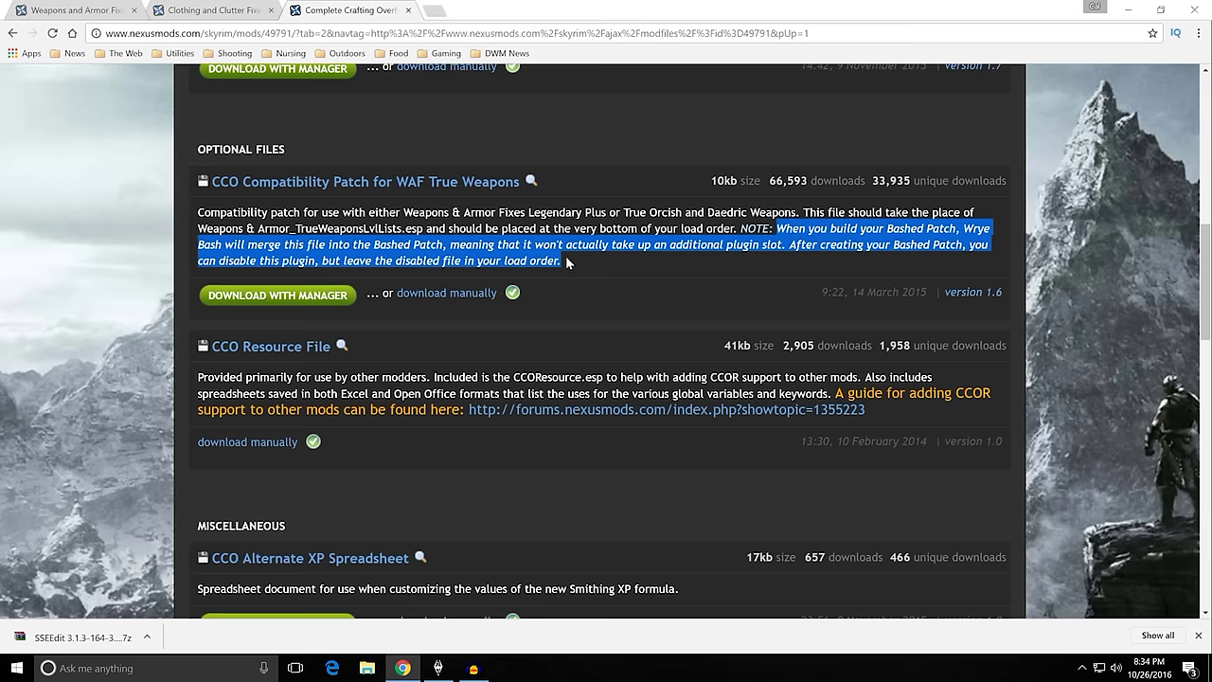
# Compare the main Complete Crafting Overhaul file with its optional WAF True Weapons patch and clear the text highlight.
pyautogui.scroll(3, 164, 237)
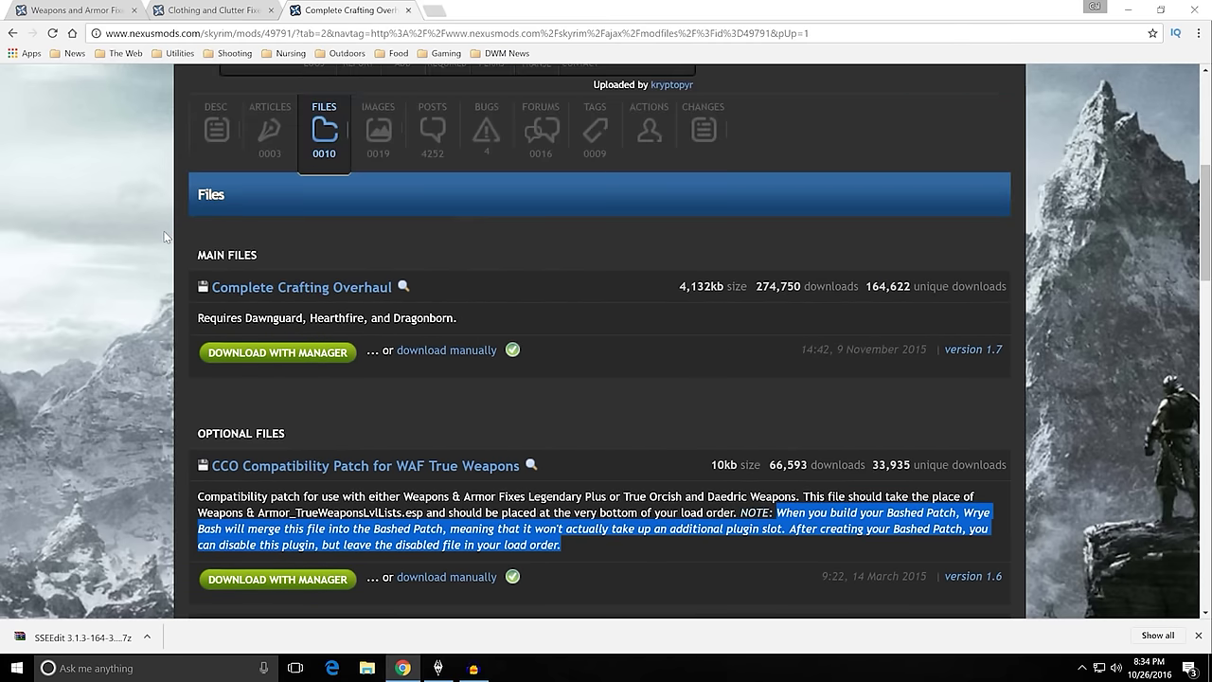
pyautogui.scroll(-3, 163, 237)
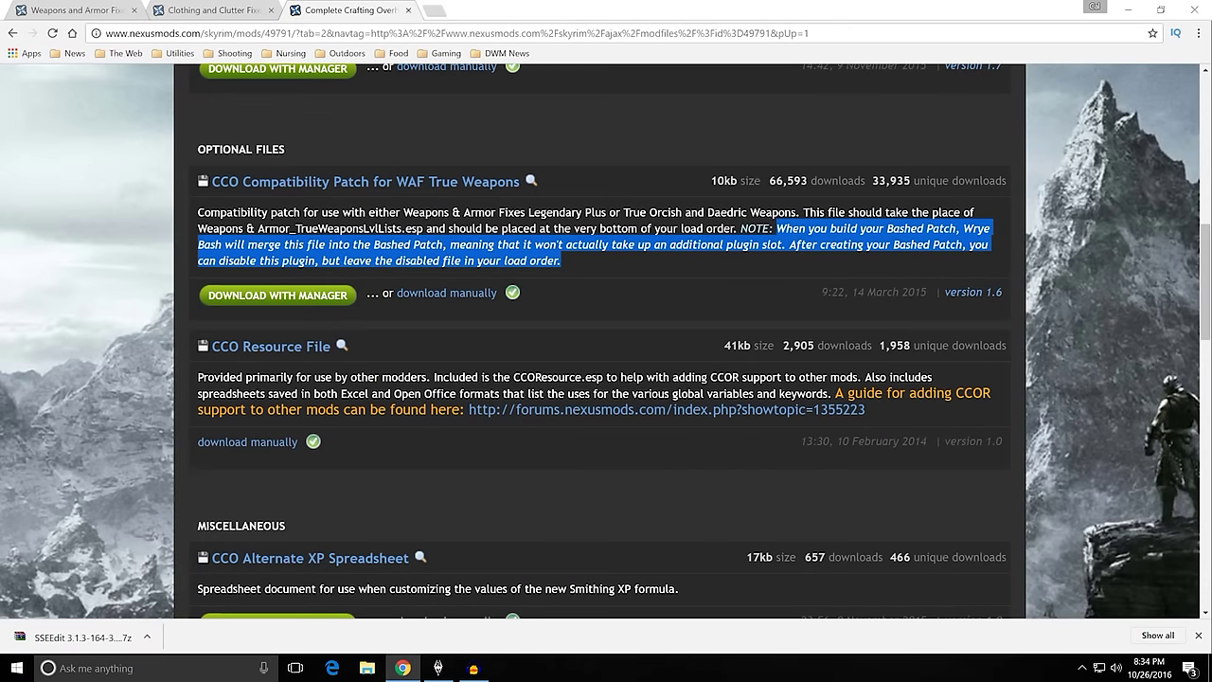
pyautogui.click(152, 238)
pyautogui.scroll(2, 158, 235)
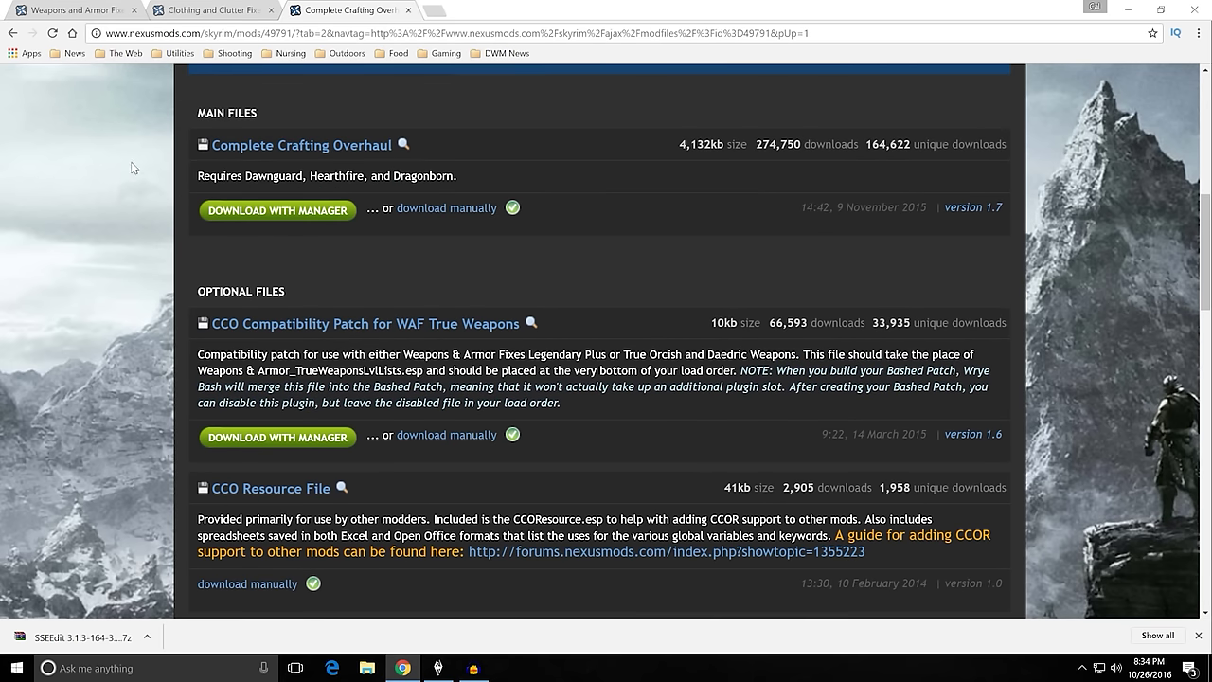
# Switch to Mod Organizer and start reinstalling the downloaded Weapons and Armor Fixes archive.
pyautogui.click(190, 10)
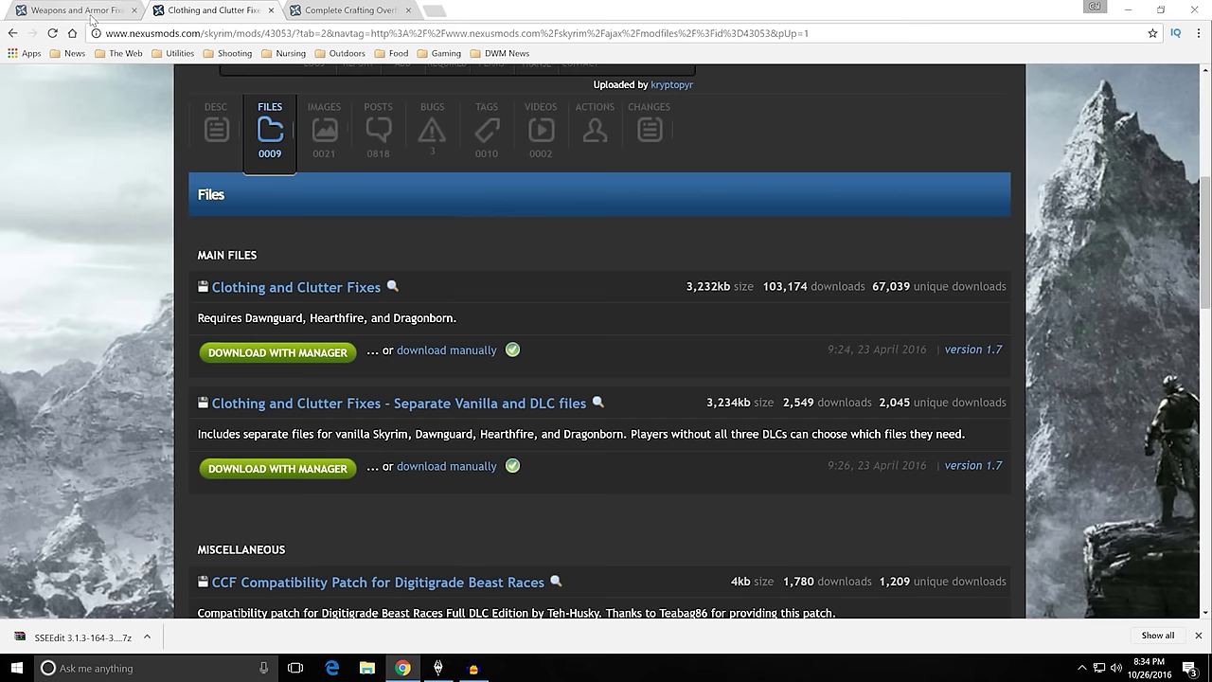
pyautogui.click(93, 17)
pyautogui.click(437, 668)
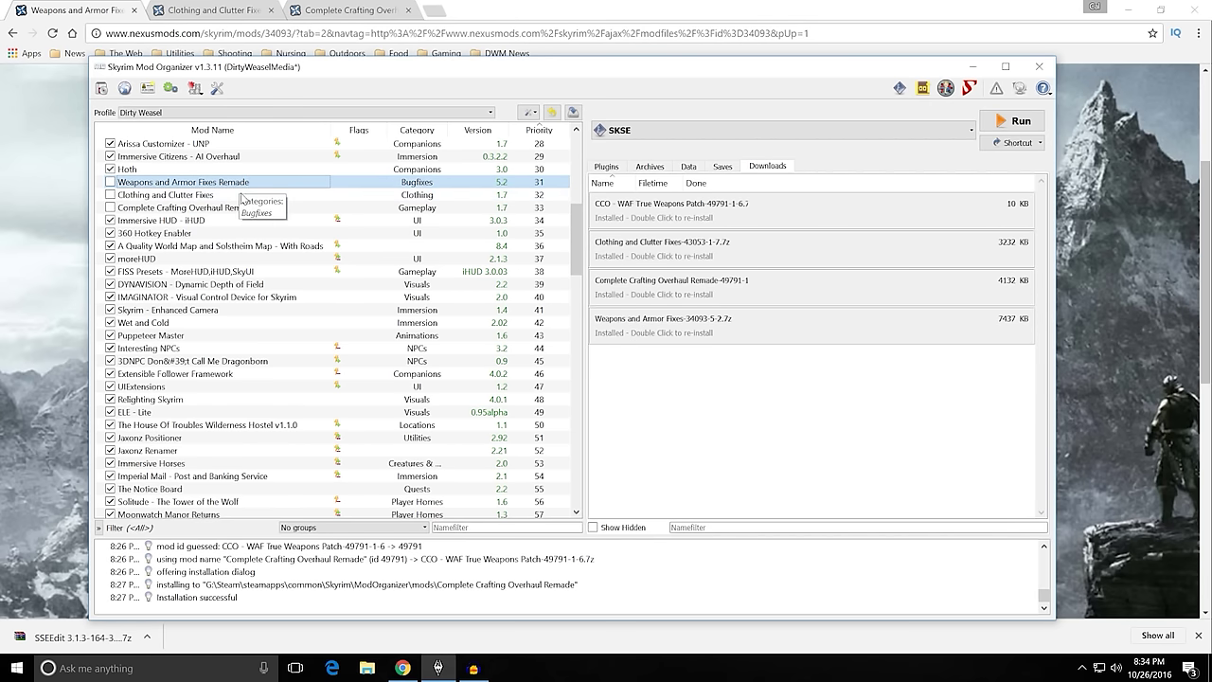
pyautogui.doubleClick(656, 327)
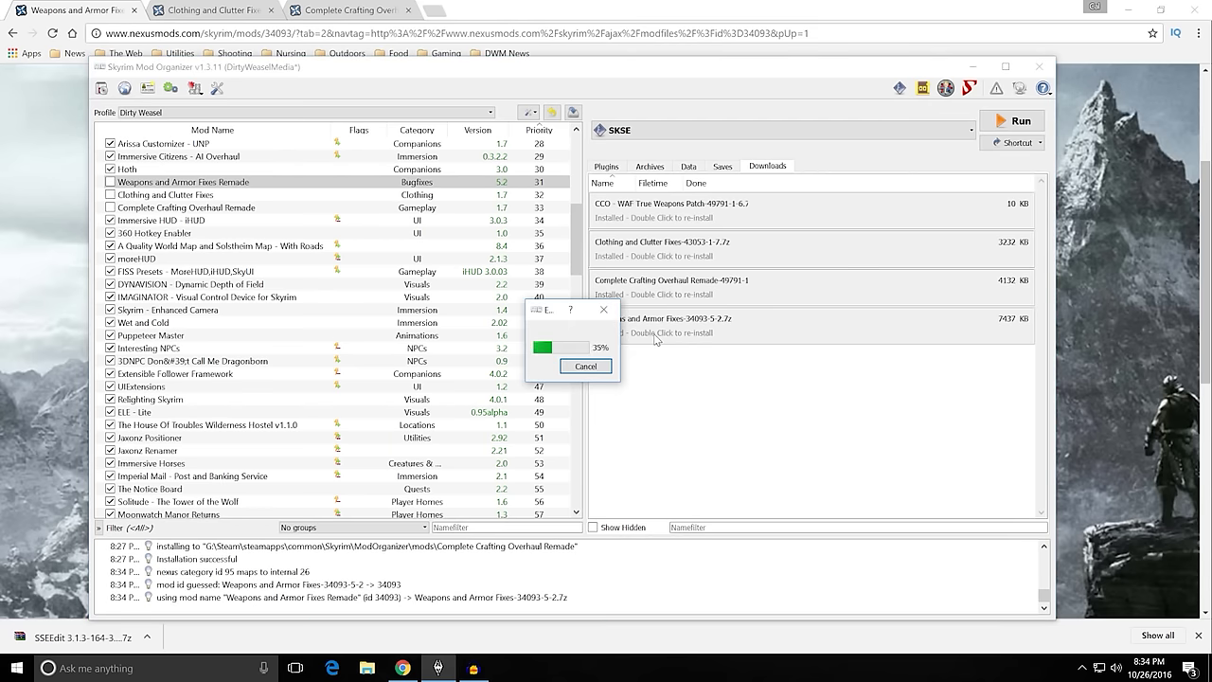
# Select Customize Options in the Weapons and Armor Fixes Remade installer, continue to the custom options page, and widen the installer window.
pyautogui.moveTo(539, 446); pyautogui.dragTo(528, 594)
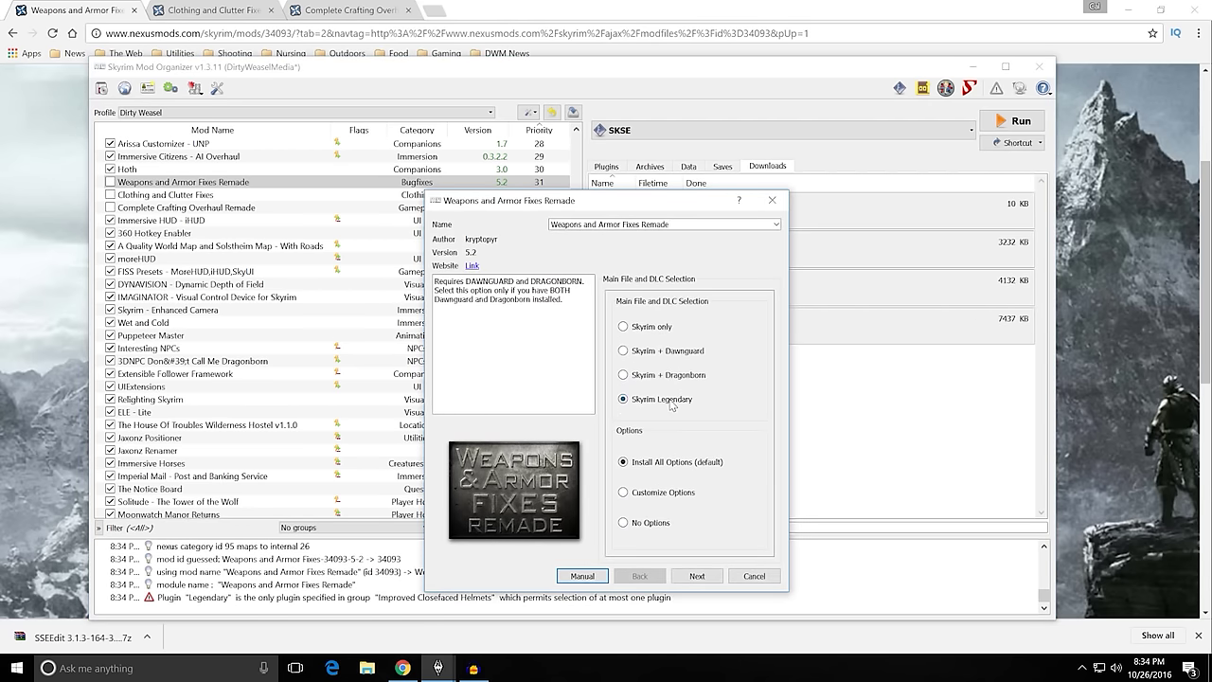
pyautogui.moveTo(787, 386); pyautogui.dragTo(891, 379)
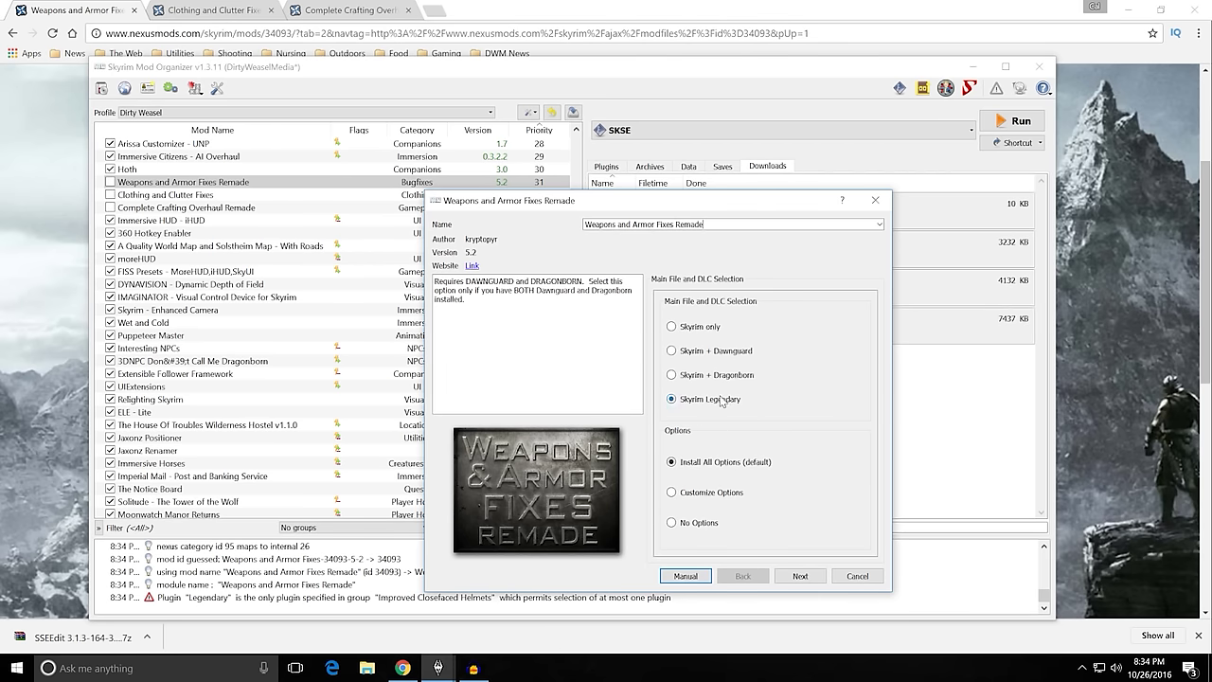
pyautogui.moveTo(710, 462)
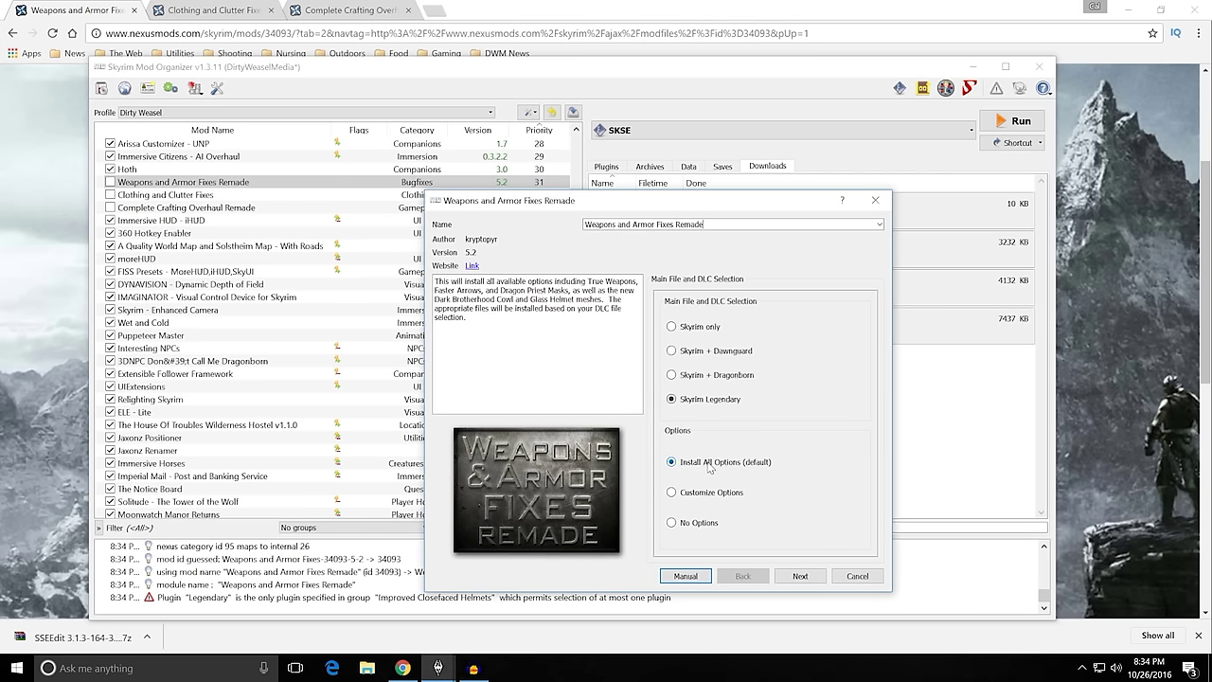
pyautogui.moveTo(705, 500)
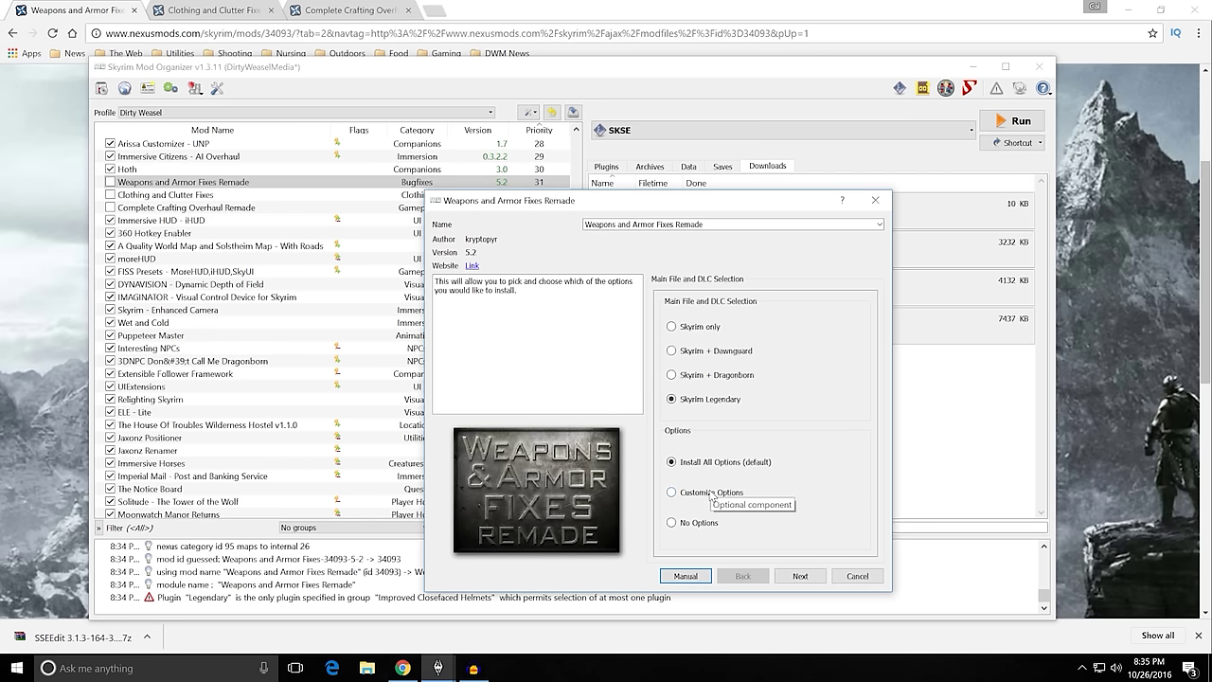
pyautogui.click(712, 493)
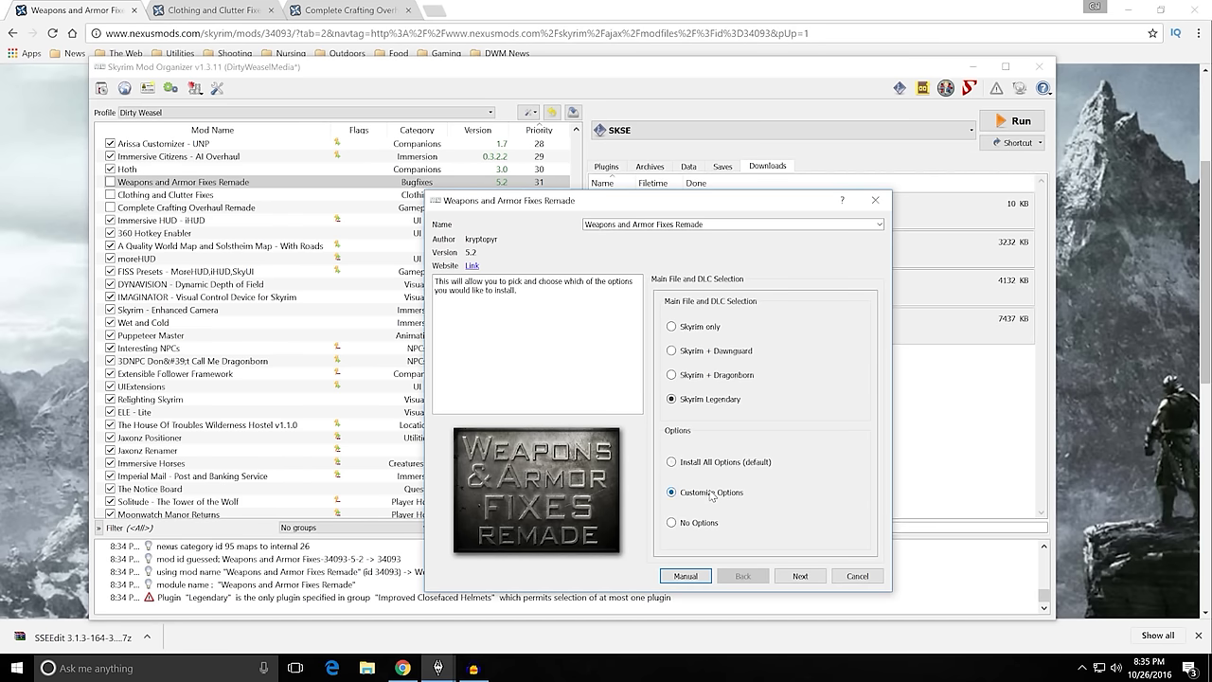
pyautogui.click(799, 575)
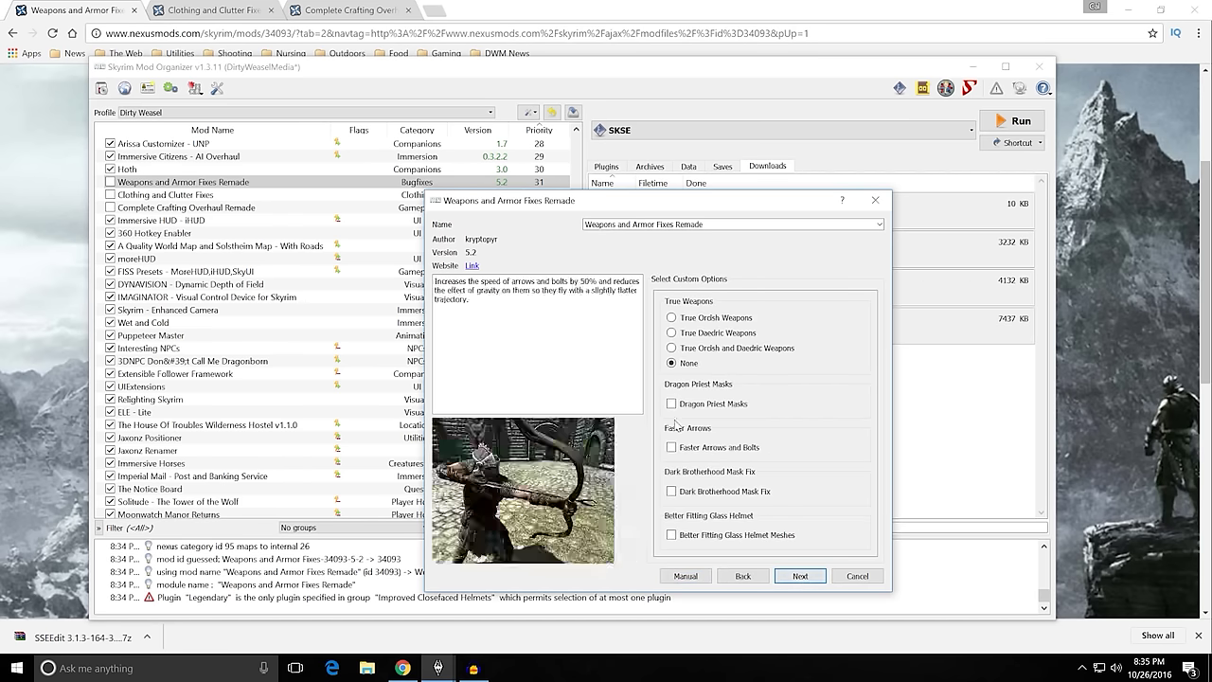
pyautogui.moveTo(893, 356); pyautogui.dragTo(985, 350)
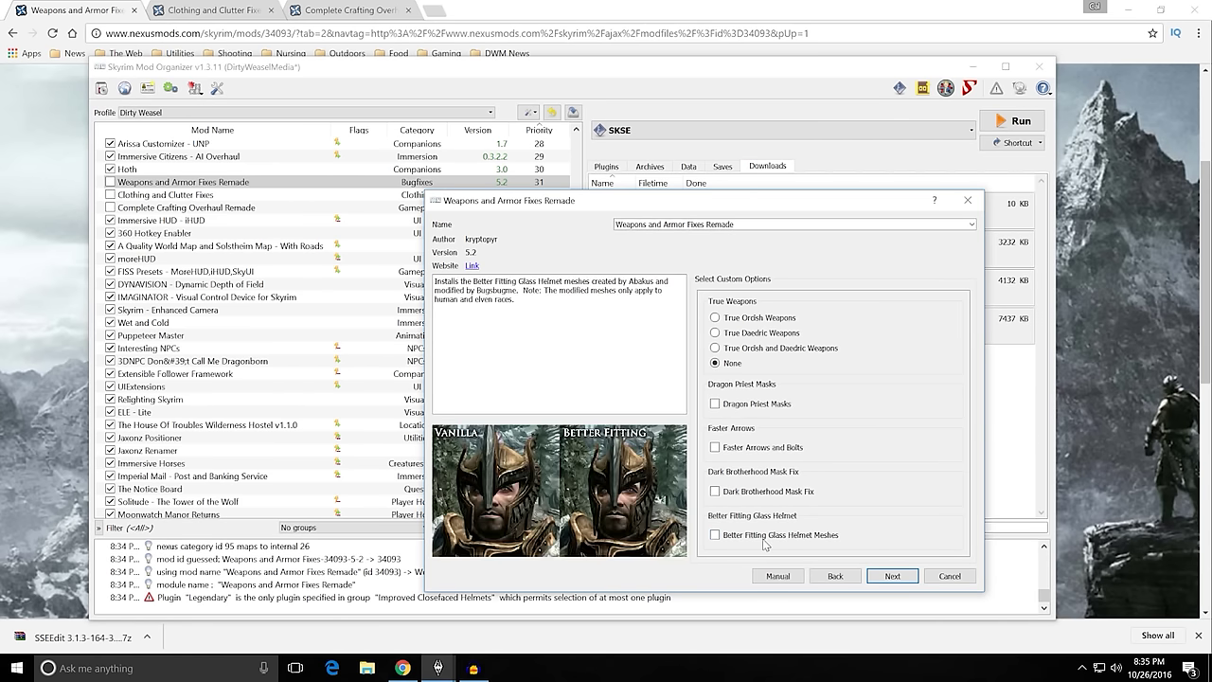
# Select Install All Options and the Legendary Improved Closefaced Helmets patch in the Weapons and Armor Fixes Remade installer, and cancel at the final page.
pyautogui.click(835, 576)
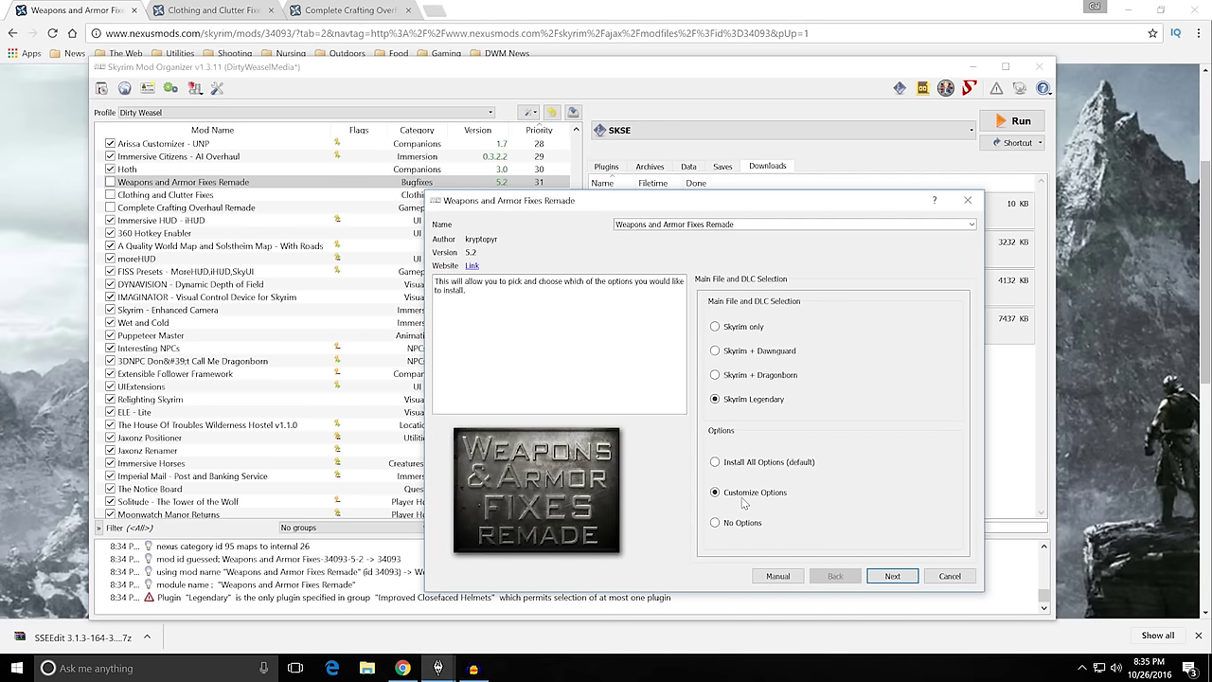
pyautogui.click(748, 462)
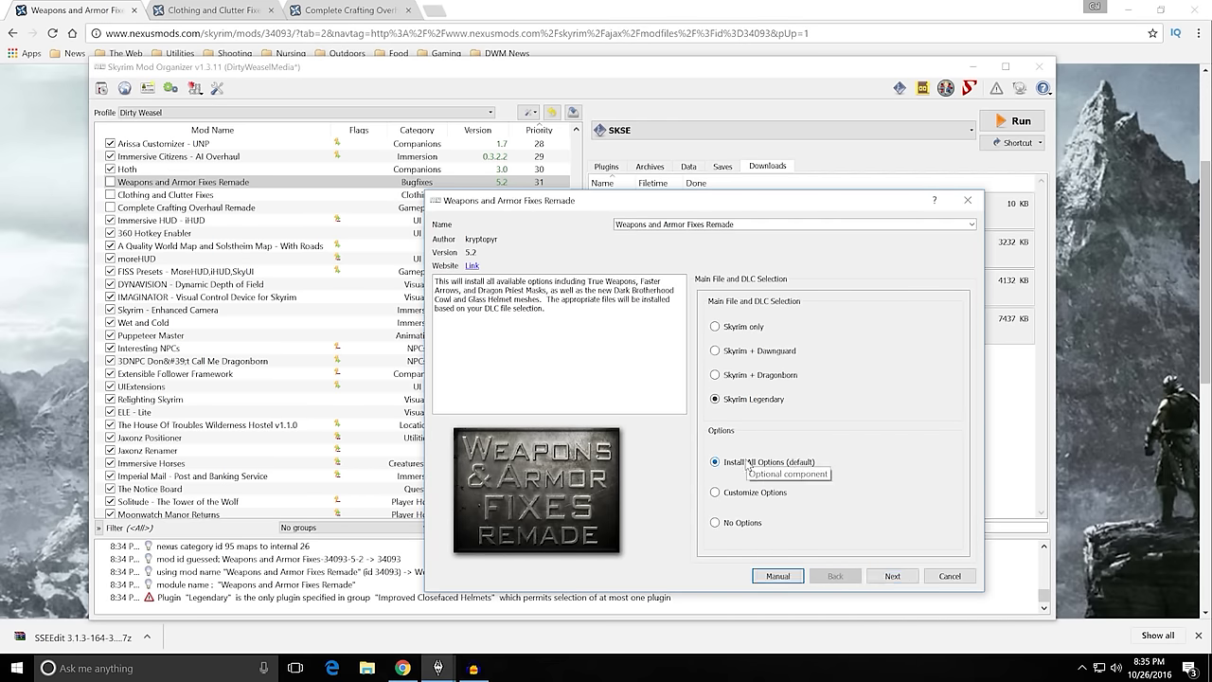
pyautogui.click(892, 576)
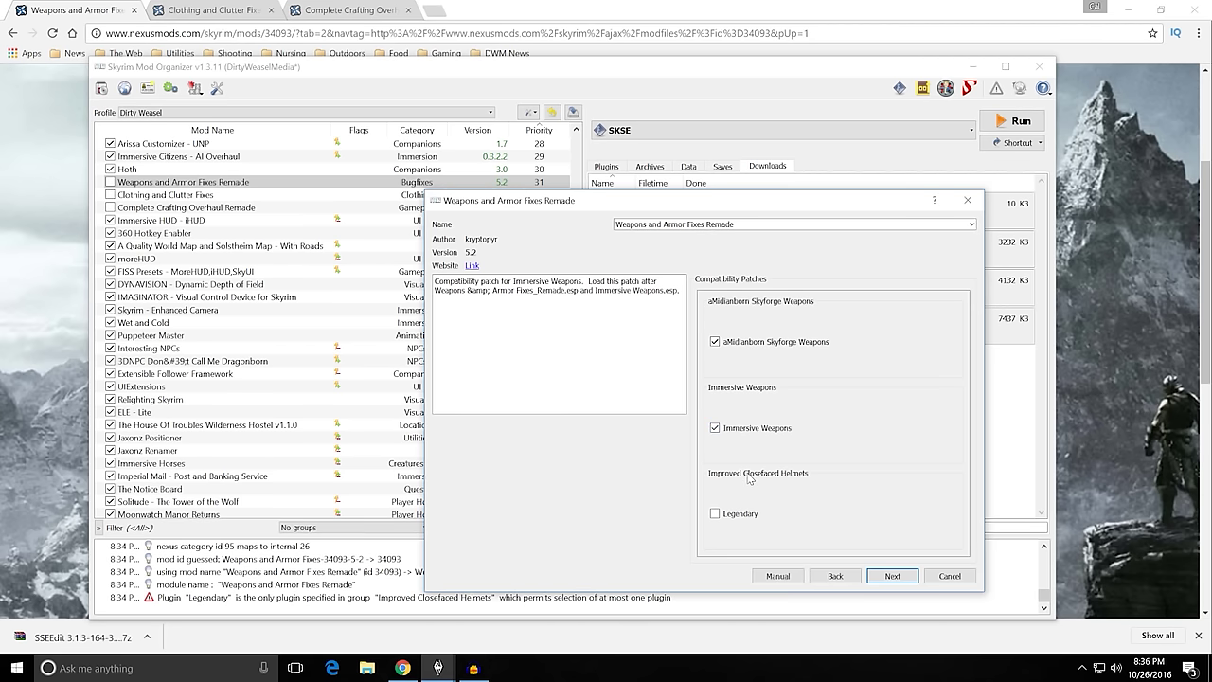
pyautogui.click(717, 515)
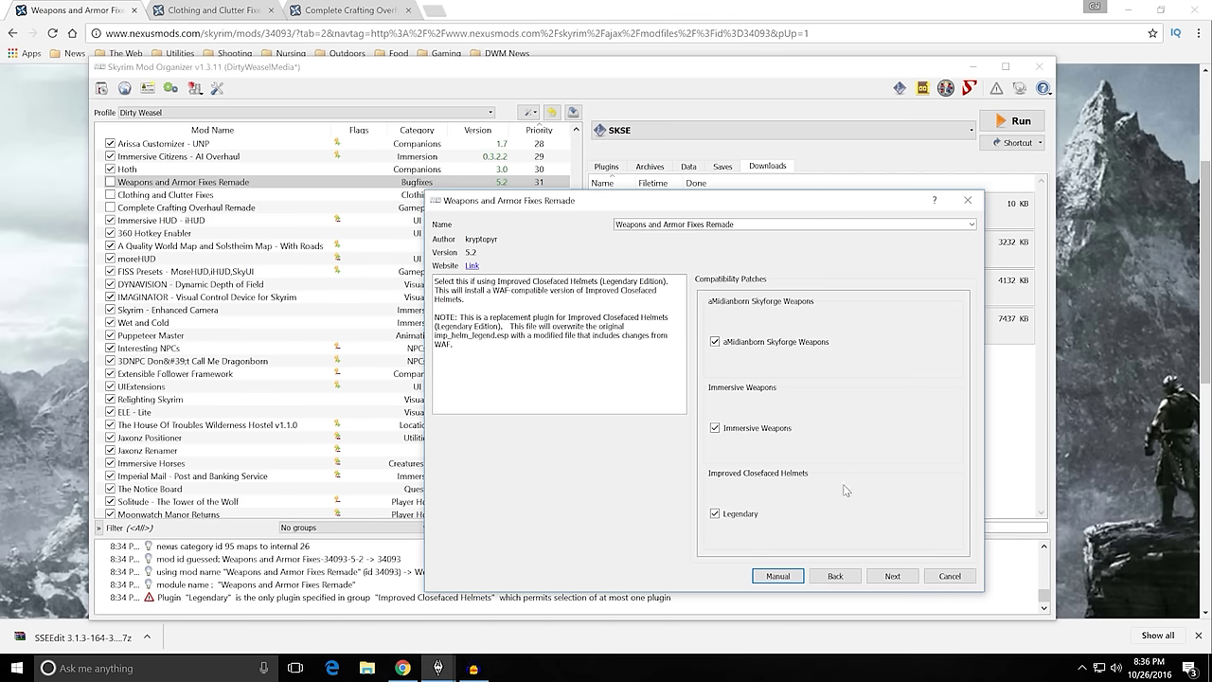
pyautogui.click(877, 577)
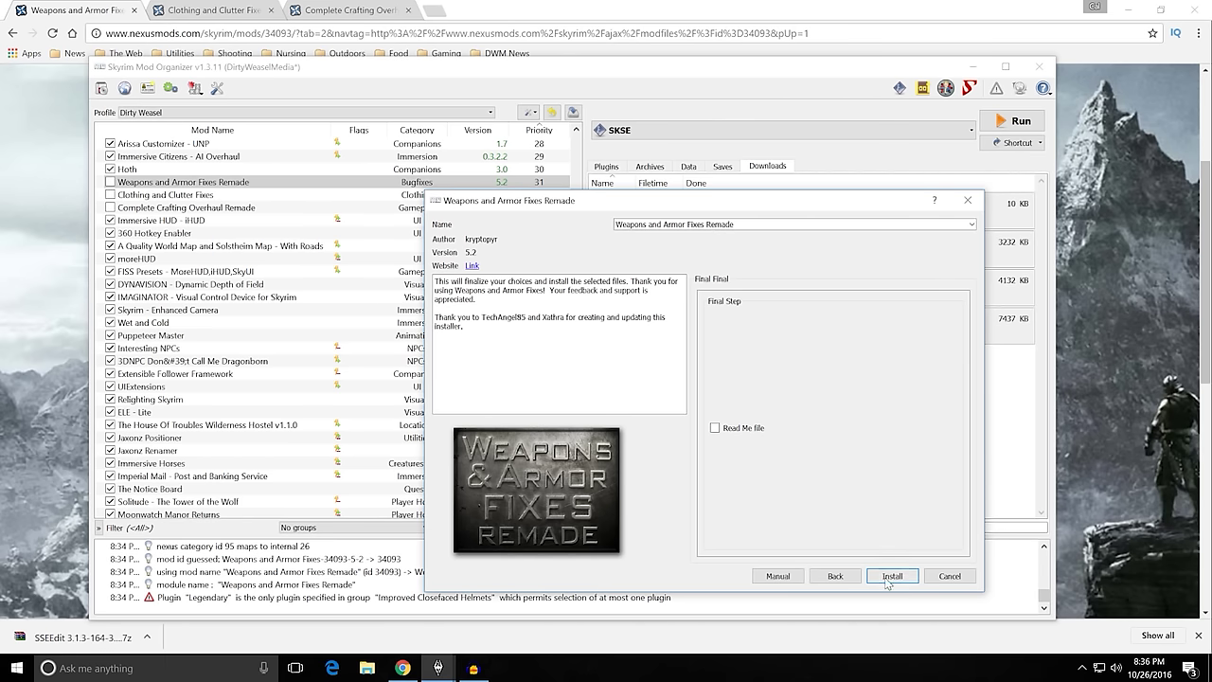
pyautogui.click(949, 576)
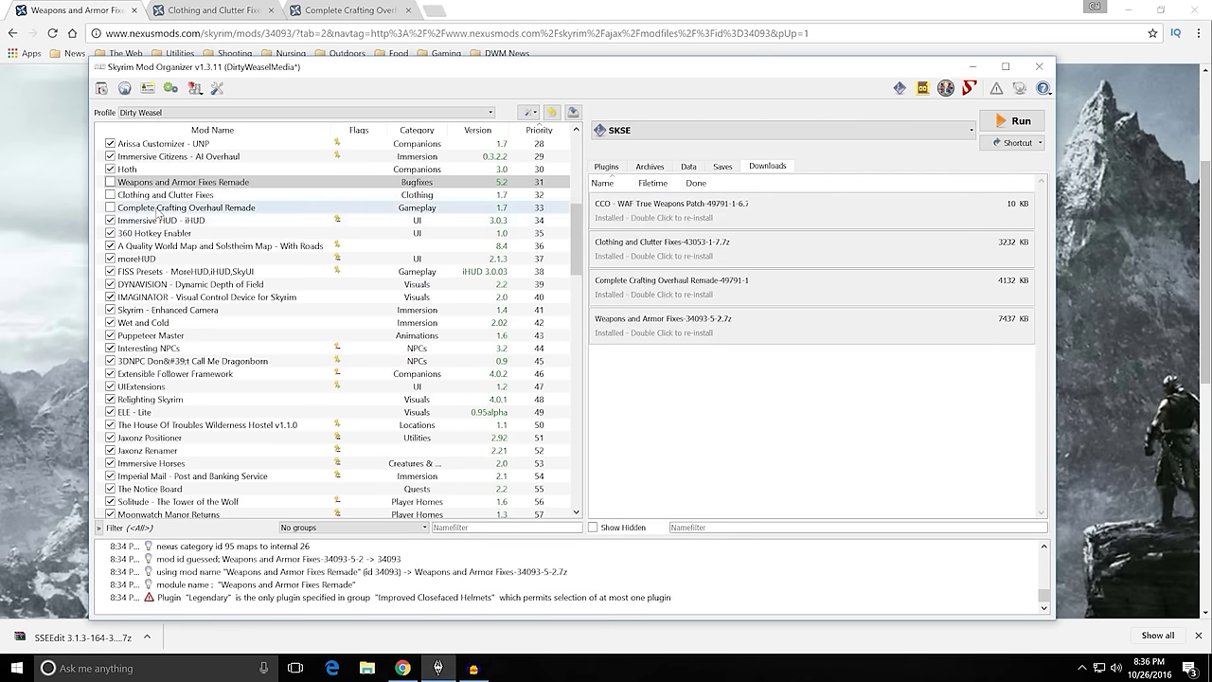
# Examine the optional and available ESPs in the mod information of Weapons and Armor Fixes Remade.
pyautogui.doubleClick(188, 183)
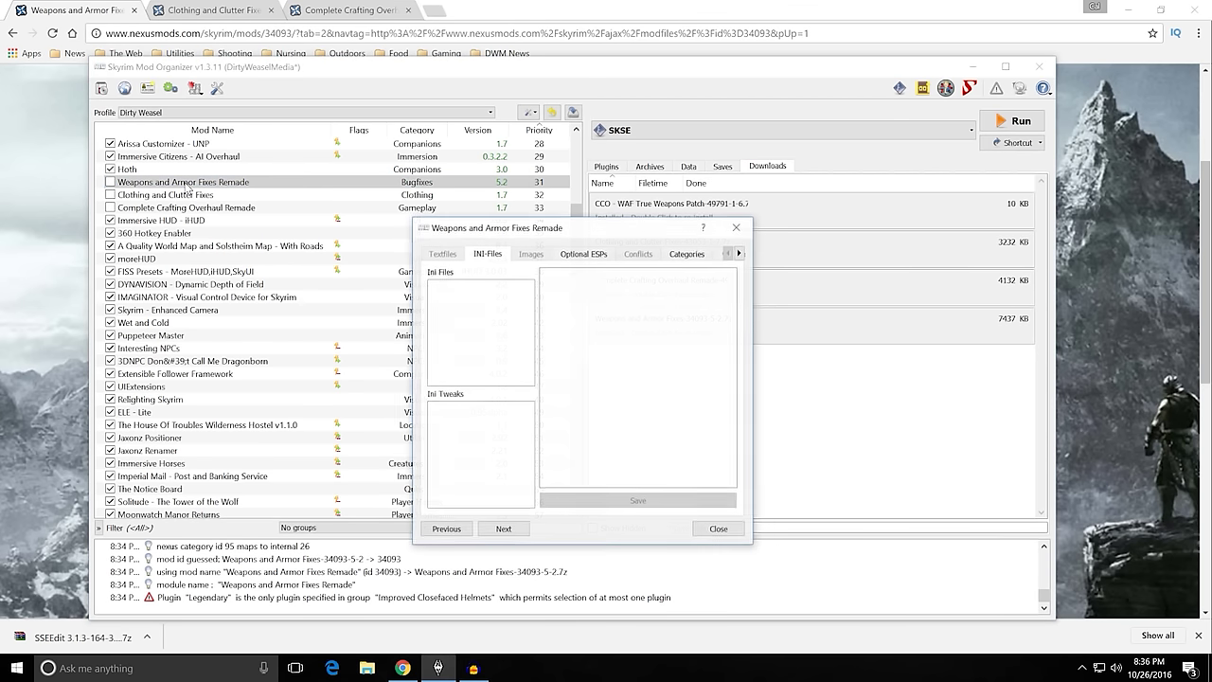
pyautogui.click(584, 254)
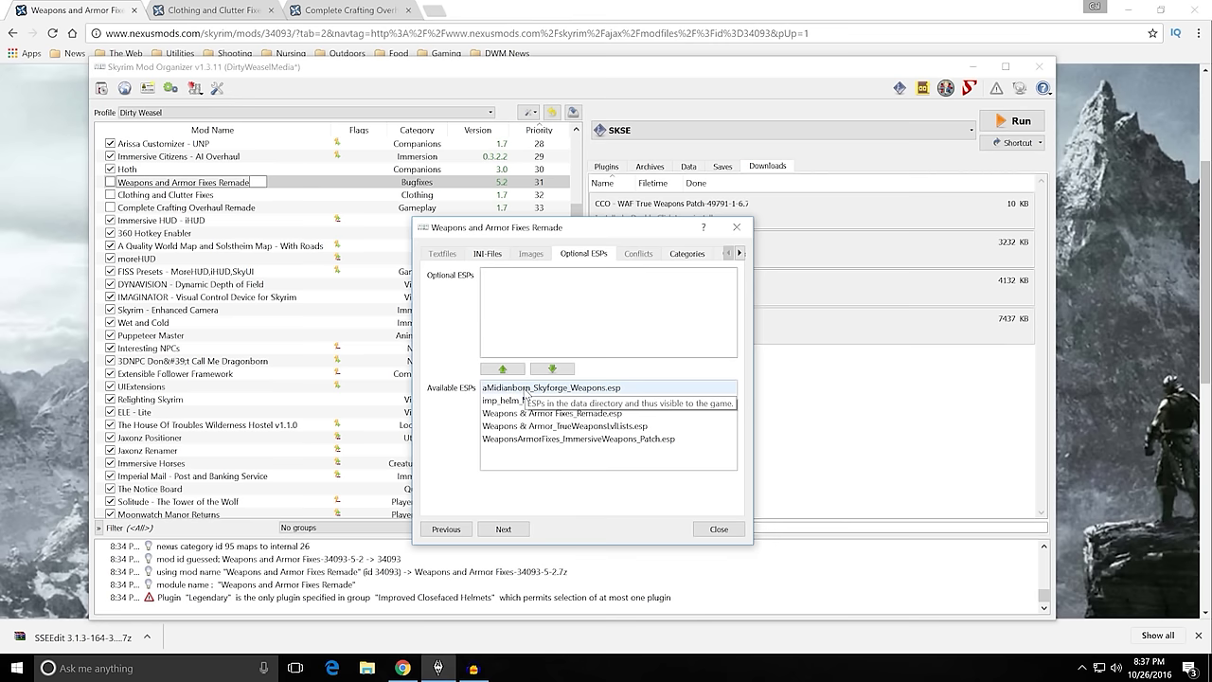
pyautogui.click(719, 529)
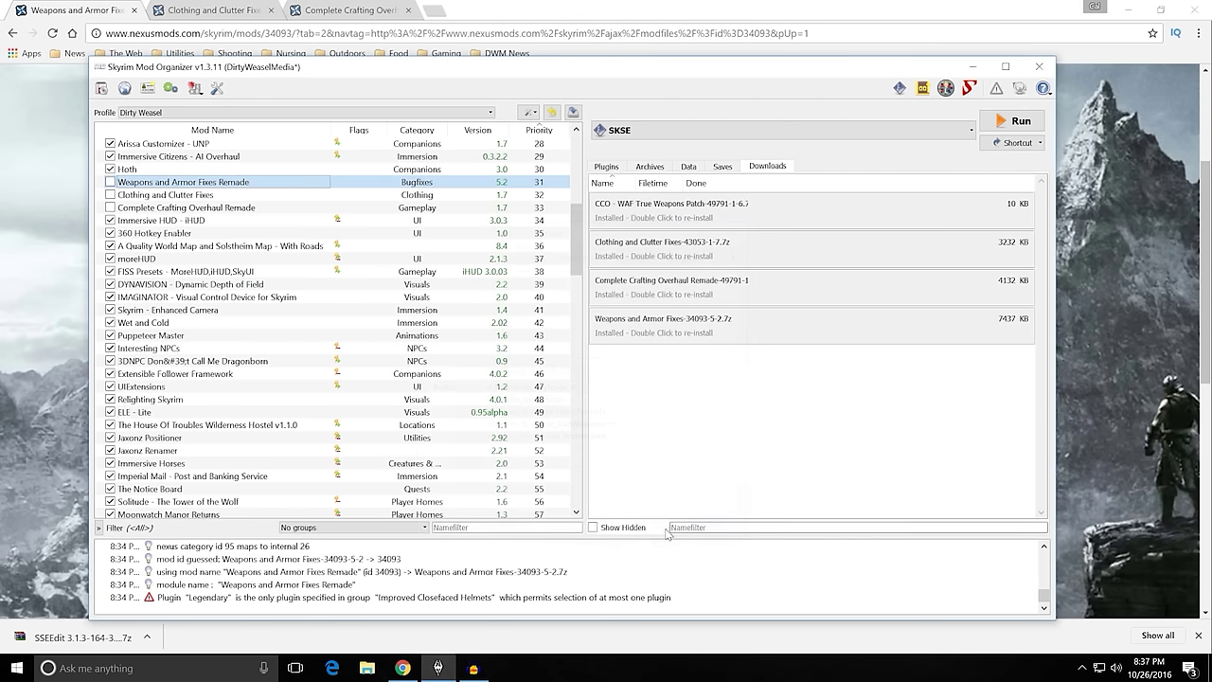
# Make aMidianborn_Skyforge_Weapons.esp optional in aMidianBorn Book of Silence - Weapons, and return it to the available ESPs.
pyautogui.scroll(-1, 244, 396)
pyautogui.scroll(-9, 244, 396)
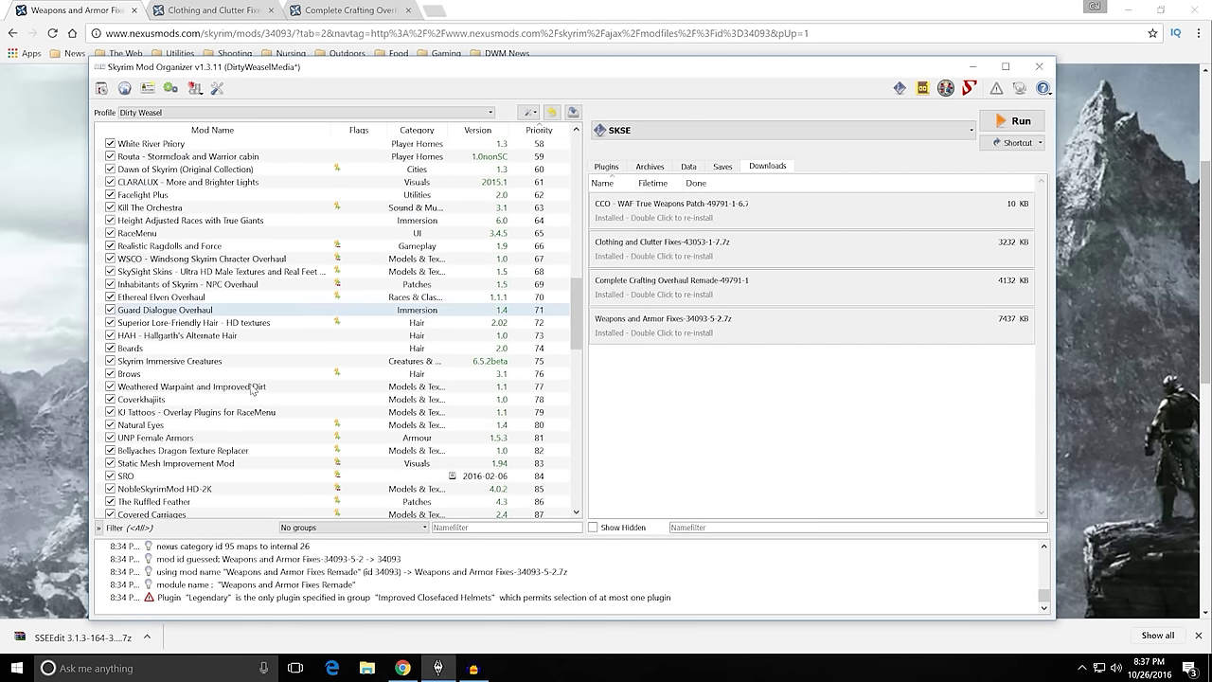
pyautogui.scroll(4, 252, 388)
pyautogui.scroll(-11, 251, 388)
pyautogui.doubleClick(252, 387)
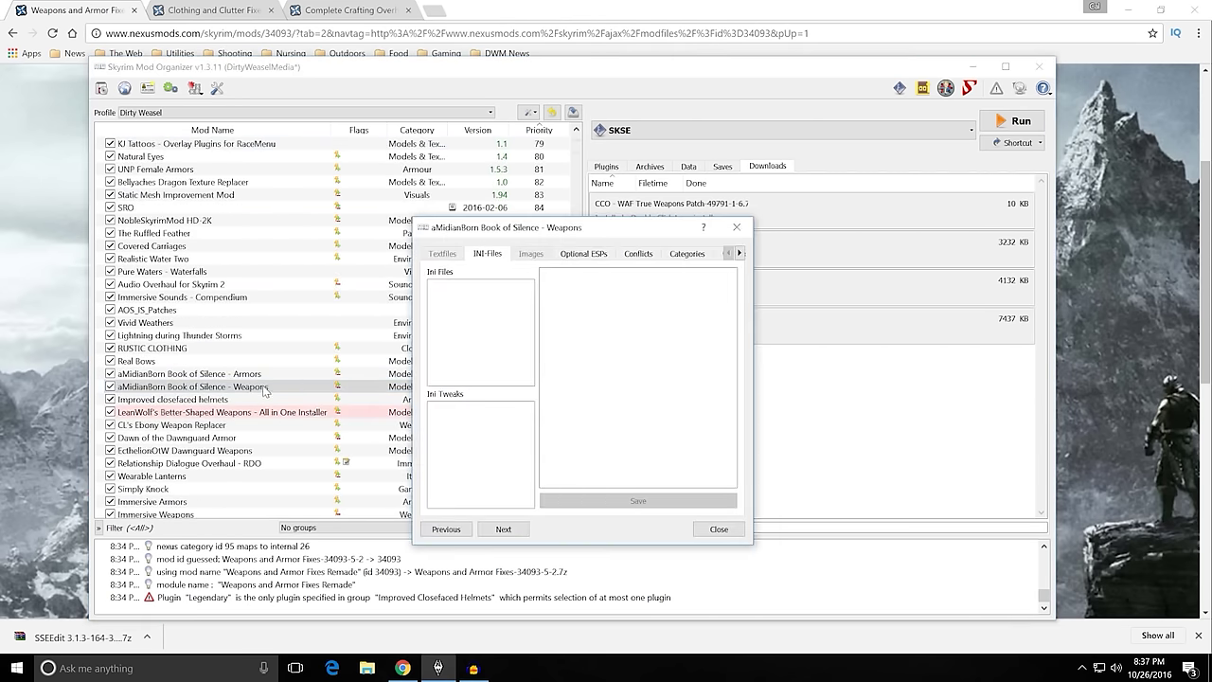
pyautogui.click(583, 254)
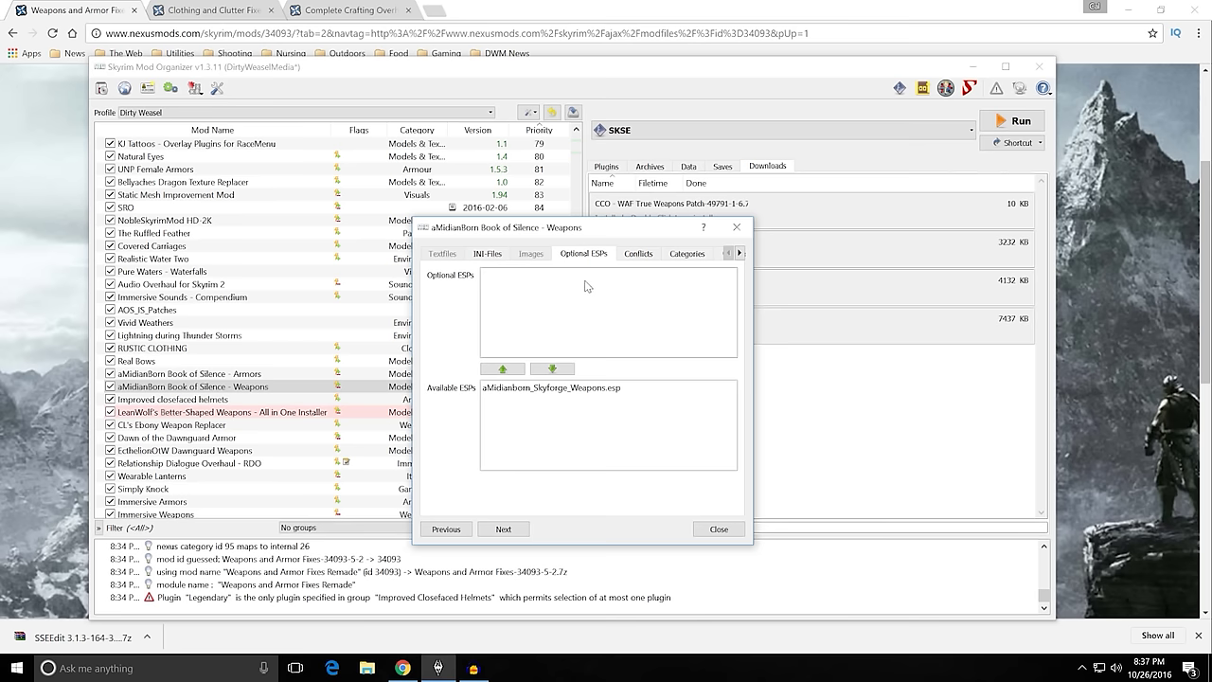
pyautogui.click(540, 394)
pyautogui.click(503, 369)
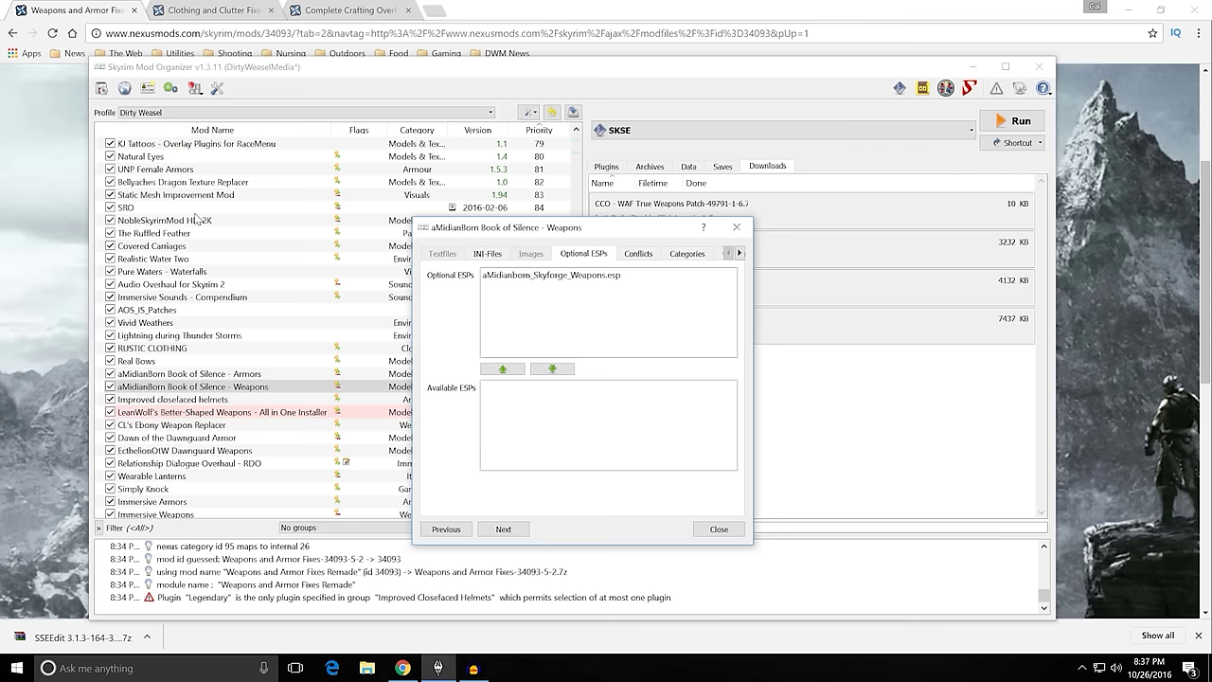
pyautogui.click(517, 275)
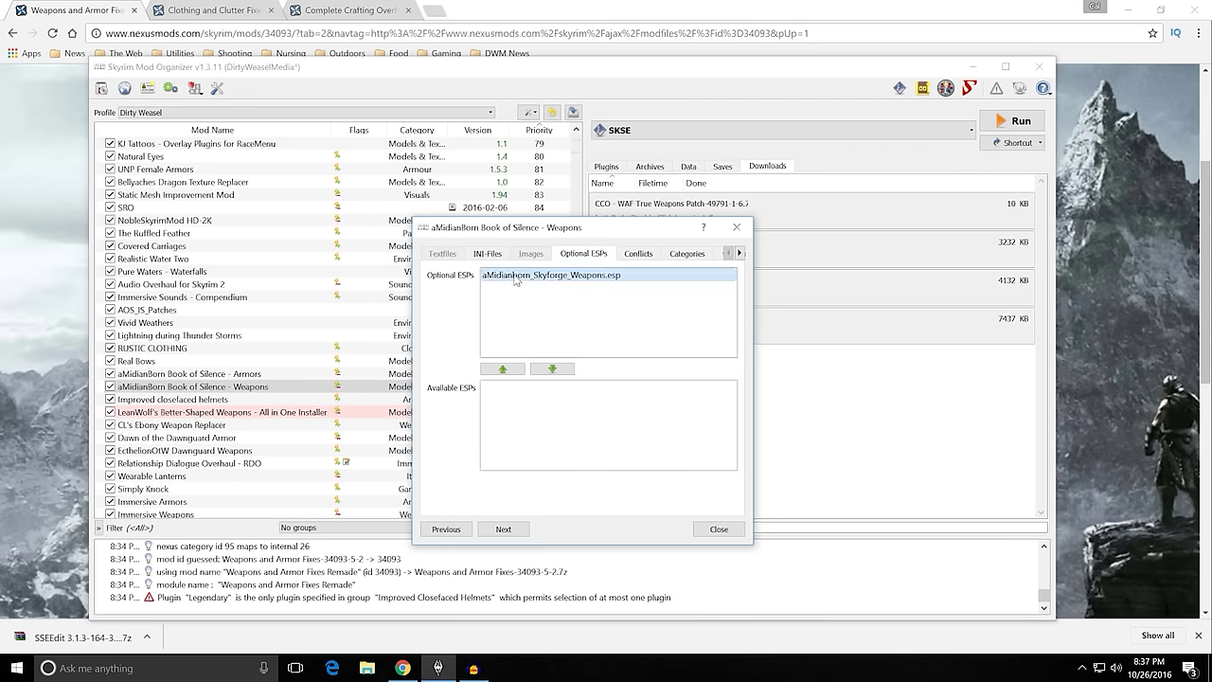
pyautogui.click(552, 369)
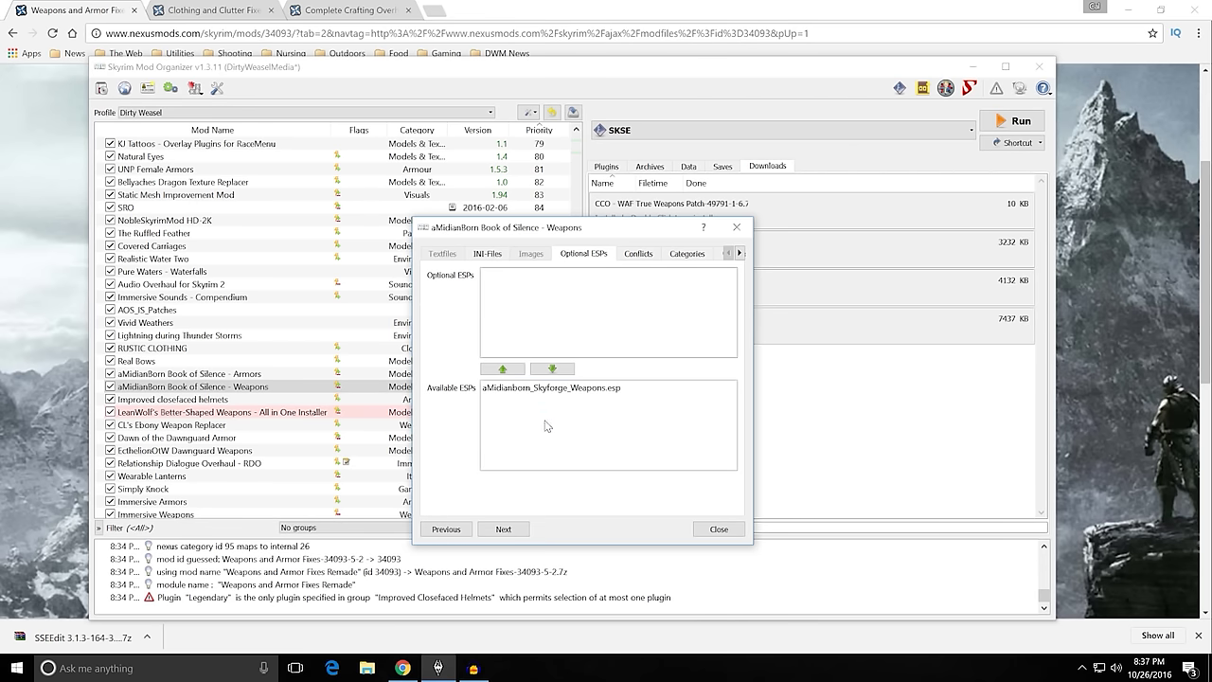
pyautogui.click(703, 530)
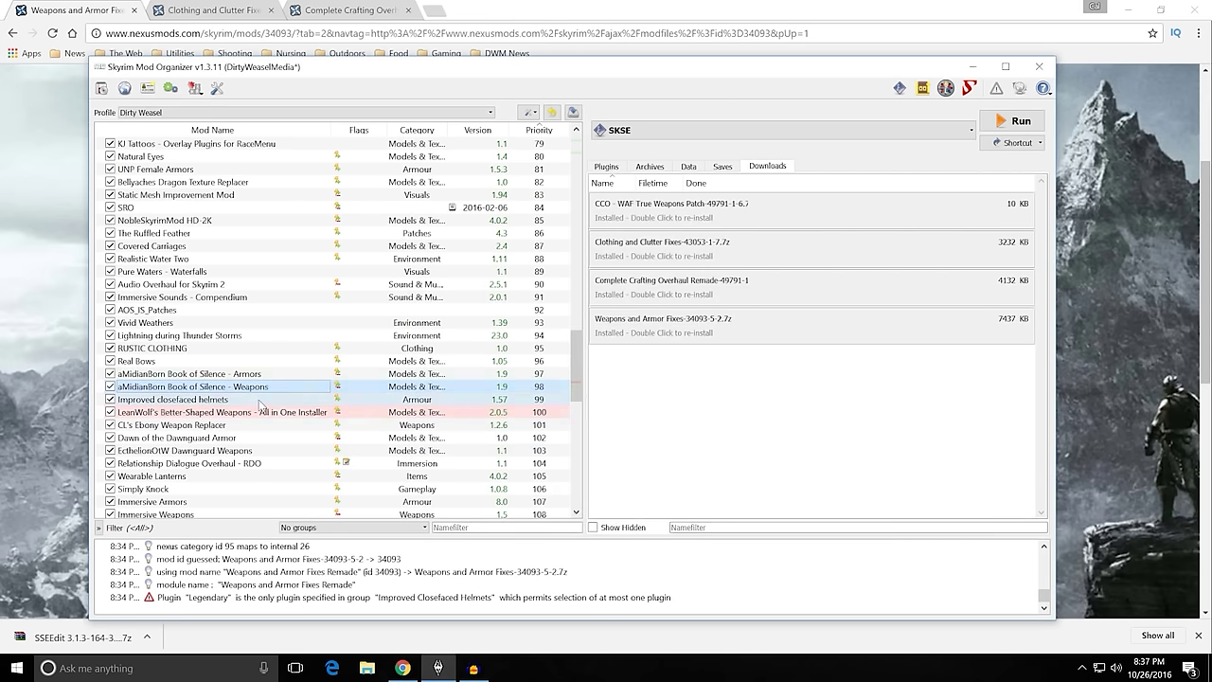
# Make imp_helm_legend.esp optional in Improved closefaced helmets, and return it to the available ESPs.
pyautogui.doubleClick(259, 401)
pyautogui.click(578, 254)
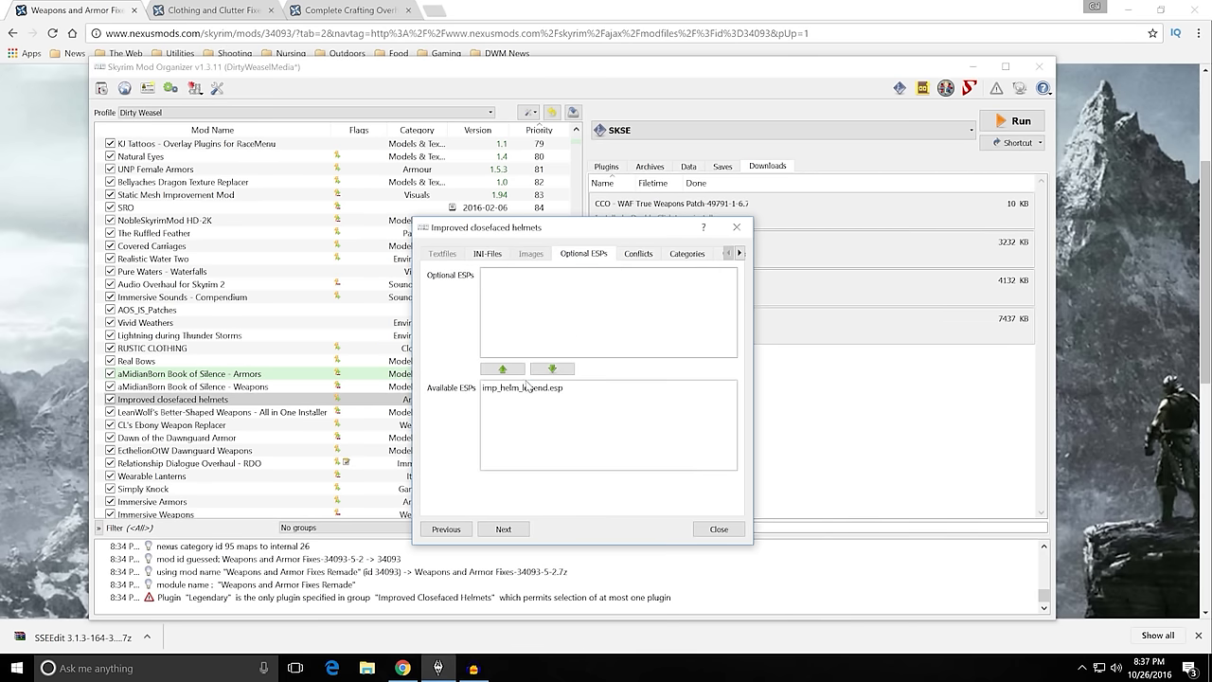
pyautogui.moveTo(516, 390); pyautogui.dragTo(536, 398)
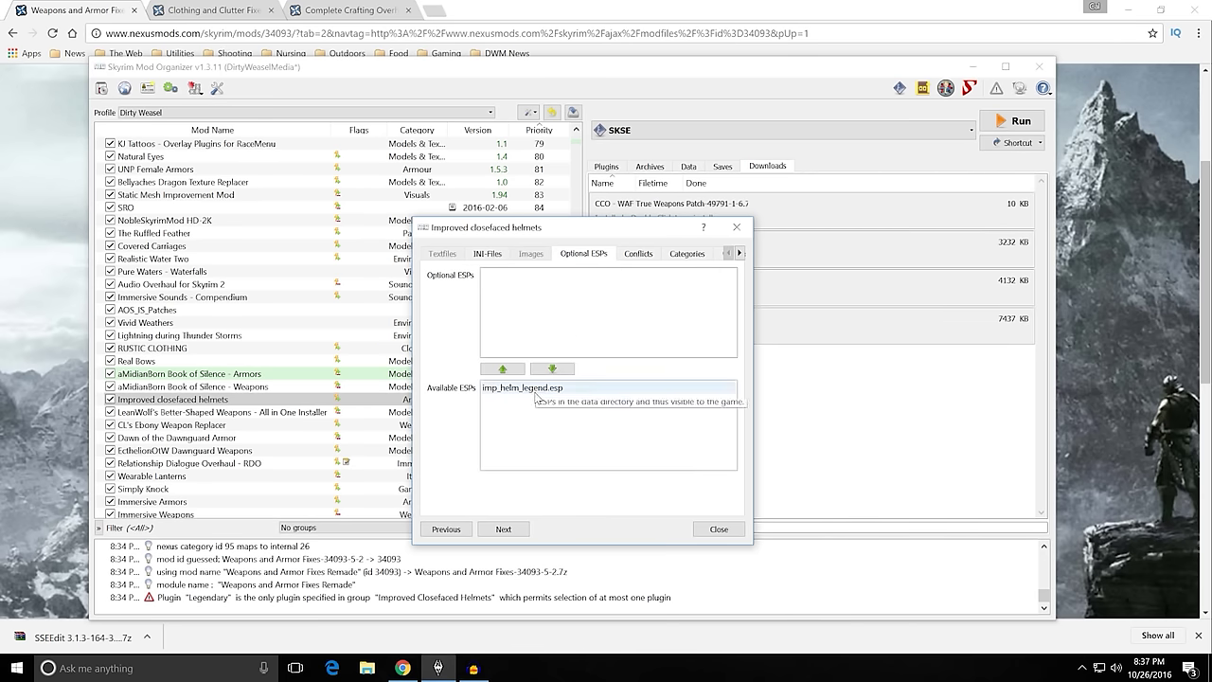
pyautogui.click(502, 368)
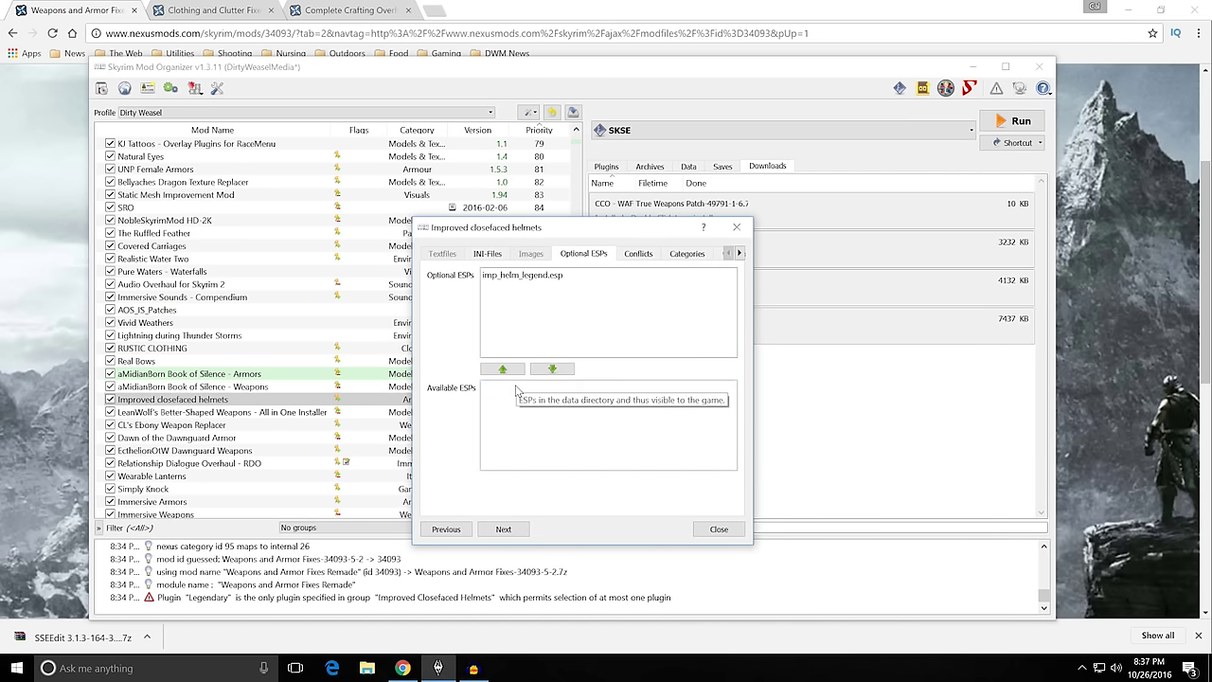
pyautogui.click(501, 276)
pyautogui.click(552, 368)
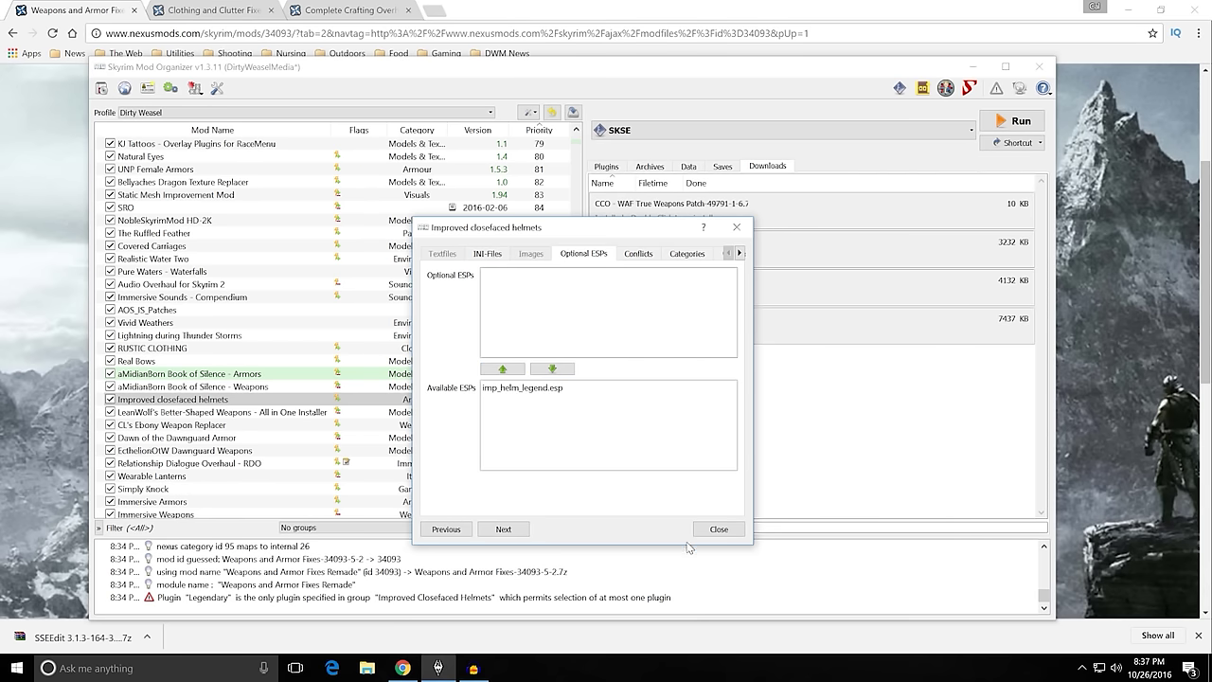
pyautogui.click(718, 528)
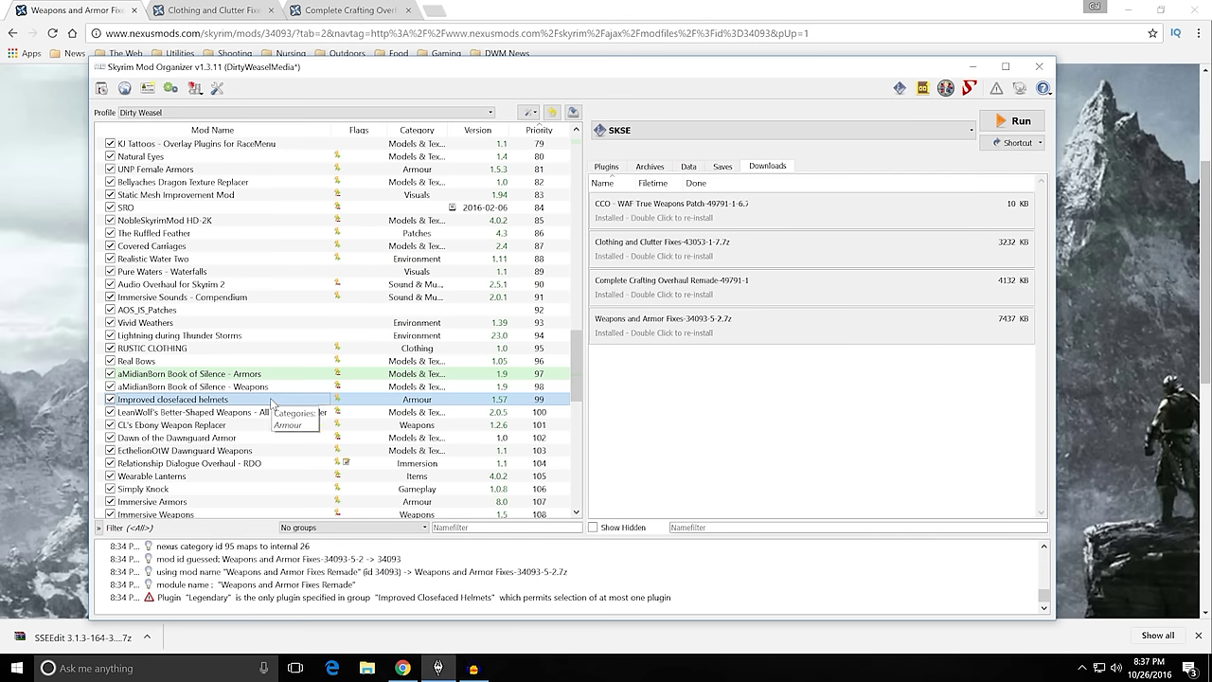
# Check the contents of the downloaded Clothing and Clutter Fixes archive in the manual install view without reinstalling it.
pyautogui.scroll(20, 278, 369)
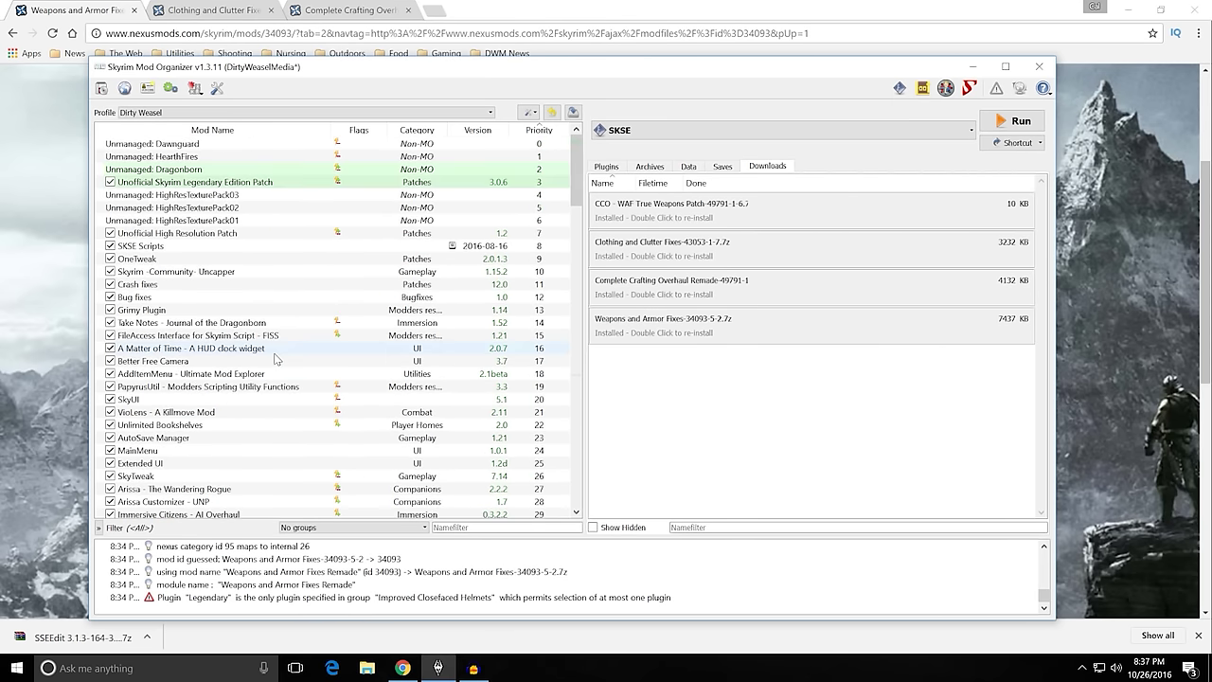
pyautogui.scroll(-6, 275, 357)
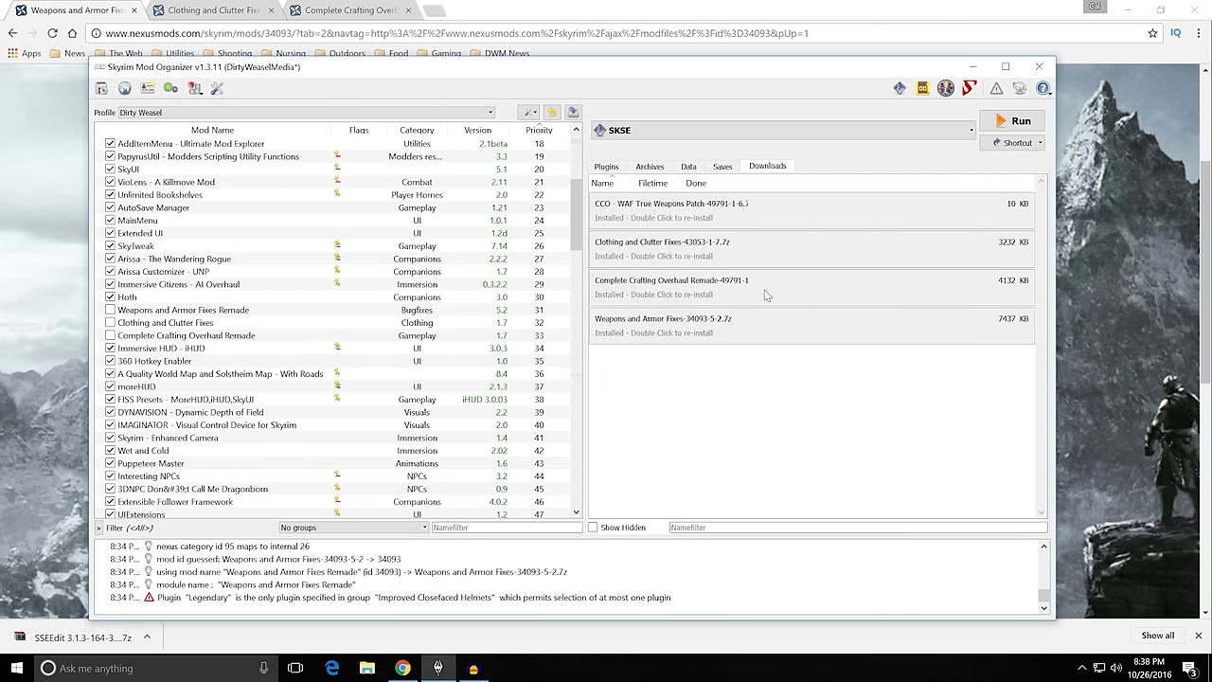
pyautogui.doubleClick(697, 256)
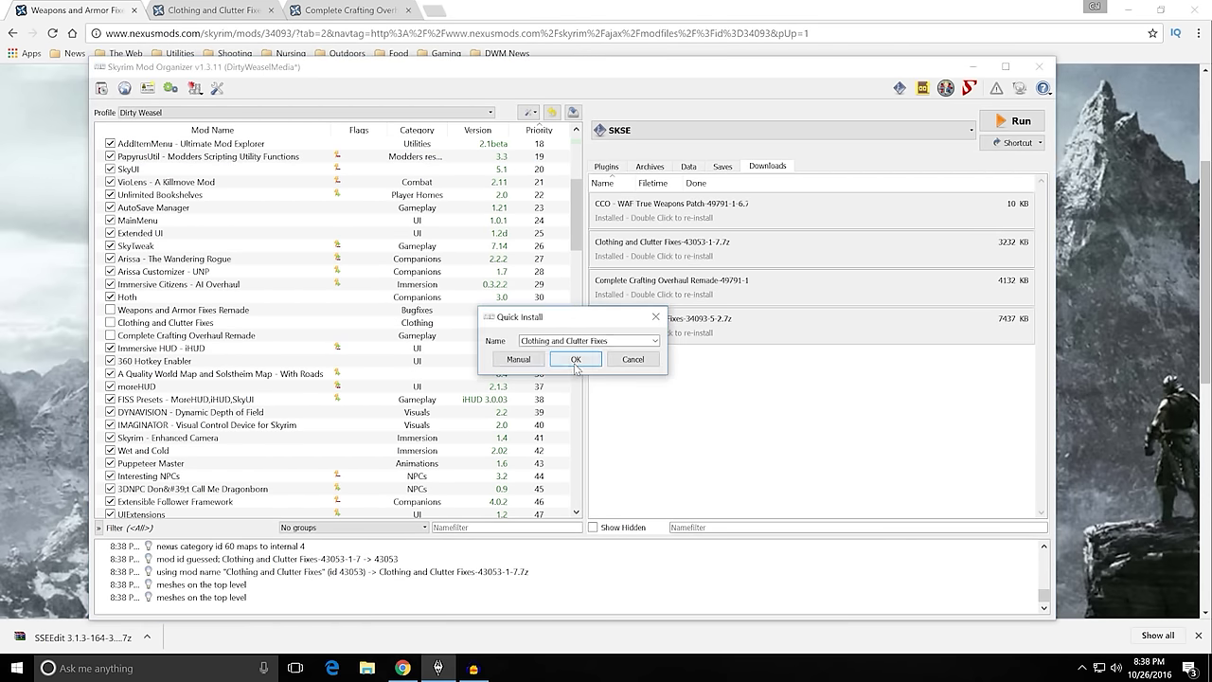
pyautogui.click(536, 363)
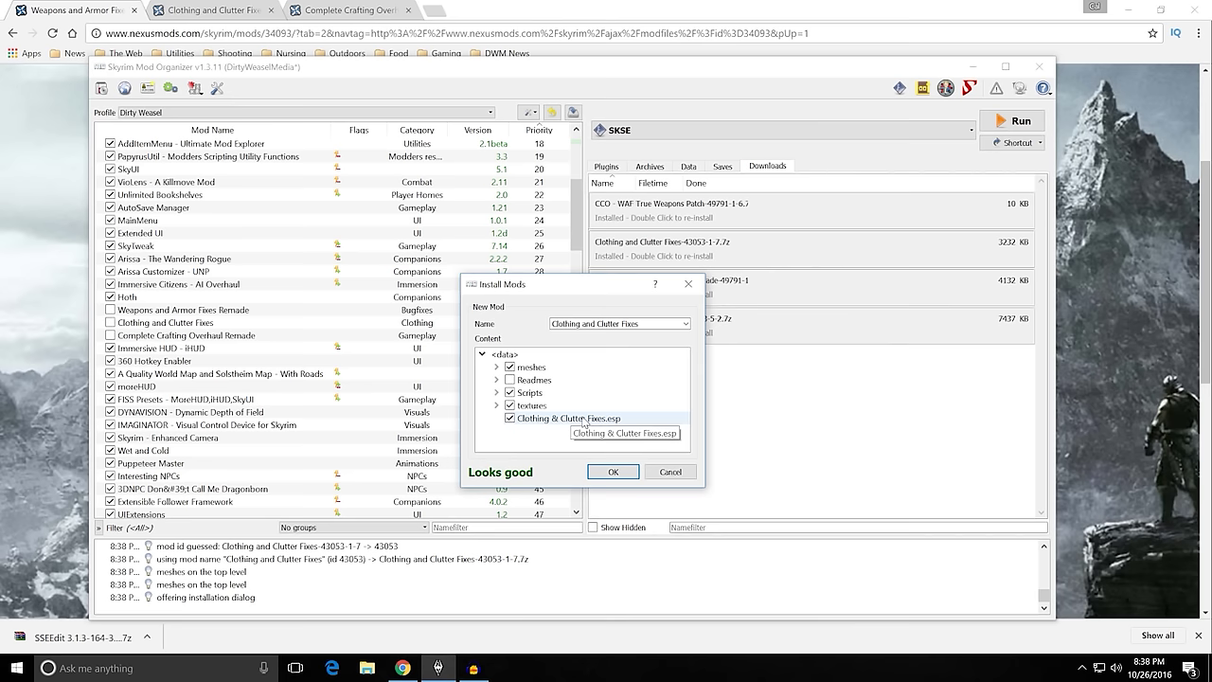
pyautogui.click(669, 472)
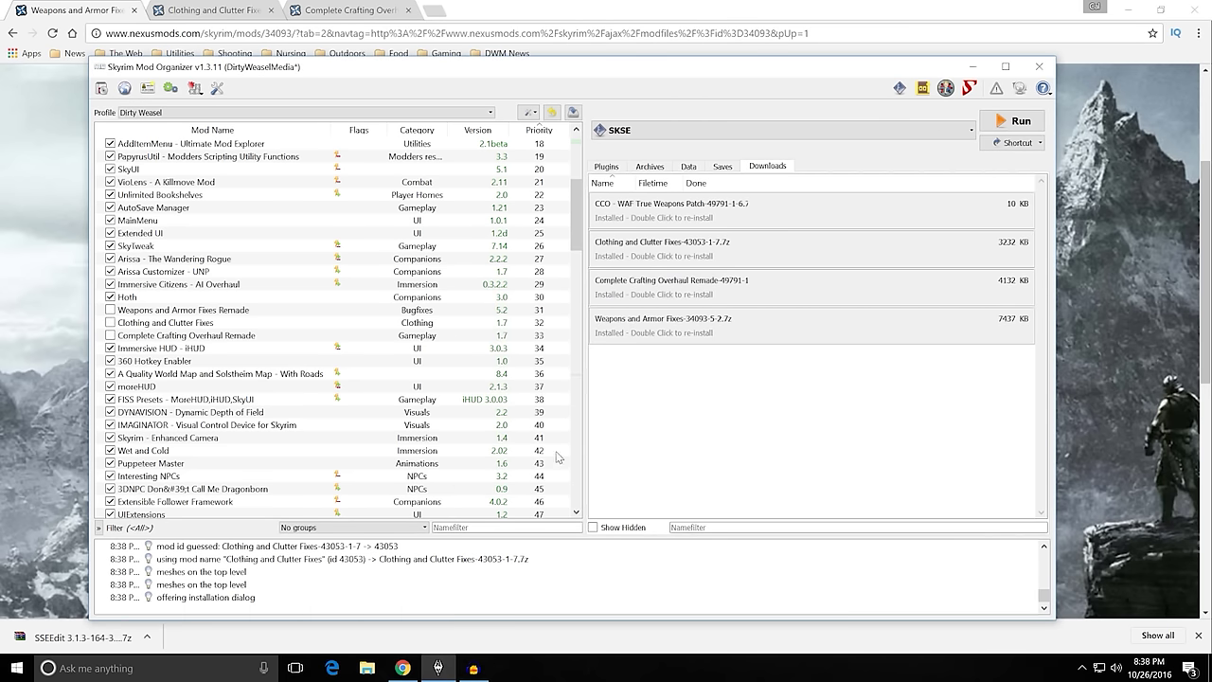
# Examine the optional and available ESPs in the mod information of Clothing and Clutter Fixes.
pyautogui.doubleClick(216, 324)
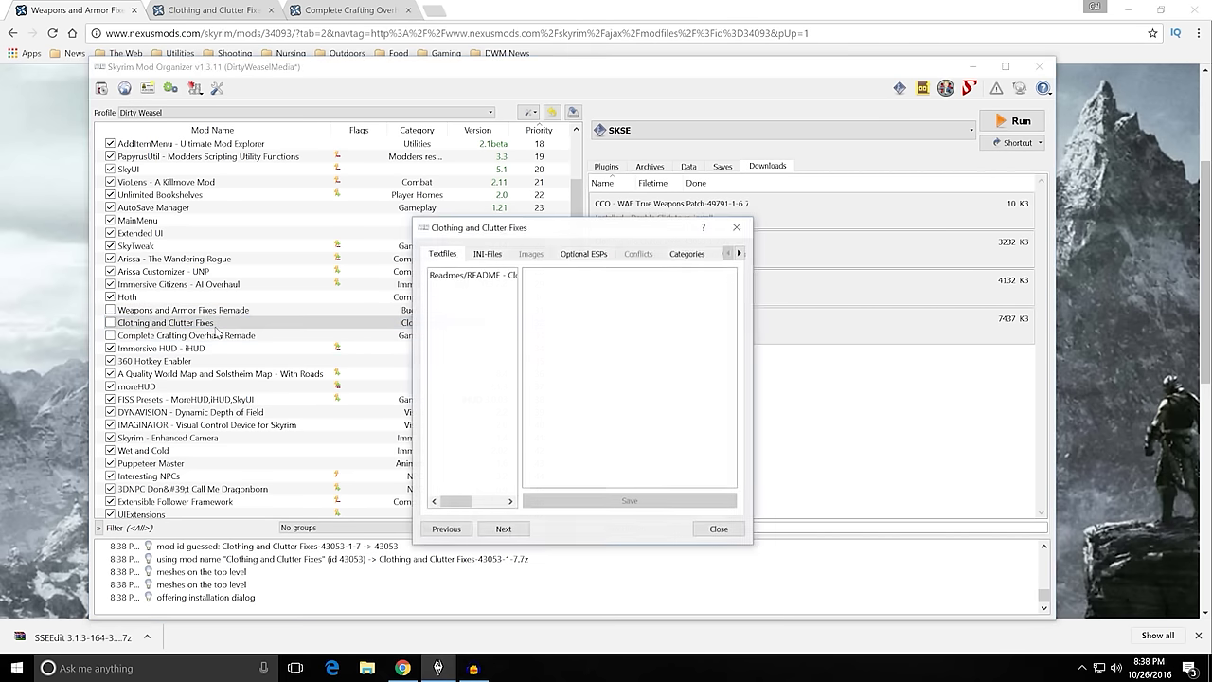
pyautogui.click(578, 256)
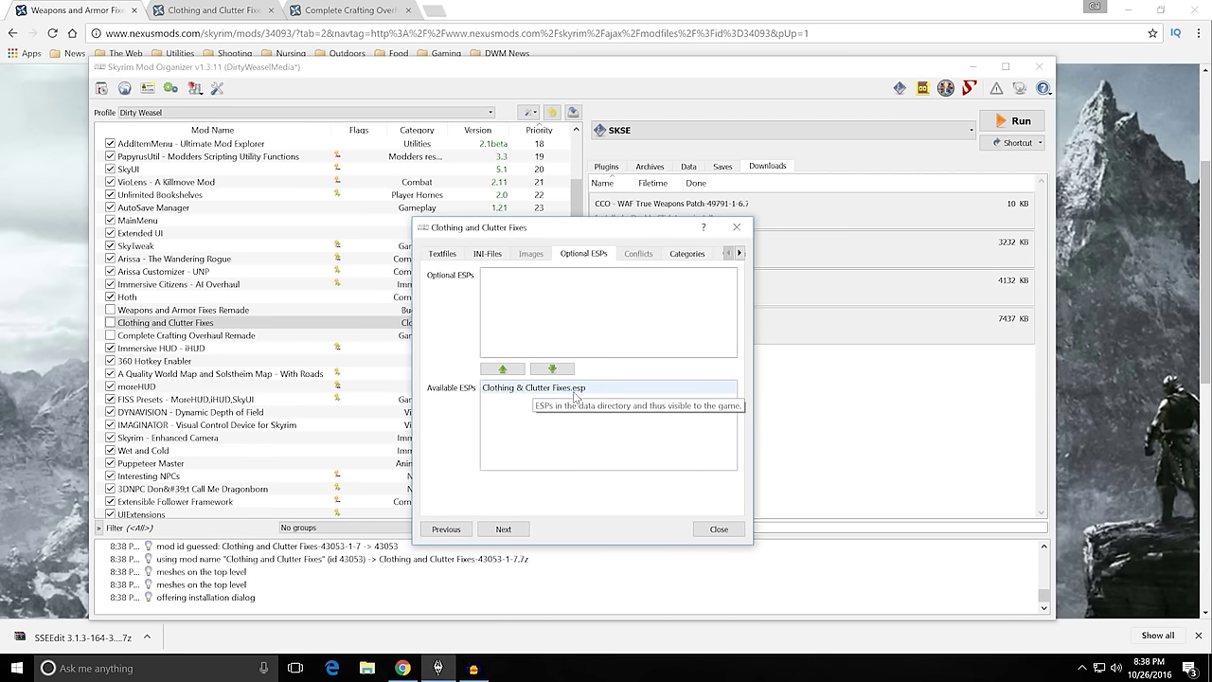
pyautogui.click(717, 528)
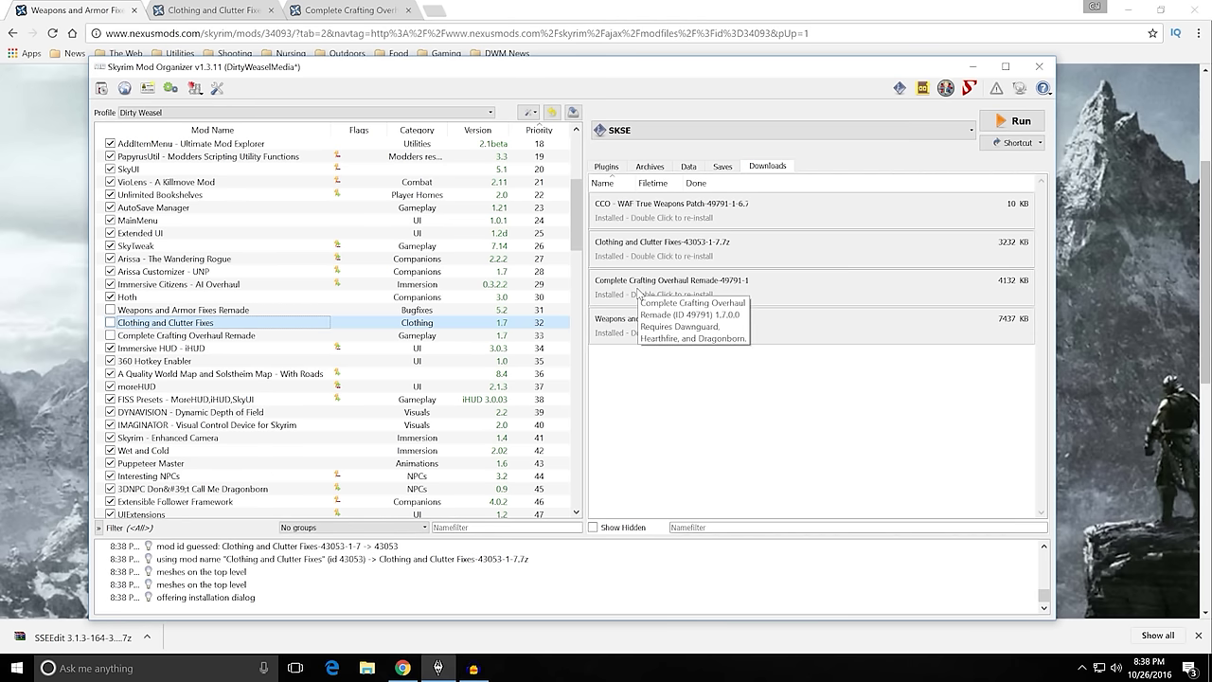
# Check the contents of the downloaded Complete Crafting Overhaul Remade archive in the manual install view without reinstalling it.
pyautogui.doubleClick(640, 291)
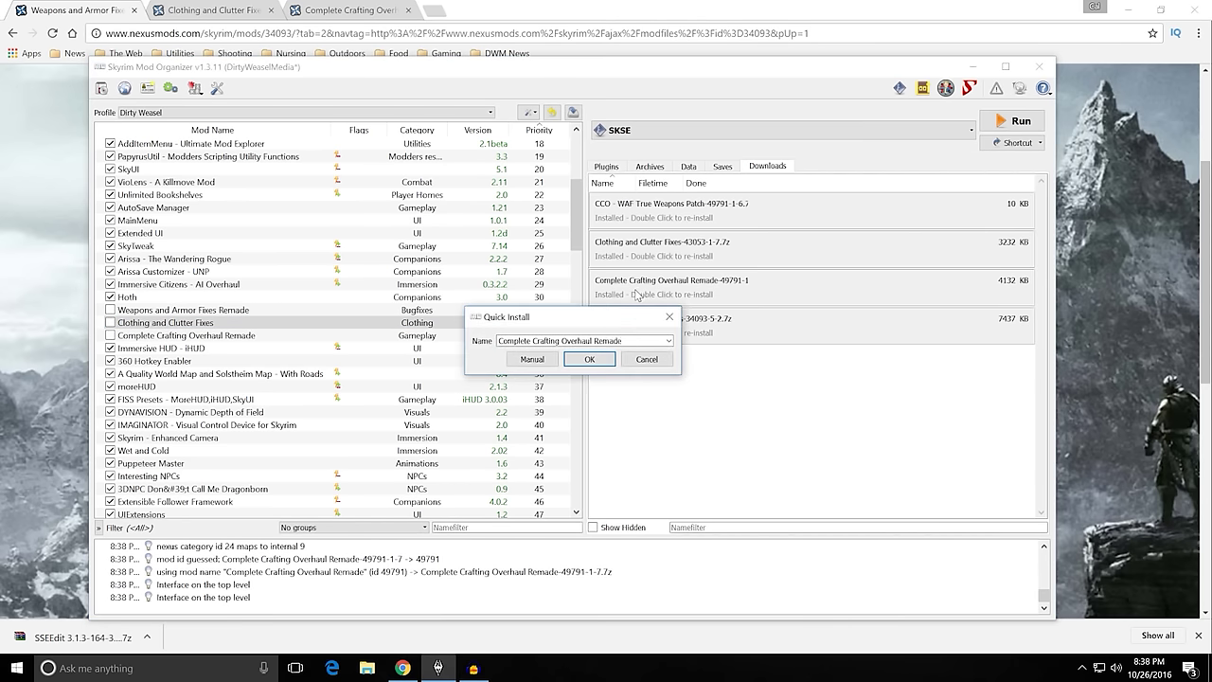
pyautogui.click(547, 360)
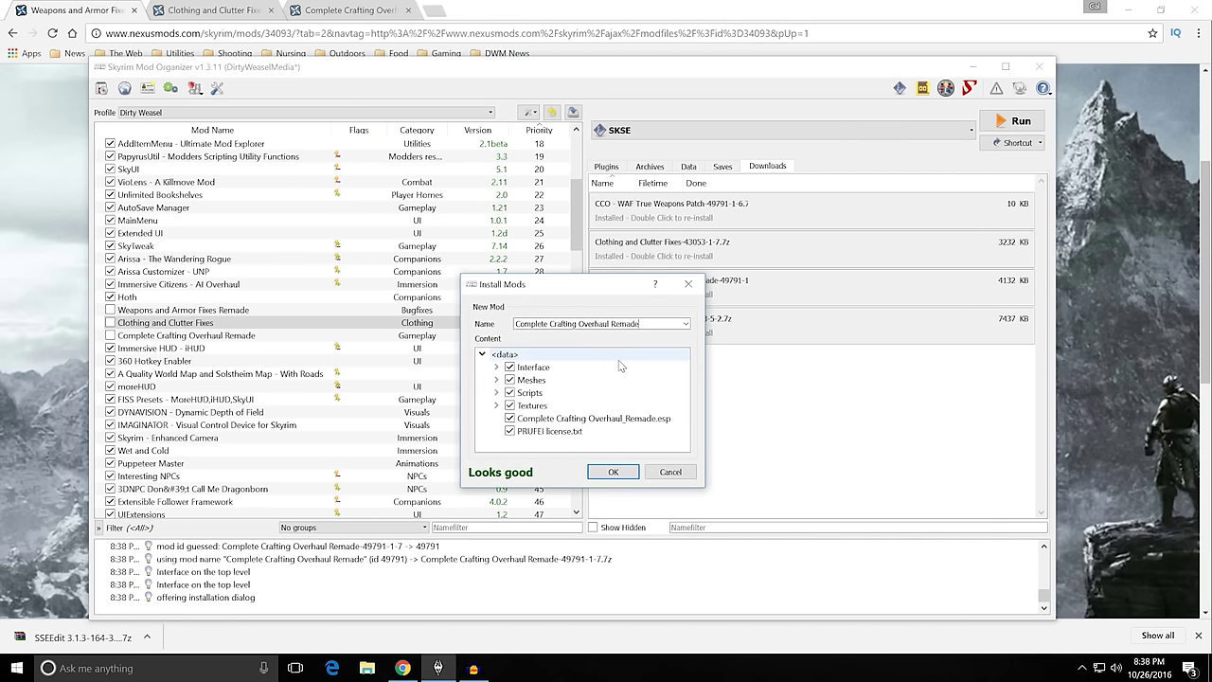
pyautogui.moveTo(569, 487); pyautogui.dragTo(567, 533)
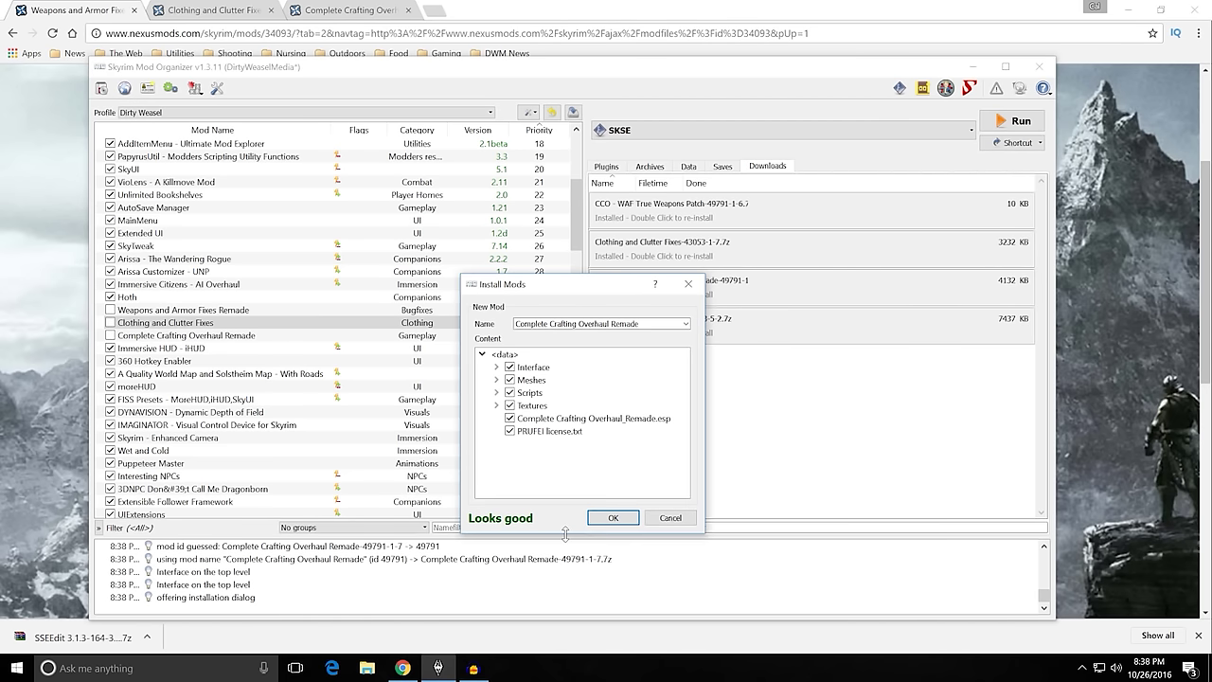
pyautogui.click(496, 367)
pyautogui.click(496, 366)
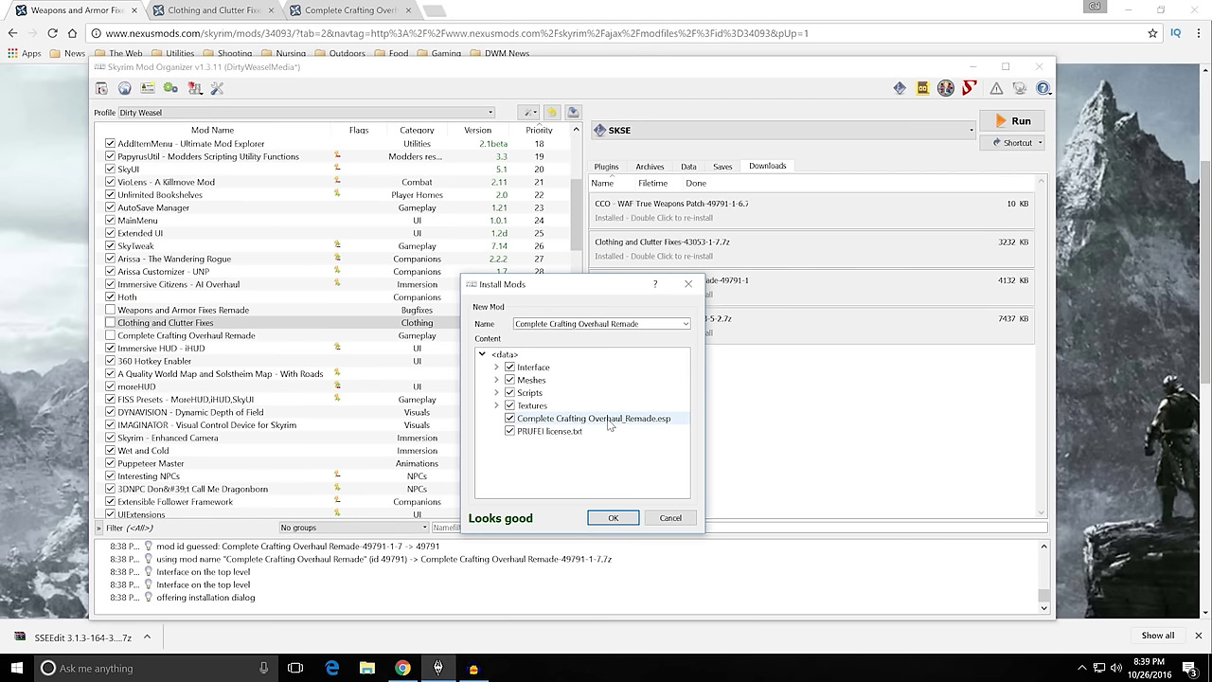
pyautogui.click(663, 519)
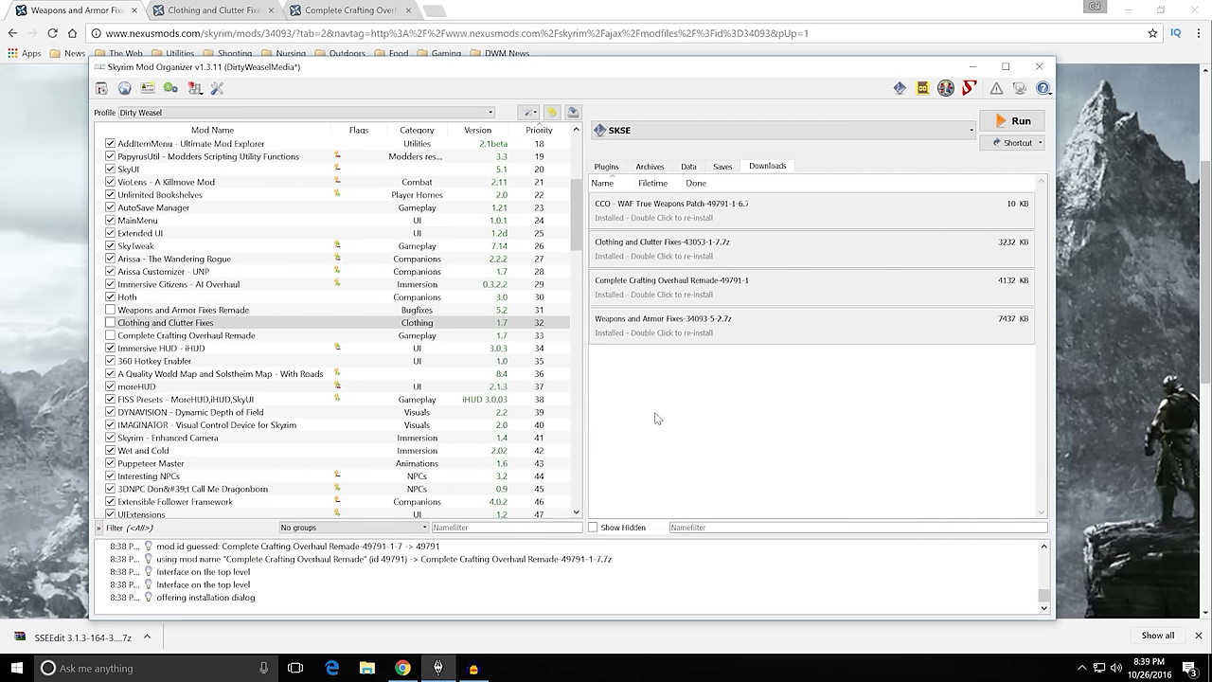
# Check the contents of the downloaded CCO - WAF True Weapons Patch archive in the manual install view without reinstalling it.
pyautogui.doubleClick(661, 216)
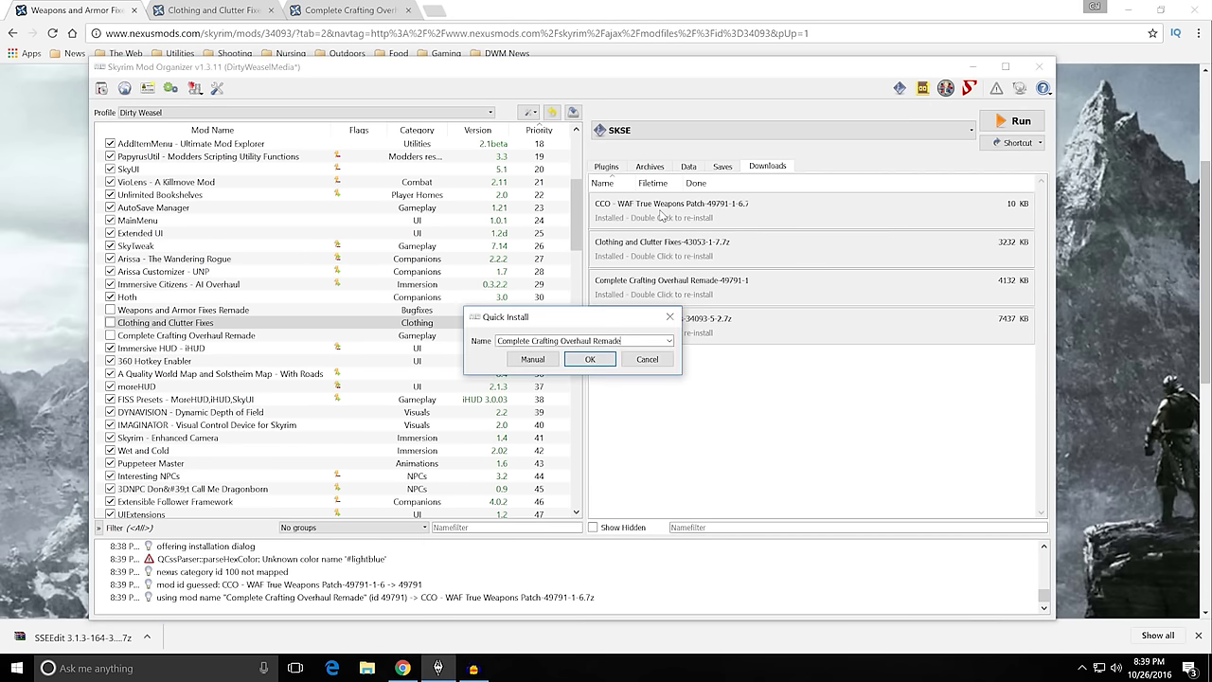
pyautogui.click(531, 359)
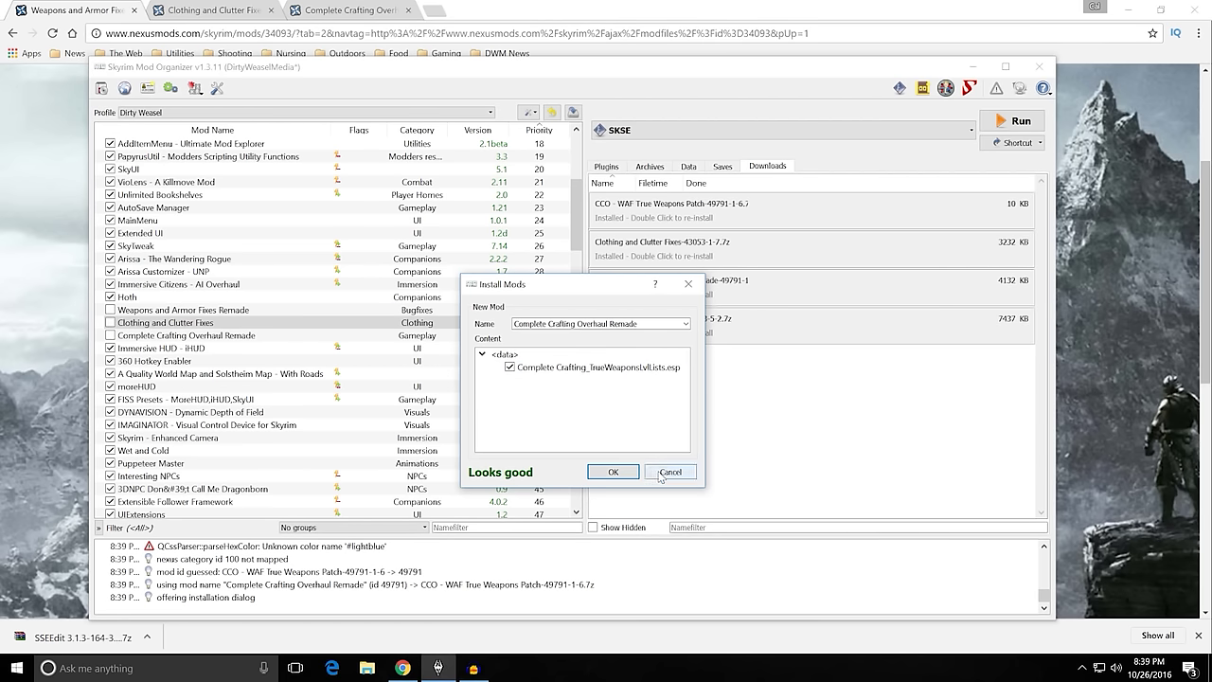
pyautogui.click(613, 472)
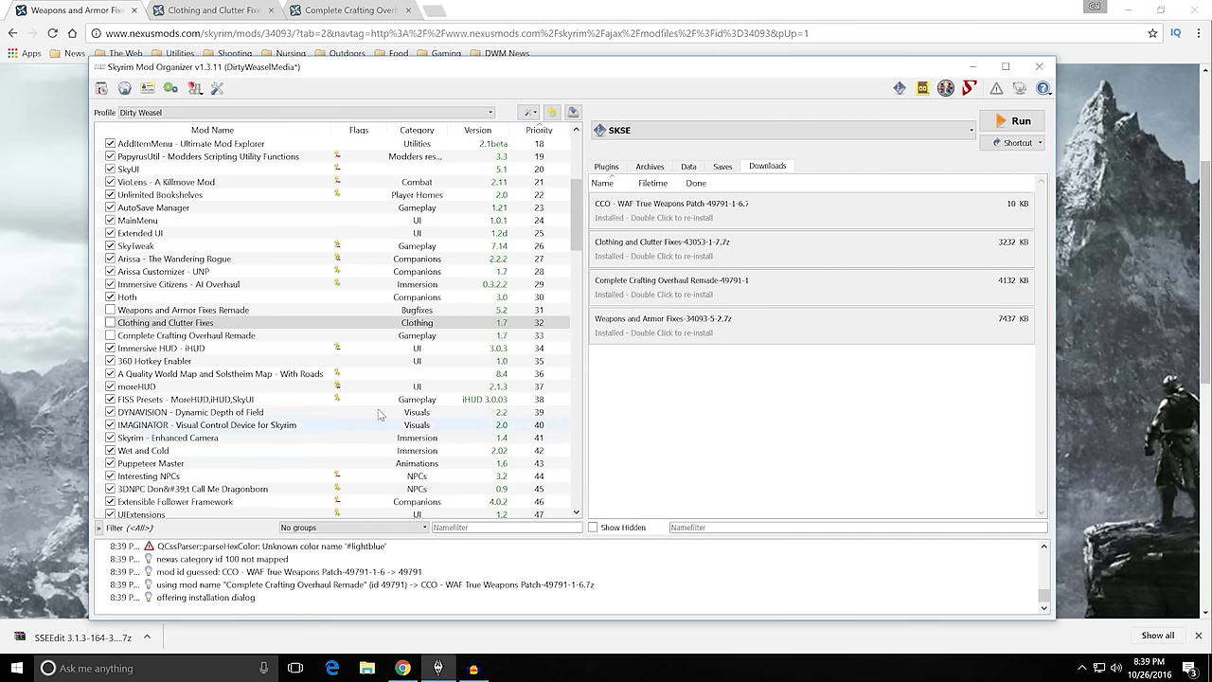
# Examine the optional and available ESPs in the mod information of Complete Crafting Overhaul Remade.
pyautogui.doubleClick(242, 340)
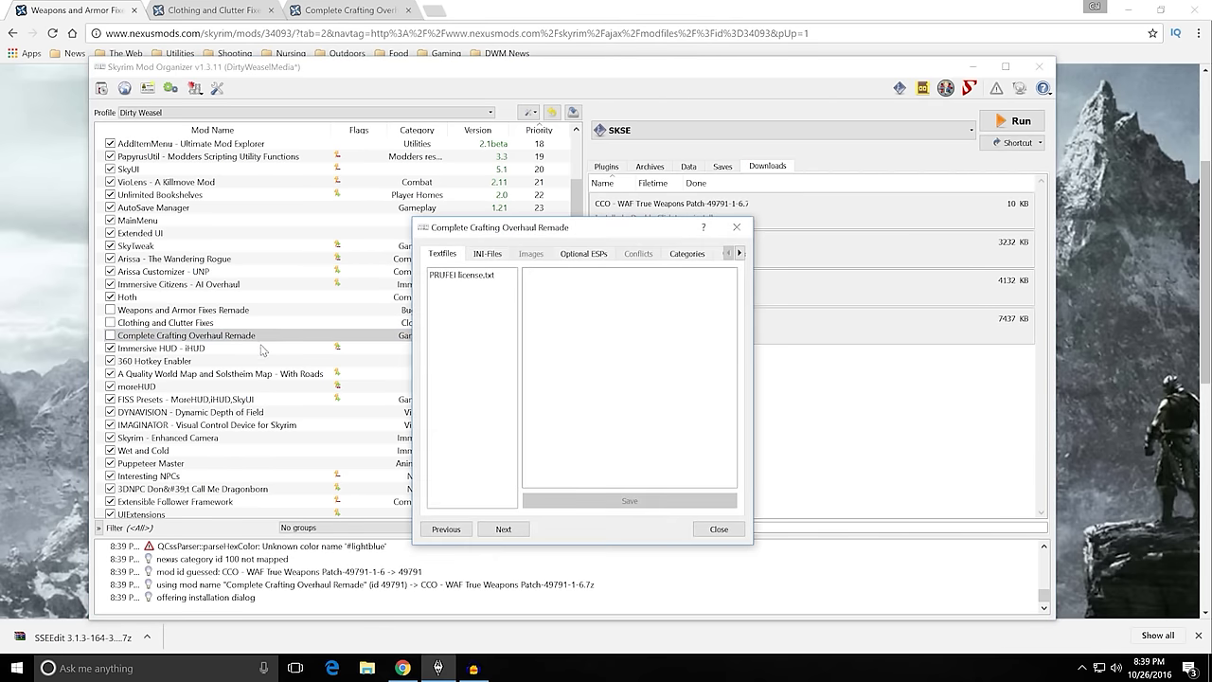
pyautogui.click(580, 254)
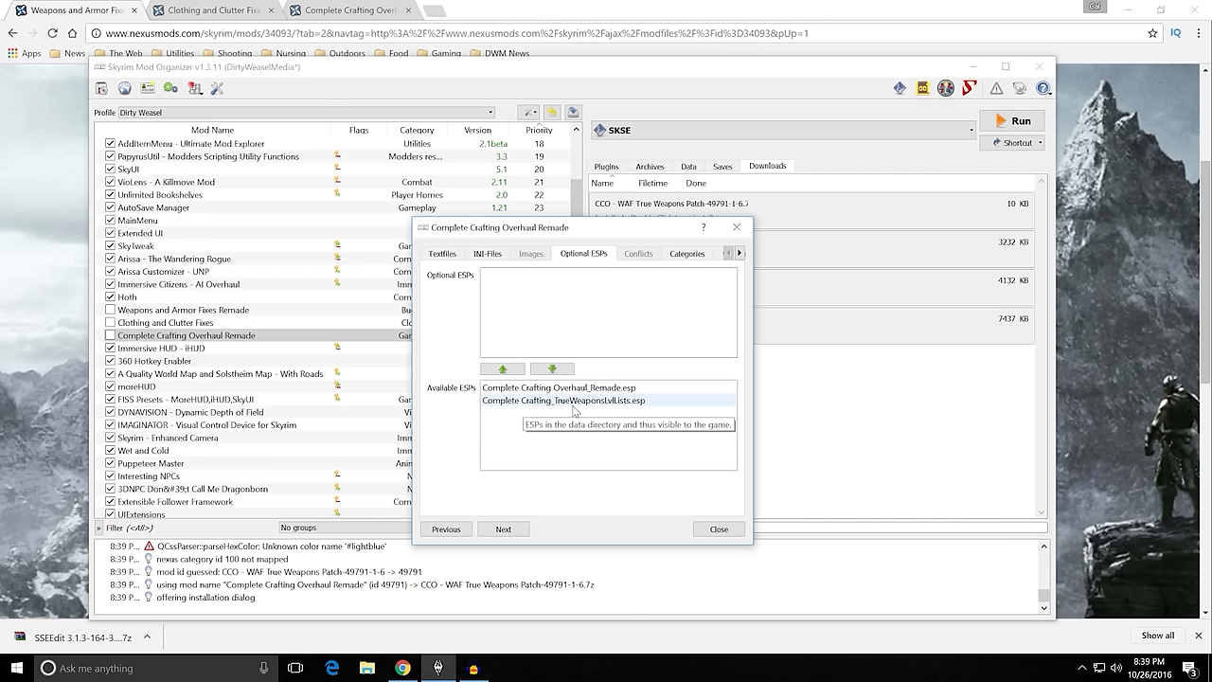
pyautogui.click(718, 529)
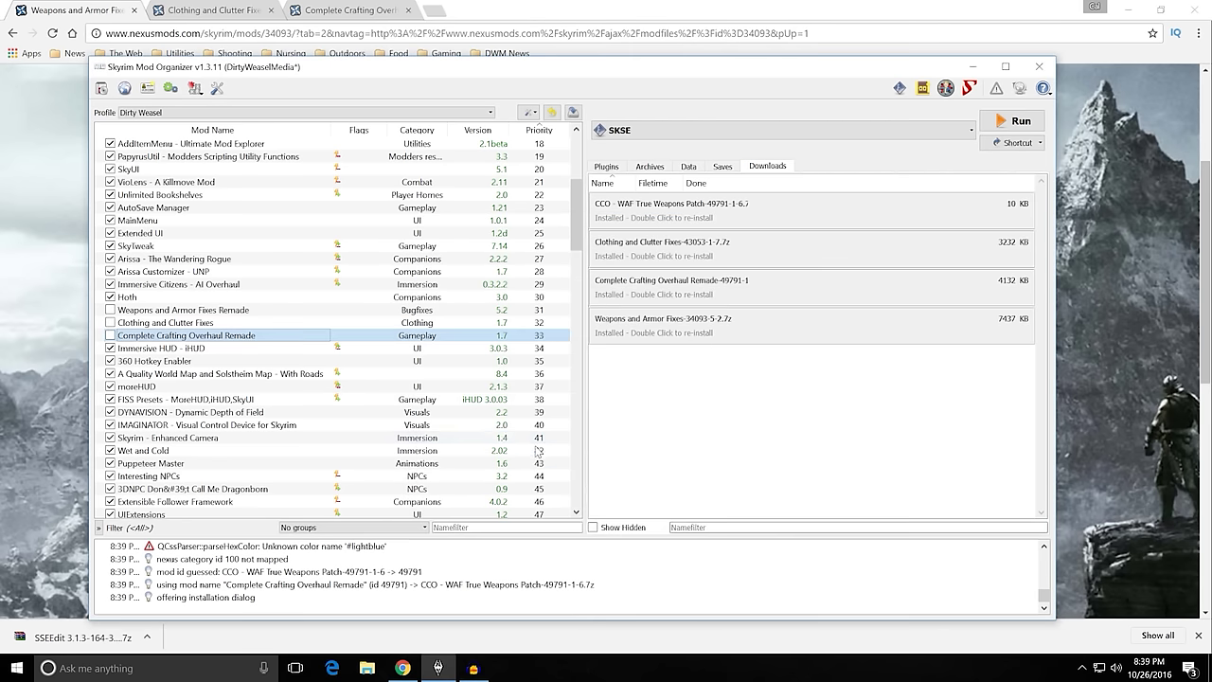
# Make Weapons & Armor_TrueWeaponsLvlLists.esp optional in the mod information of Weapons and Armor Fixes Remade.
pyautogui.doubleClick(242, 316)
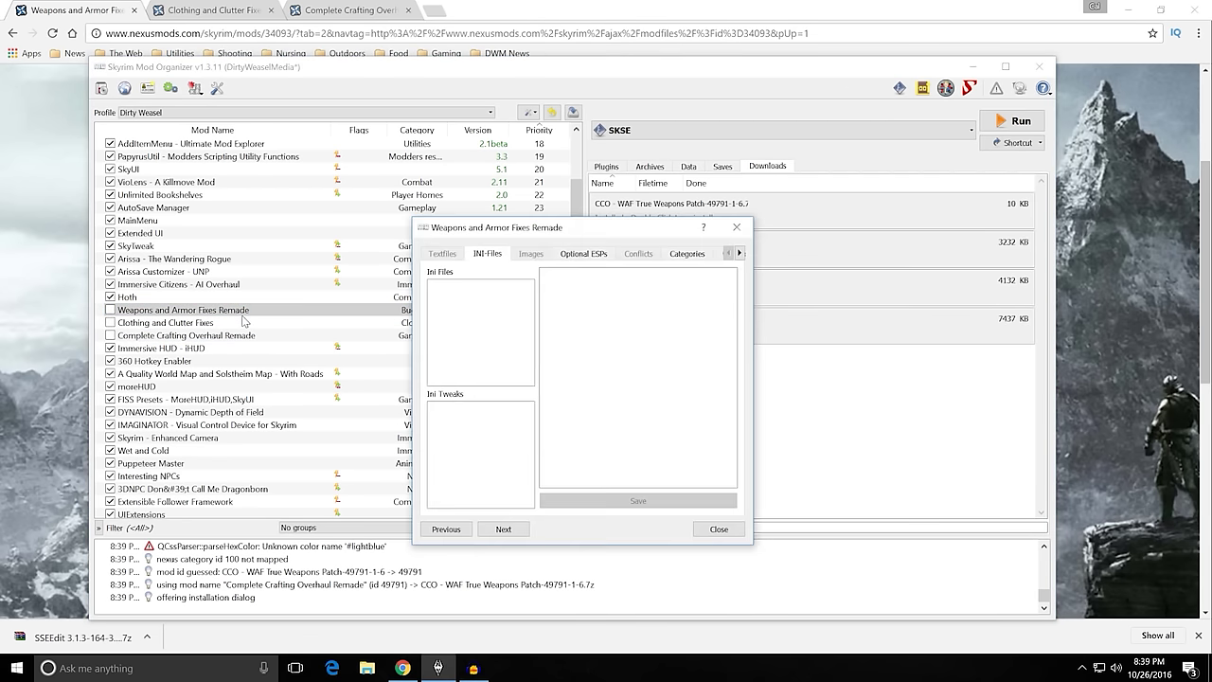
pyautogui.click(586, 254)
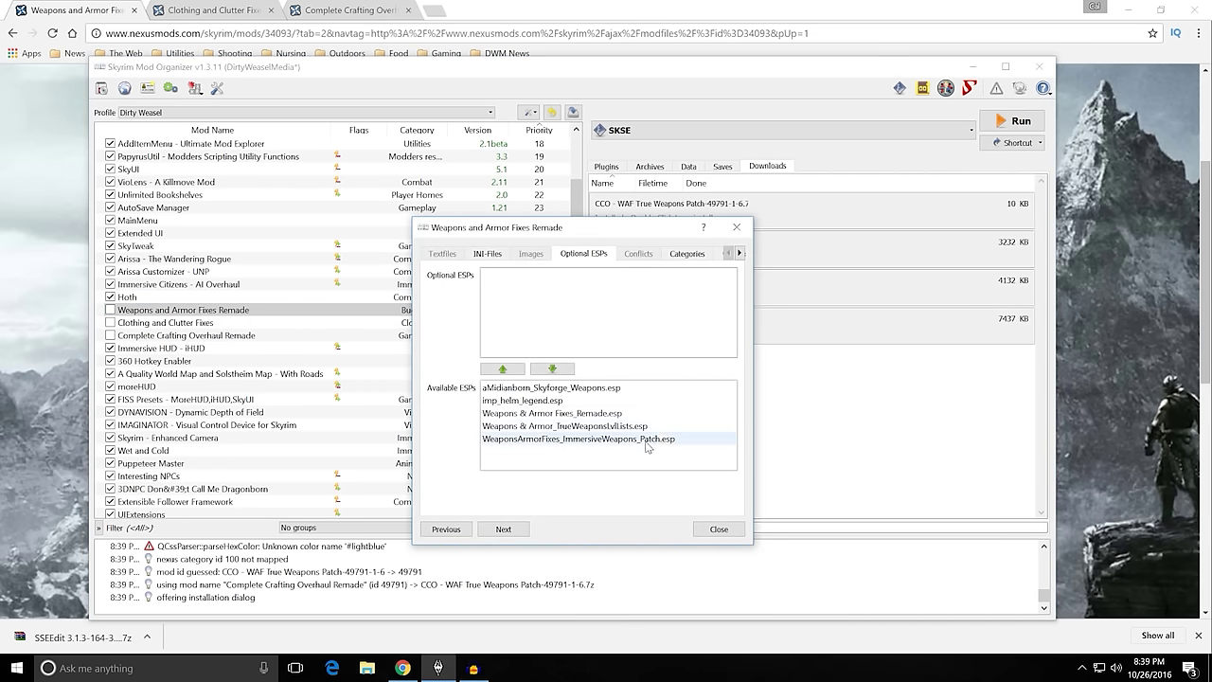
pyautogui.click(565, 426)
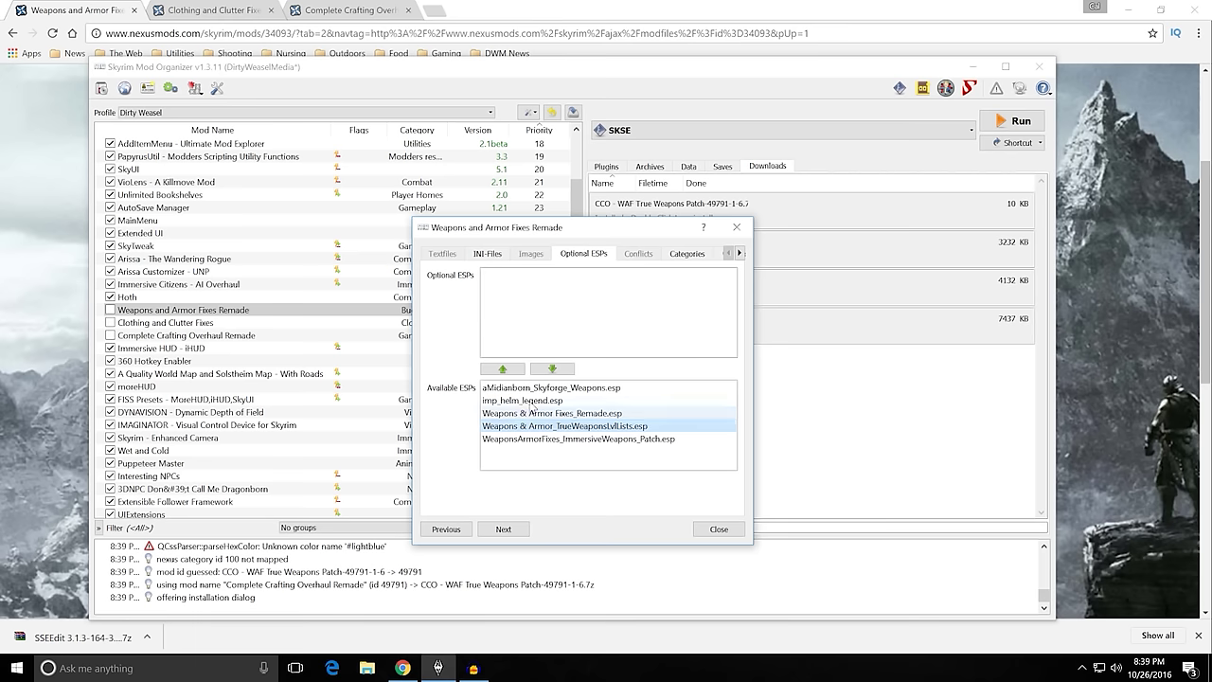
pyautogui.click(503, 369)
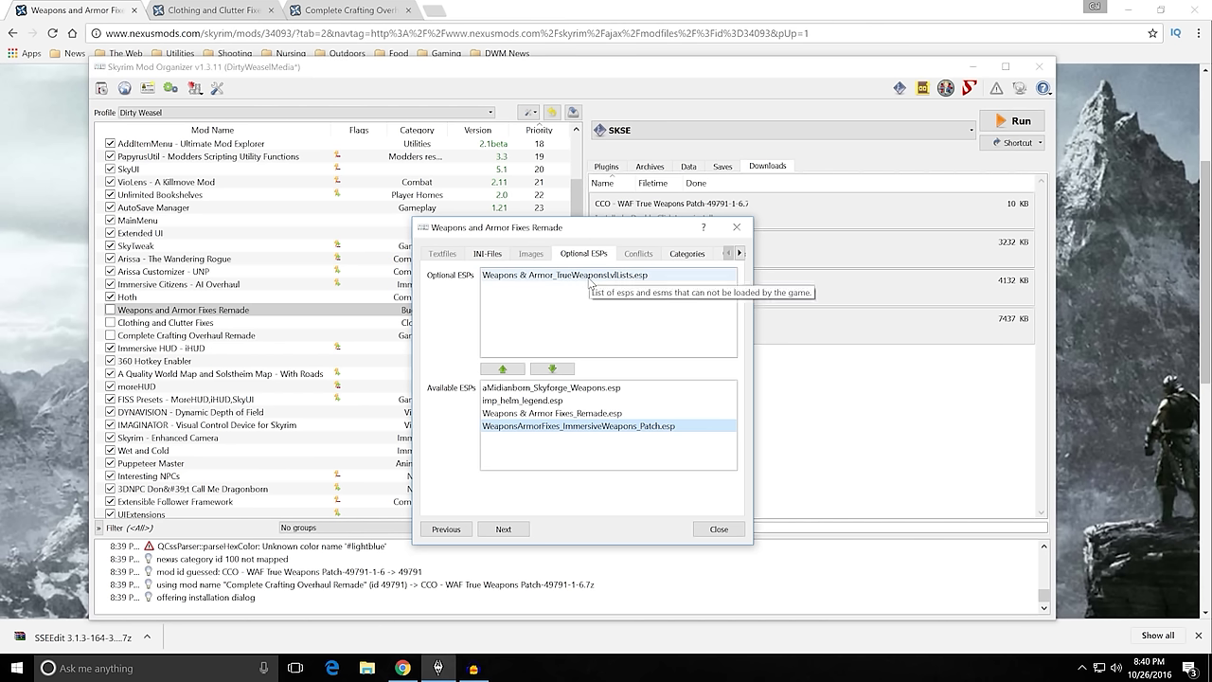
pyautogui.click(570, 278)
pyautogui.click(552, 369)
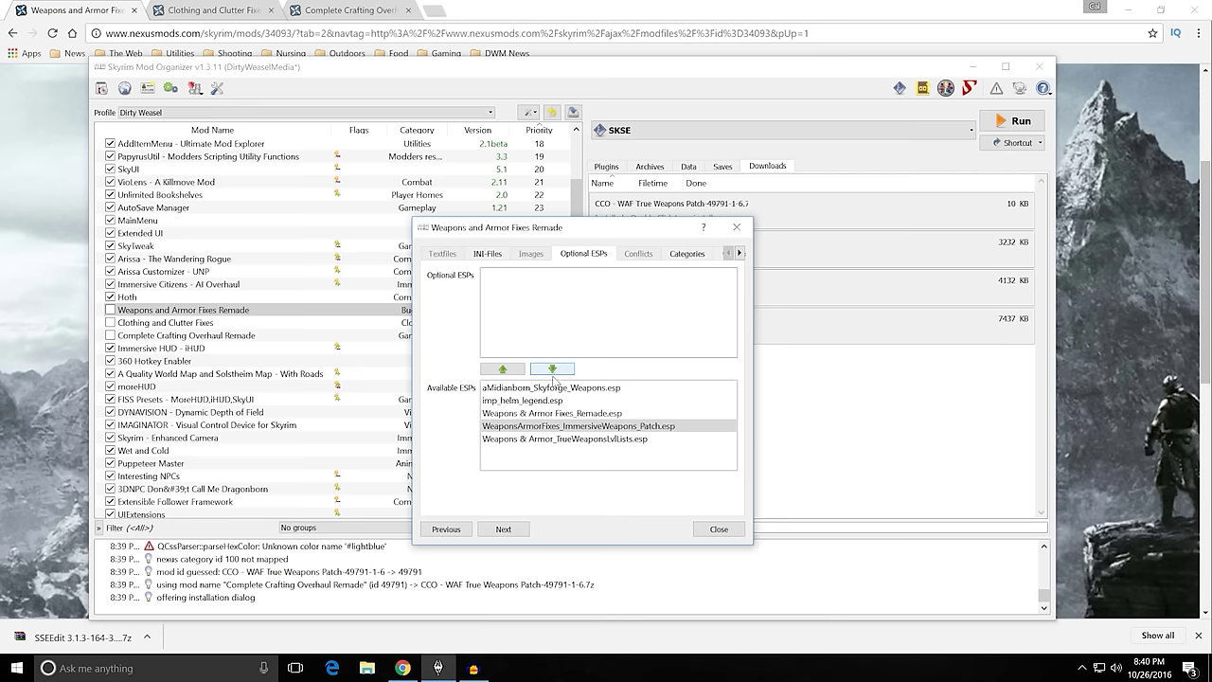
pyautogui.click(545, 428)
pyautogui.click(545, 438)
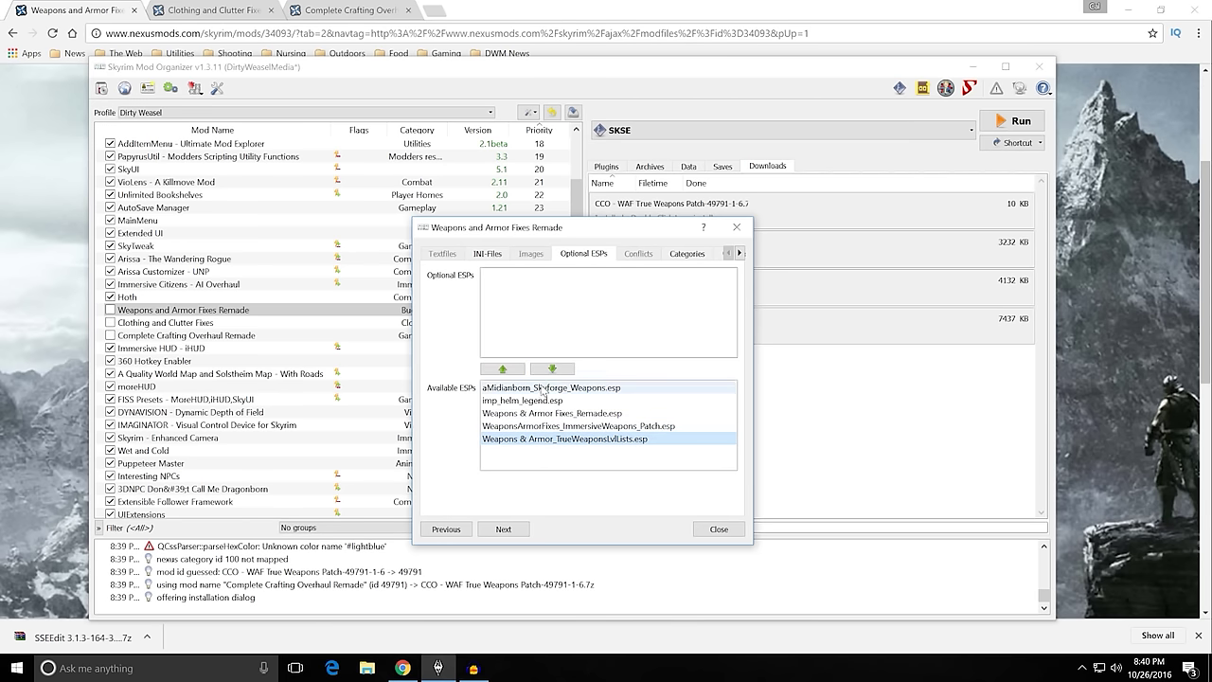
pyautogui.click(503, 368)
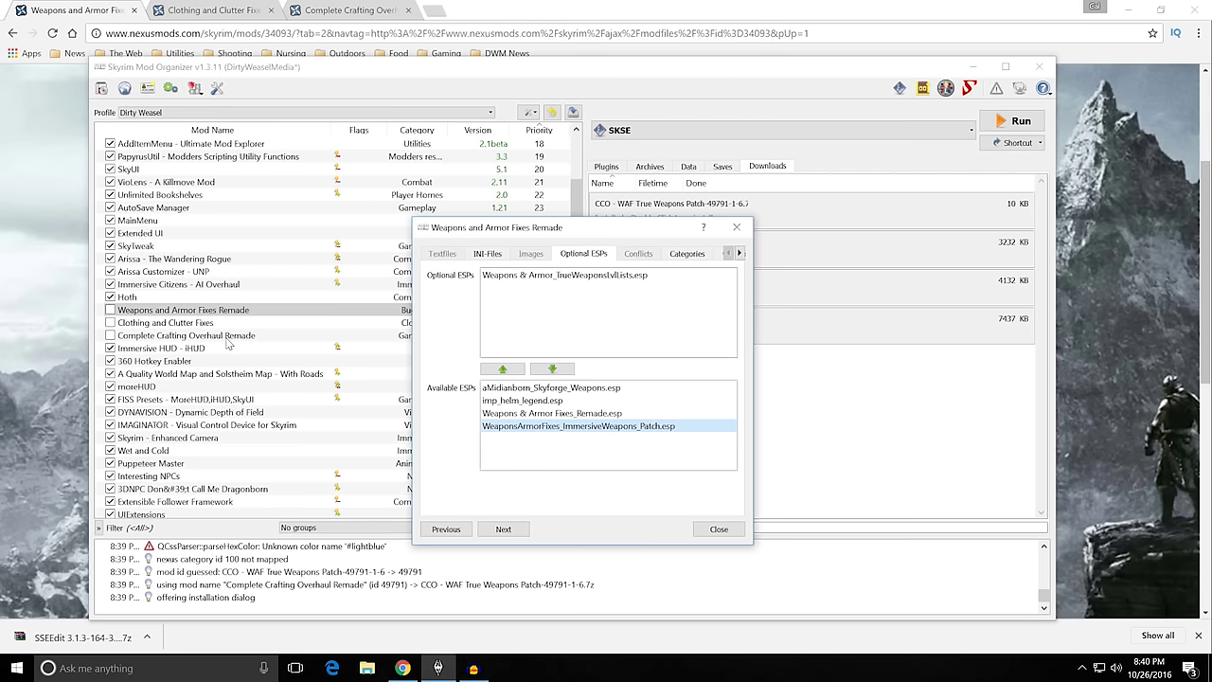
pyautogui.click(719, 528)
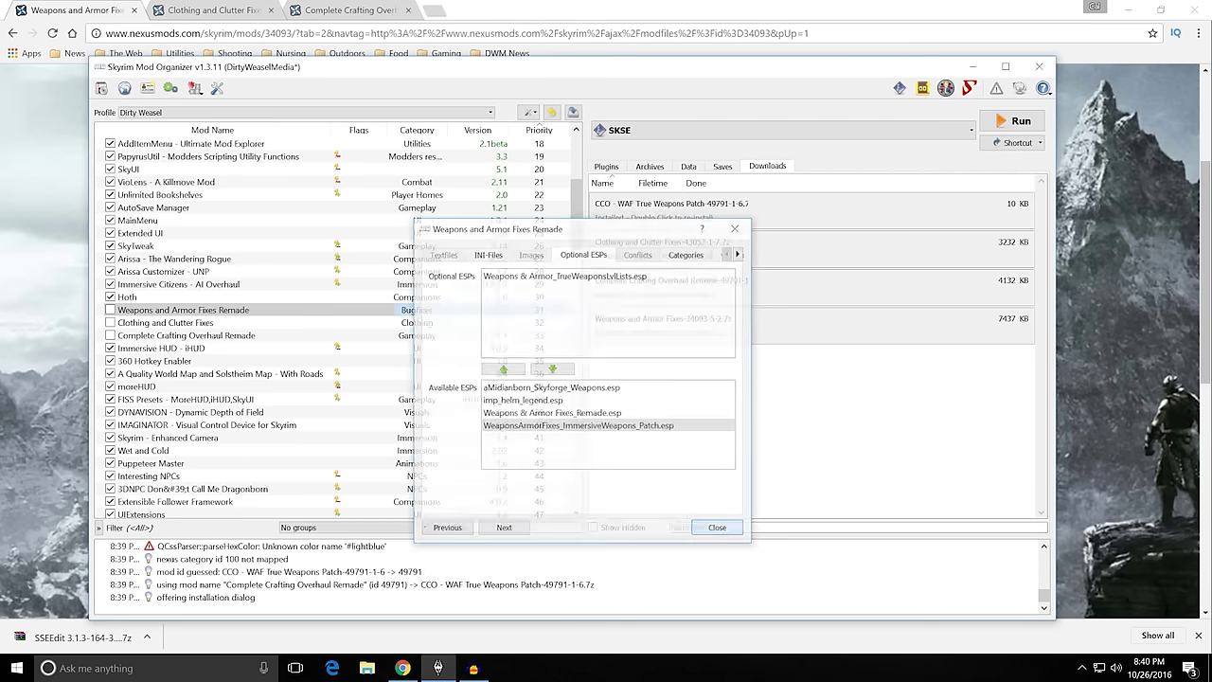
# Enable the mods Weapons and Armor Fixes Remade, Clothing and Clutter Fixes, and Complete Crafting Overhaul Remade.
pyautogui.click(109, 309)
pyautogui.click(110, 322)
pyautogui.click(110, 335)
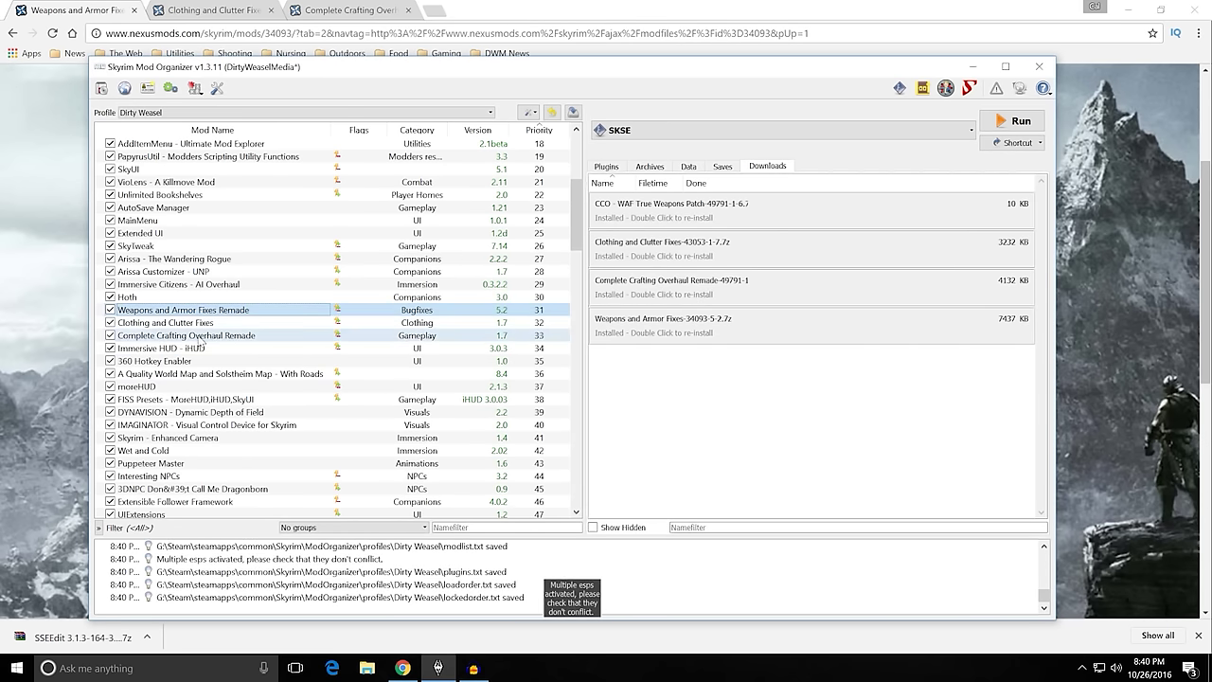
# Compare the conflict highlighting among Weapons and Armor Fixes Remade, Clothing and Clutter Fixes, and Complete Crafting Overhaul Remade by selecting each in turn.
pyautogui.click(345, 337)
pyautogui.click(305, 311)
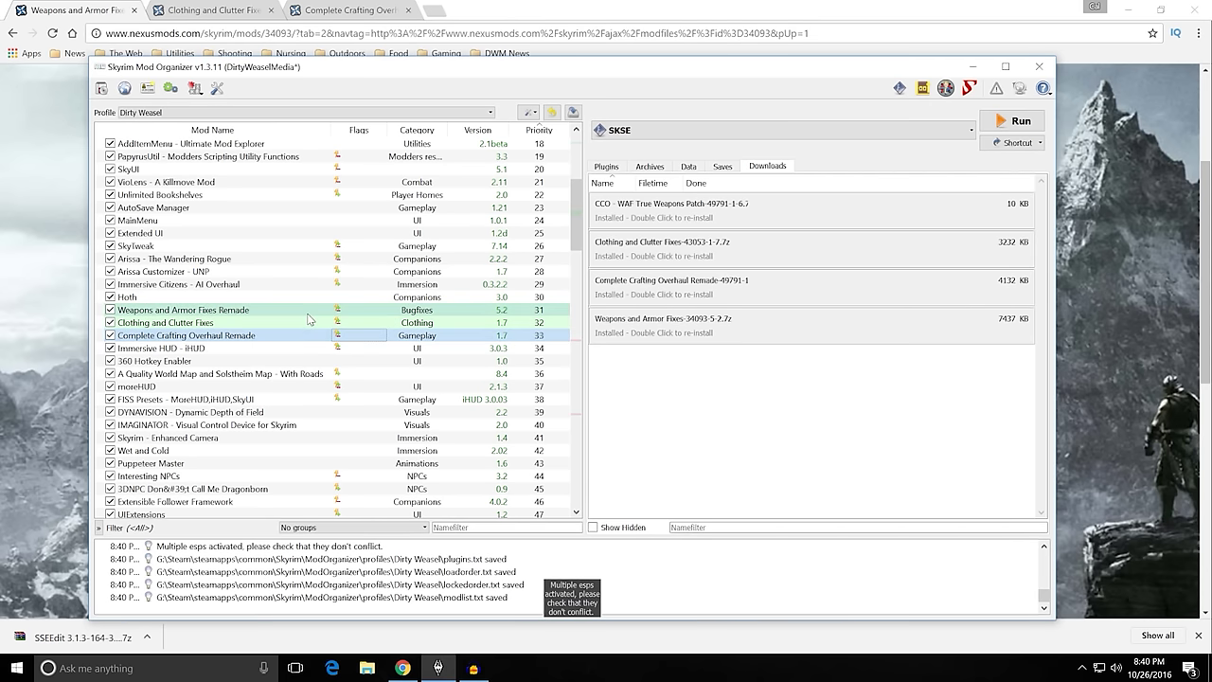
pyautogui.click(305, 323)
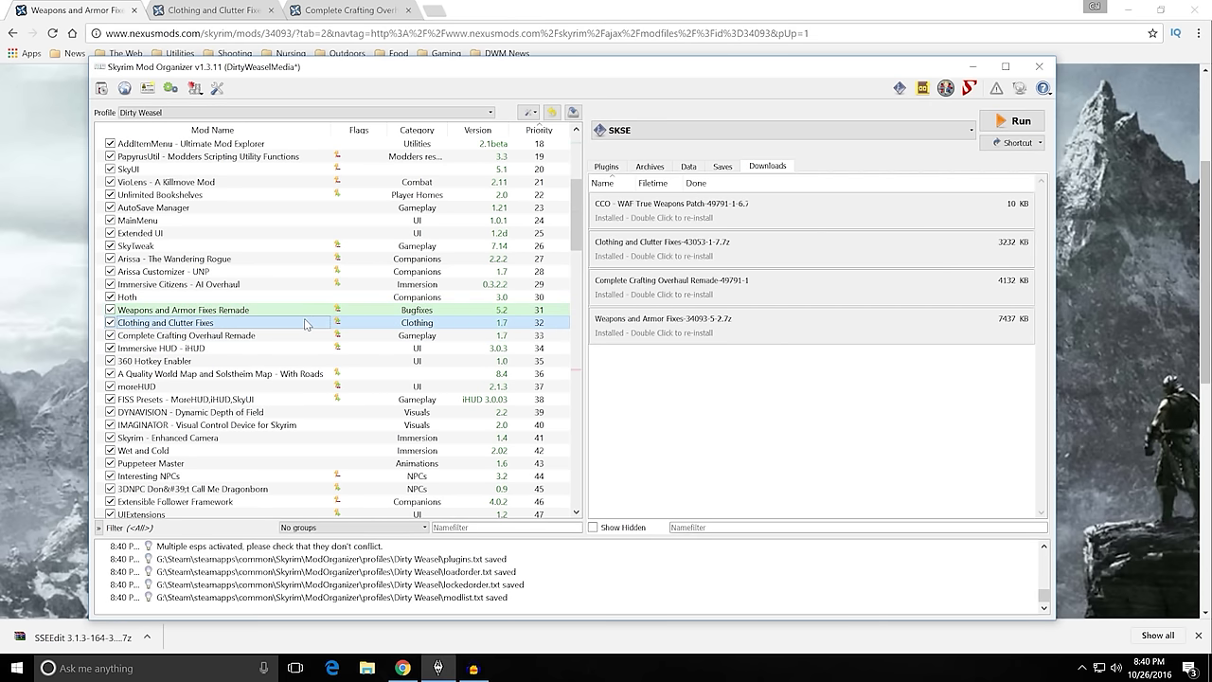
pyautogui.click(306, 311)
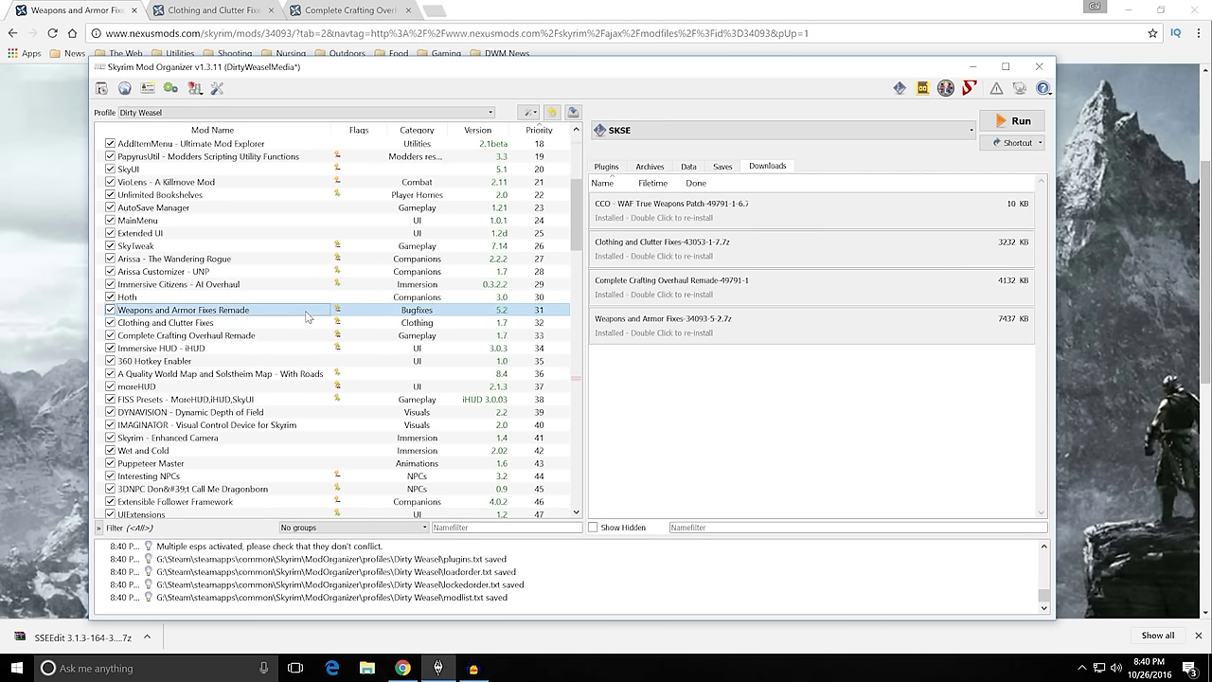
pyautogui.click(306, 324)
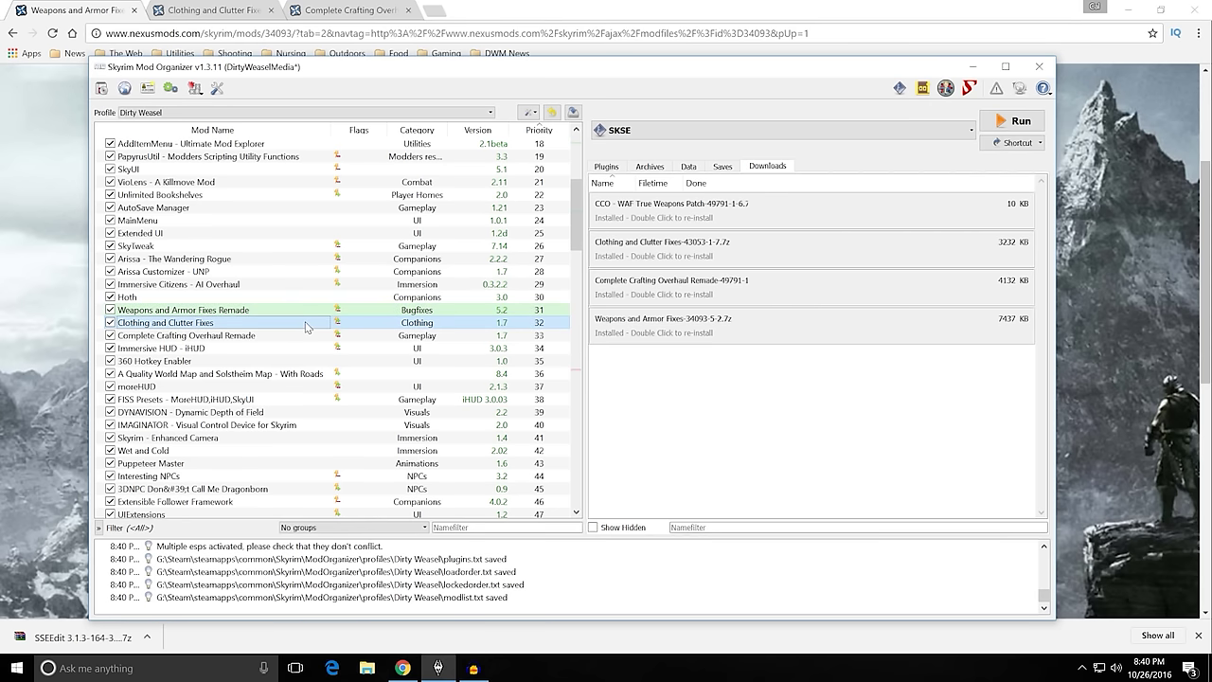
pyautogui.click(303, 337)
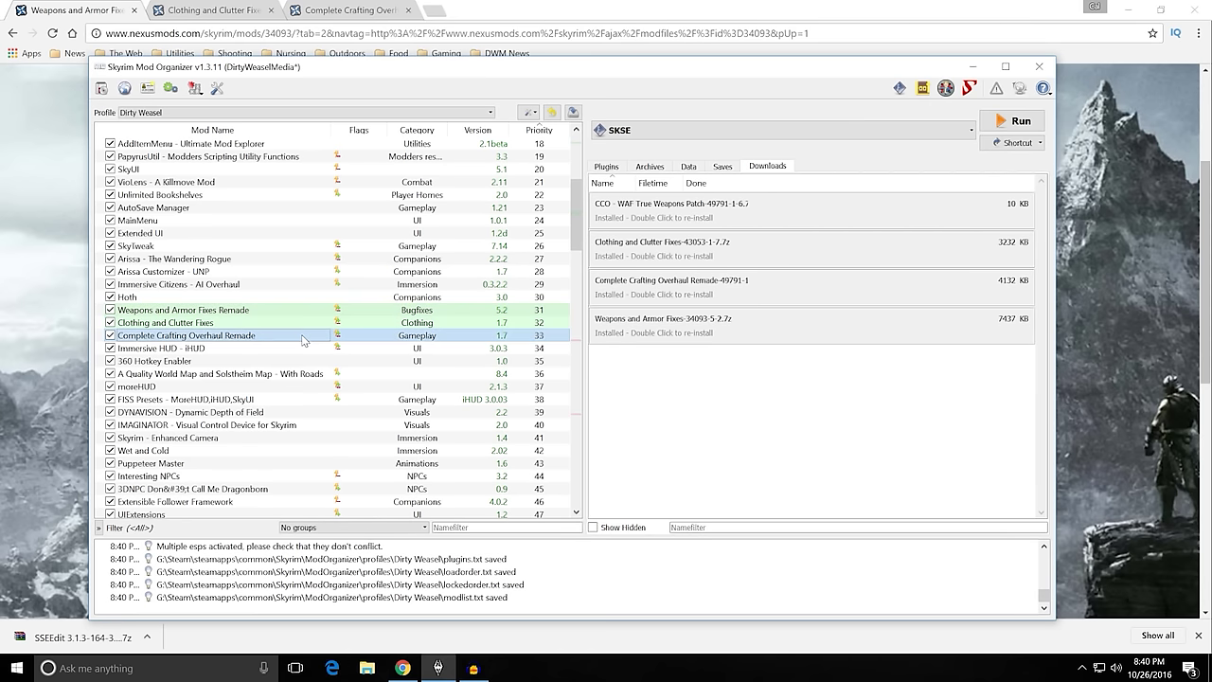
pyautogui.click(312, 311)
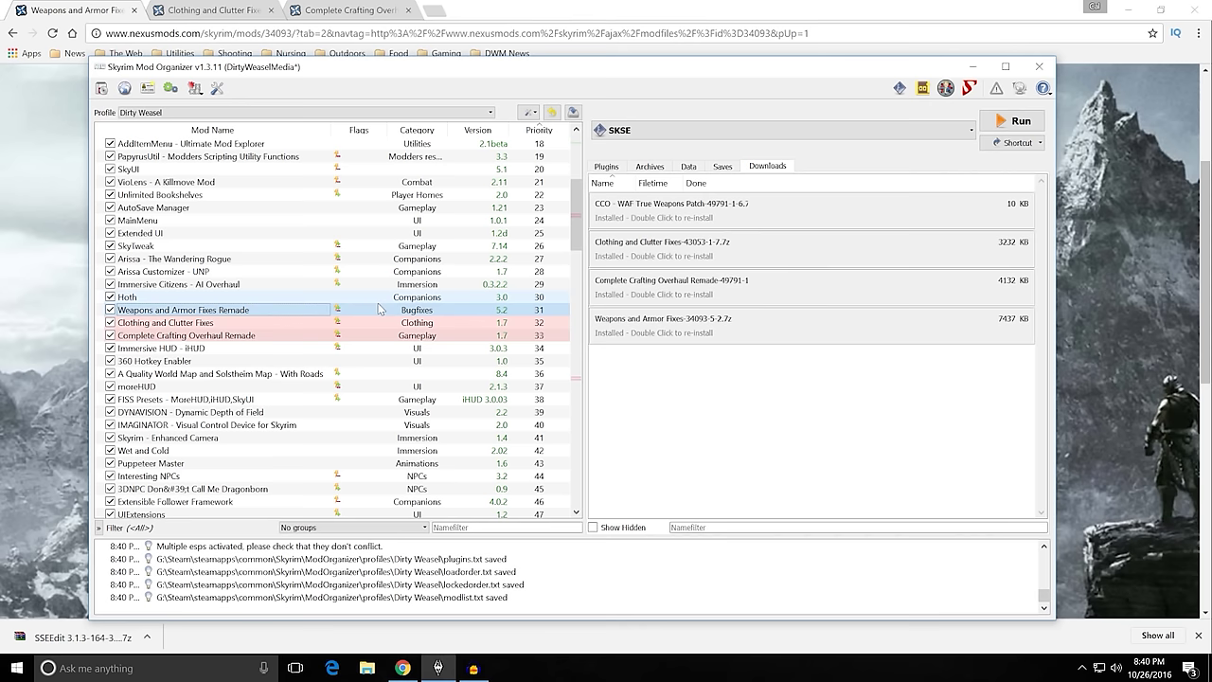
pyautogui.click(299, 323)
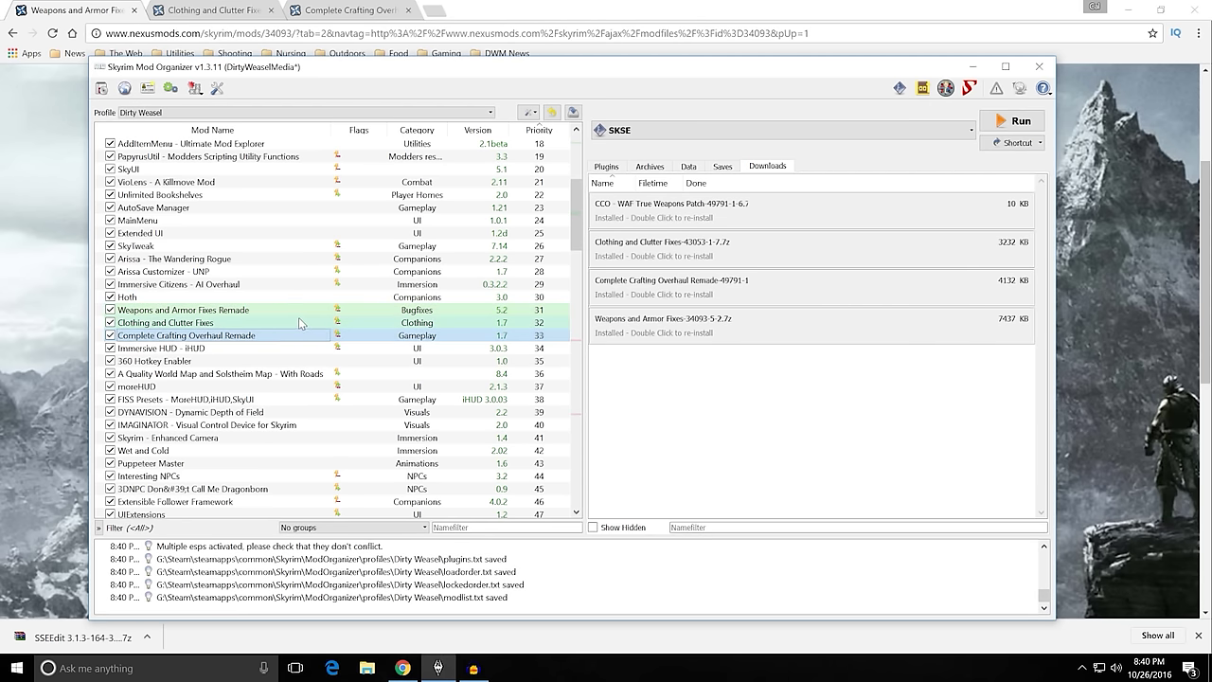
pyautogui.click(301, 314)
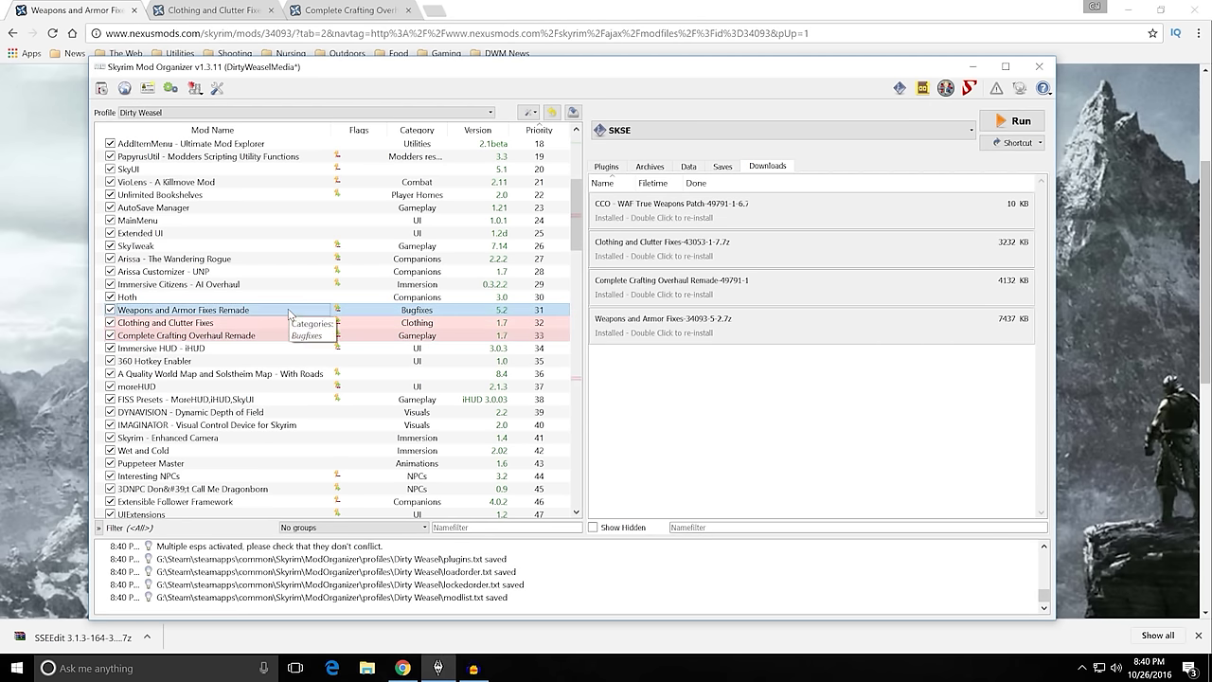
pyautogui.click(285, 318)
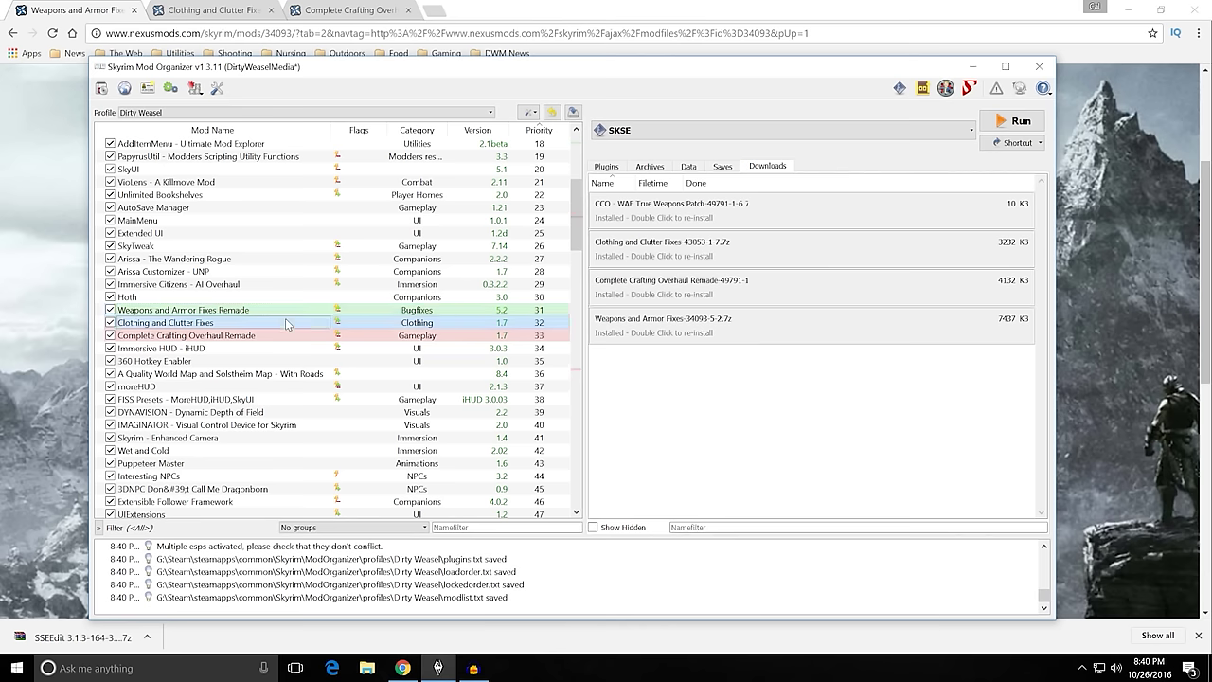
pyautogui.click(289, 337)
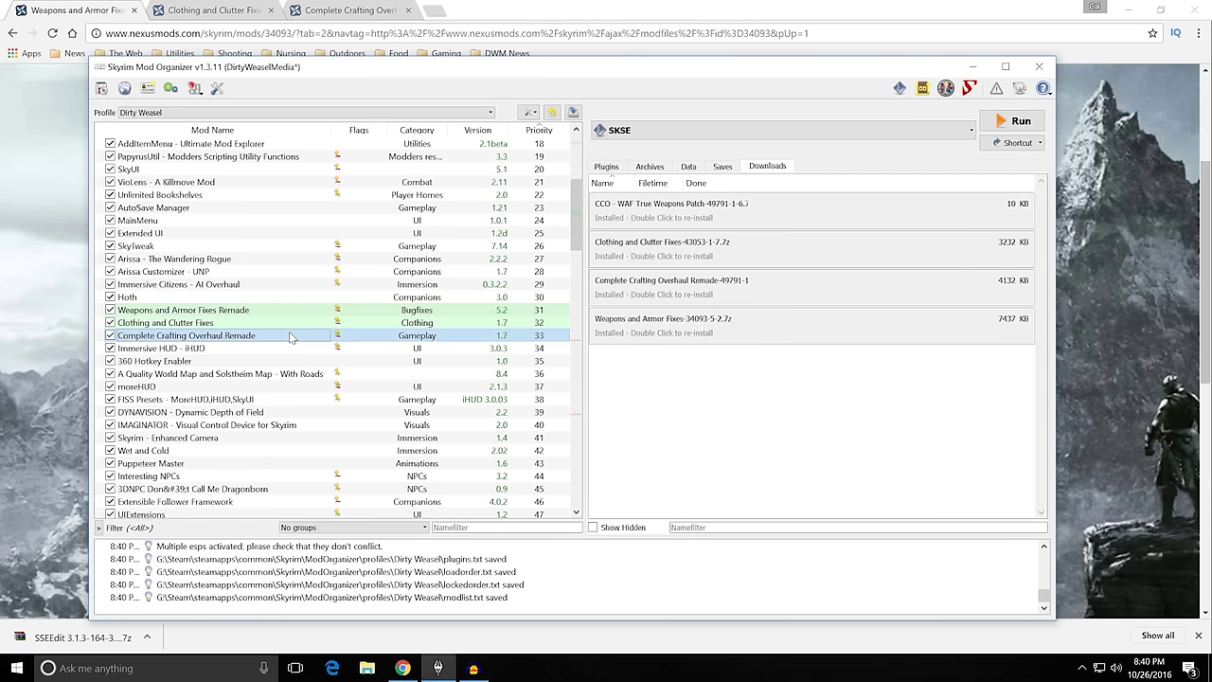
# List the plugins in priority order and enable 1nivWICSkyCloaksPatch.esp.
pyautogui.click(611, 169)
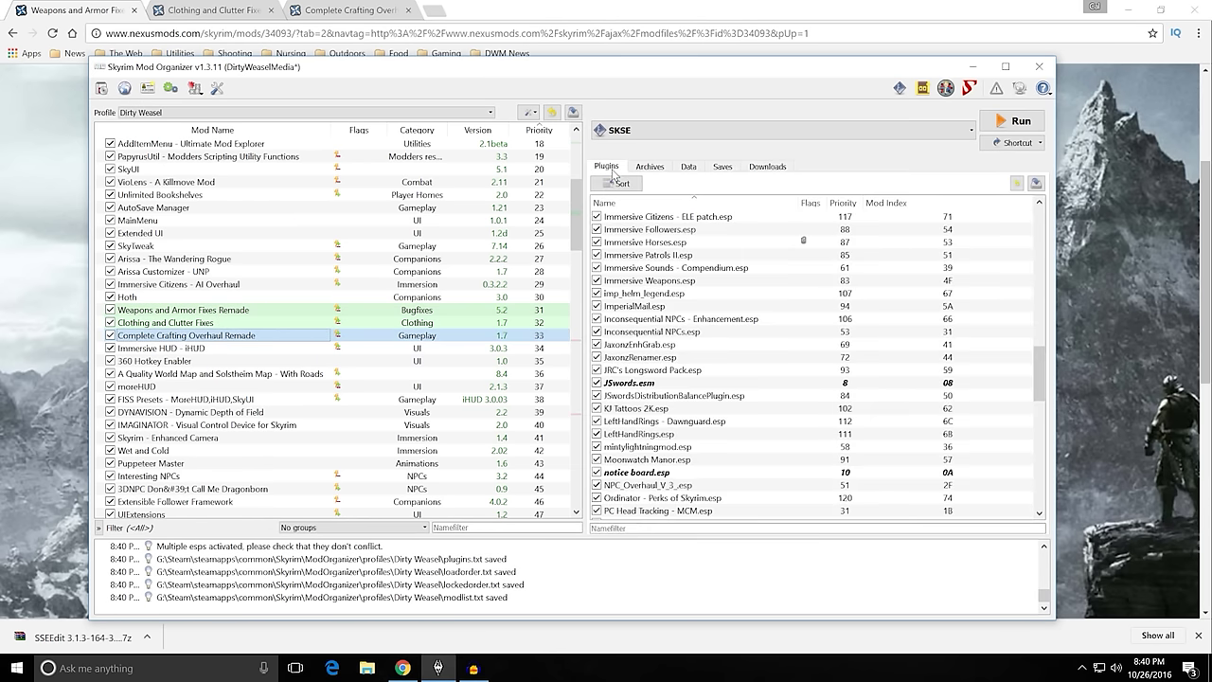
pyautogui.scroll(-5, 757, 398)
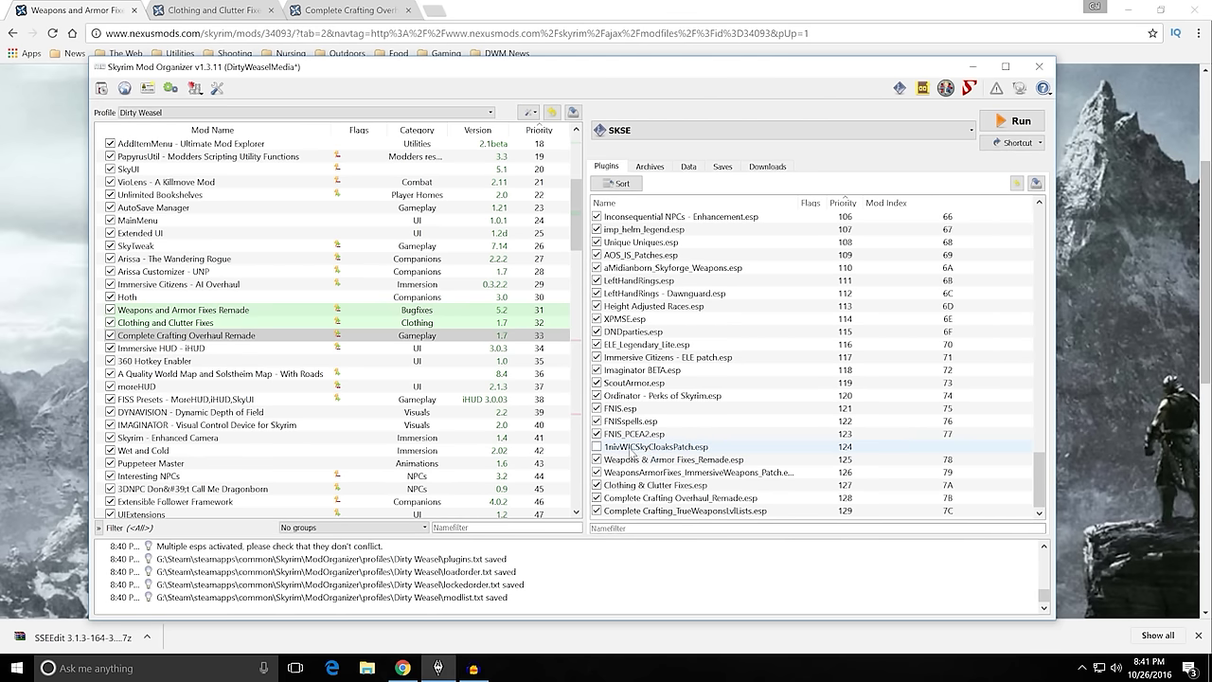
pyautogui.moveTo(622, 452)
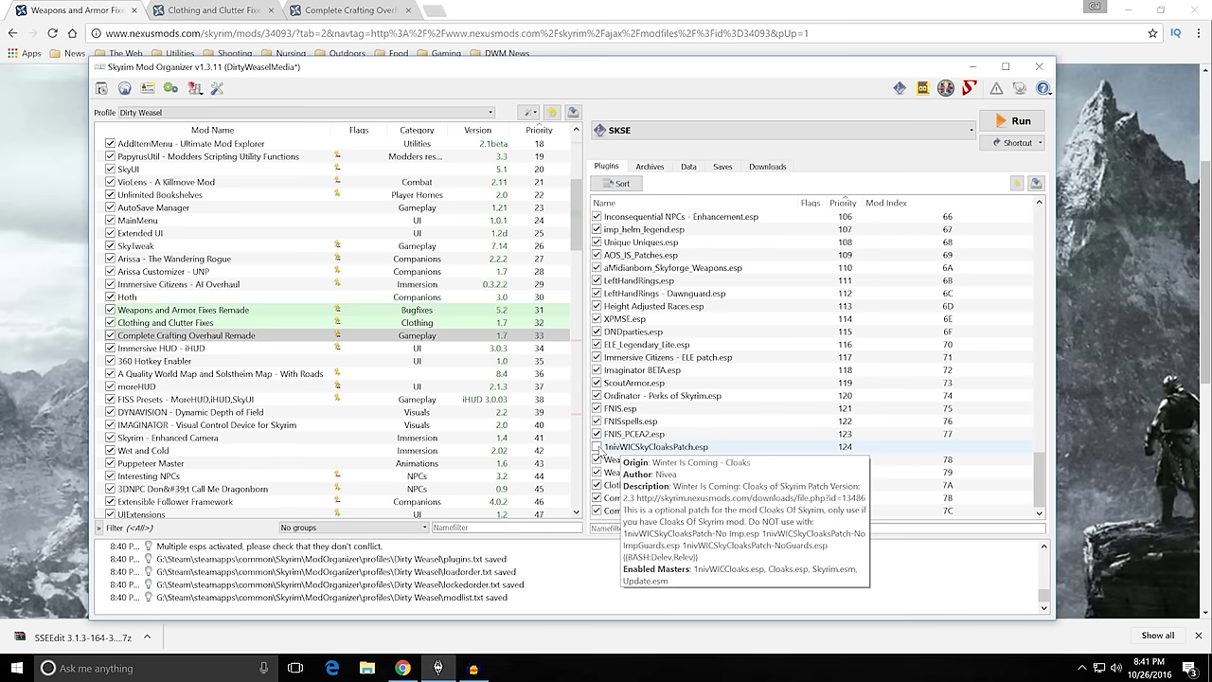
pyautogui.click(598, 447)
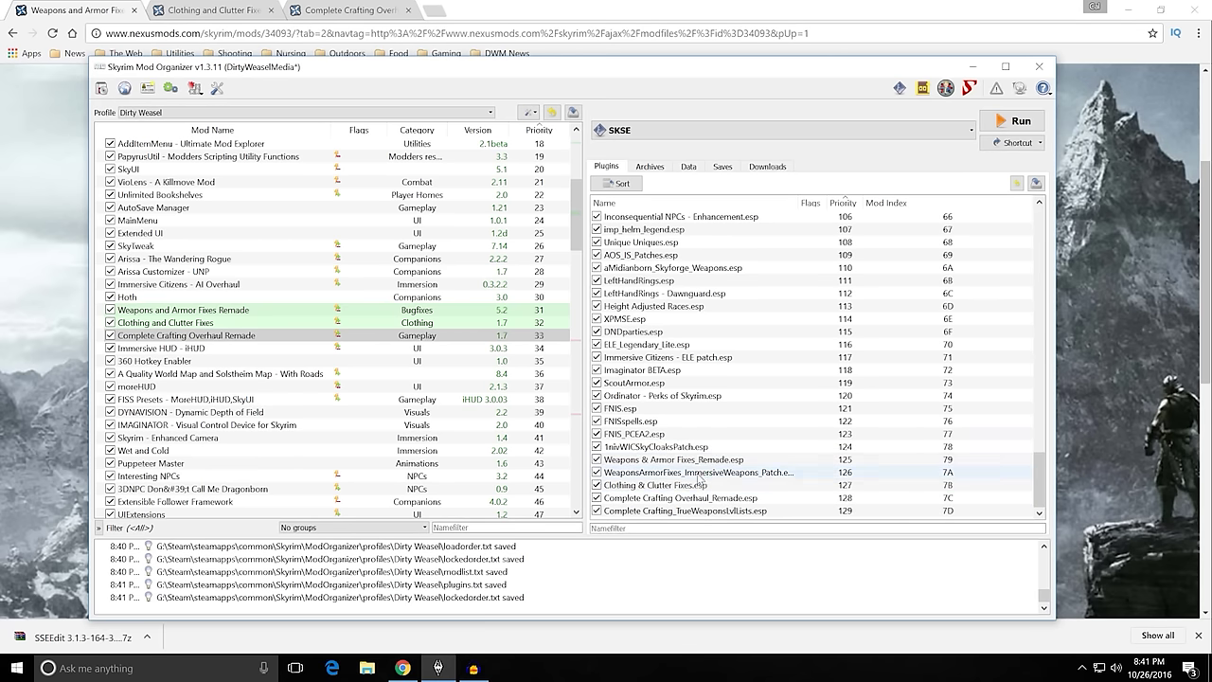
# Switch to Chrome and read the recommended load order in the description of Weapons and Armor Fixes Remade.
pyautogui.moveTo(706, 464)
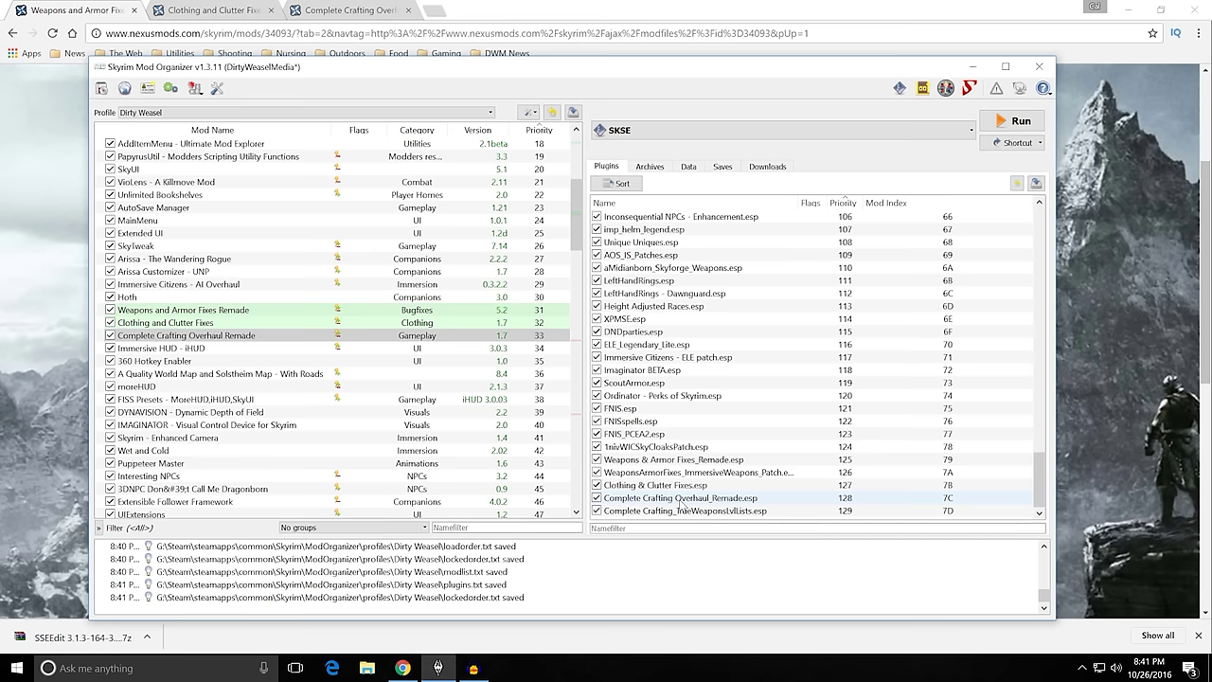
pyautogui.moveTo(680, 504)
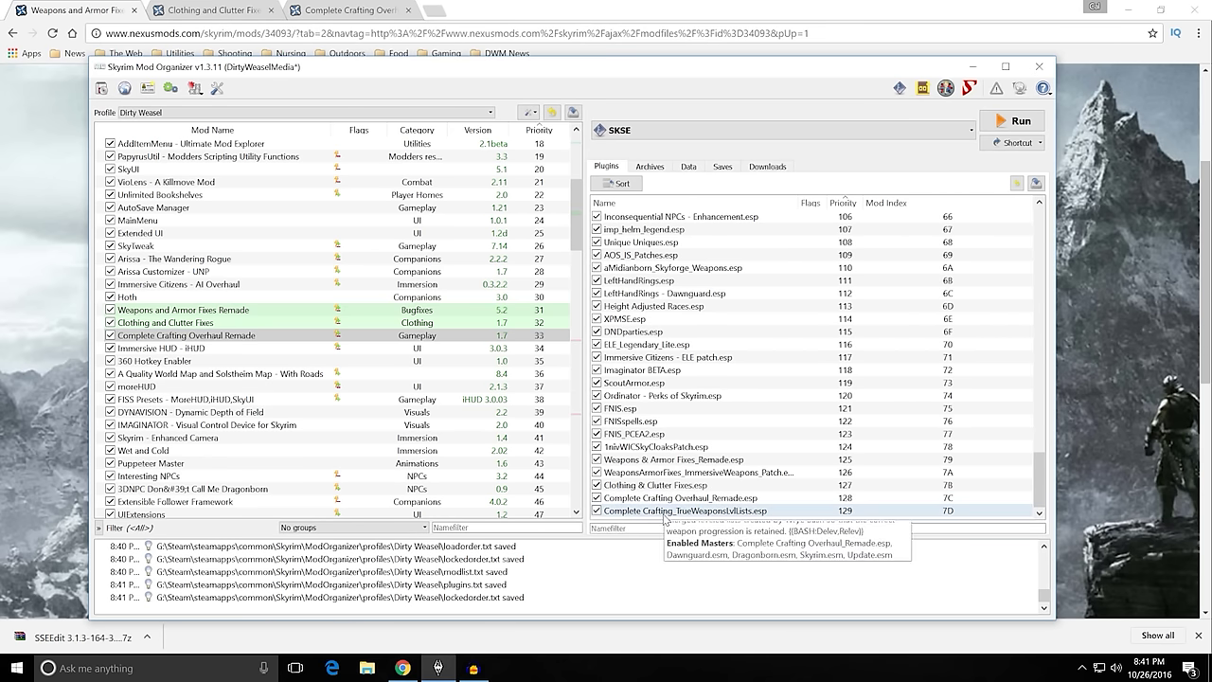
pyautogui.click(36, 340)
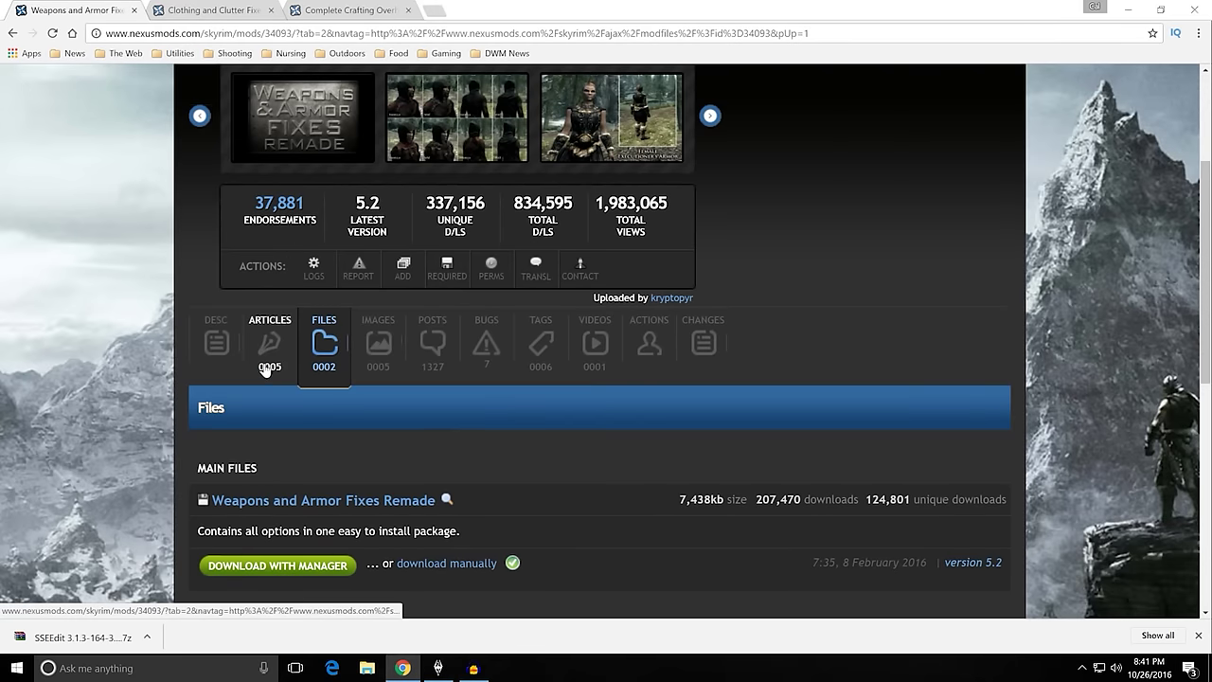
pyautogui.click(217, 345)
pyautogui.scroll(-10, 168, 355)
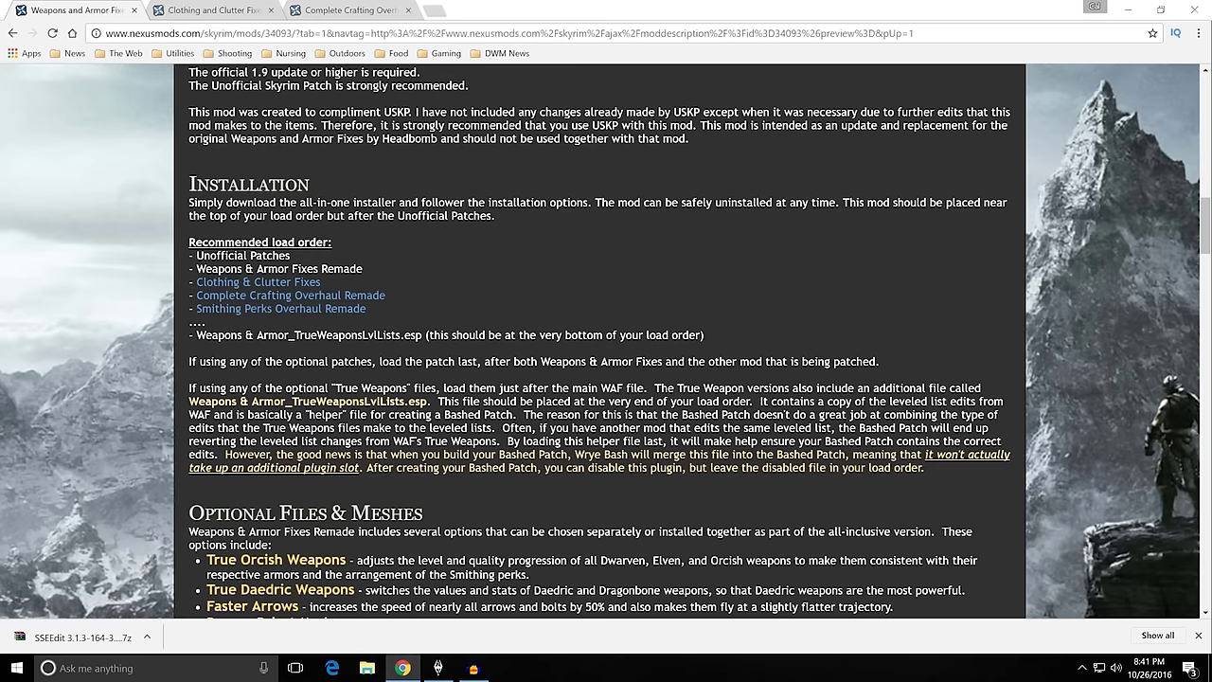
# Back in Mod Organizer, place Clothing & Clutter Fixes.esp and Complete Crafting Overhaul_Remade.esp directly after Weapons & Armor Fixes_Remade.esp in the load order.
pyautogui.hotkey('alt', 'Tab')
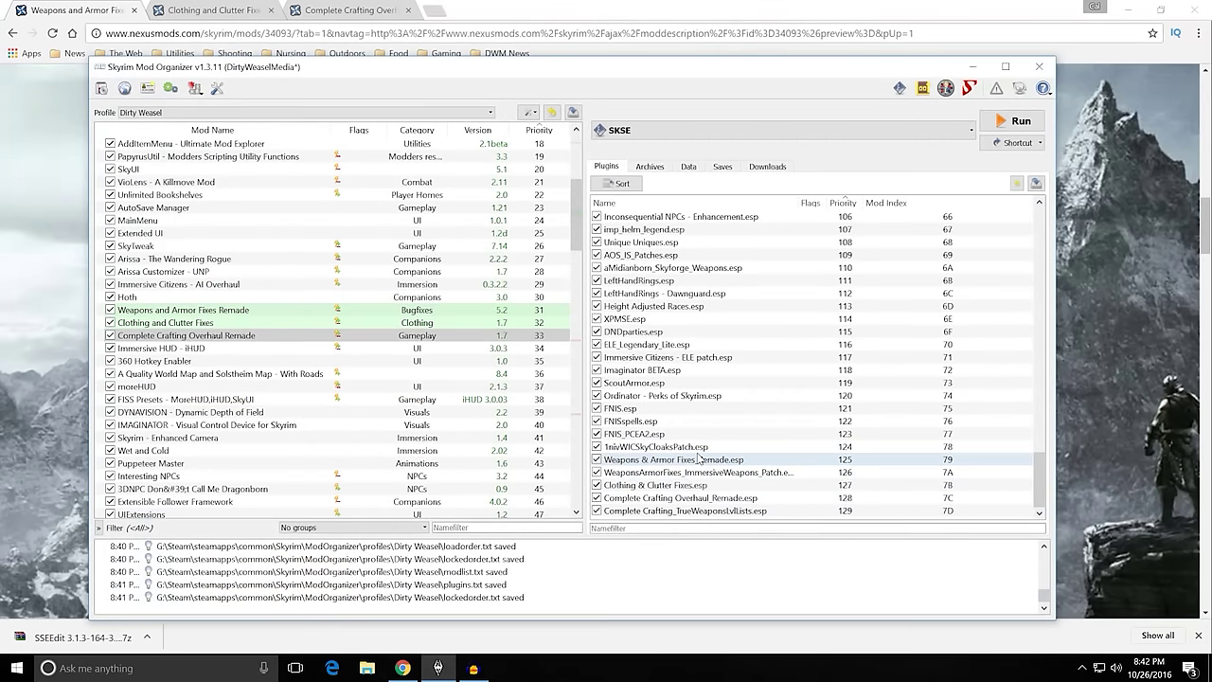
pyautogui.moveTo(691, 486)
pyautogui.mouseDown()
pyautogui.moveTo(691, 473)
pyautogui.moveTo(671, 493)
pyautogui.moveTo(676, 482)
pyautogui.mouseUp()
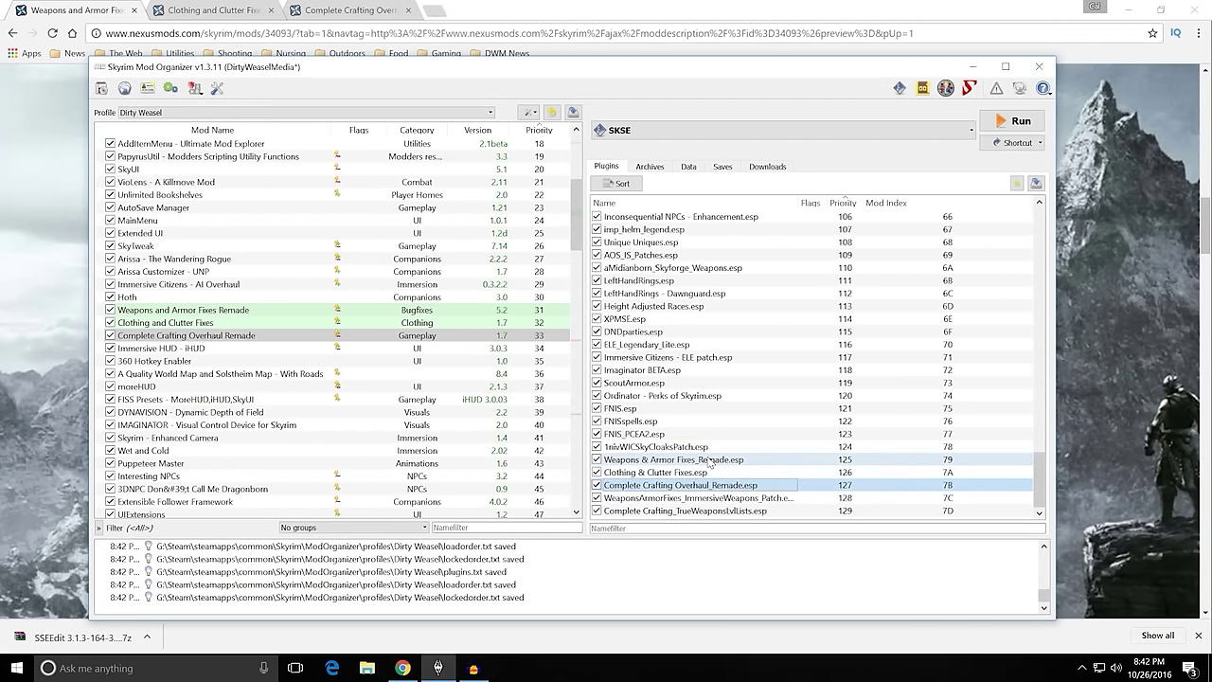
# Move the Weapons & Armor Fixes_Remade, Clothing & Clutter Fixes and Complete Crafting Overhaul_Remade plugins together up the load order, near PC Head Tracking - MCM.esp.
pyautogui.click(708, 462)
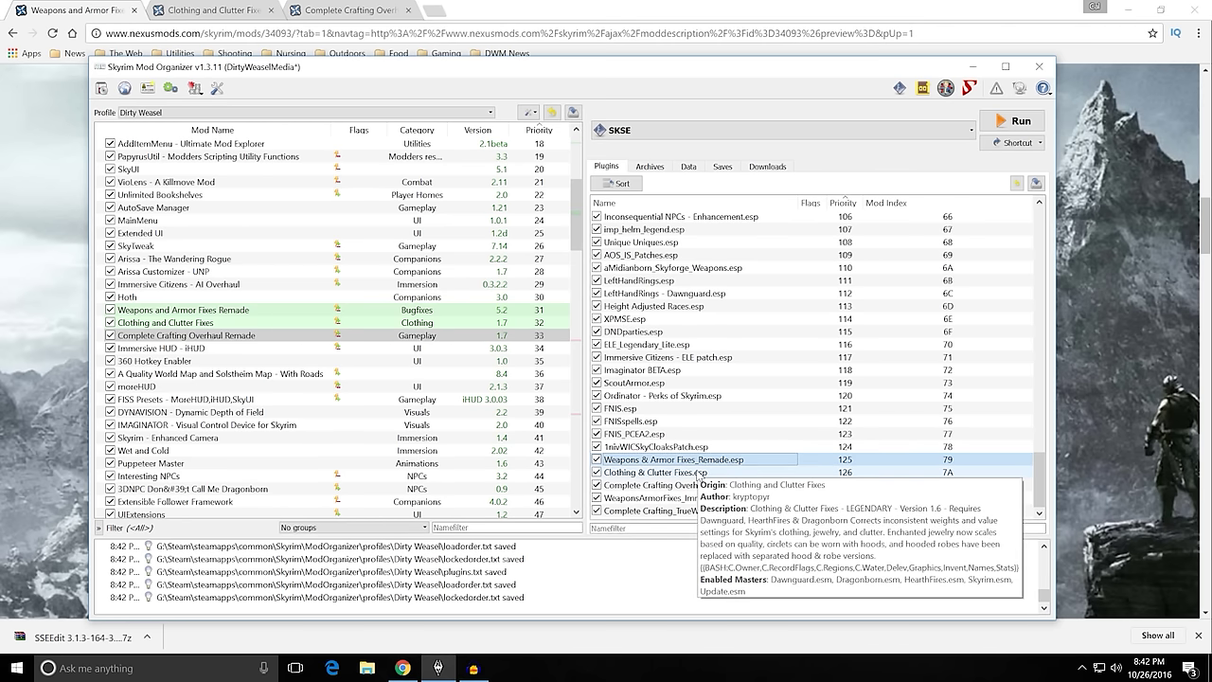
pyautogui.keyDown('shift'); pyautogui.click(696, 485); pyautogui.keyUp('shift')
pyautogui.moveTo(701, 473); pyautogui.dragTo(752, 434)
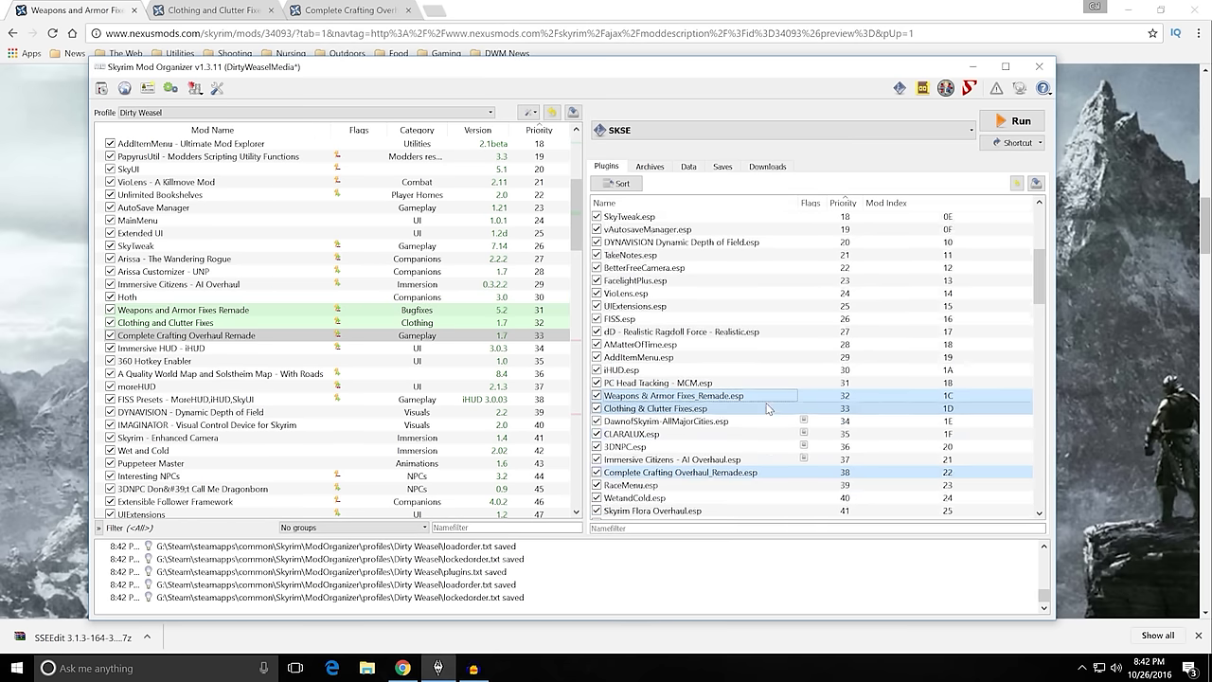
# Move WeaponsArmorFixes_ImmersiveWeapons_Patch.esp and 1nivWICSkyCloaksPatch.esp up the load order, directly after Relic Hunter Triss.esp.
pyautogui.scroll(-3, 729, 417)
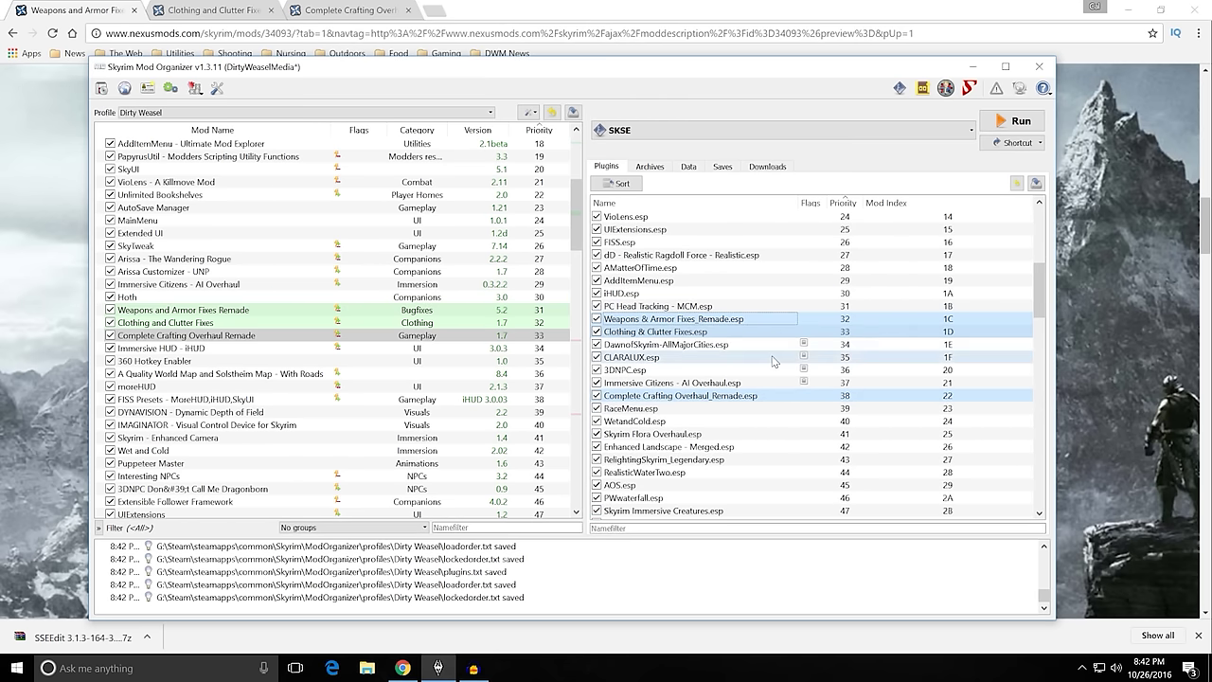
pyautogui.scroll(-9, 738, 411)
pyautogui.scroll(-18, 756, 411)
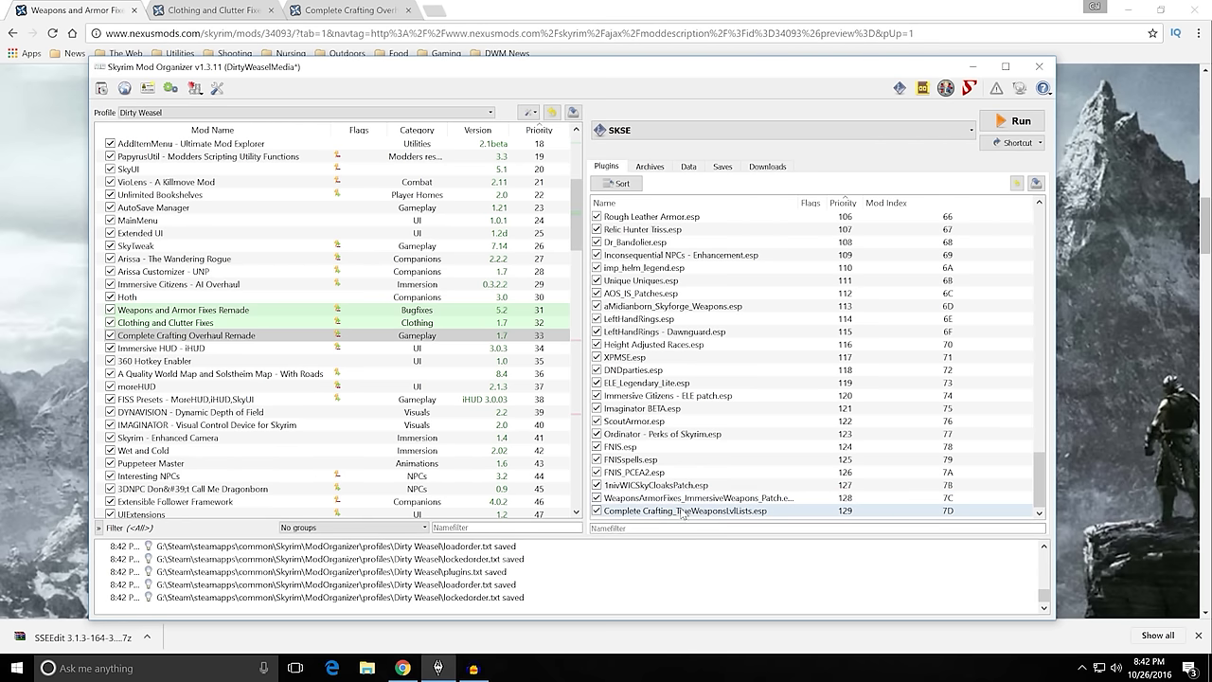
pyautogui.moveTo(684, 508)
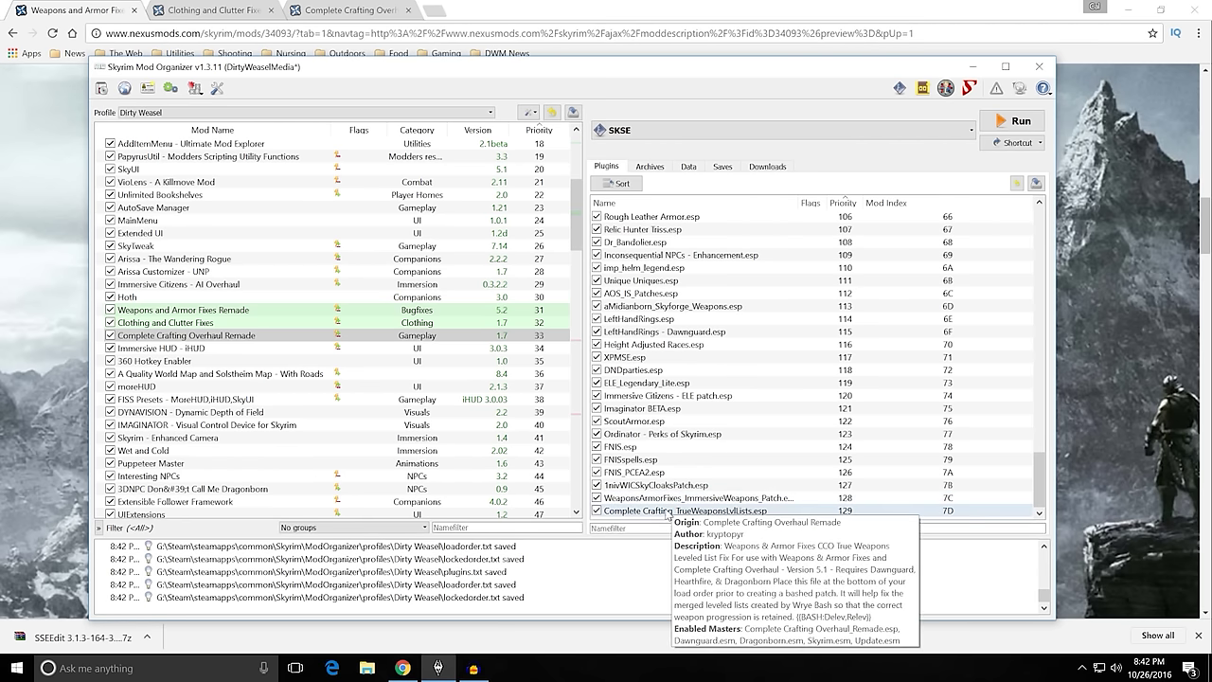
pyautogui.click(676, 499)
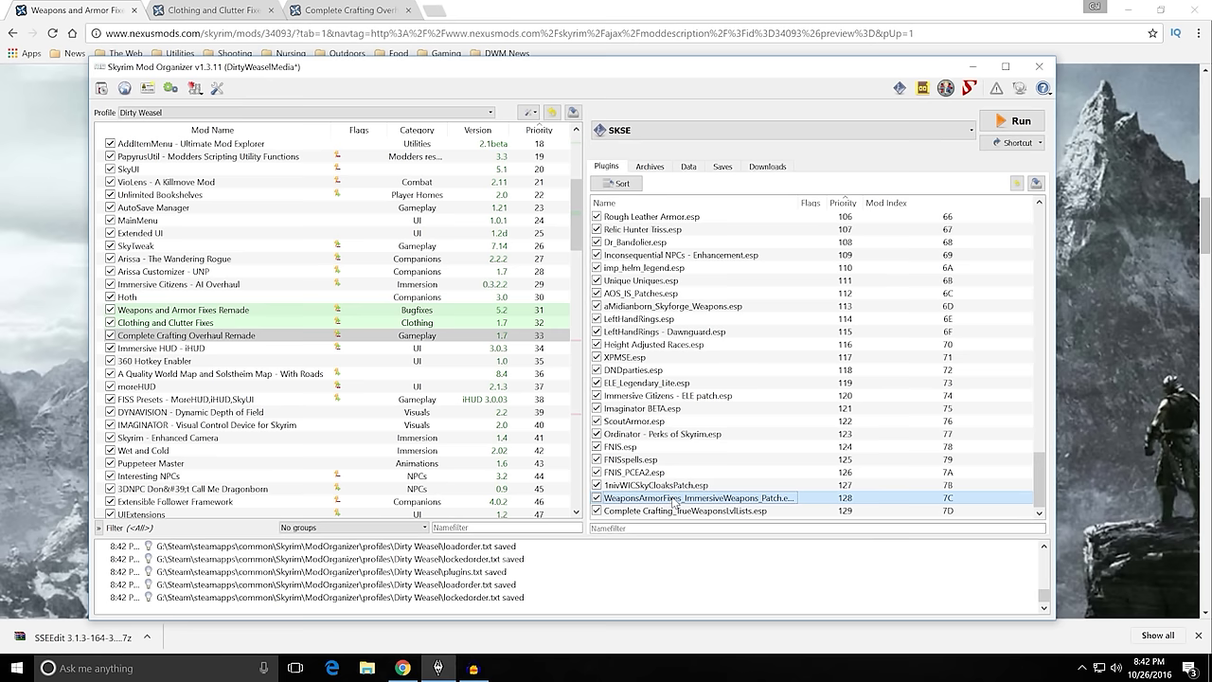
pyautogui.moveTo(674, 505); pyautogui.dragTo(689, 243)
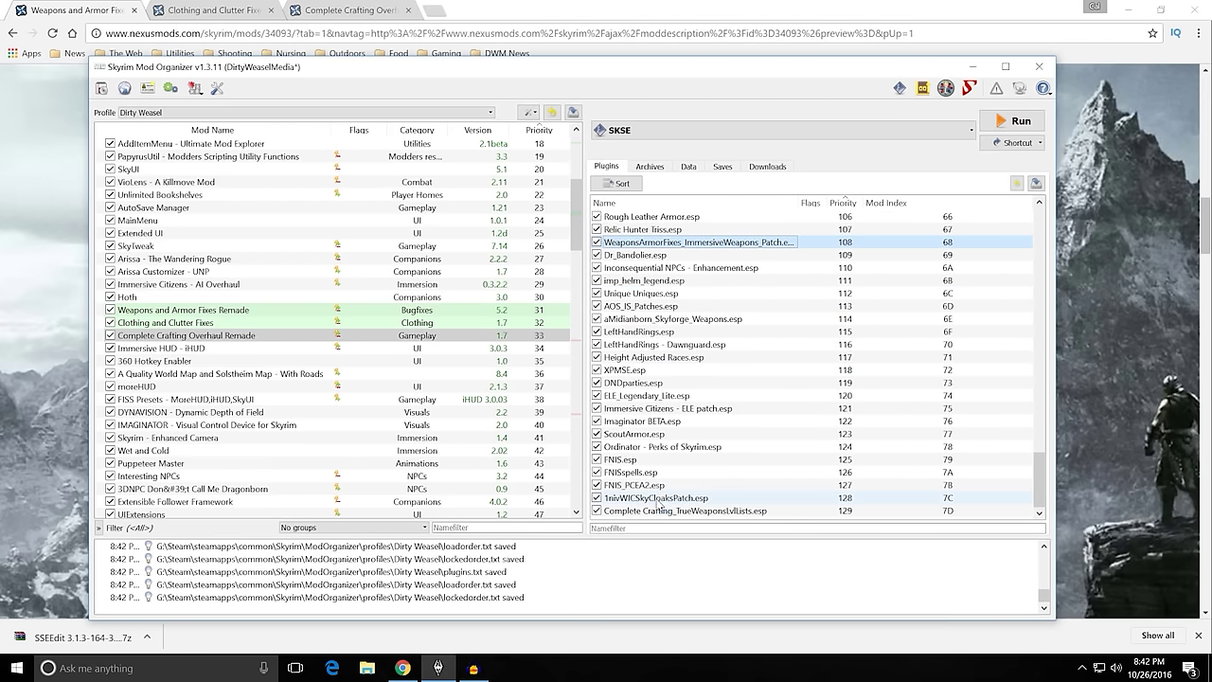
pyautogui.moveTo(660, 504); pyautogui.dragTo(668, 250)
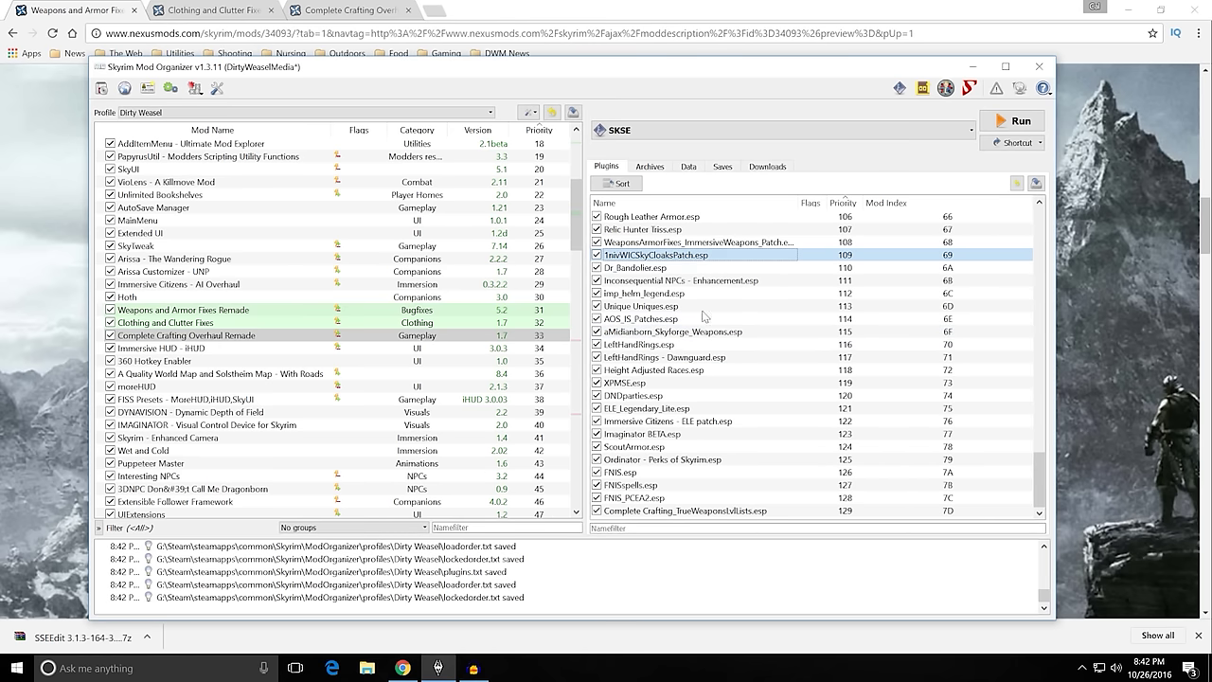
# Check the recommended position of the TrueWeaponsLvlLists plugin in Chrome's mod description, and return to Mod Organizer with the browser minimized.
pyautogui.moveTo(705, 509)
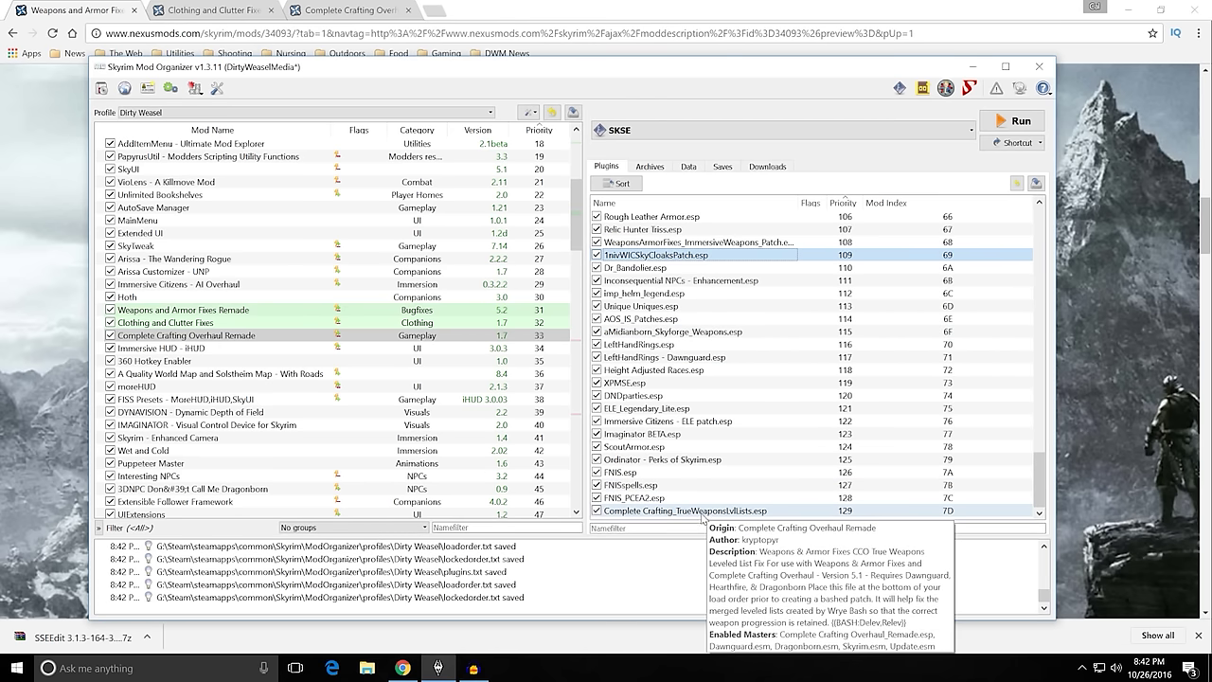
pyautogui.click(31, 420)
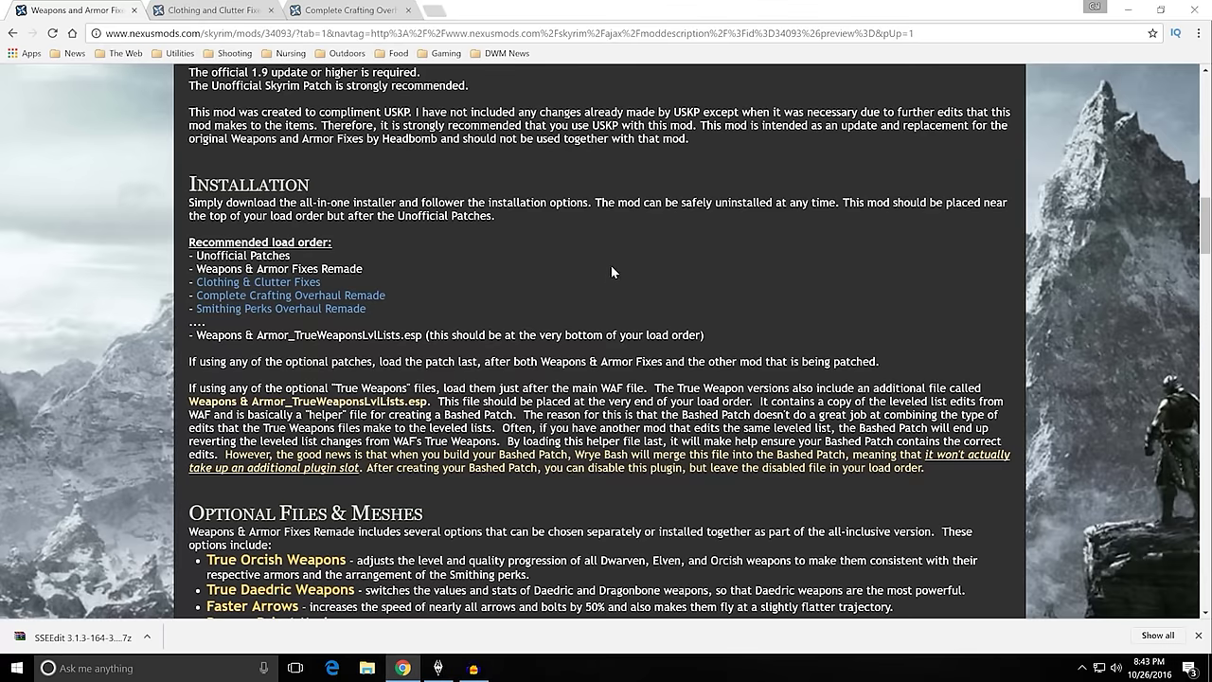
pyautogui.click(1127, 11)
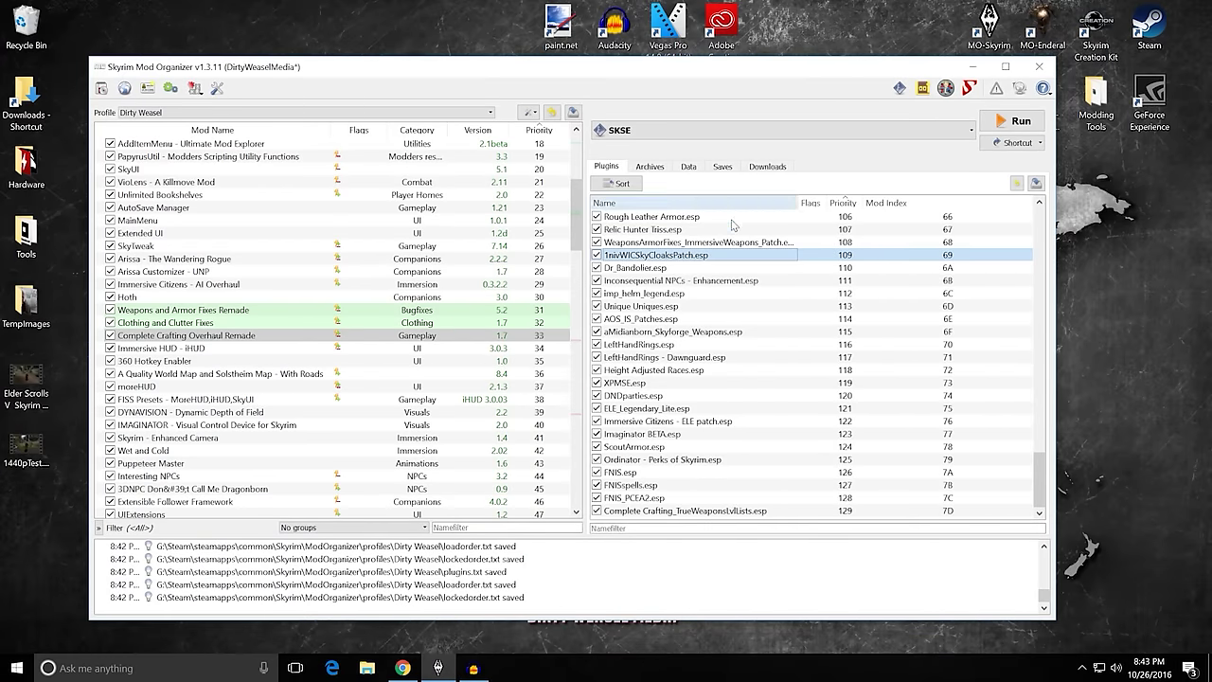
pyautogui.click(216, 337)
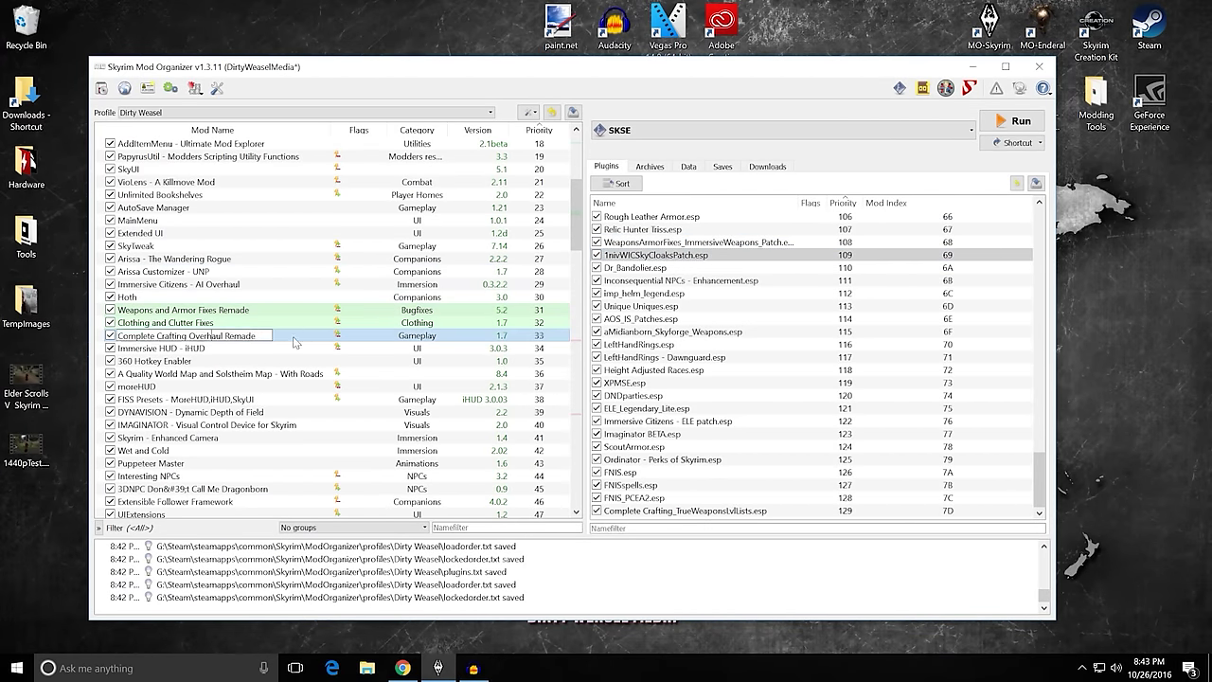
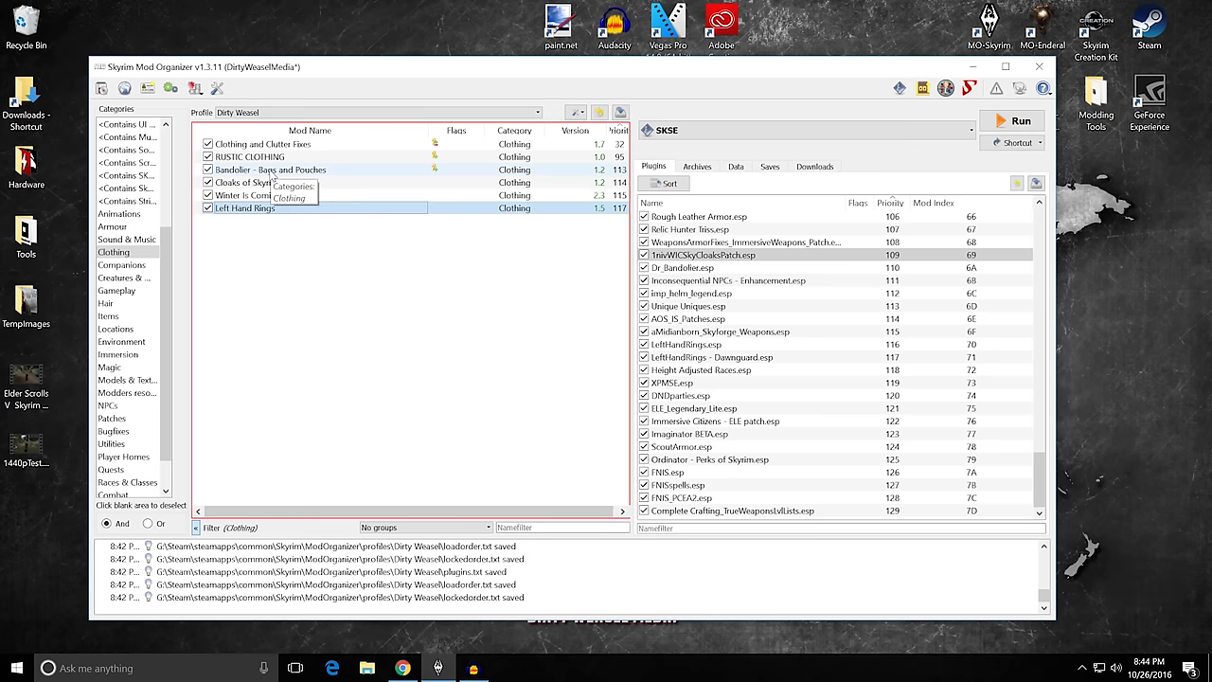
# Move Dr_Bandolier.esp of Bandolier - Bags and Pouches to the mod's optional ESPs and close its information.
pyautogui.doubleClick(272, 176)
pyautogui.click(595, 257)
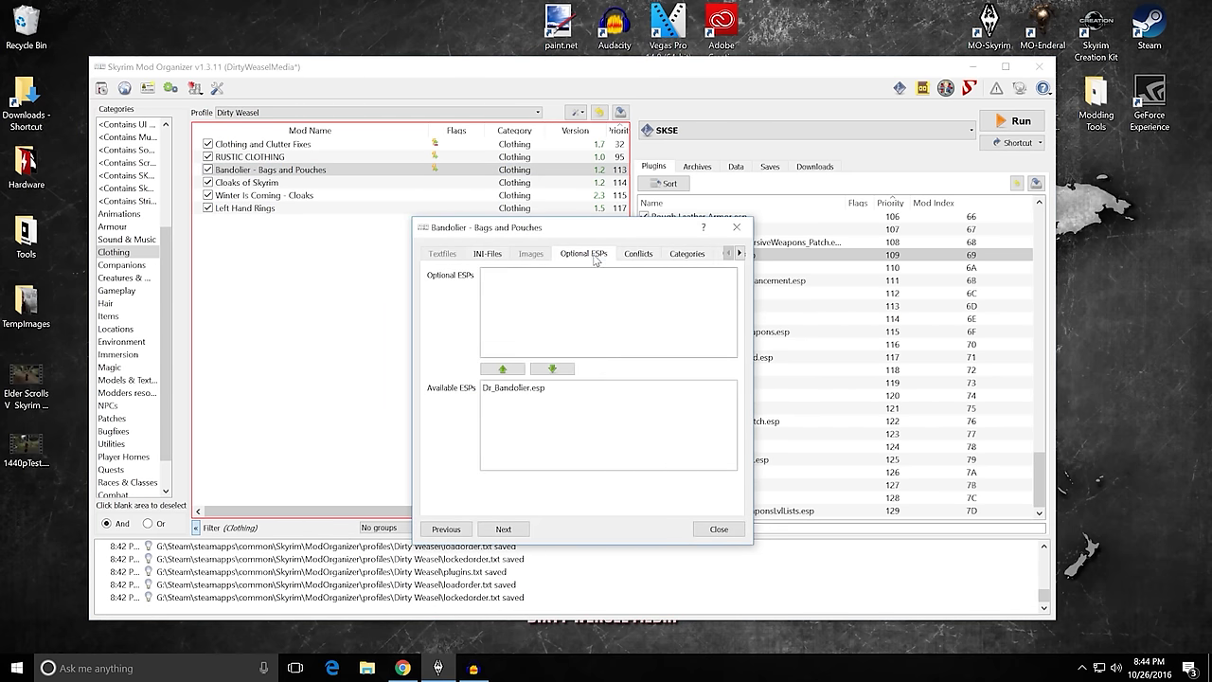
pyautogui.click(549, 387)
pyautogui.click(503, 369)
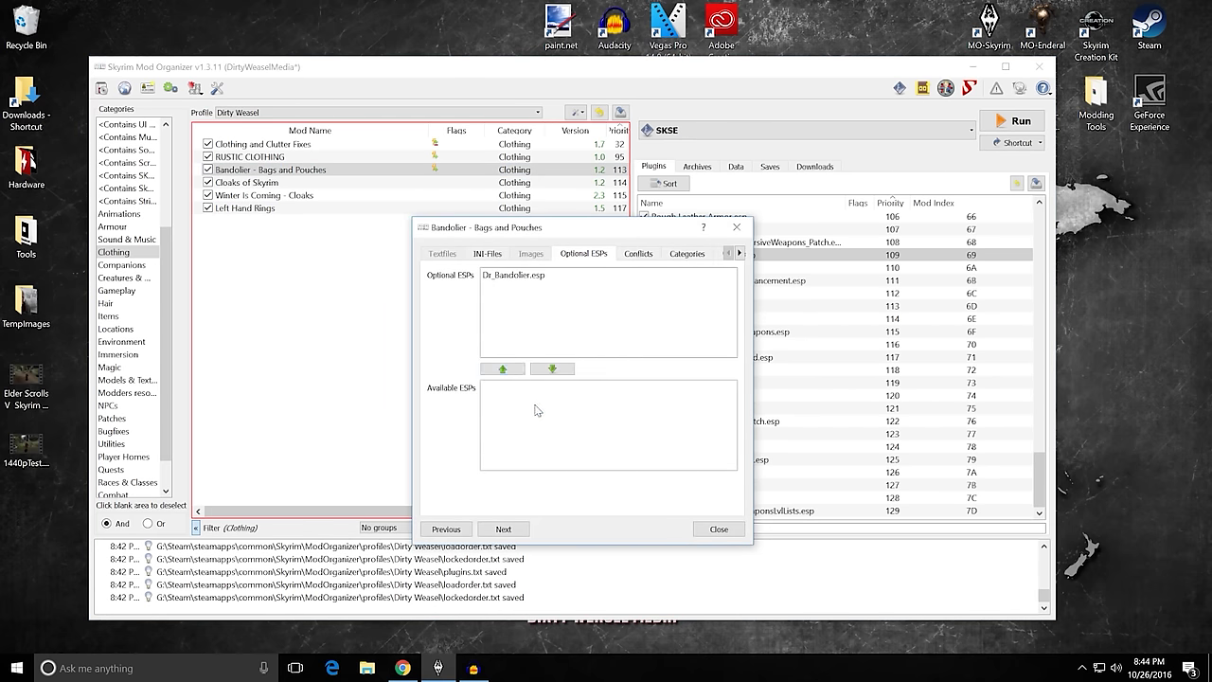
pyautogui.click(719, 529)
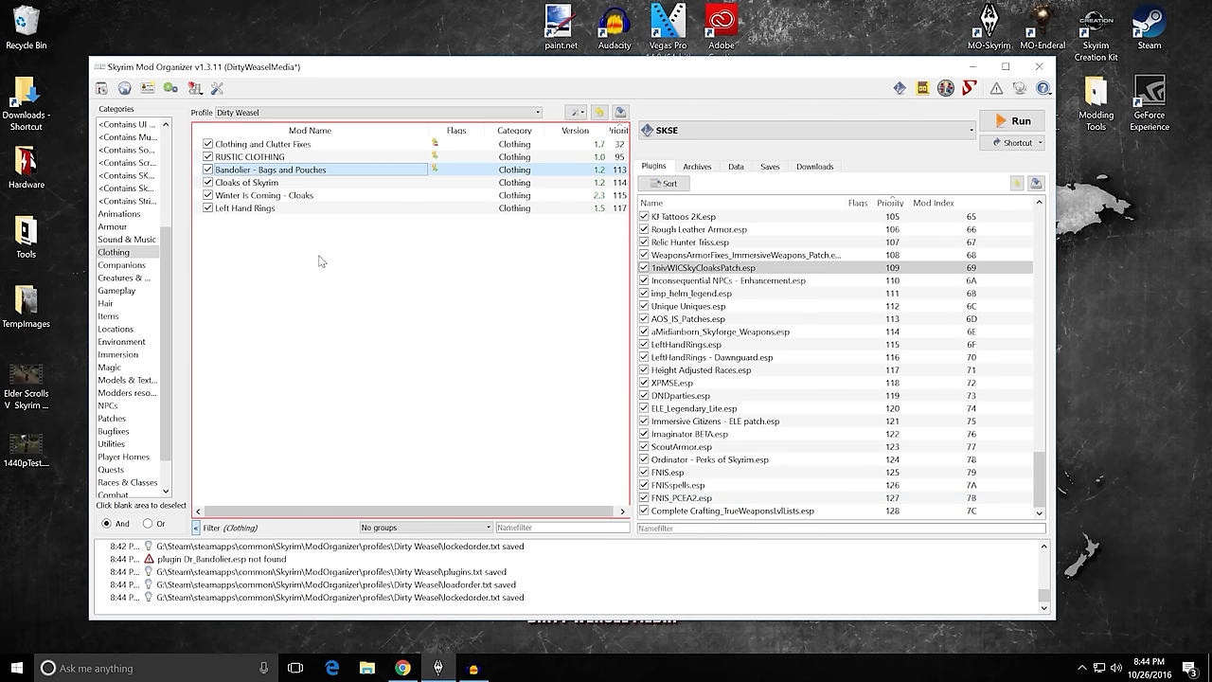
# Make Cloaks - Dawnguard.esp and Cloaks.esp optional ESPs in the Cloaks of Skyrim mod.
pyautogui.doubleClick(314, 184)
pyautogui.click(589, 256)
pyautogui.click(528, 388)
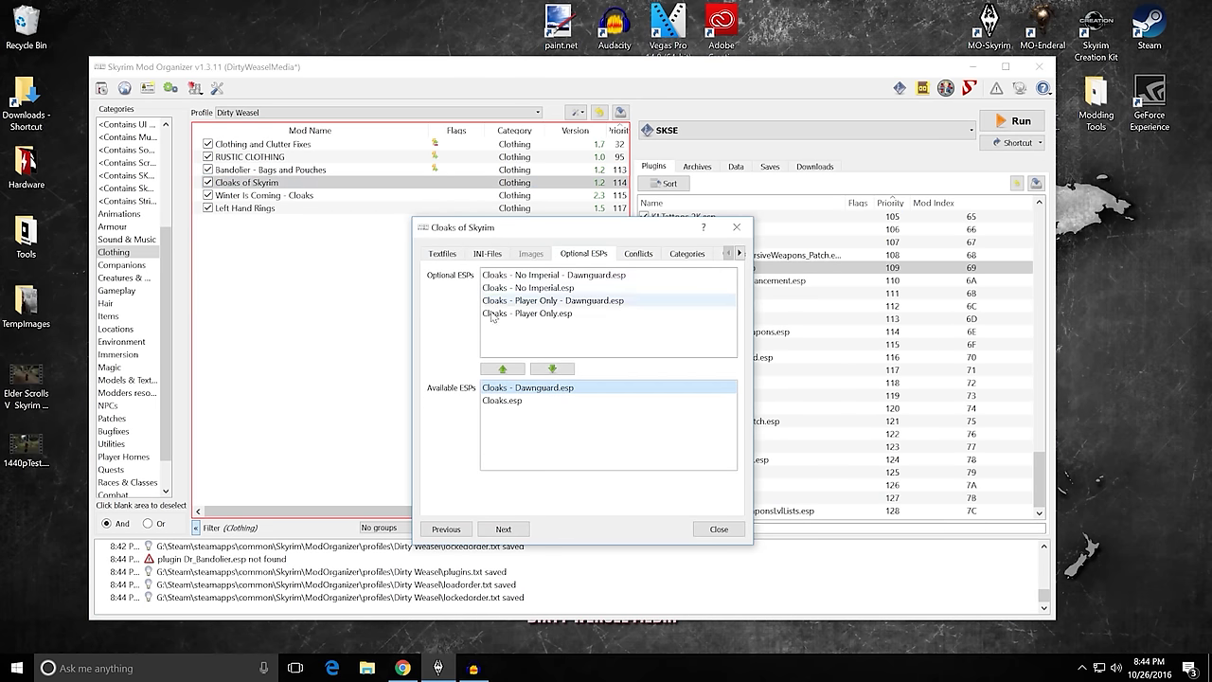
pyautogui.click(503, 368)
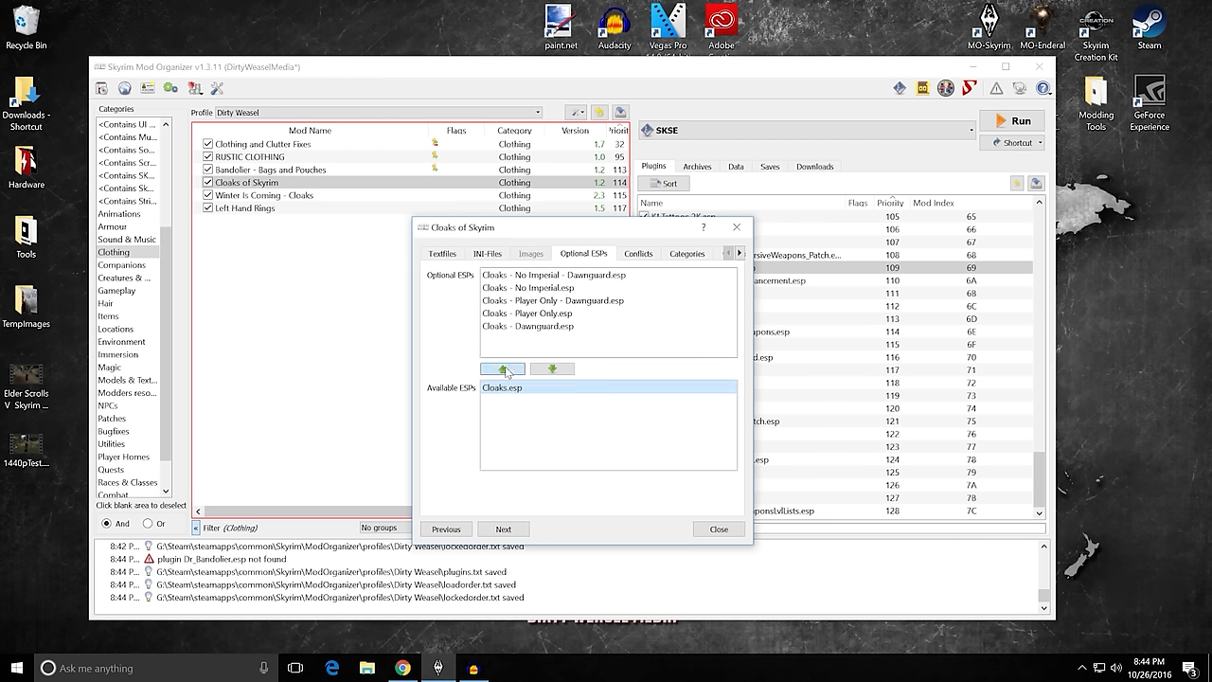
pyautogui.click(508, 370)
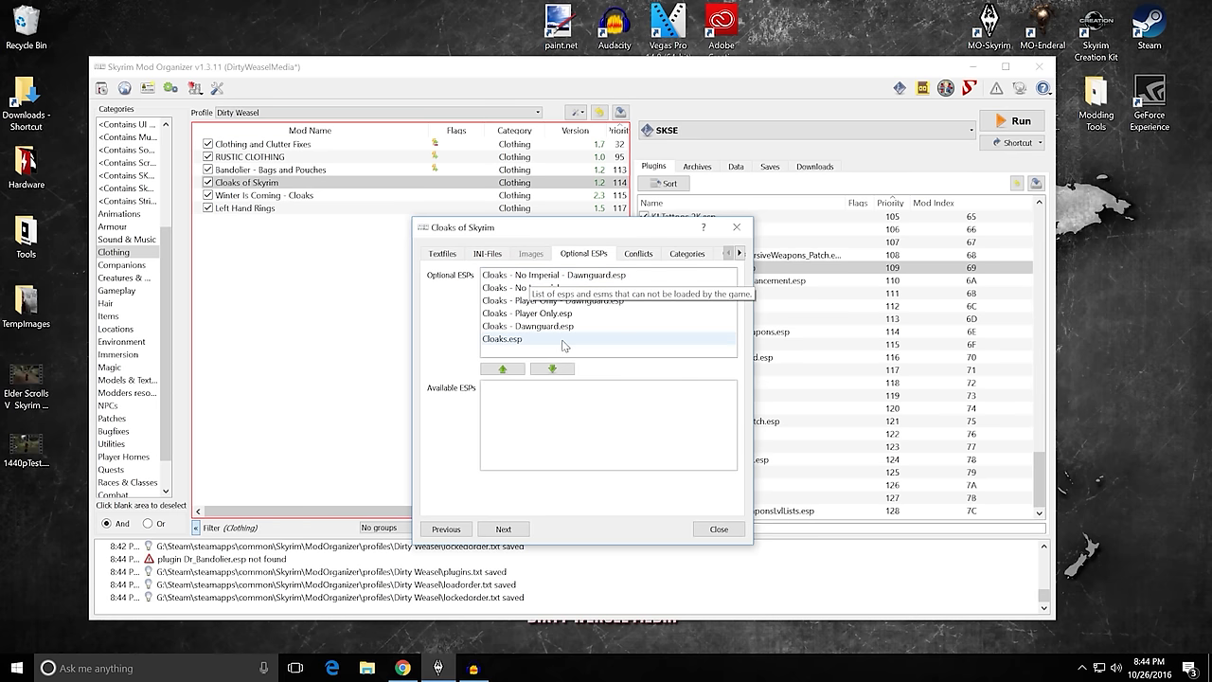
pyautogui.click(719, 529)
# Set 1nivWICCloaks.esp and 1nivWICSkyCloaksPatch.esp as optional ESPs in the Winter Is Coming - Cloaks mod.
pyautogui.doubleClick(333, 196)
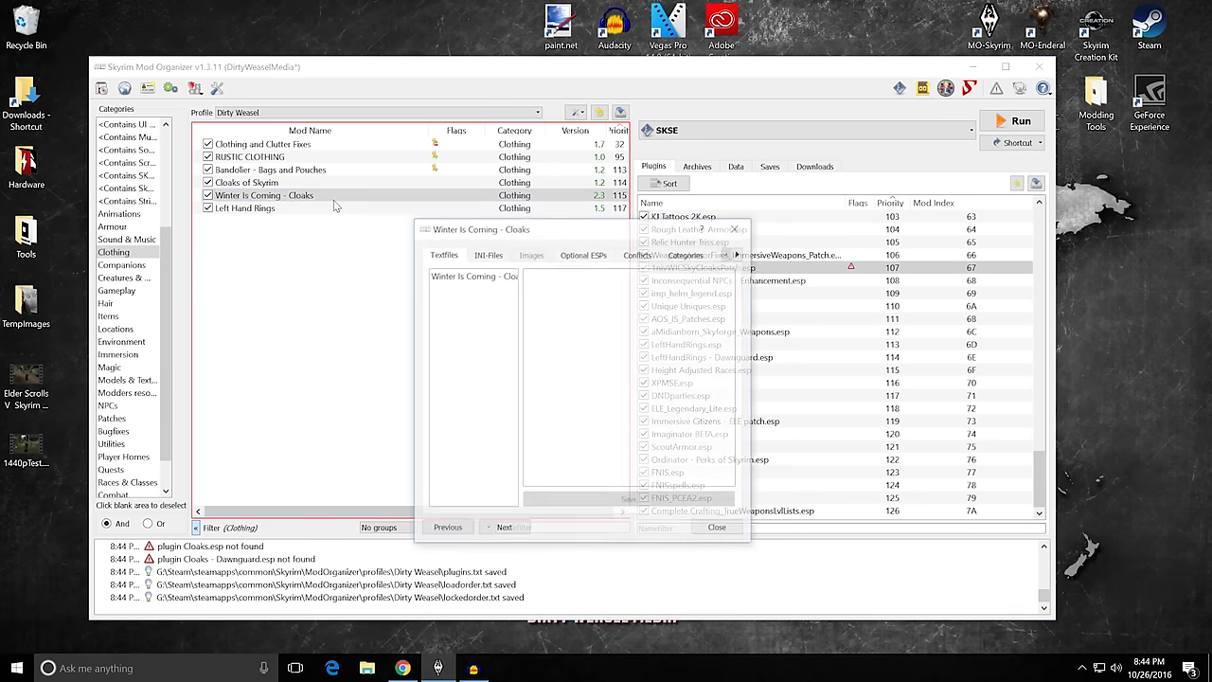
pyautogui.click(583, 254)
pyautogui.click(532, 389)
pyautogui.click(508, 369)
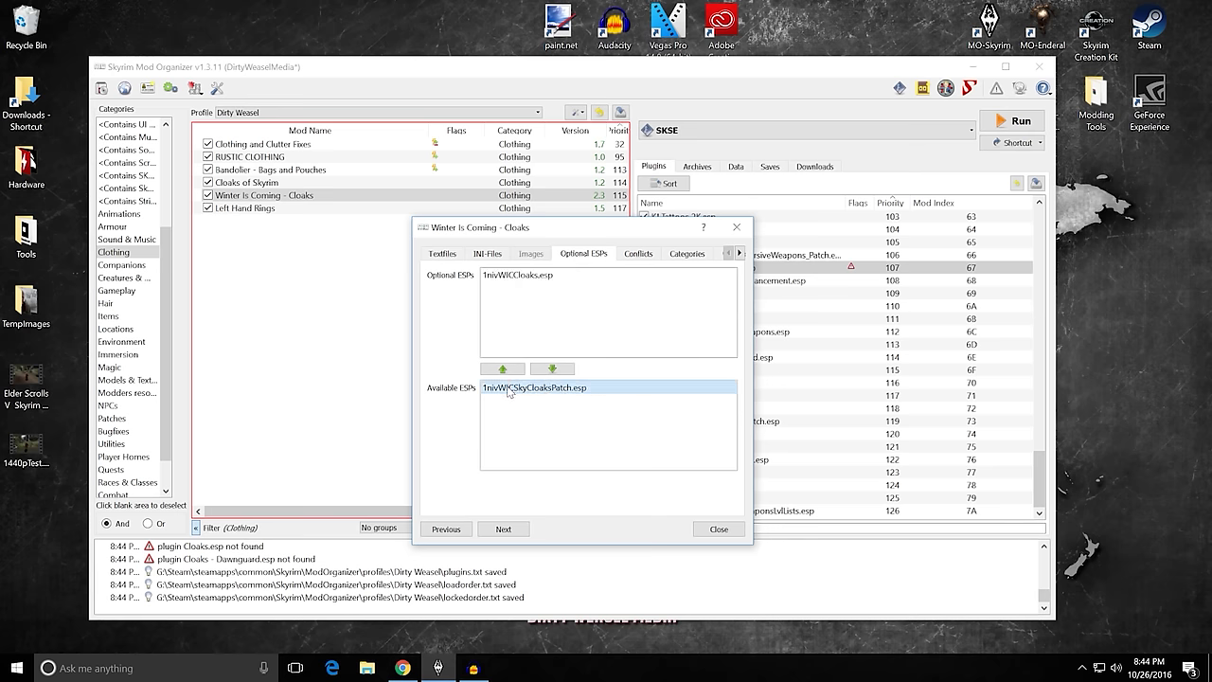
pyautogui.click(502, 368)
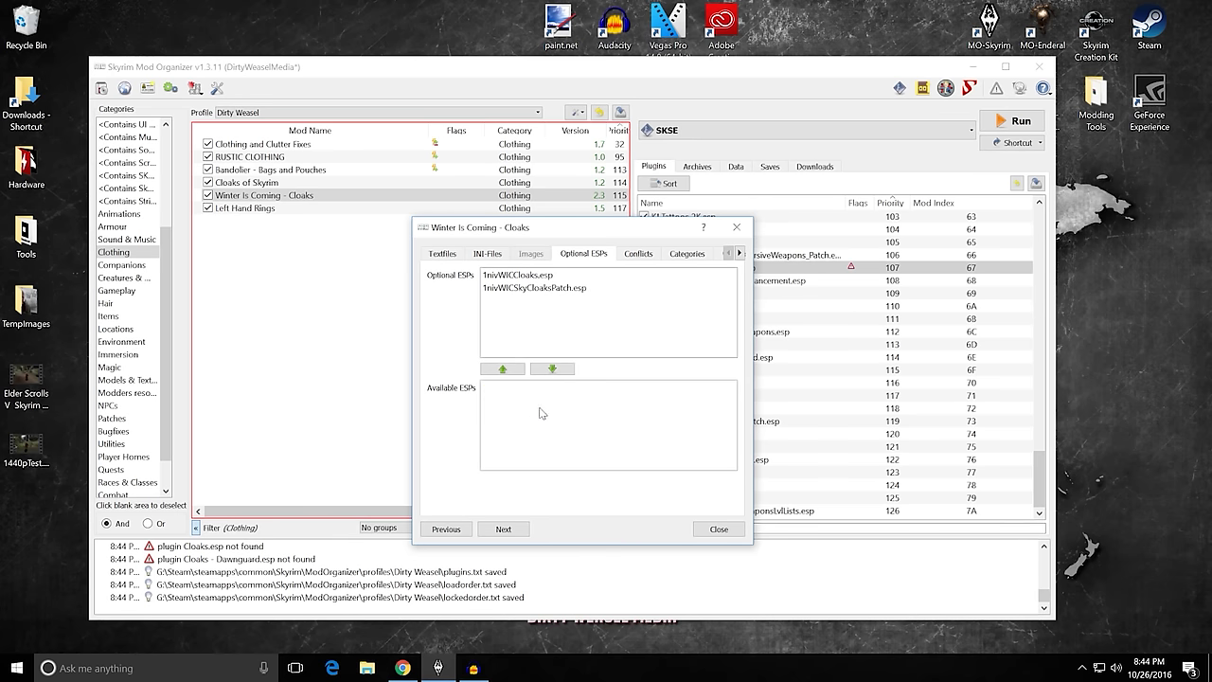
pyautogui.click(716, 530)
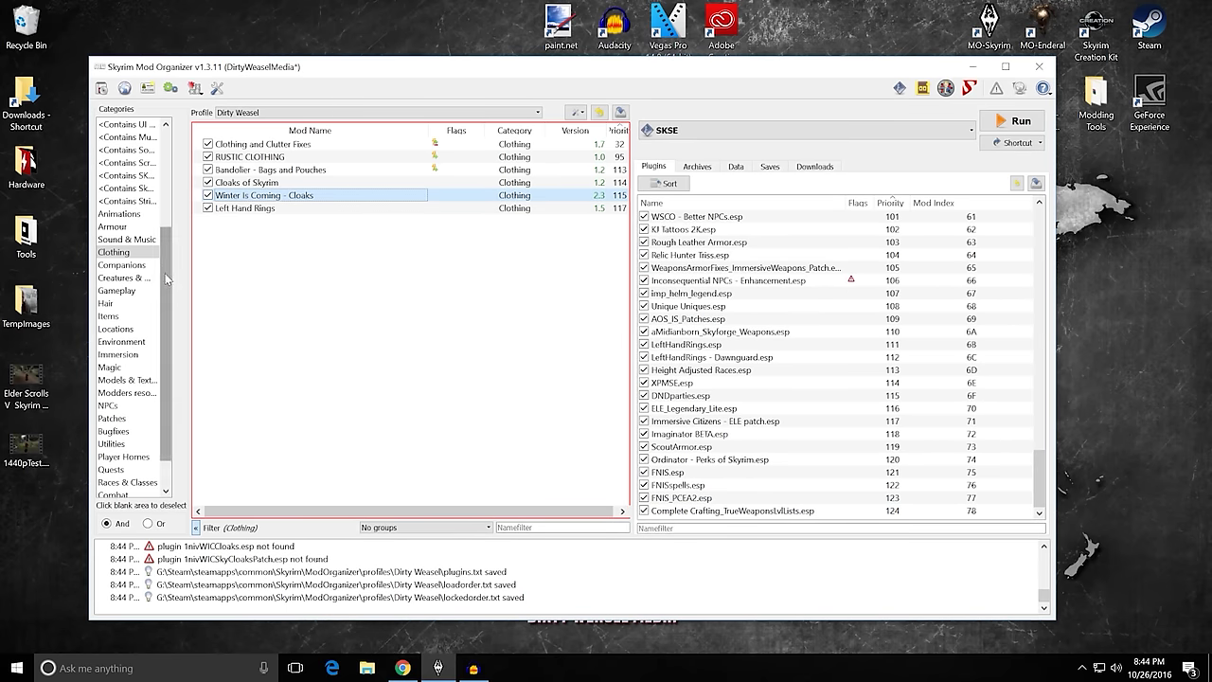
# Filter the mod list by the Items category and review the optional ESPs of JaySuS Swords.
pyautogui.moveTo(165, 272); pyautogui.dragTo(169, 287)
pyautogui.click(136, 304)
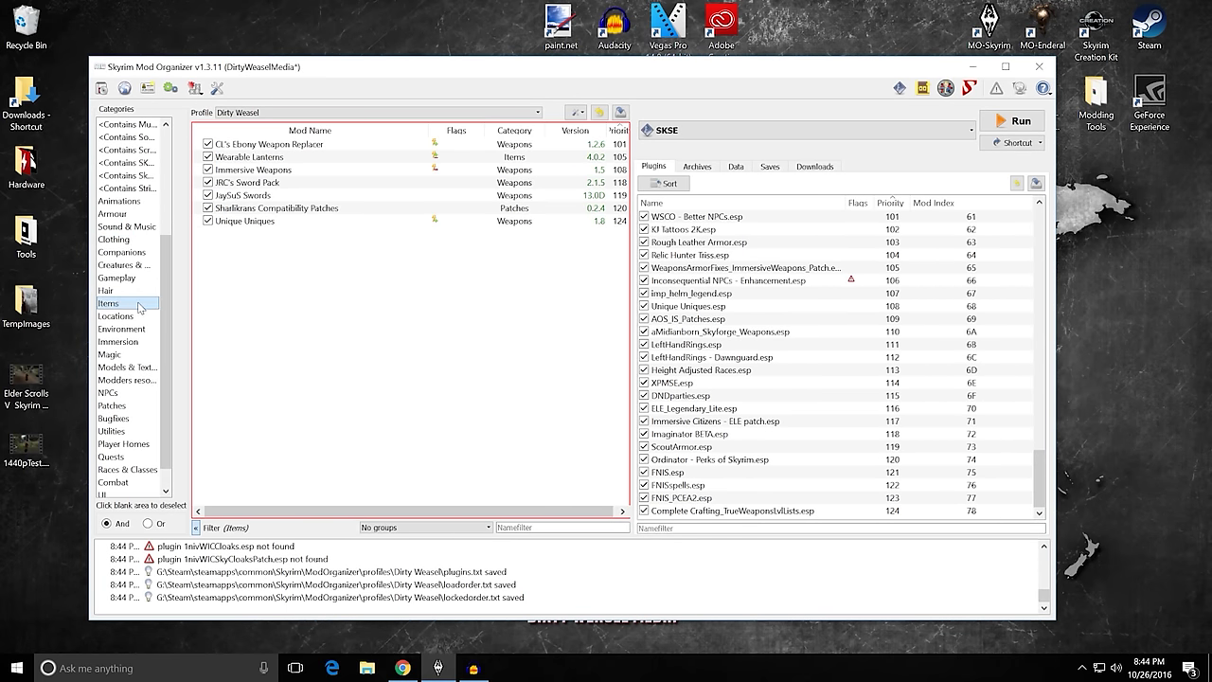
pyautogui.click(270, 196)
pyautogui.doubleClick(270, 196)
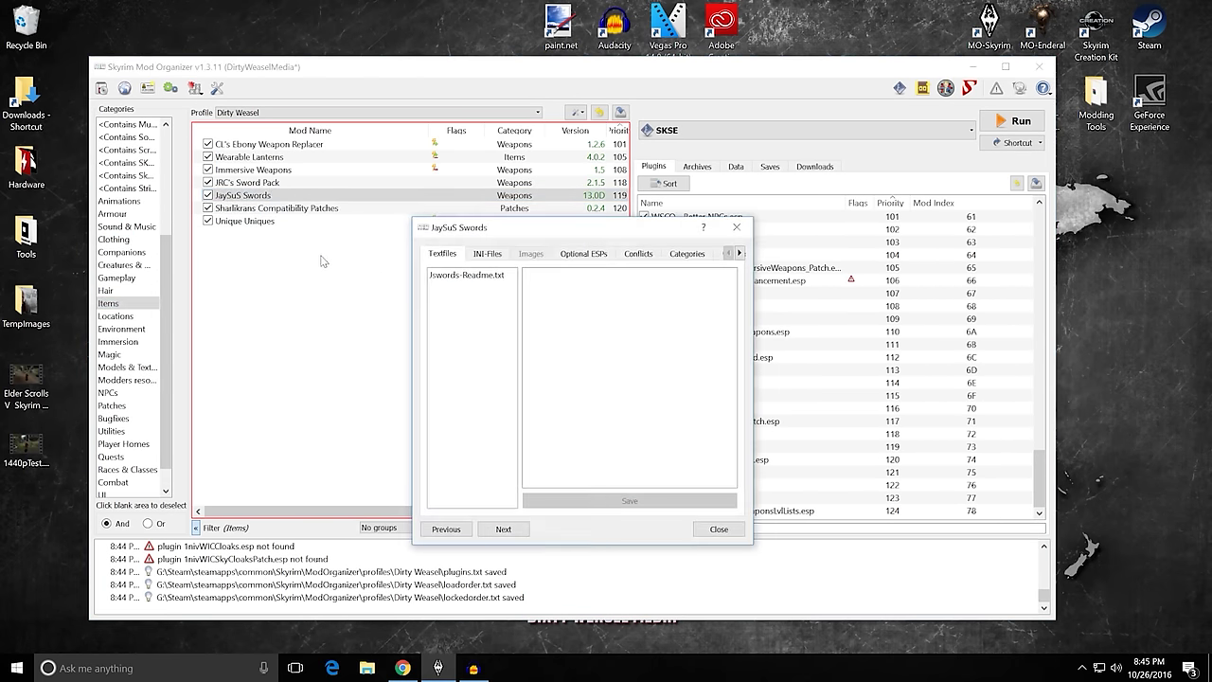
pyautogui.click(581, 256)
pyautogui.click(545, 276)
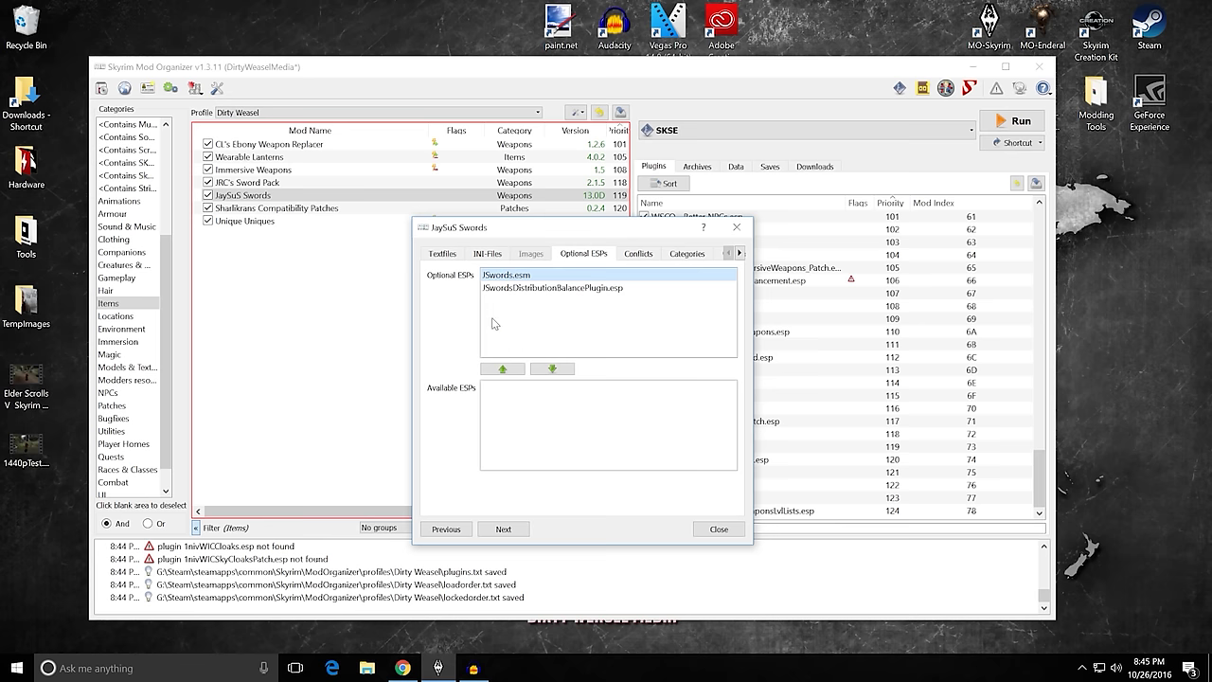
pyautogui.click(715, 530)
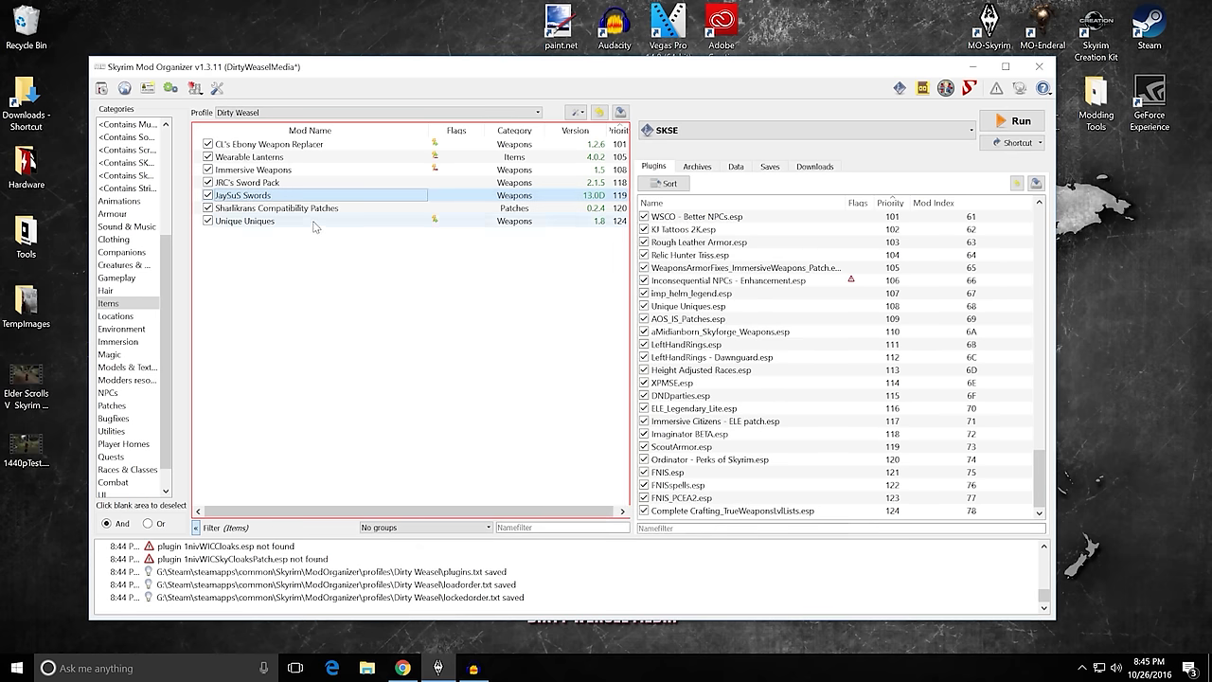
# Move JSwords.esm and JSwordsDistributionBalancePlugin.esp to the optional ESPs of Sharlikrans Compatibility Patches.
pyautogui.doubleClick(285, 209)
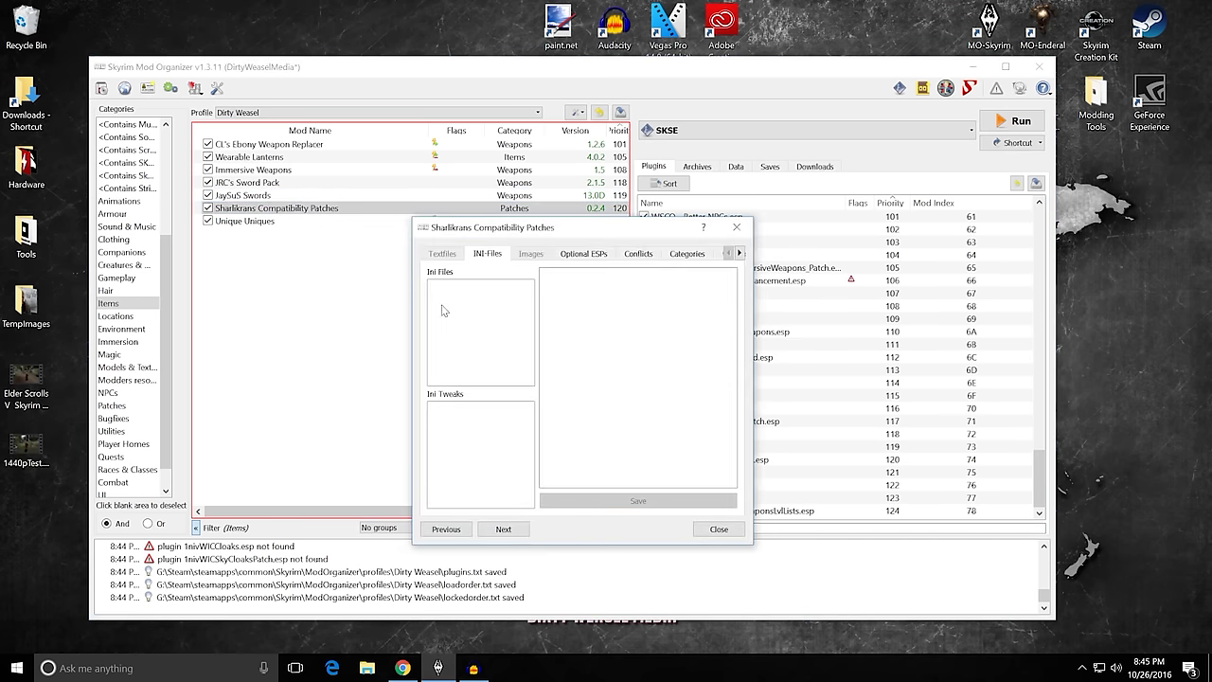
pyautogui.click(575, 258)
pyautogui.click(528, 387)
pyautogui.click(504, 368)
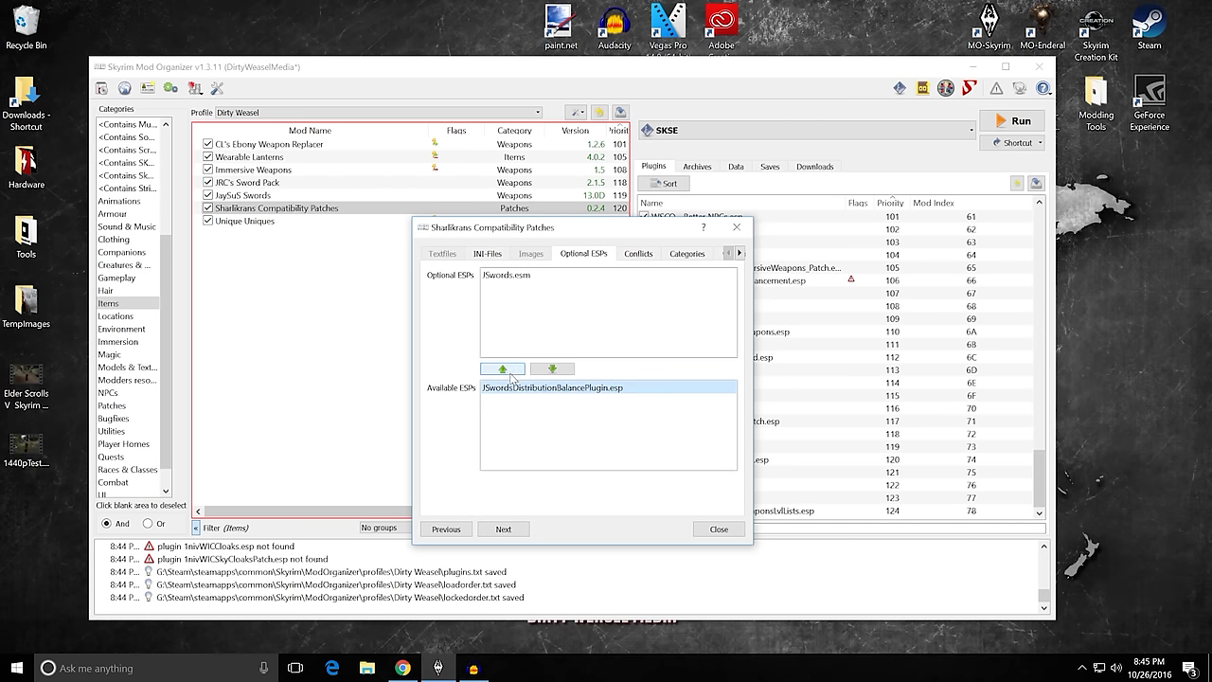
pyautogui.click(506, 367)
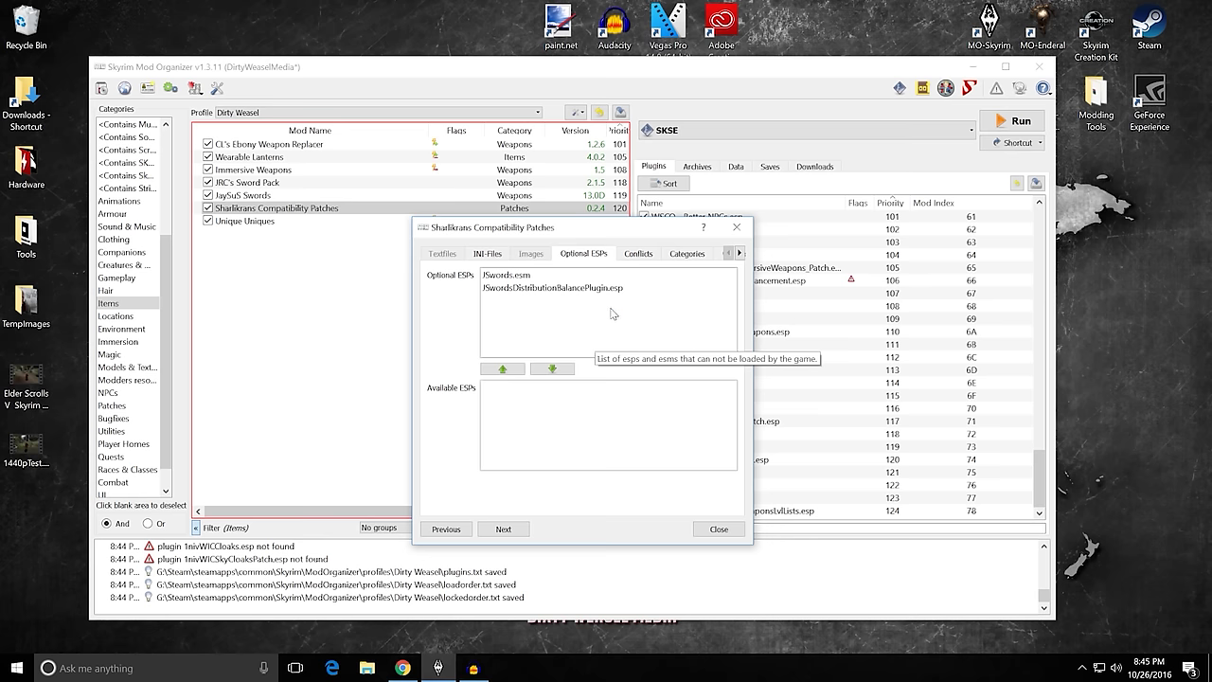
pyautogui.click(532, 275)
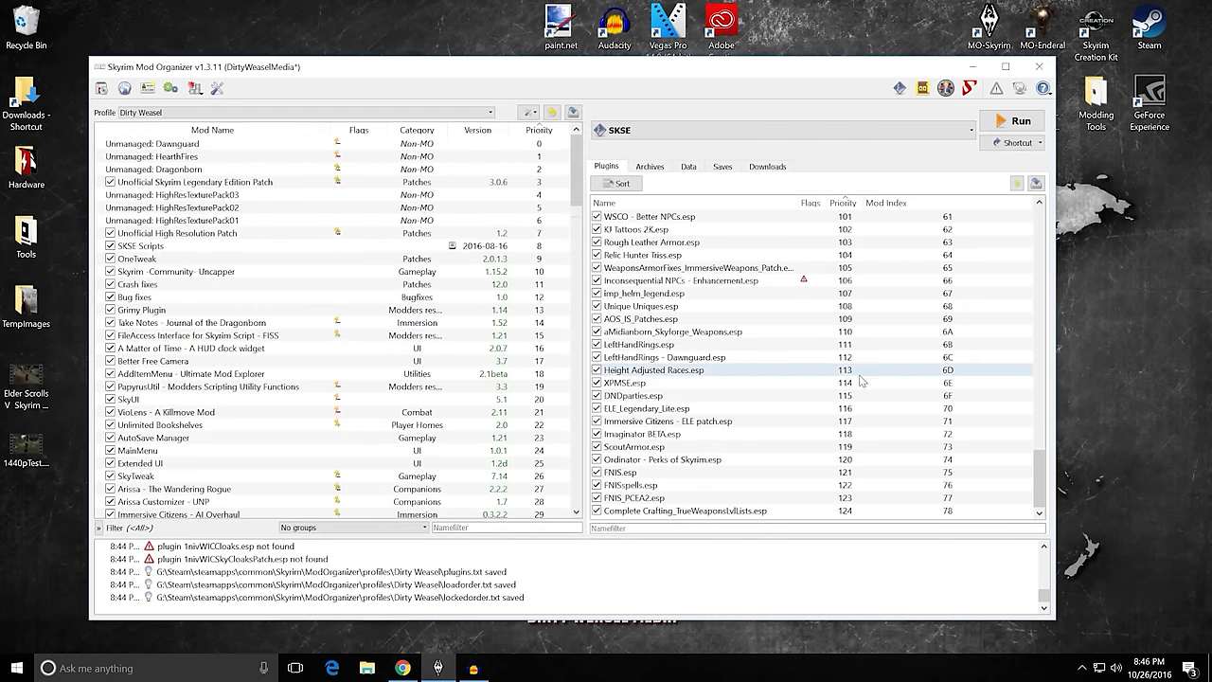
# Examine the lower part of the plugin load order for flagged plugins, especially around Inconsequential NPCs - Enhancement.esp.
pyautogui.scroll(1, 860, 375)
pyautogui.scroll(-1, 737, 403)
pyautogui.scroll(1, 735, 404)
pyautogui.scroll(-1, 731, 404)
pyautogui.scroll(5, 730, 403)
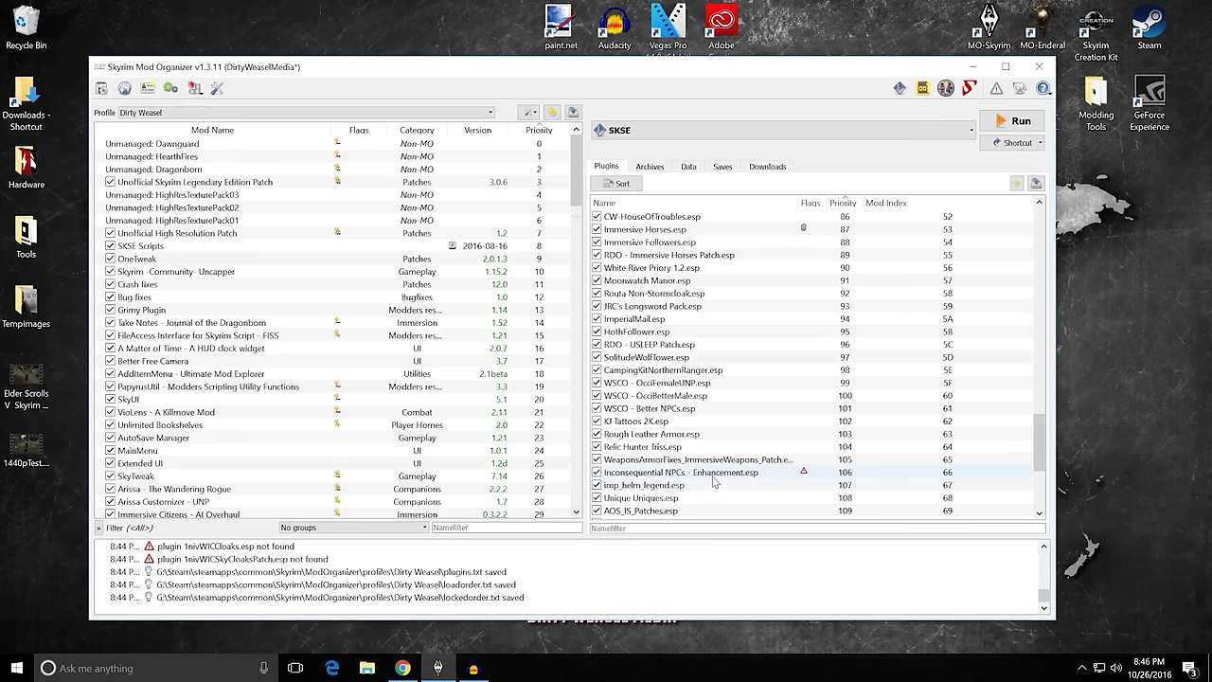
pyautogui.moveTo(711, 478)
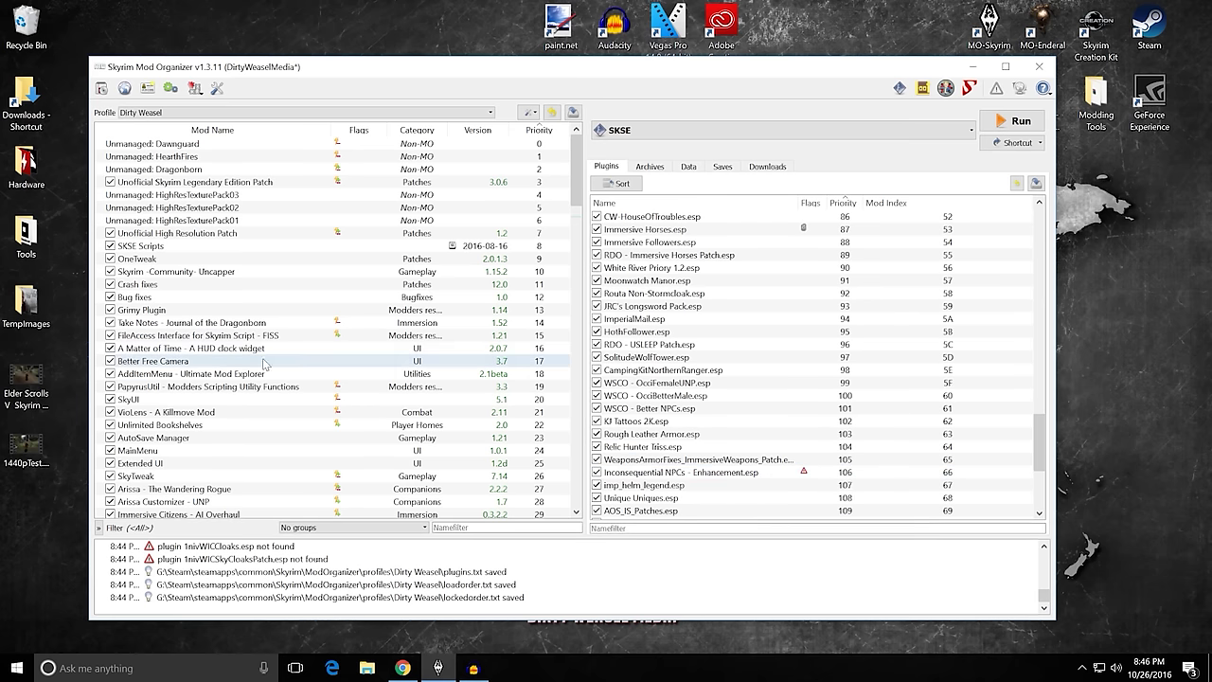
pyautogui.scroll(-5, 691, 339)
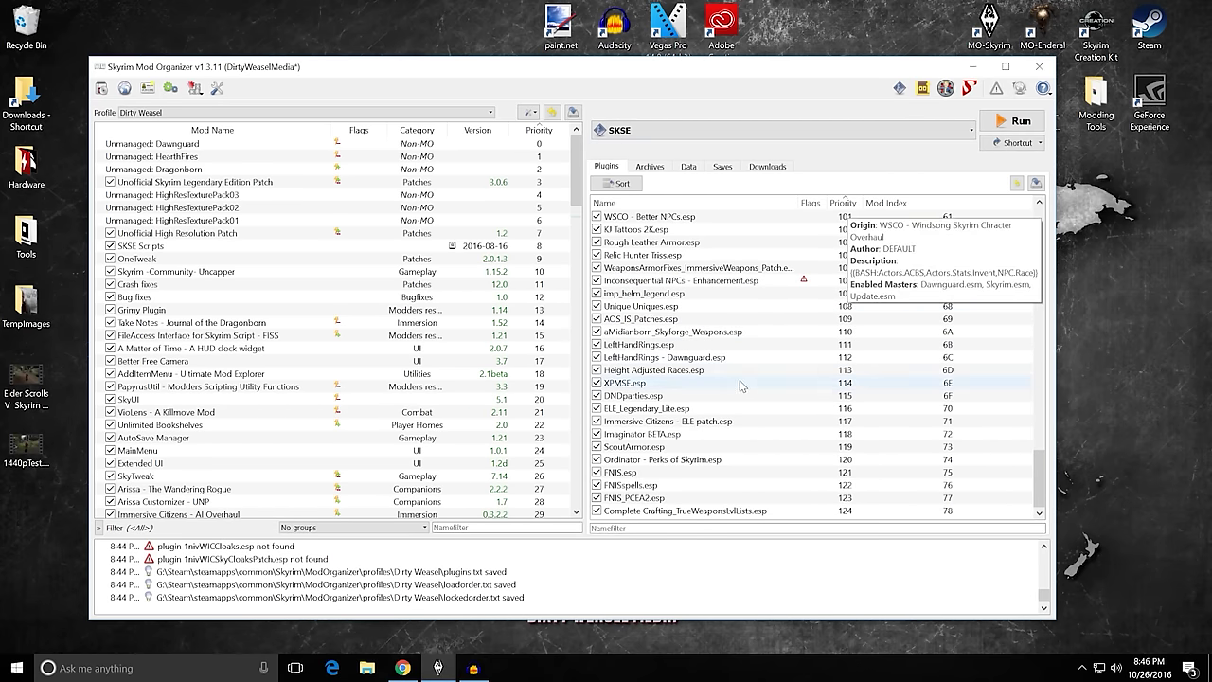
pyautogui.scroll(4, 711, 394)
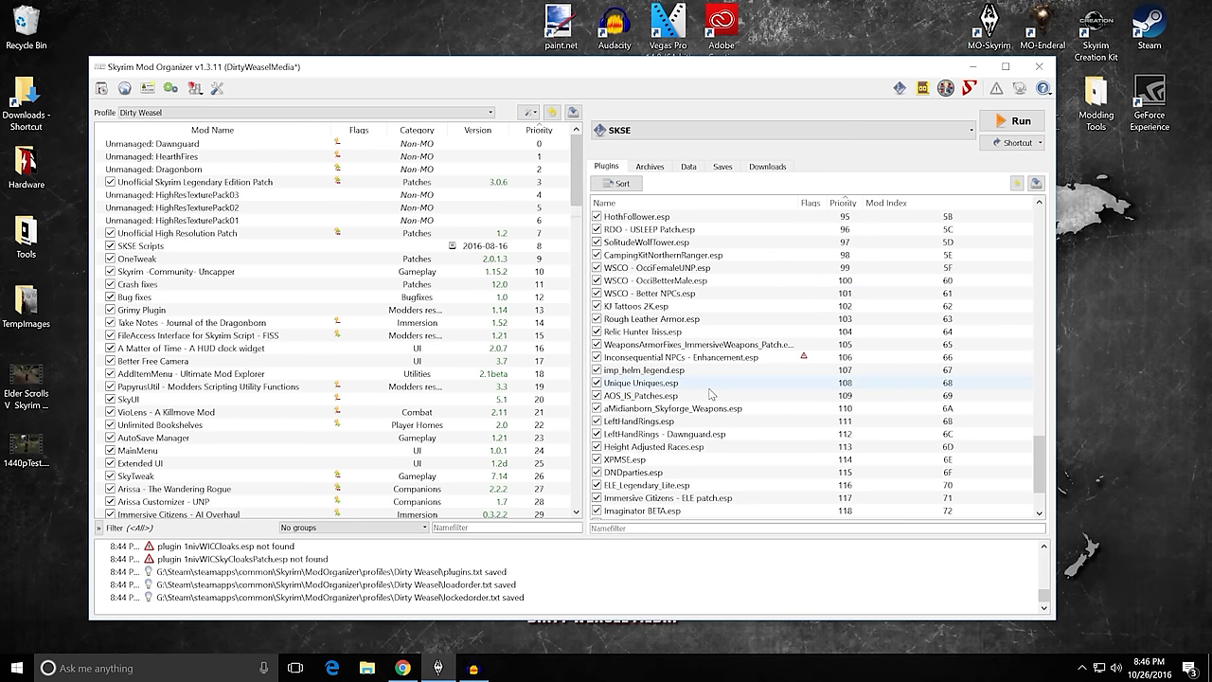
# Examine the full plugin load order and the list of mod archives managed by Mod Organizer.
pyautogui.scroll(8, 711, 394)
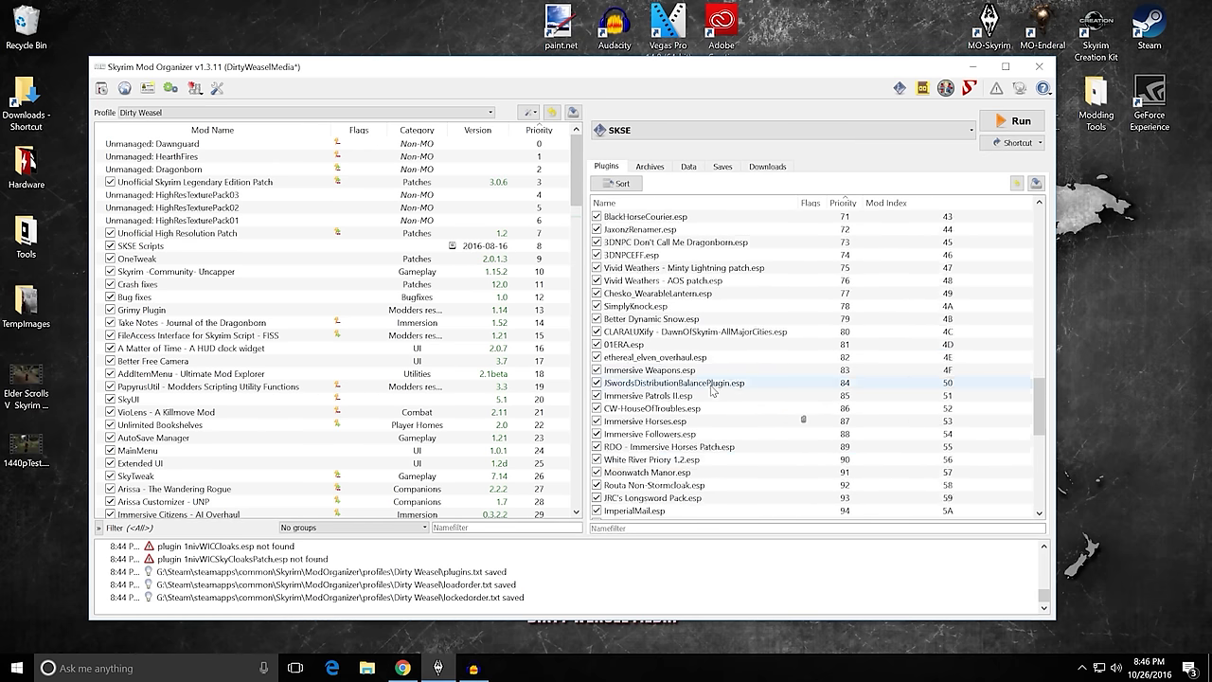
pyautogui.scroll(-6, 746, 305)
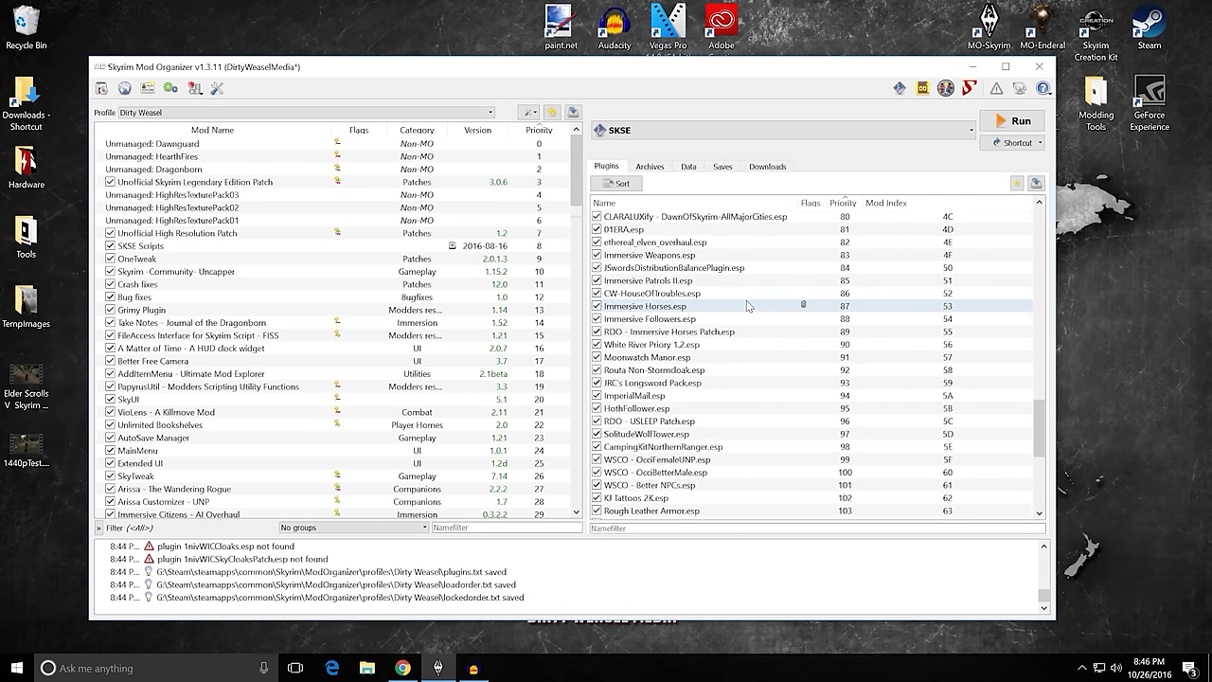
pyautogui.scroll(20, 741, 333)
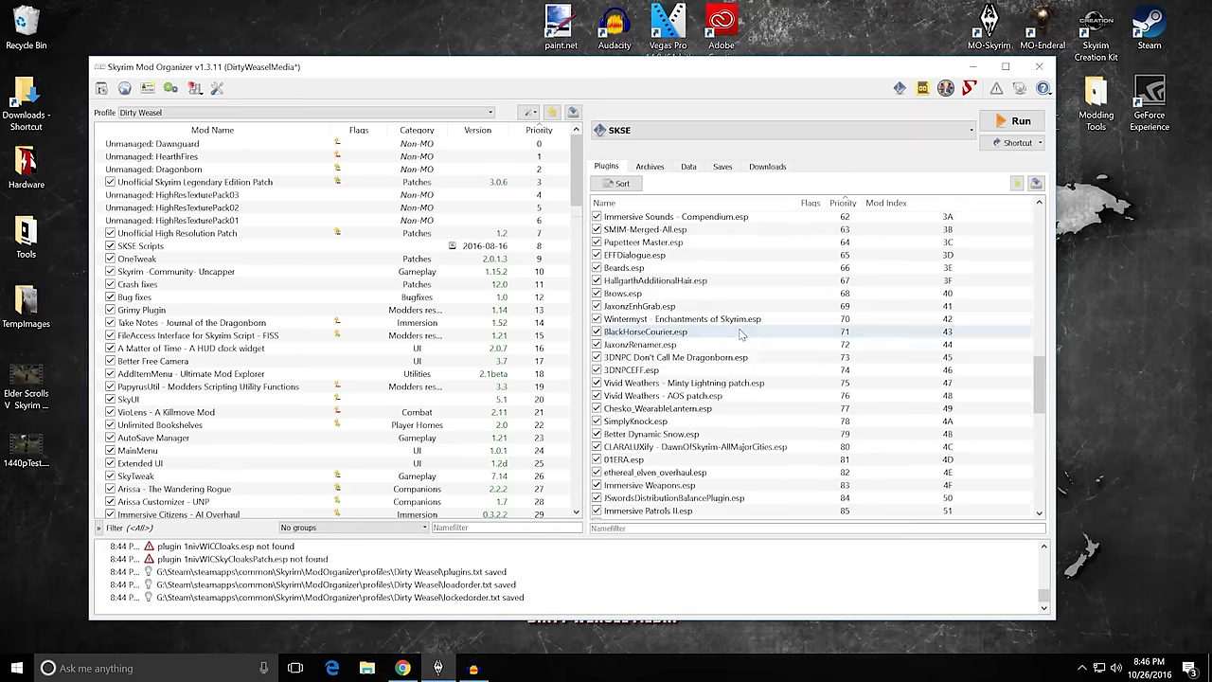
pyautogui.scroll(8, 742, 334)
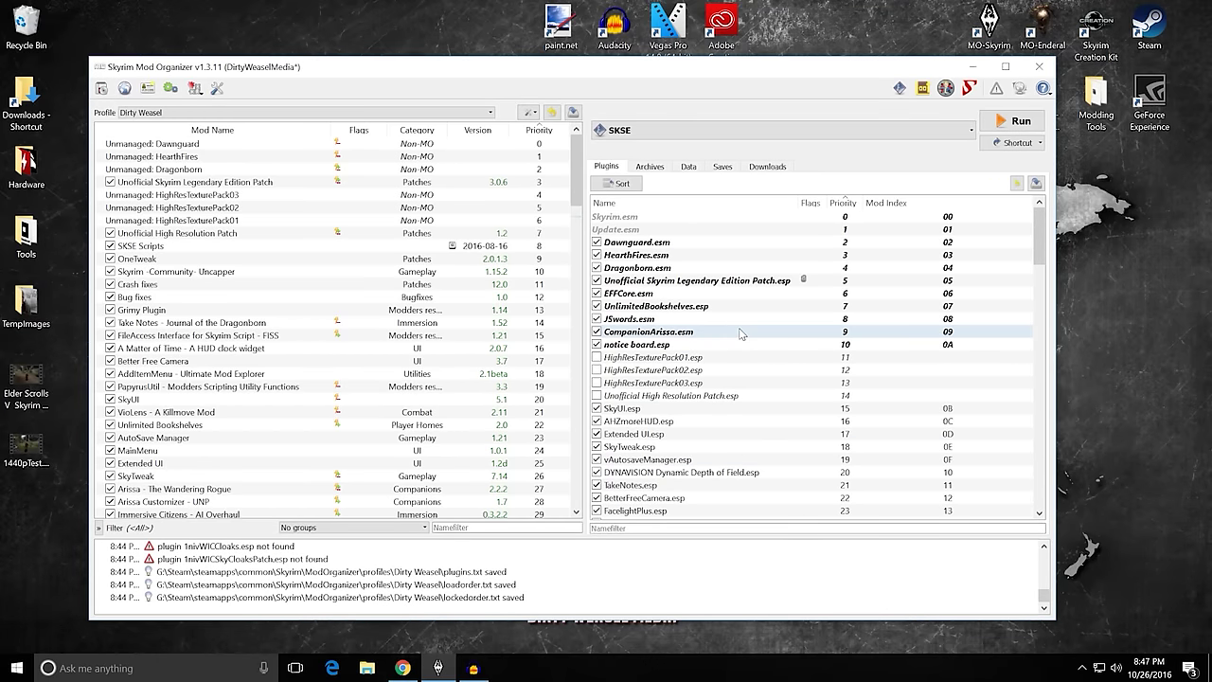
pyautogui.scroll(-8, 758, 333)
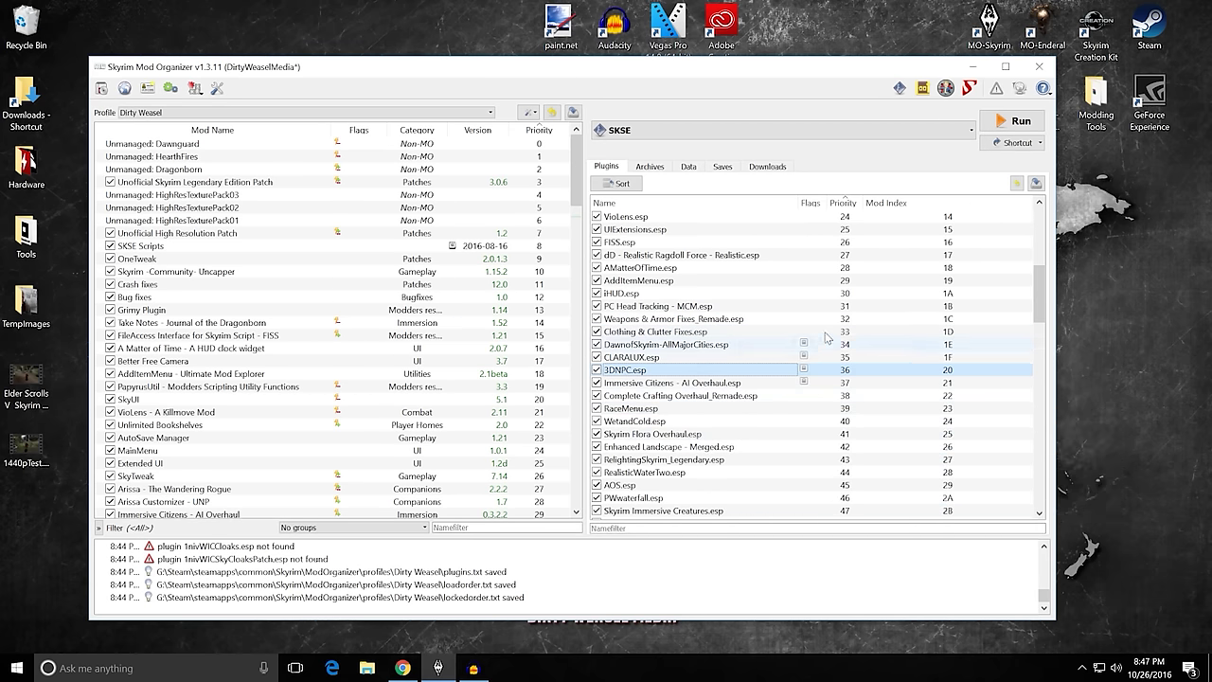
pyautogui.scroll(-1, 805, 284)
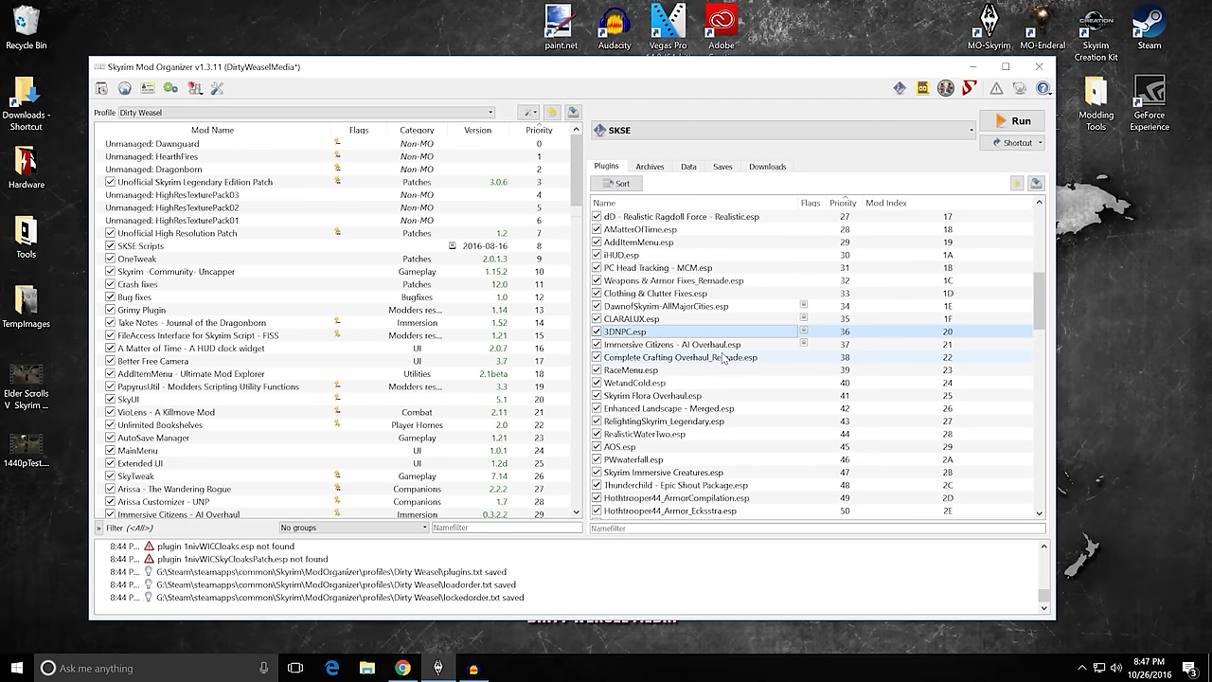
pyautogui.click(650, 166)
pyautogui.scroll(-2, 663, 313)
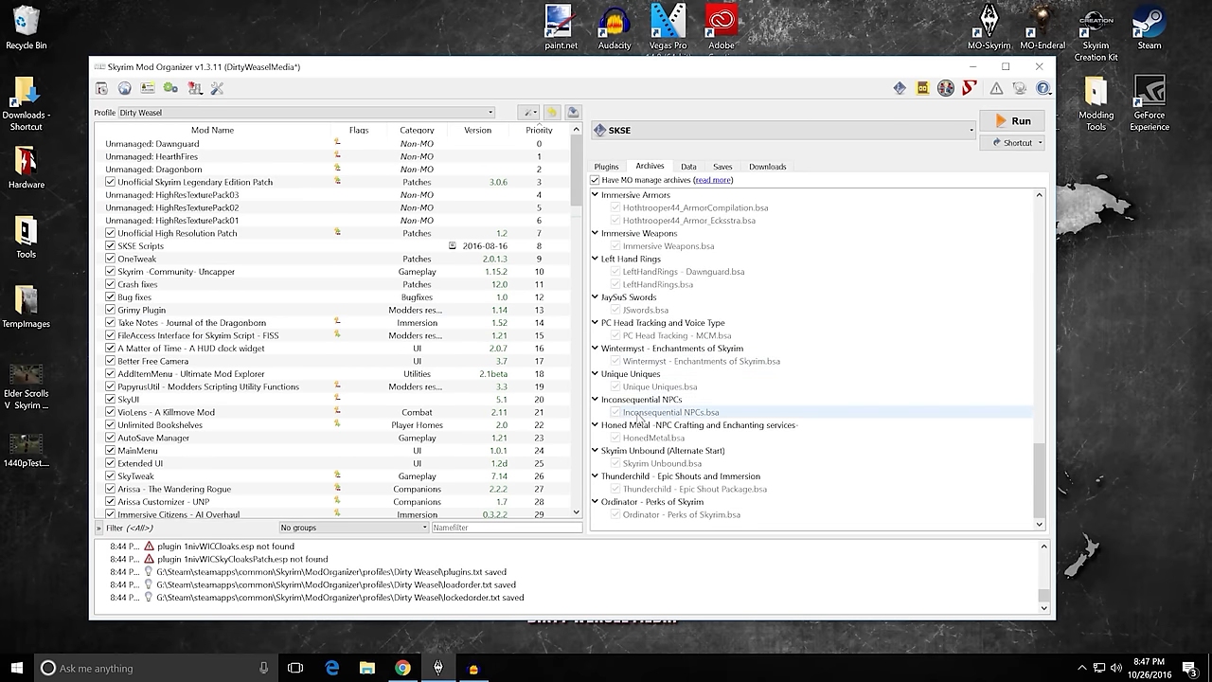
pyautogui.scroll(10, 715, 423)
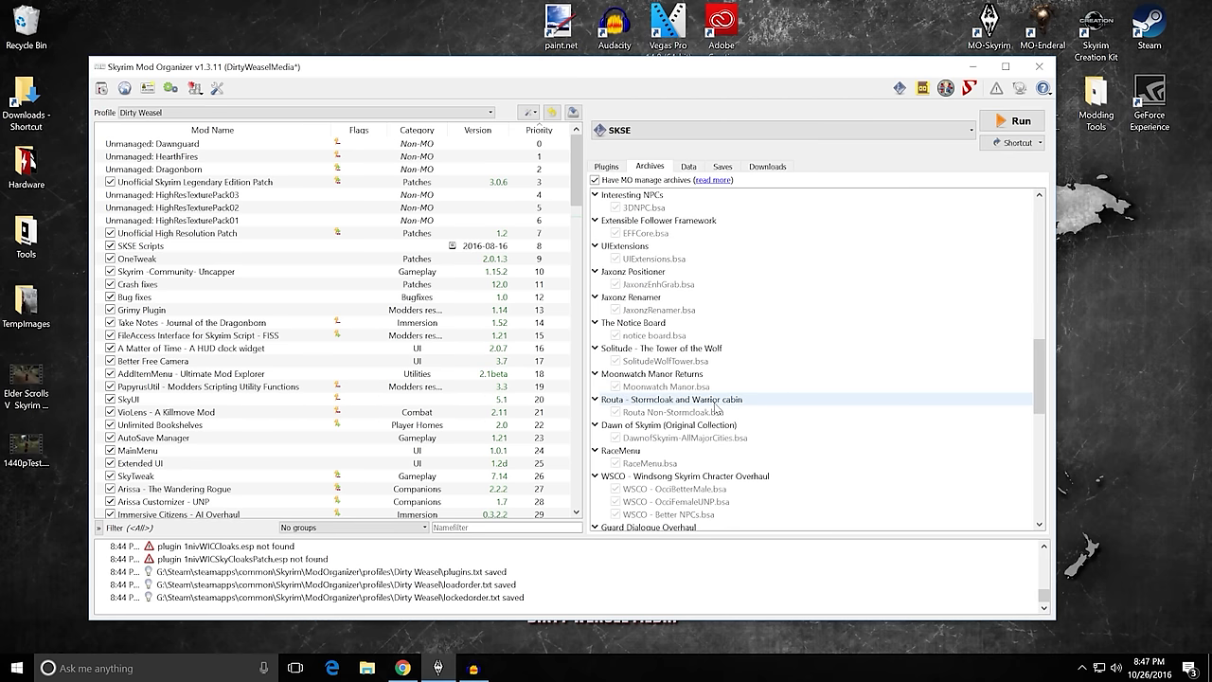
pyautogui.scroll(15, 715, 404)
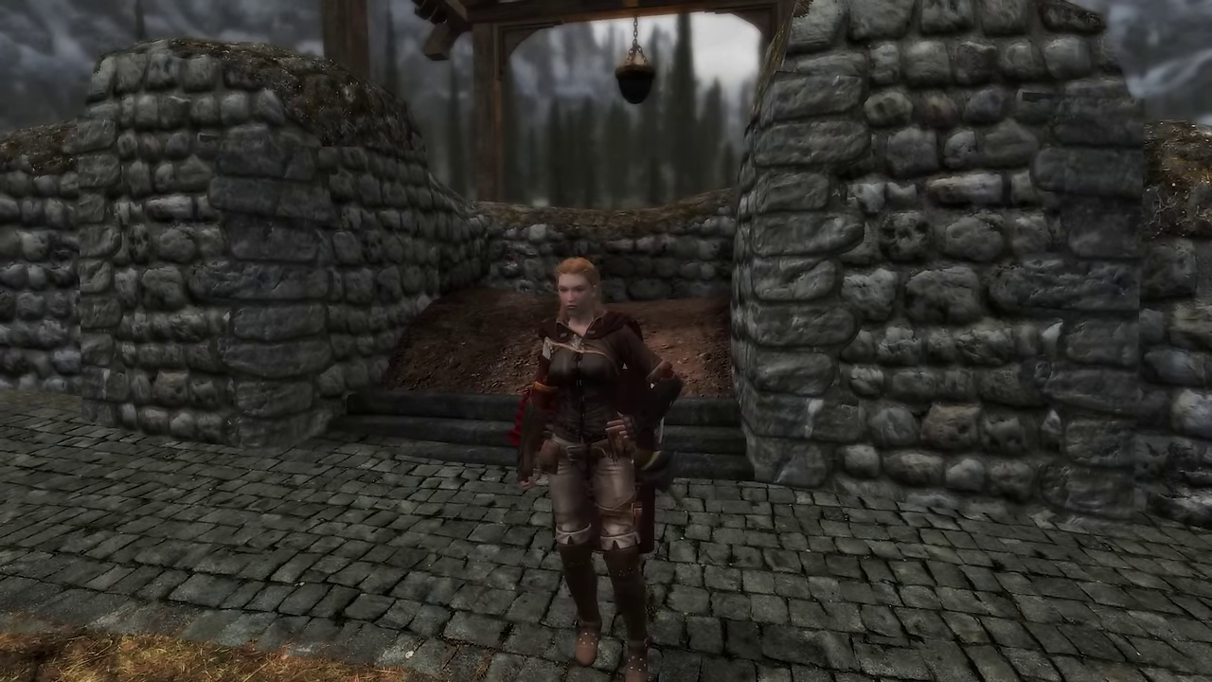
# In Skyrim, open the mod configuration of Complete Crafting and review all its Crafting Menu settings.
pyautogui.press('Escape')
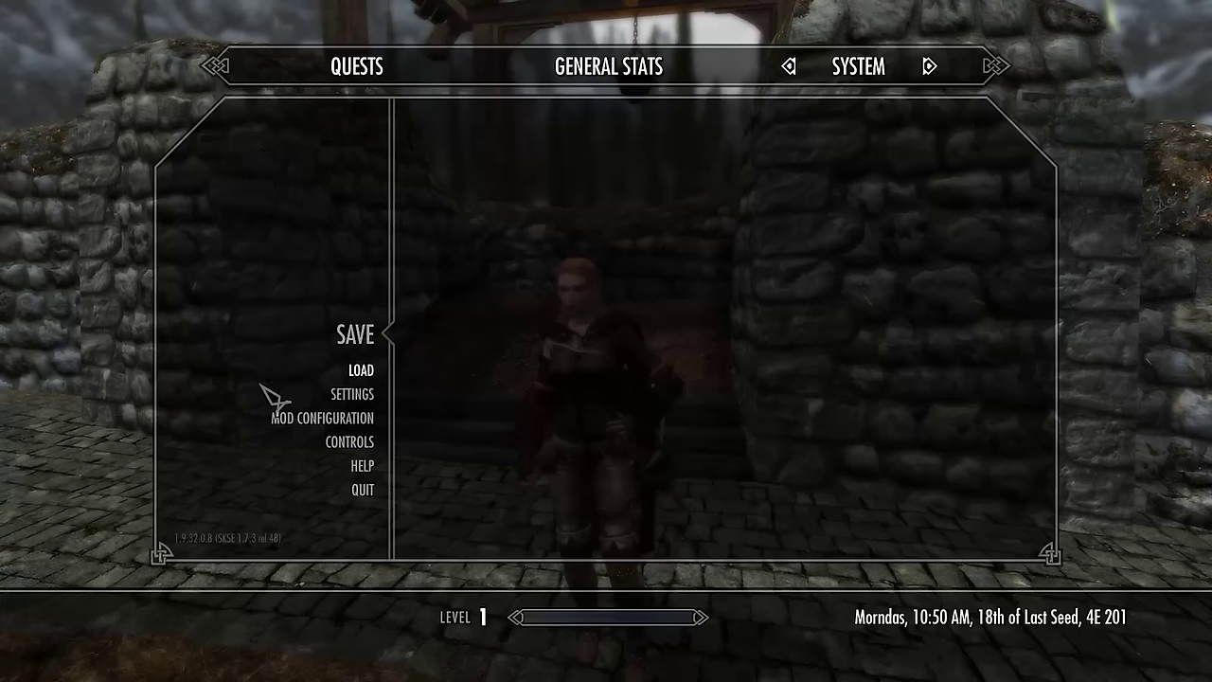
pyautogui.click(301, 420)
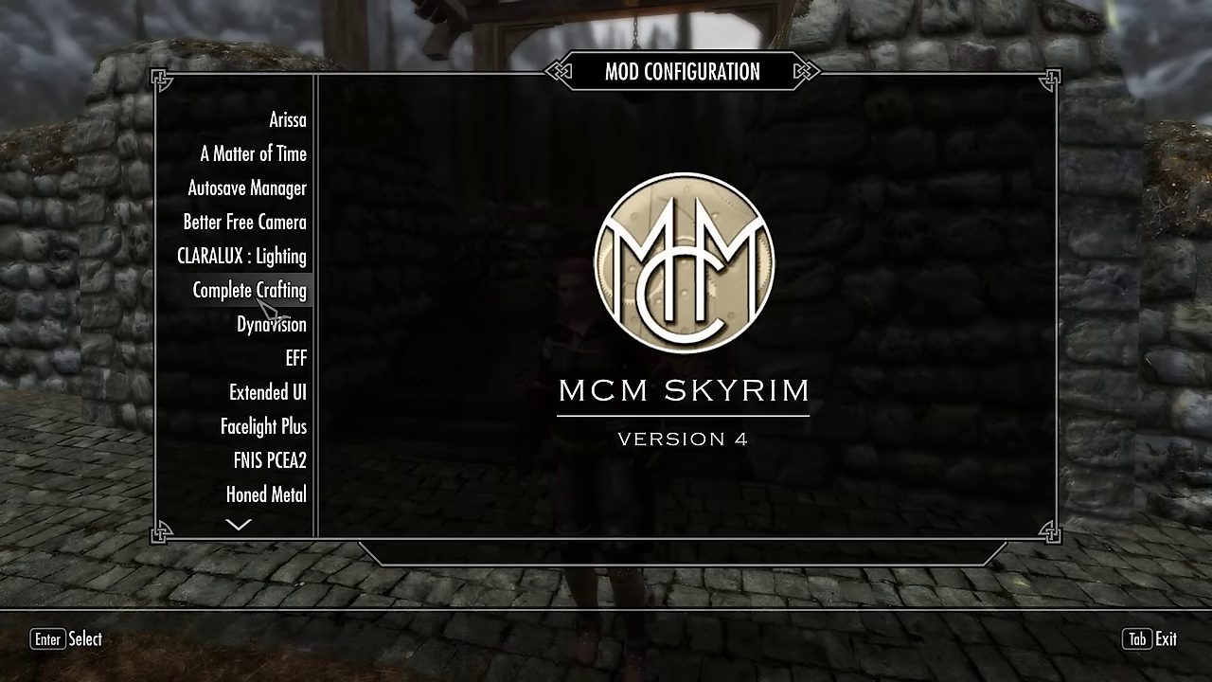
pyautogui.click(262, 300)
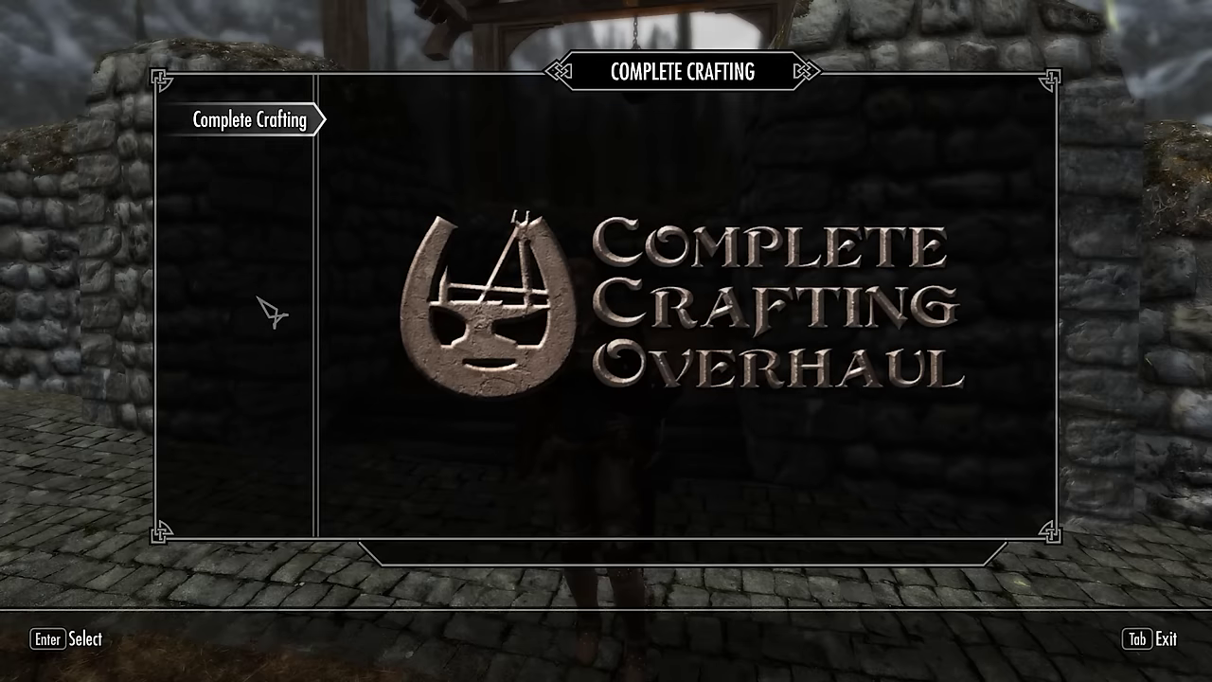
pyautogui.click(270, 150)
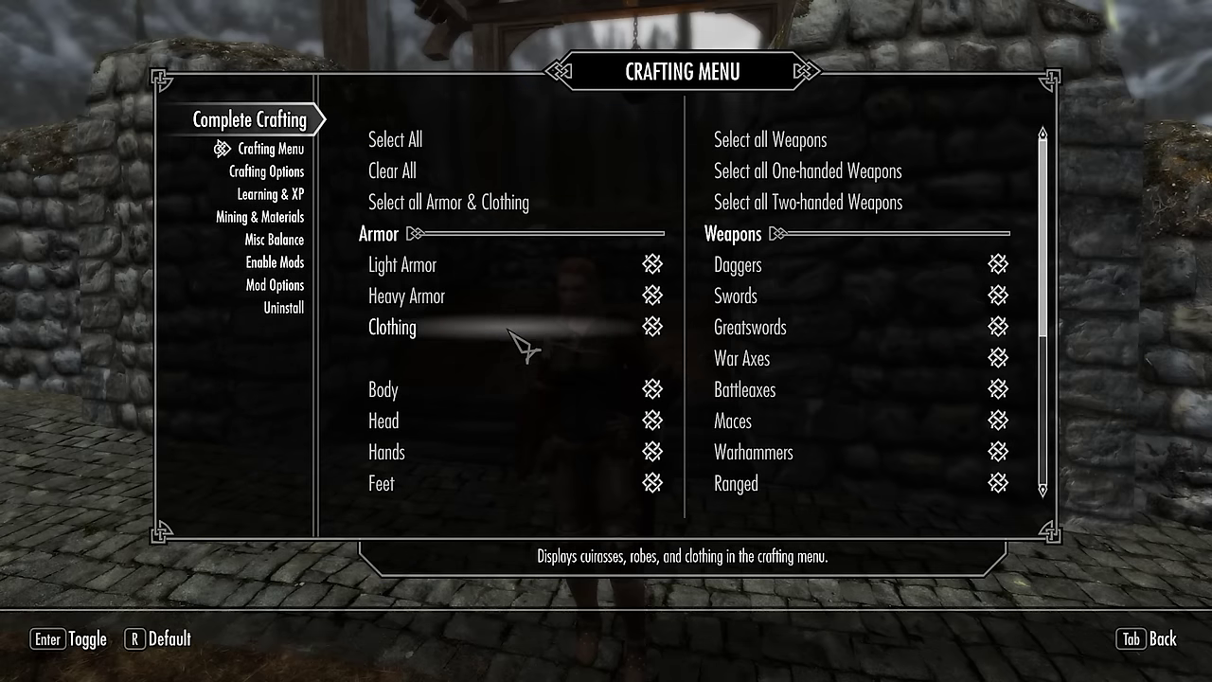
pyautogui.scroll(-5, 529, 345)
pyautogui.scroll(-4, 528, 345)
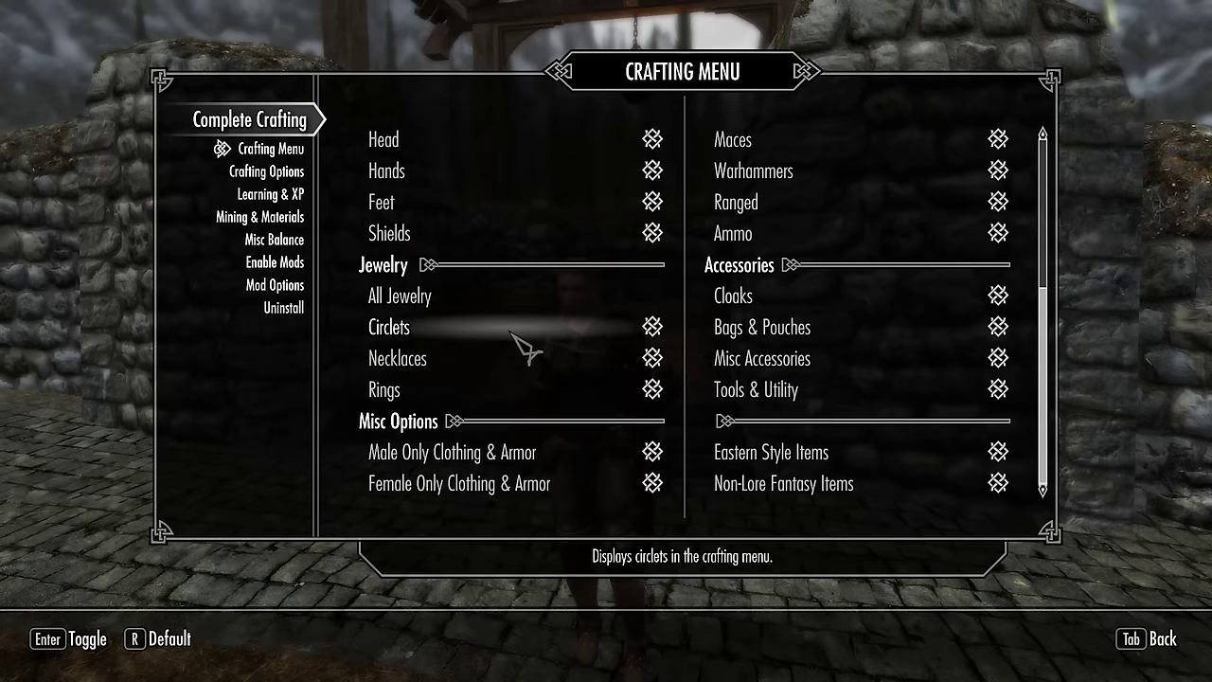
# Review the Crafting Options, Learning & XP, Mining & Materials, Misc Balance and Mod Options settings of Complete Crafting.
pyautogui.click(258, 172)
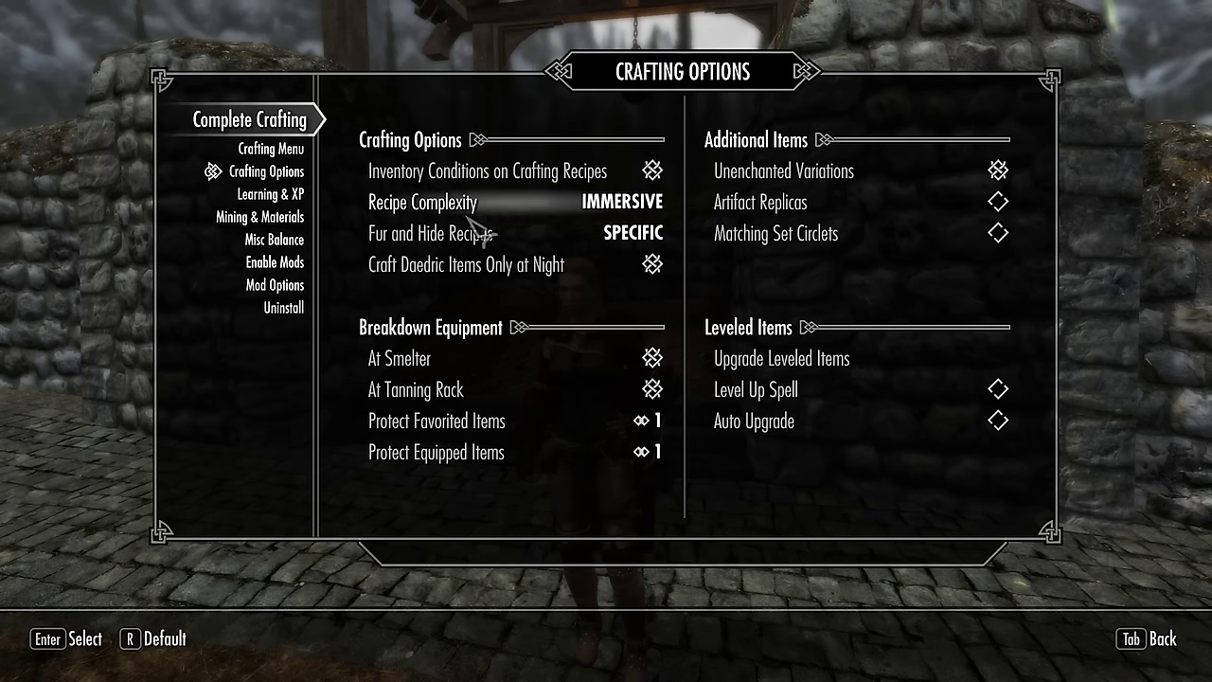
pyautogui.click(253, 199)
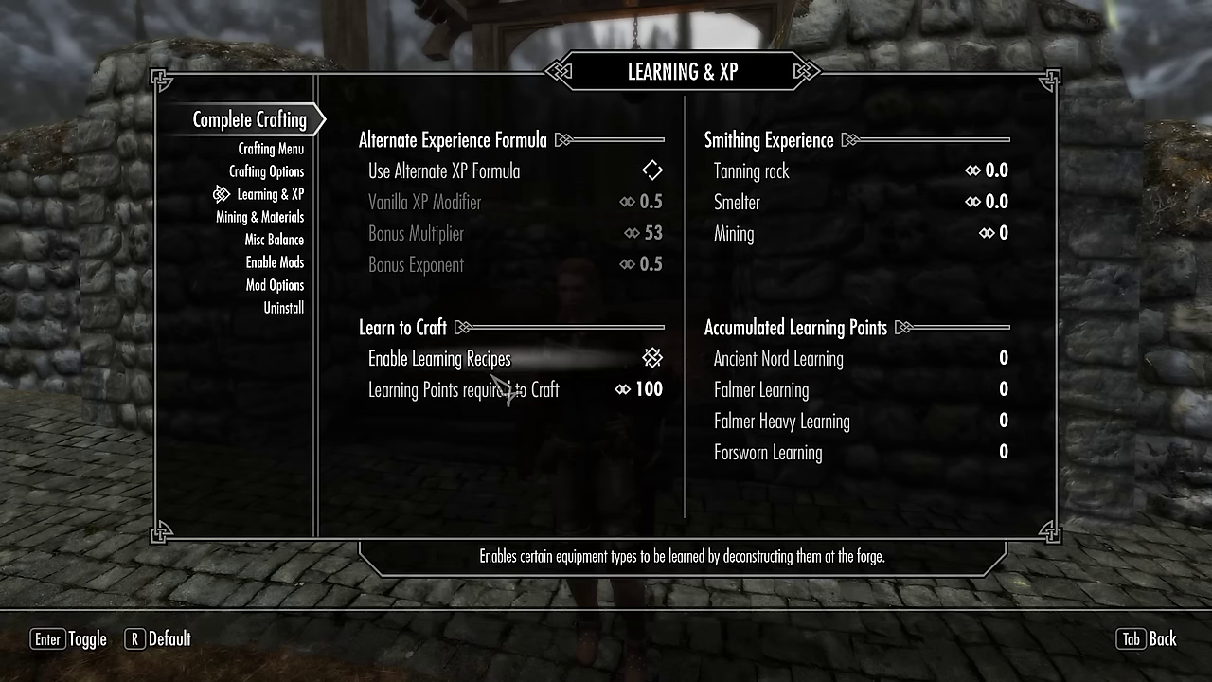
pyautogui.click(273, 218)
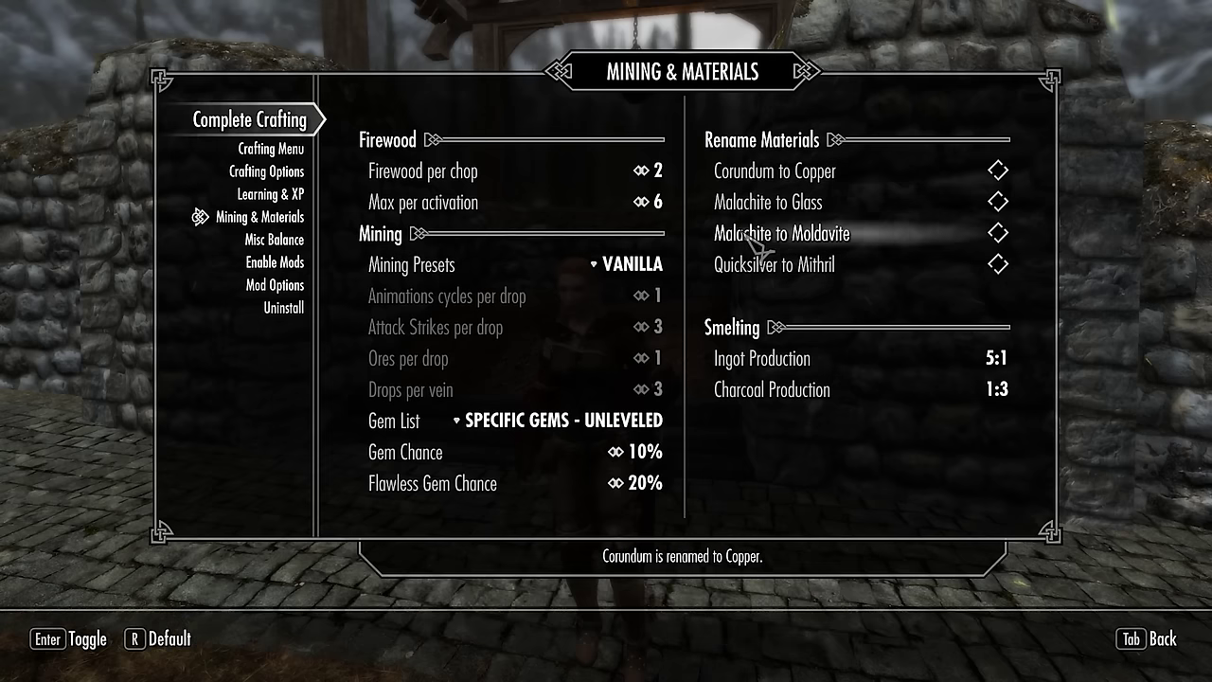
pyautogui.click(244, 240)
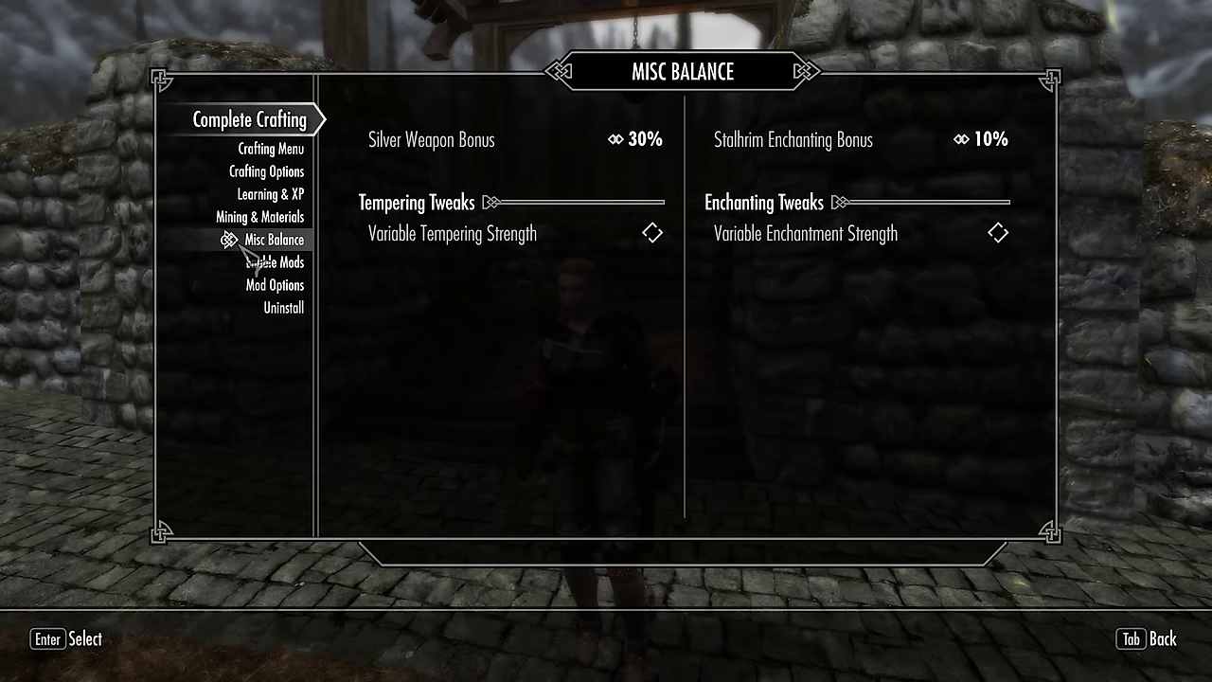
pyautogui.click(277, 284)
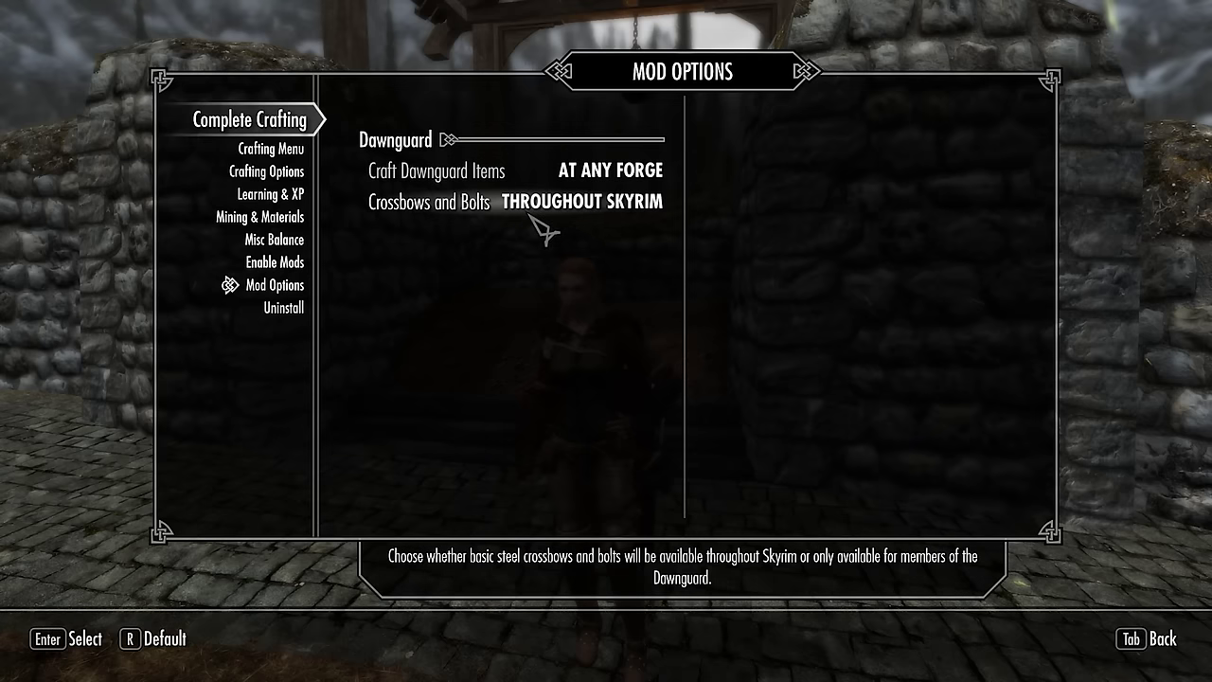
# Enable the crafting recipes of JewelCraft and of Bandoliers, Bags and Pouches in Complete Crafting, confirming the mod activation.
pyautogui.click(273, 265)
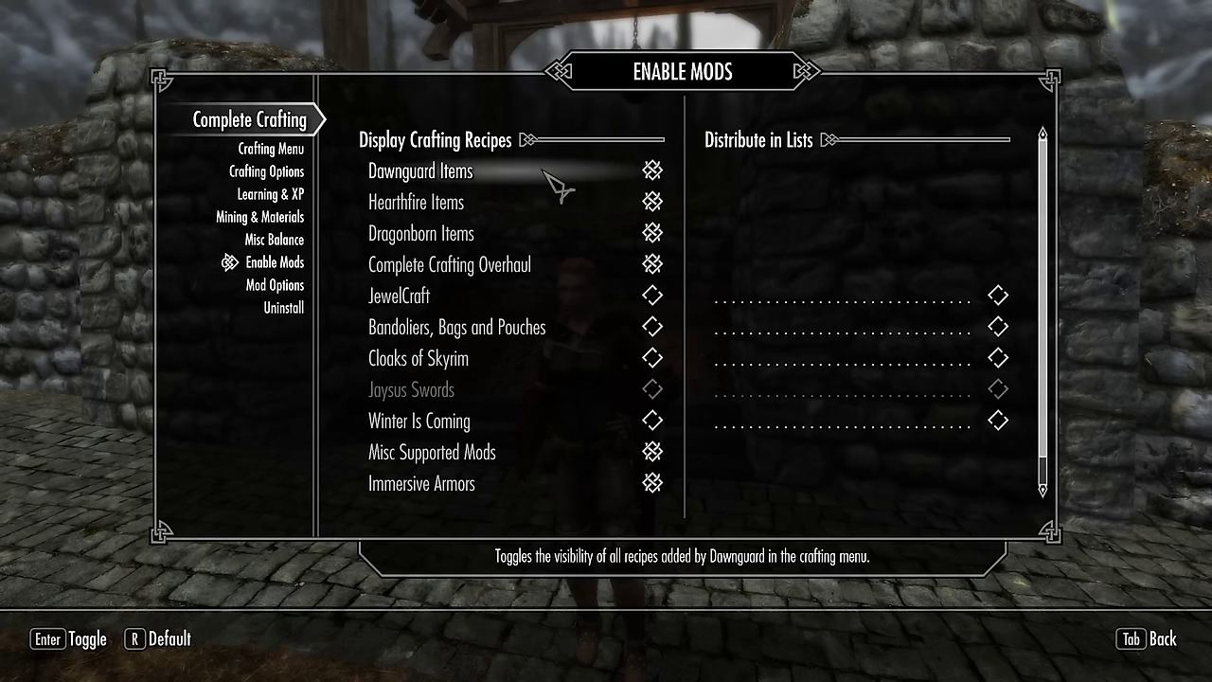
pyautogui.scroll(-1, 557, 199)
pyautogui.scroll(1, 559, 200)
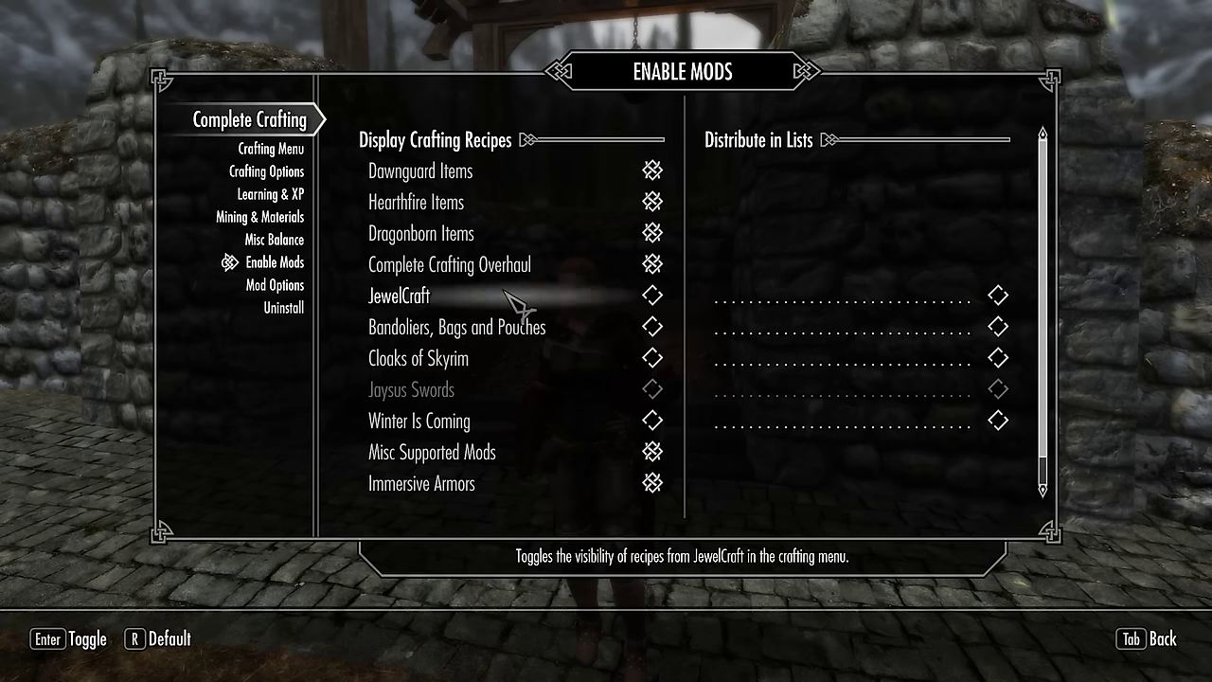
pyautogui.click(517, 339)
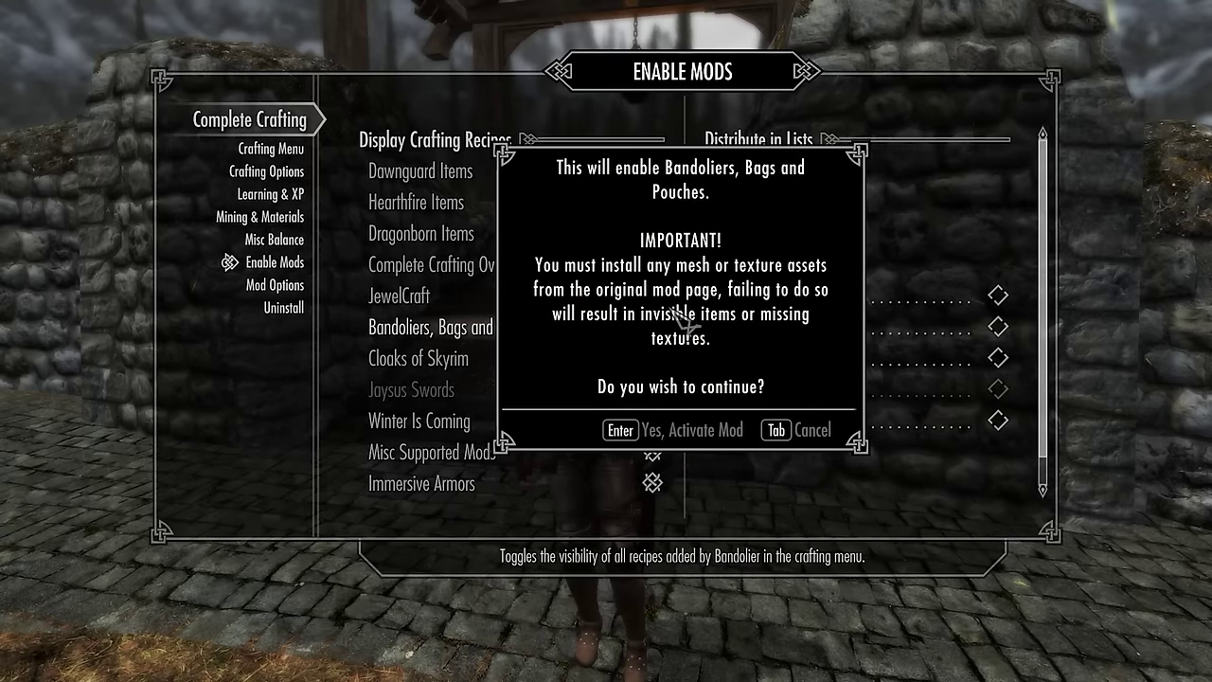
pyautogui.click(653, 434)
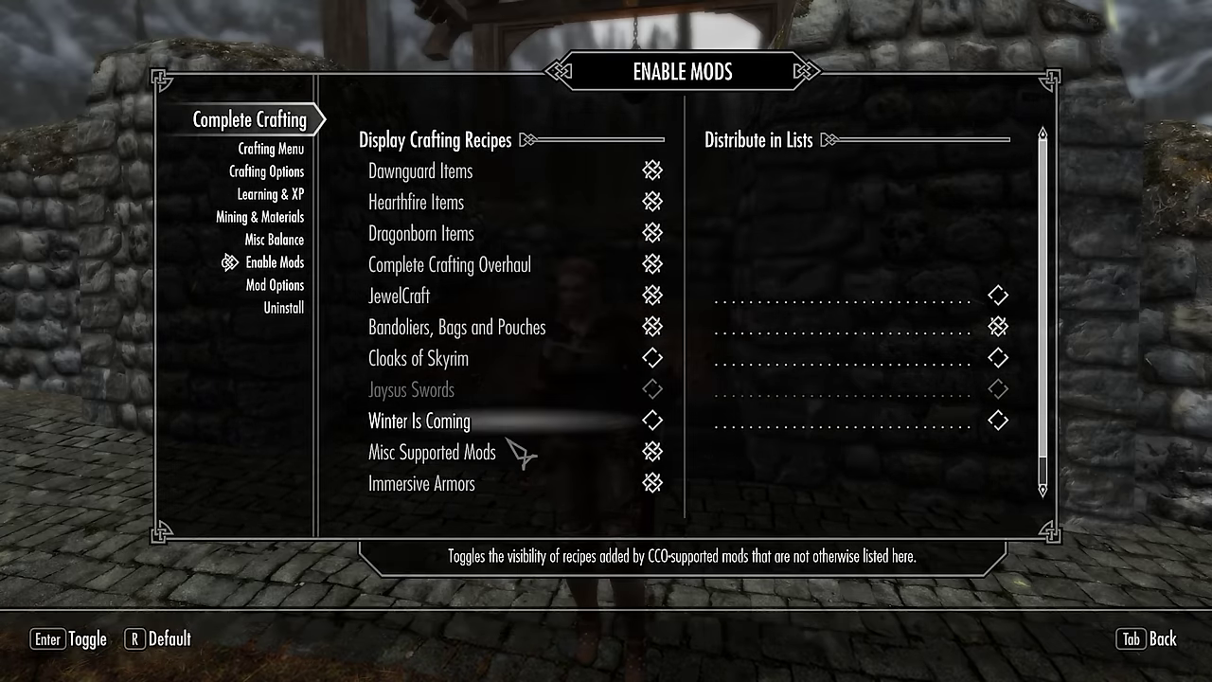
# Activate Cloaks of Skyrim and Winter Is Coming in Complete Crafting's enabled mods, and return to the game.
pyautogui.click(504, 367)
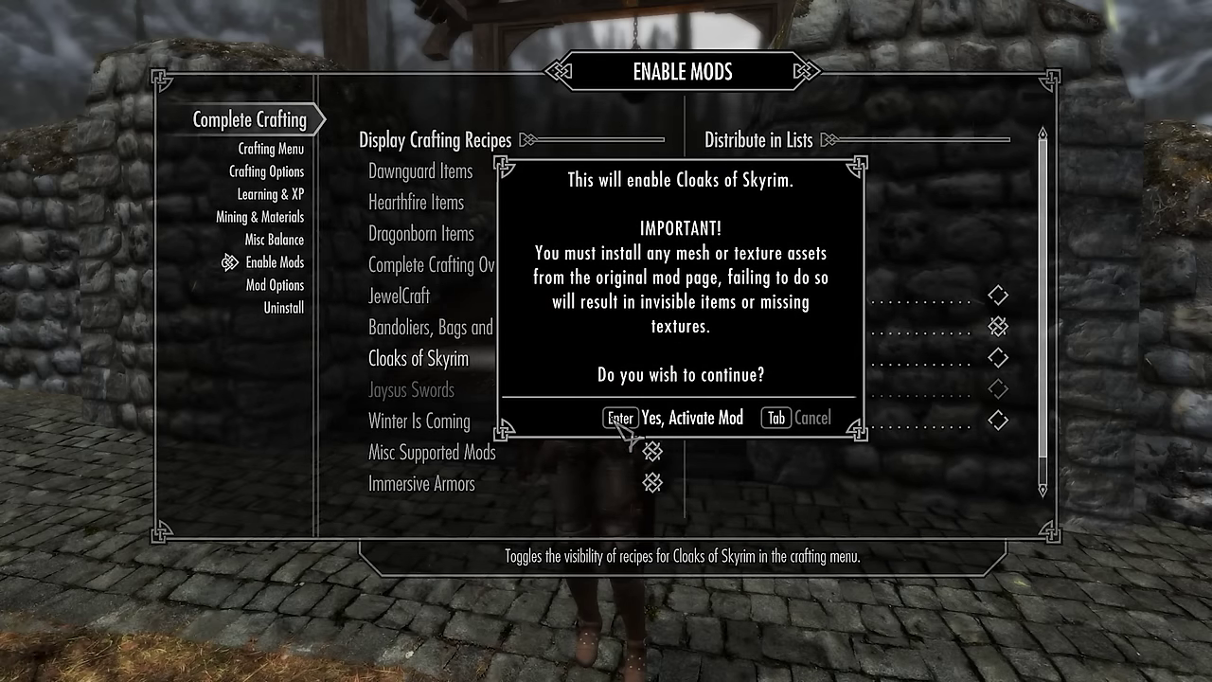
pyautogui.click(622, 421)
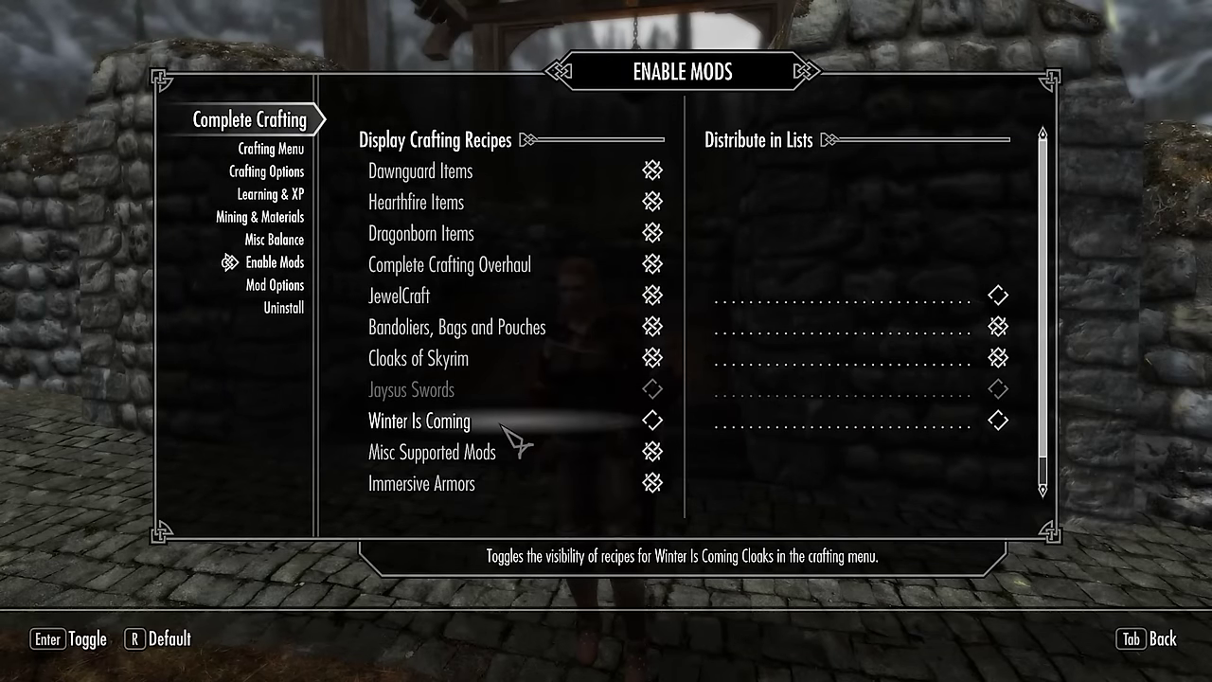
pyautogui.click(503, 426)
pyautogui.click(625, 421)
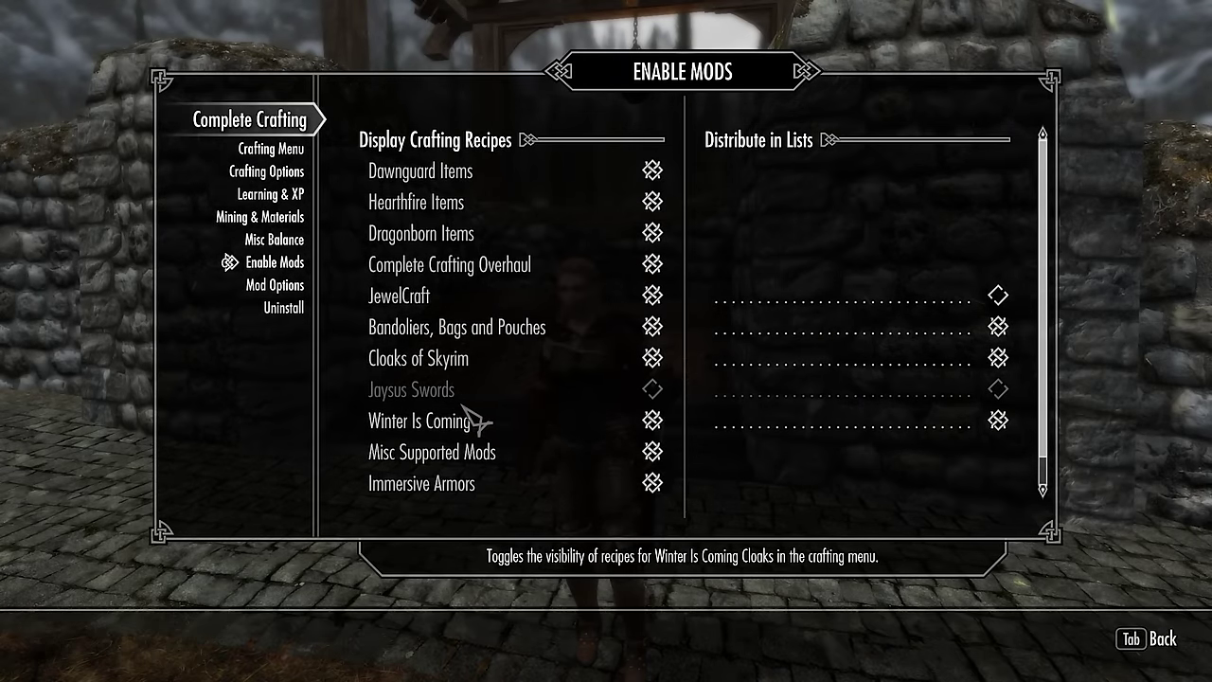
pyautogui.scroll(-1, 544, 399)
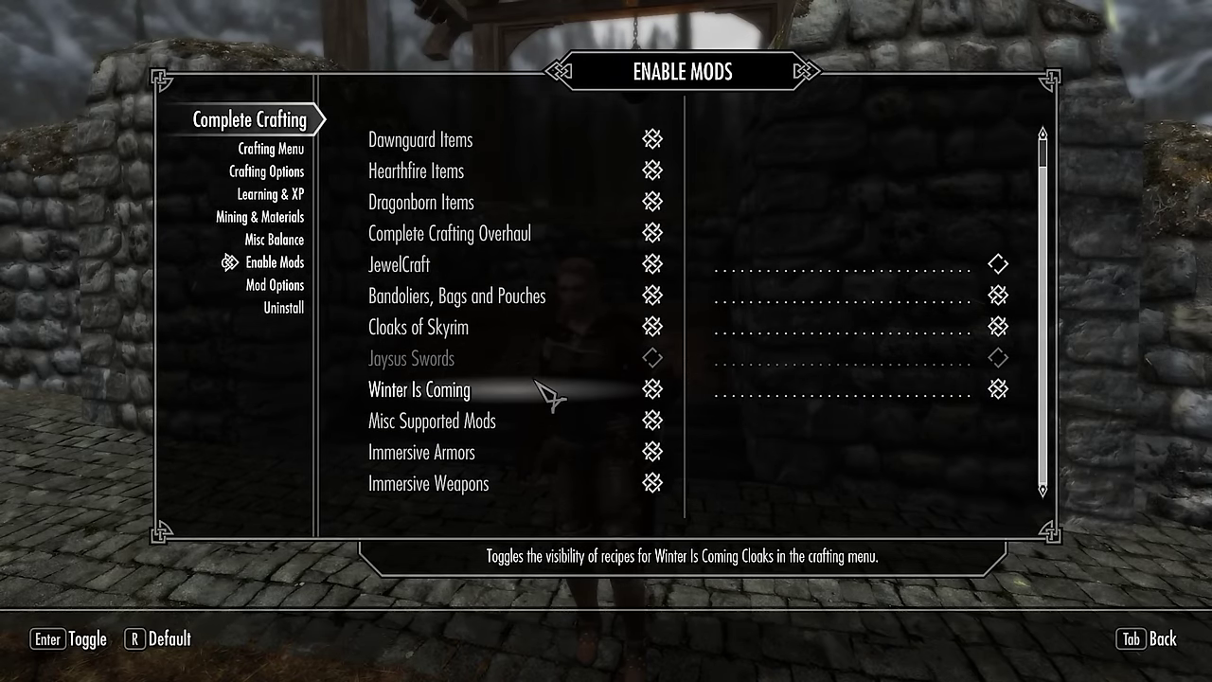
pyautogui.scroll(1, 543, 398)
pyautogui.scroll(-1, 541, 400)
pyautogui.scroll(1, 540, 399)
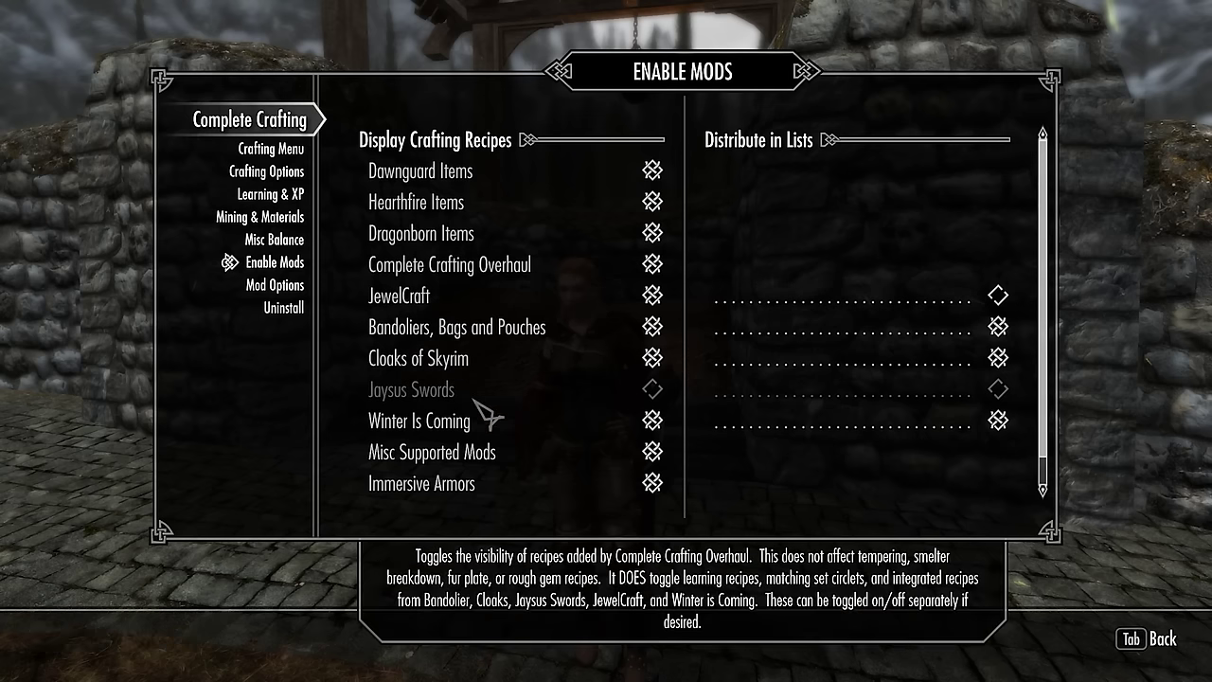
pyautogui.press('Tab')
pyautogui.press('Tab')
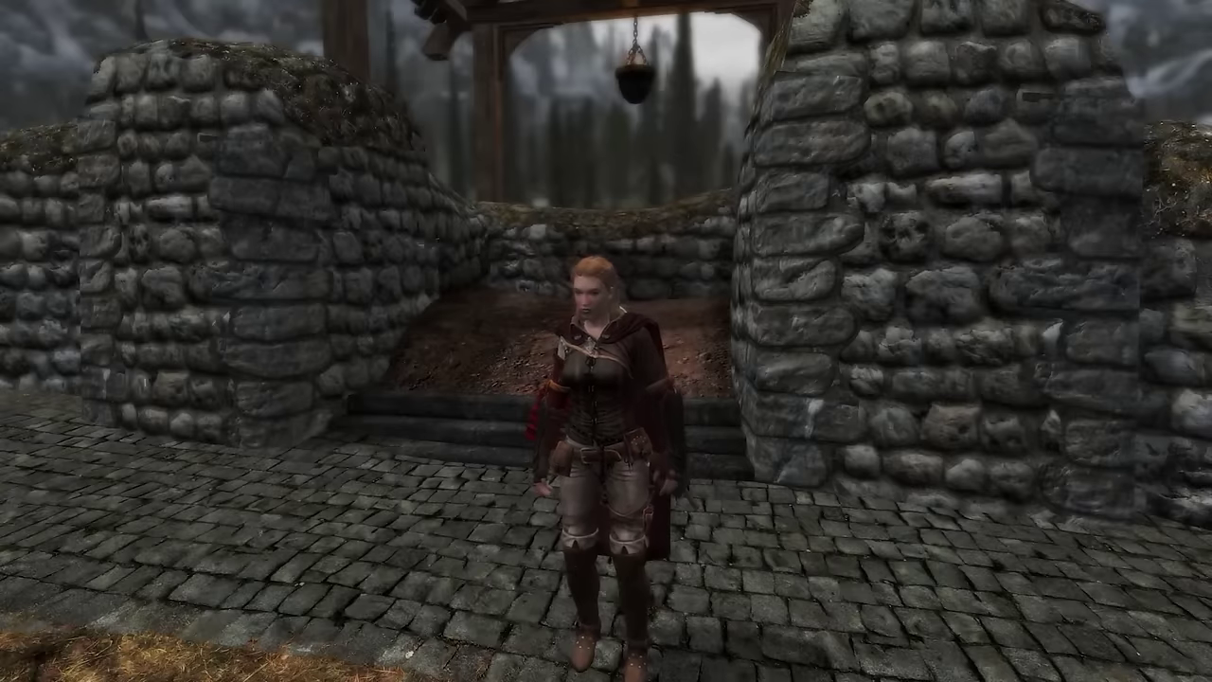
# Use the AddItemMenu inventory item to browse the weapons in Part 1 of Complete Crafting Overhaul_Remade.esp.
pyautogui.press('Tab')
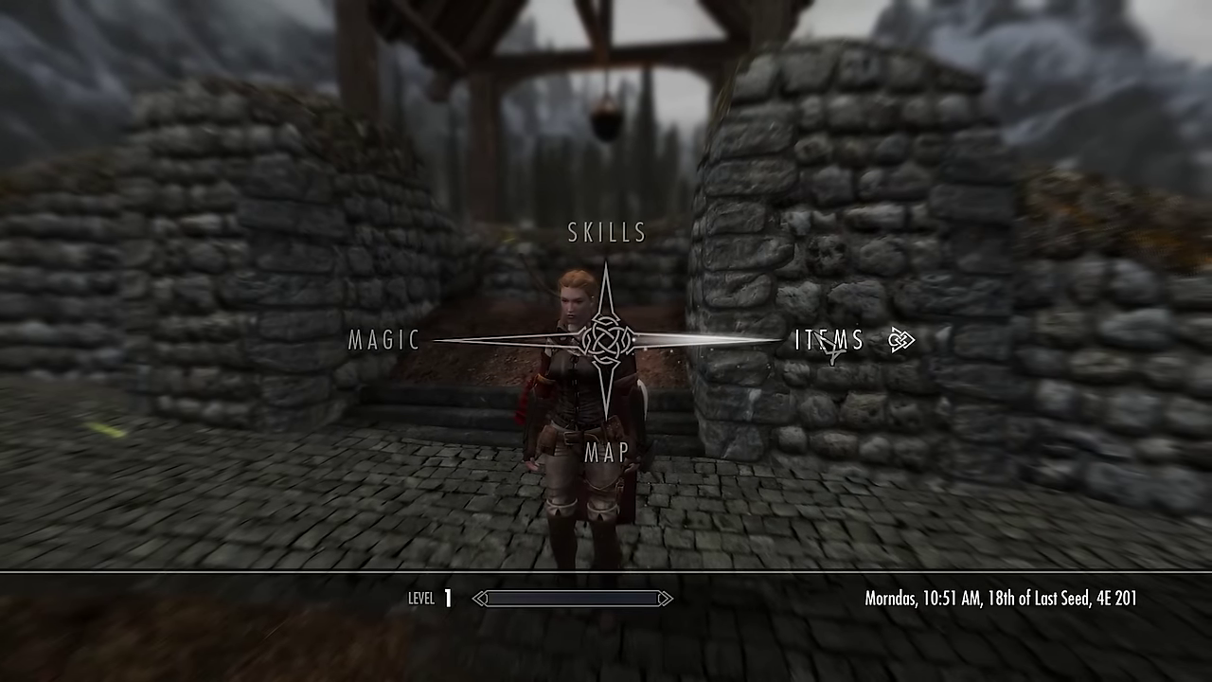
pyautogui.click(831, 349)
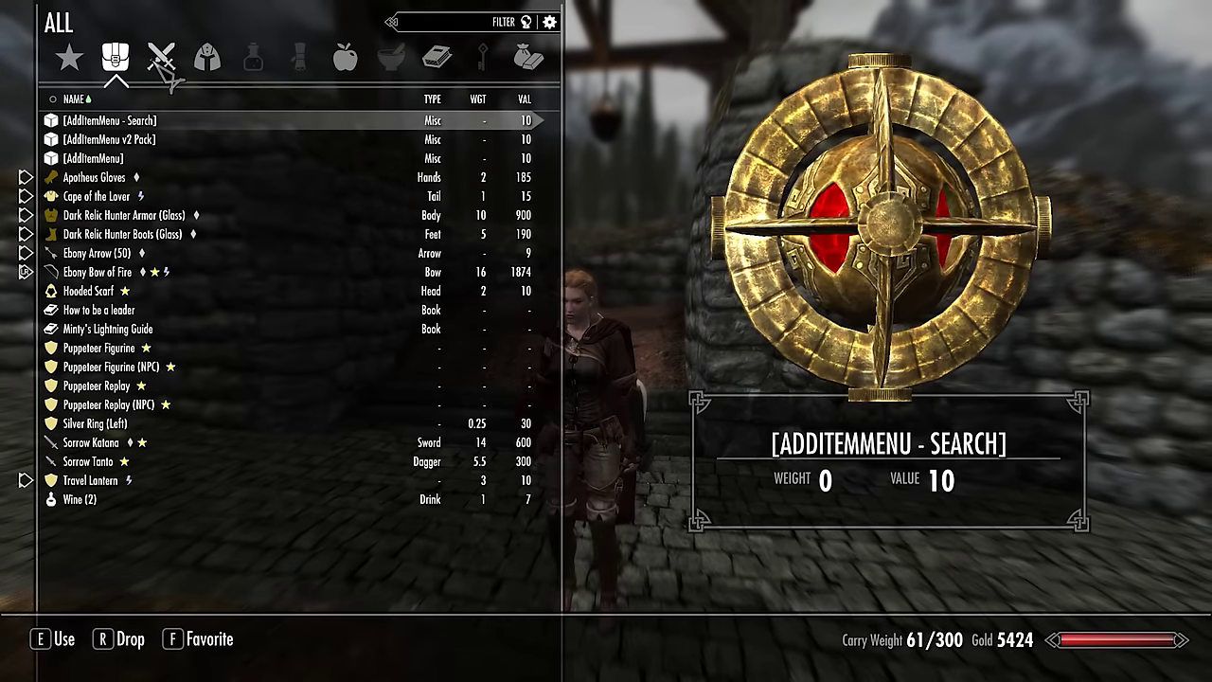
pyautogui.click(116, 163)
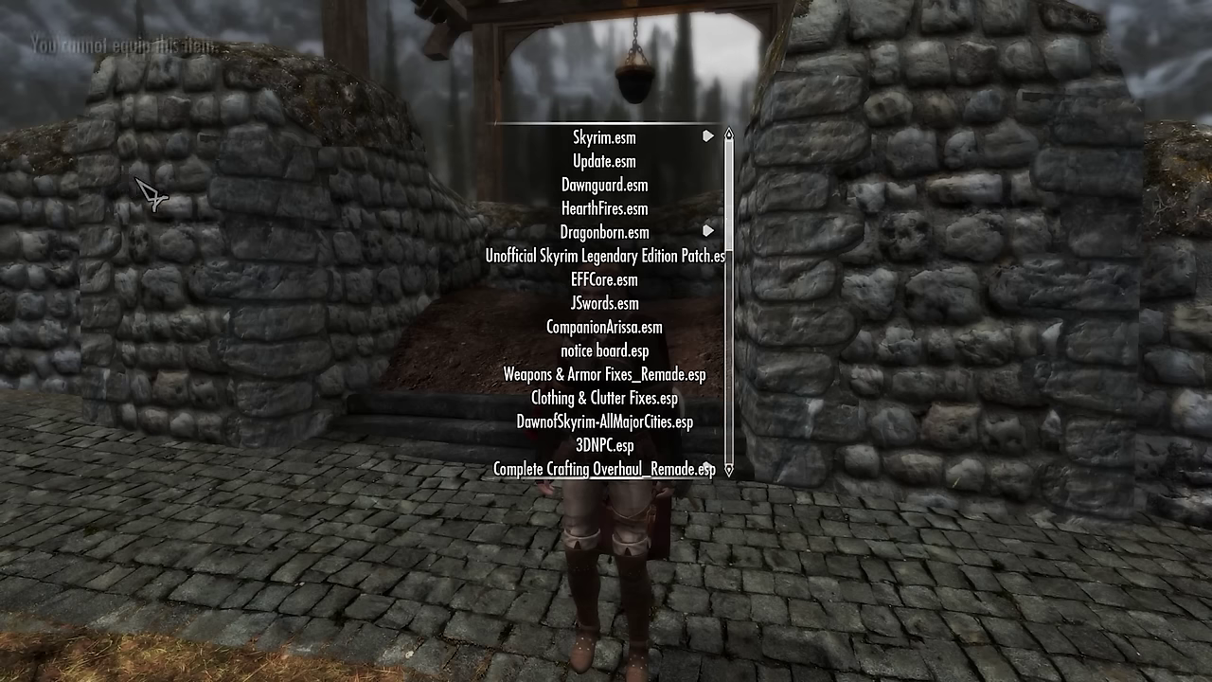
pyautogui.click(547, 471)
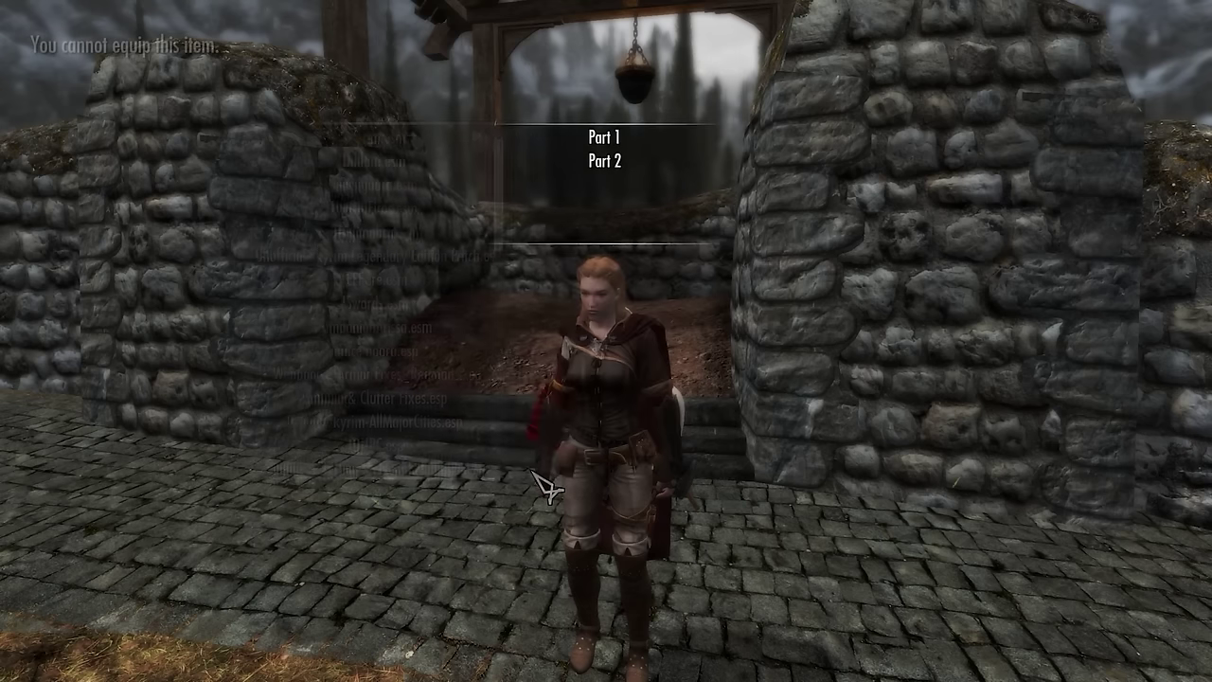
pyautogui.click(606, 137)
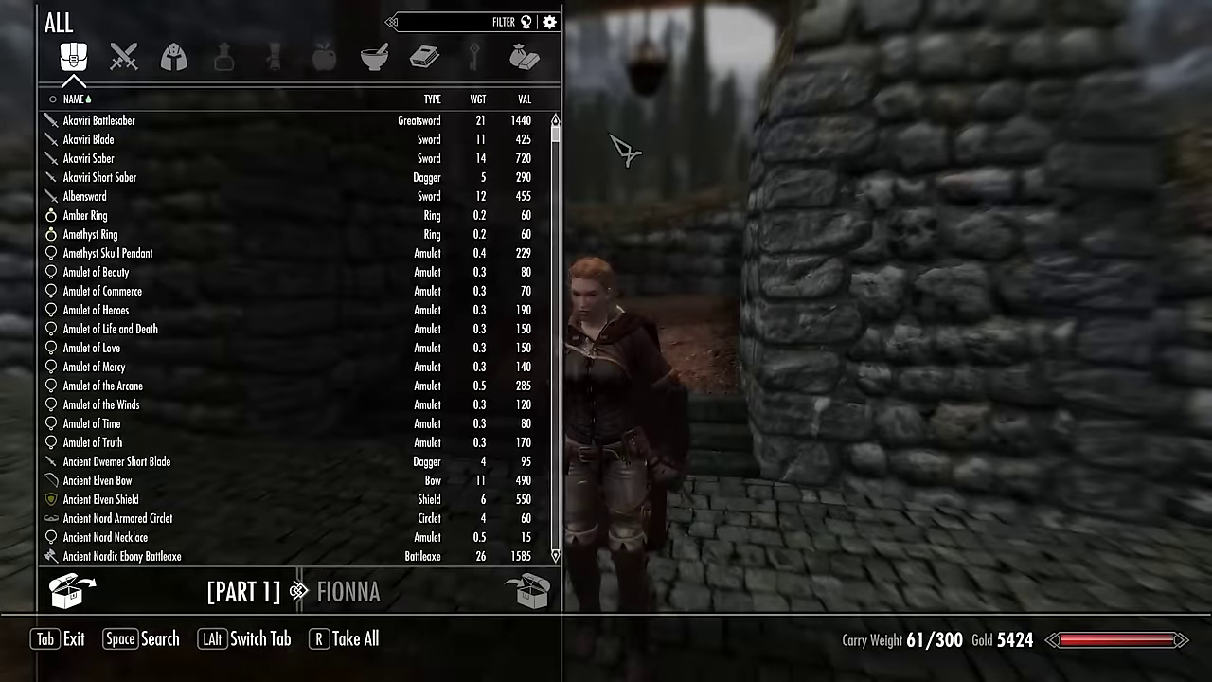
pyautogui.click(131, 74)
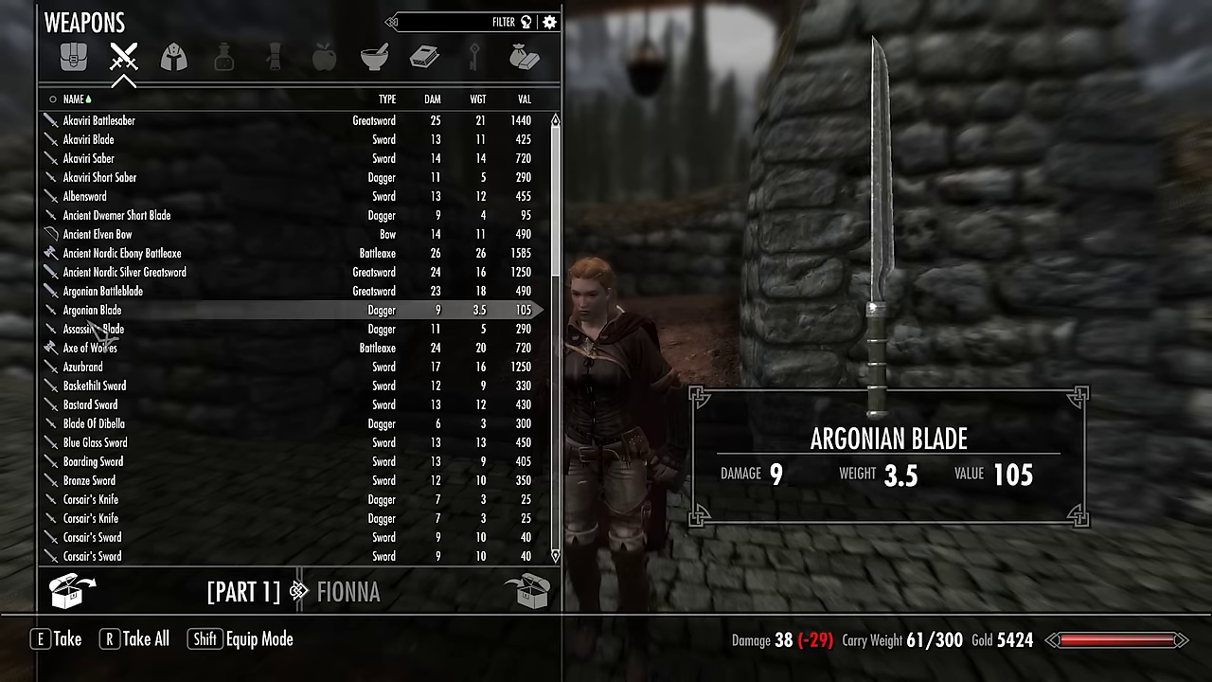
# Look further through the alphabetical weapon list in Part 1, from the Argonian weapons to the Daedric and Dragonbone entries.
pyautogui.scroll(-5, 109, 322)
pyautogui.scroll(-4, 119, 331)
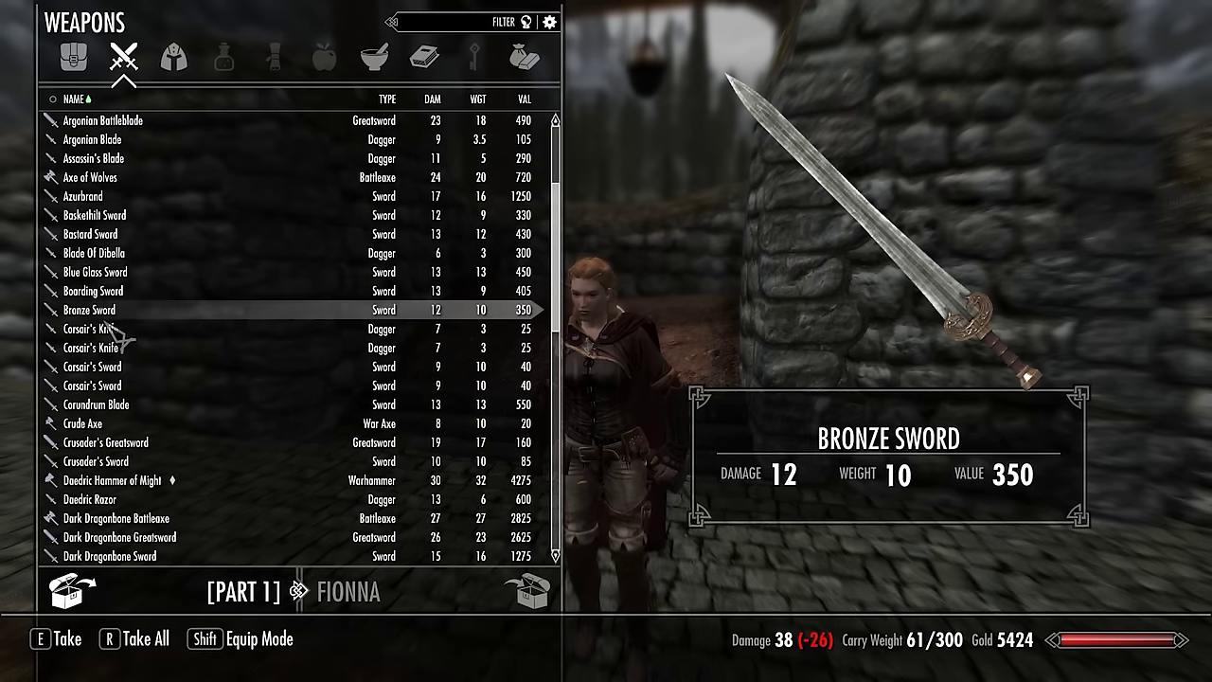
pyautogui.scroll(-9, 114, 329)
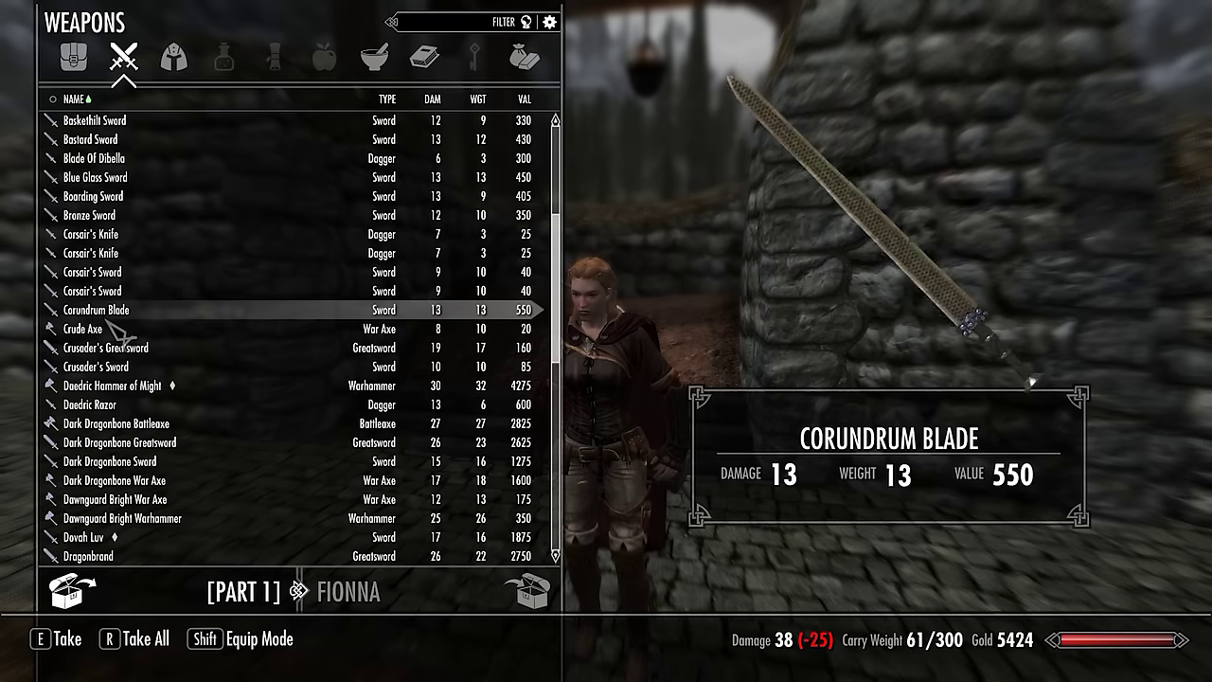
pyautogui.scroll(-4, 114, 329)
pyautogui.scroll(4, 113, 329)
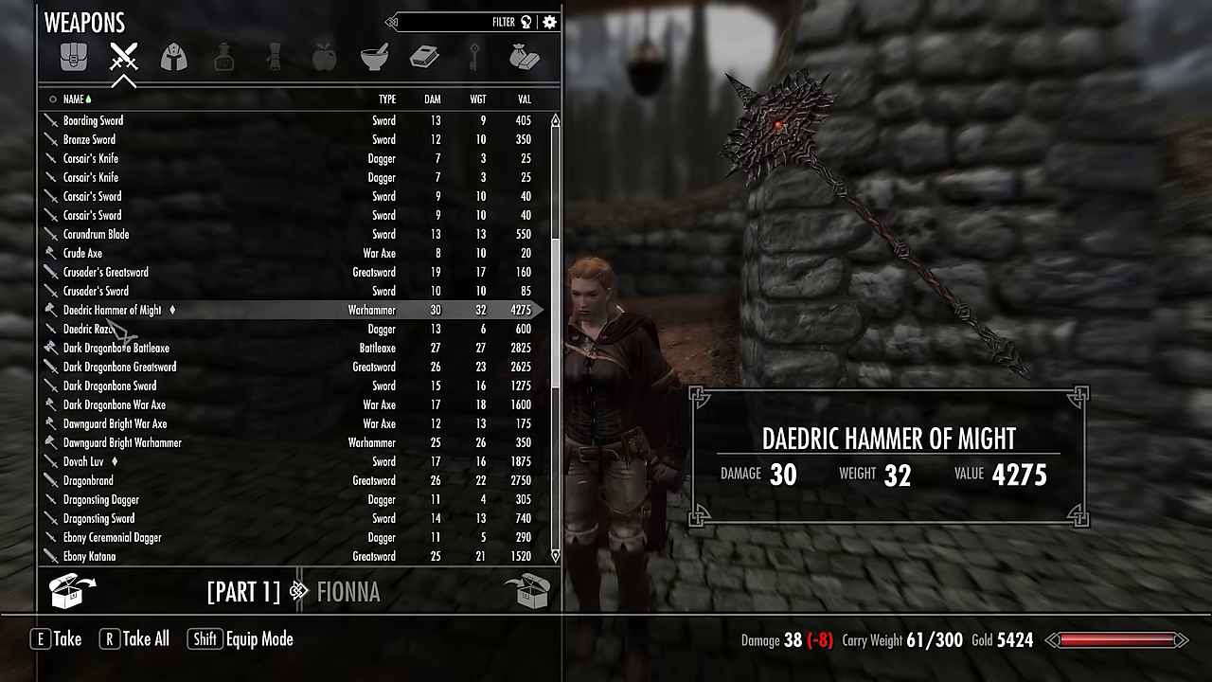
# Browse the apparel in Part 1 sorted by class, examining the clothing entries from the box pouches through the capes and cloaks.
pyautogui.click(174, 62)
pyautogui.scroll(-5, 189, 262)
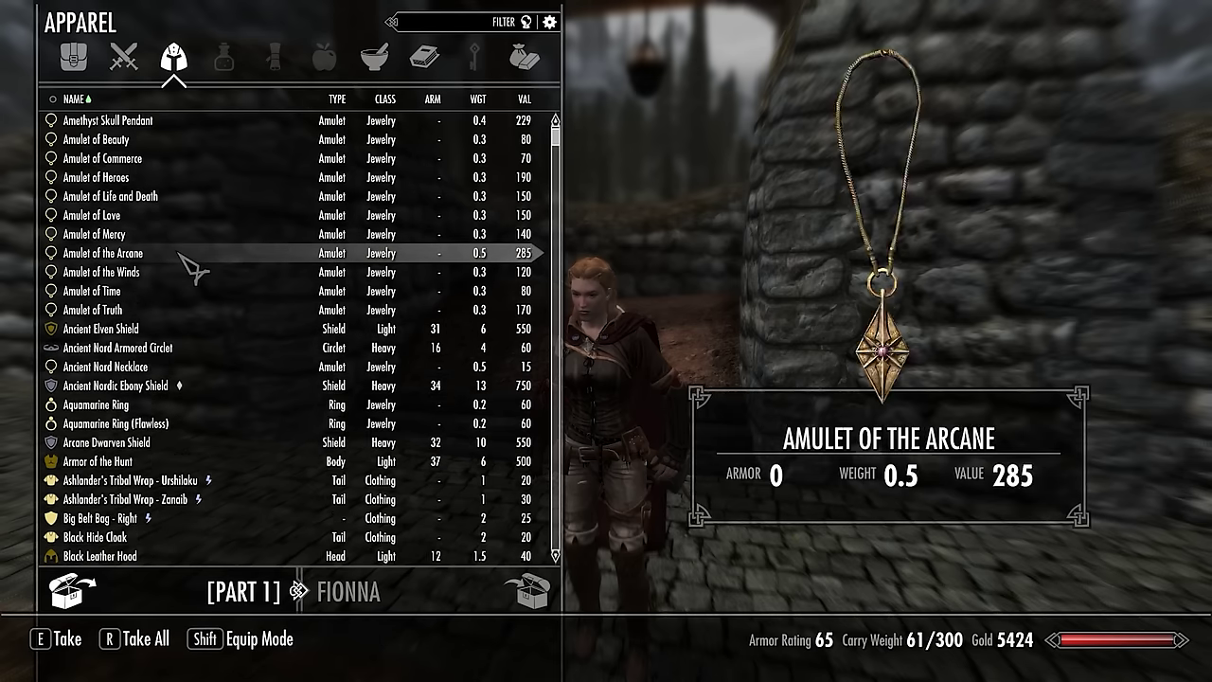
pyautogui.scroll(-1, 189, 251)
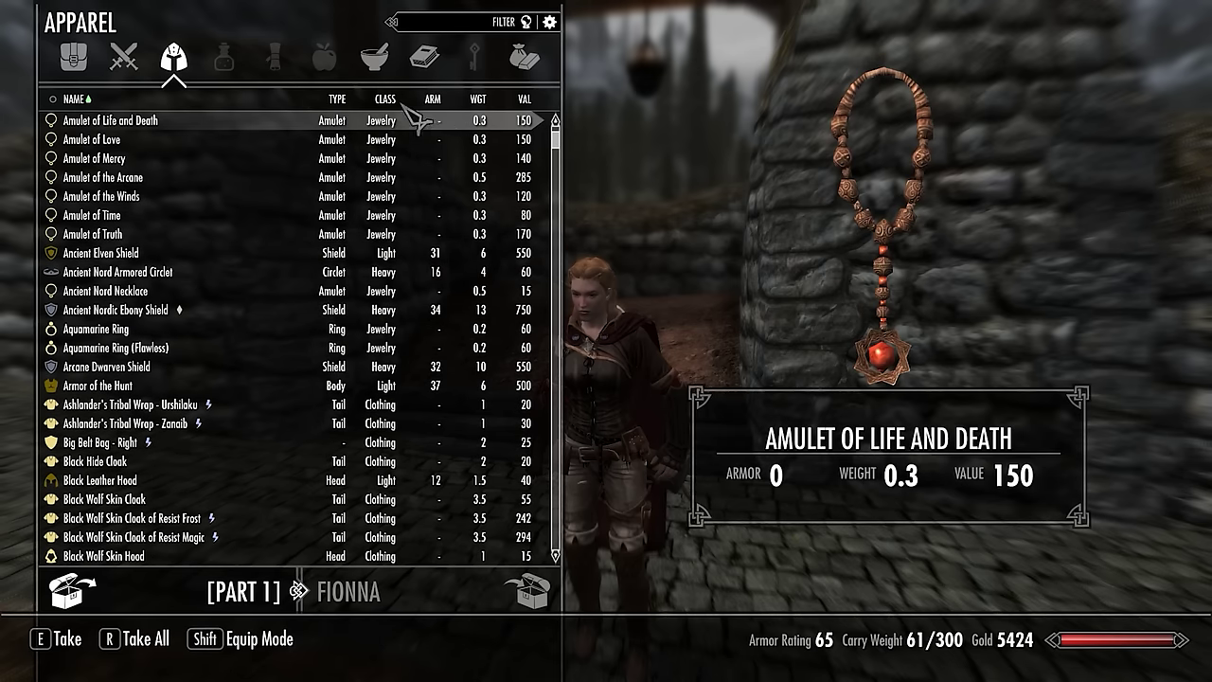
pyautogui.scroll(-20, 408, 118)
pyautogui.scroll(-2, 163, 317)
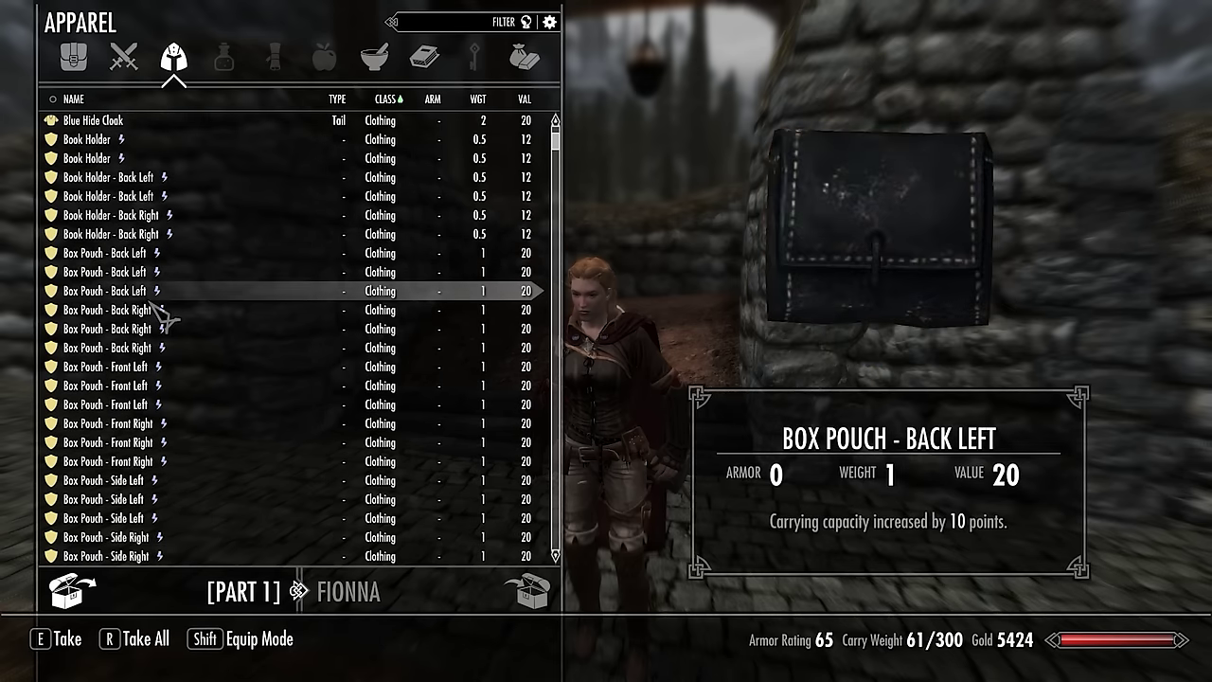
pyautogui.scroll(-7, 162, 327)
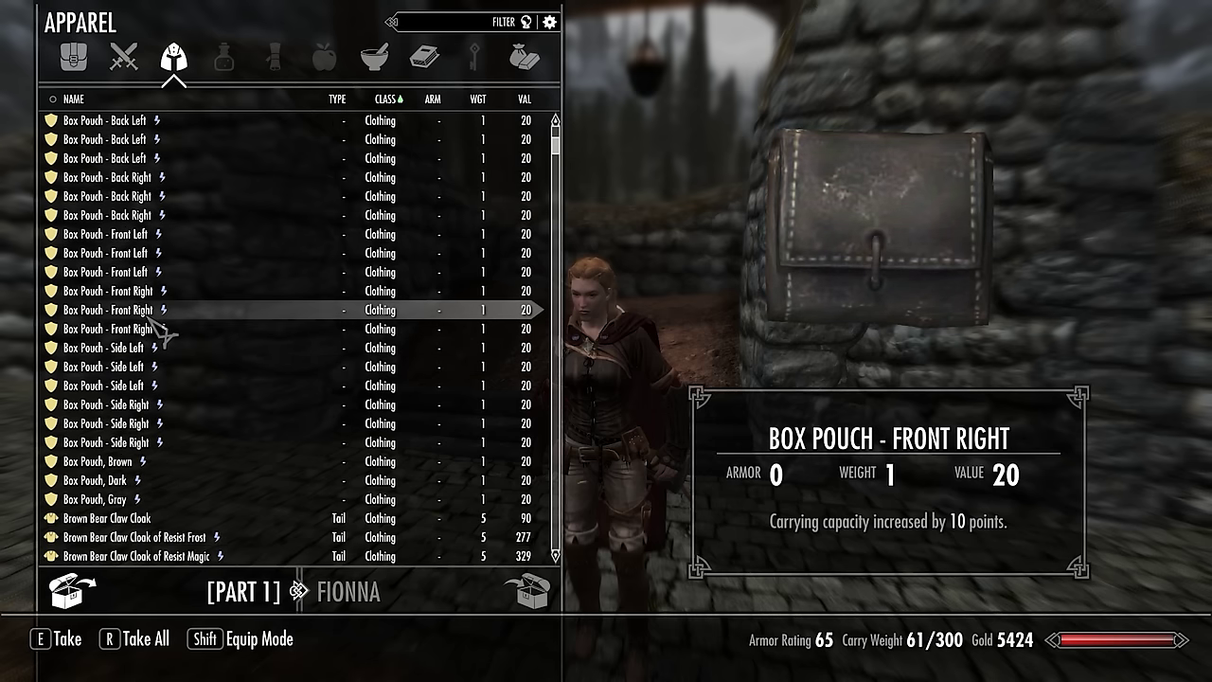
pyautogui.scroll(-4, 163, 329)
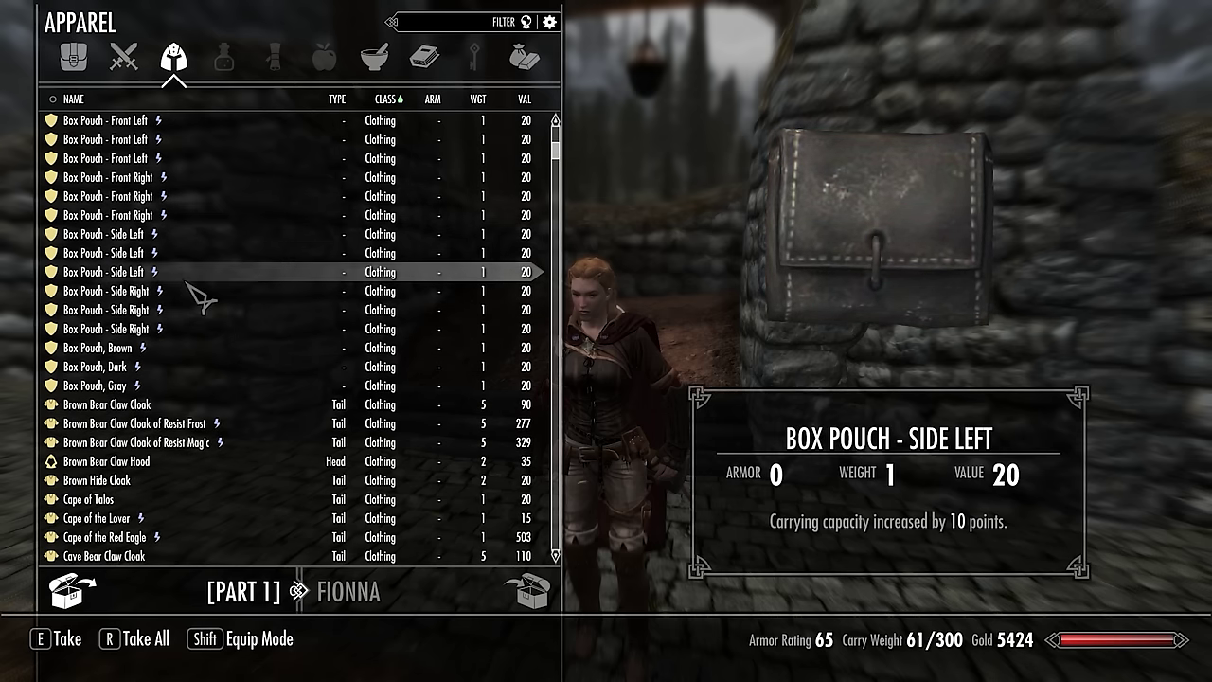
pyautogui.scroll(-1, 194, 295)
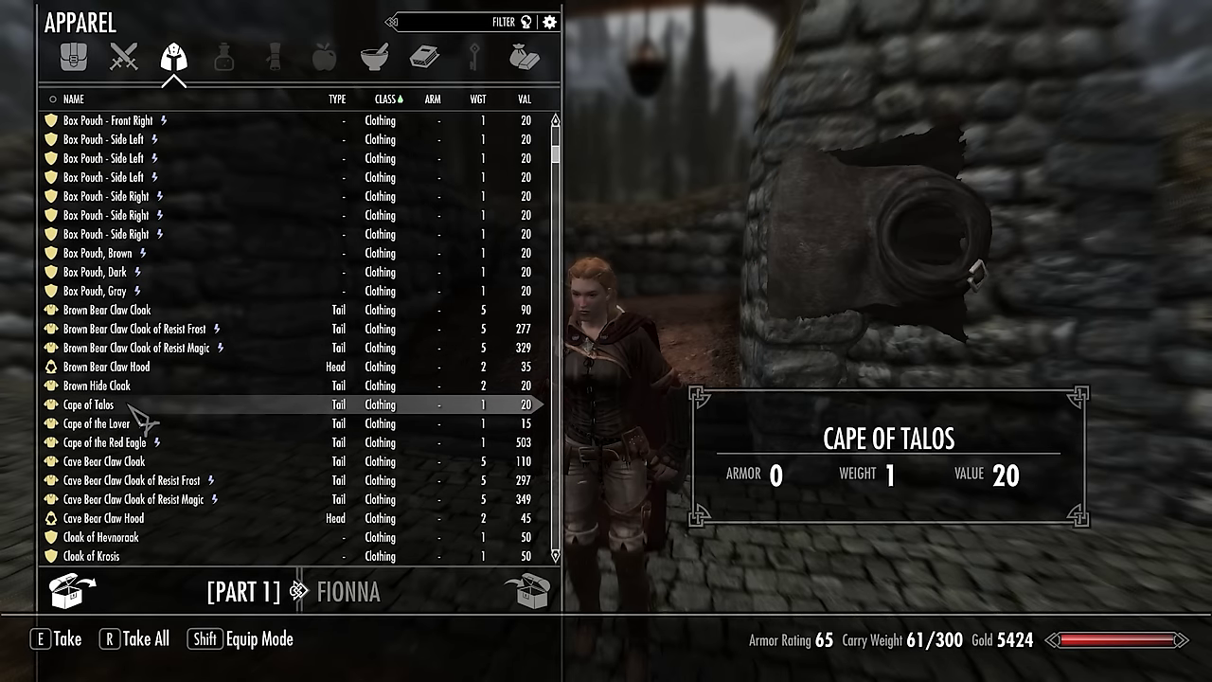
pyautogui.scroll(-3, 137, 417)
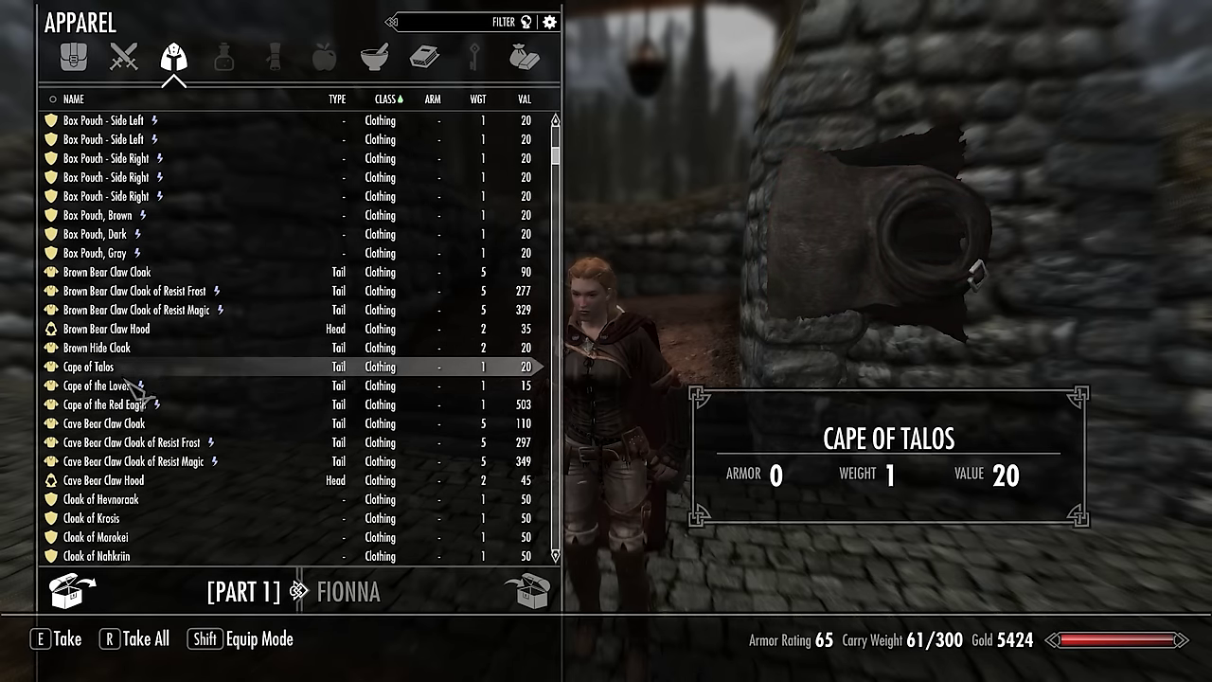
pyautogui.scroll(-5, 232, 443)
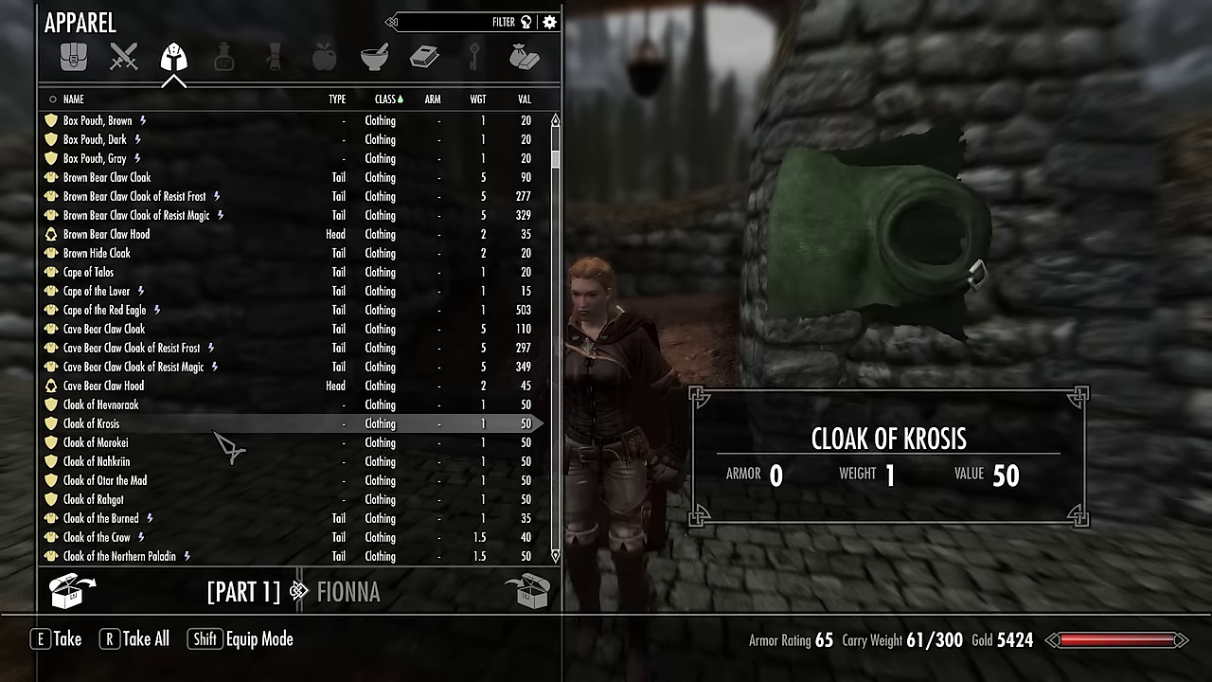
pyautogui.scroll(-19, 228, 443)
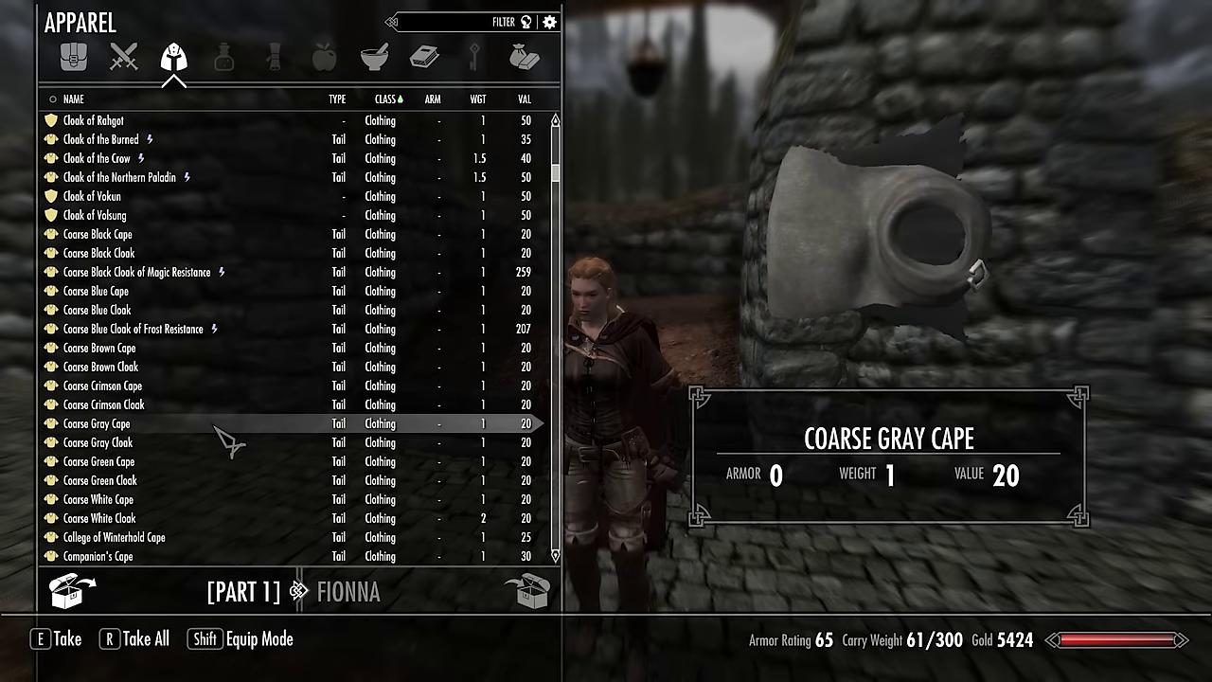